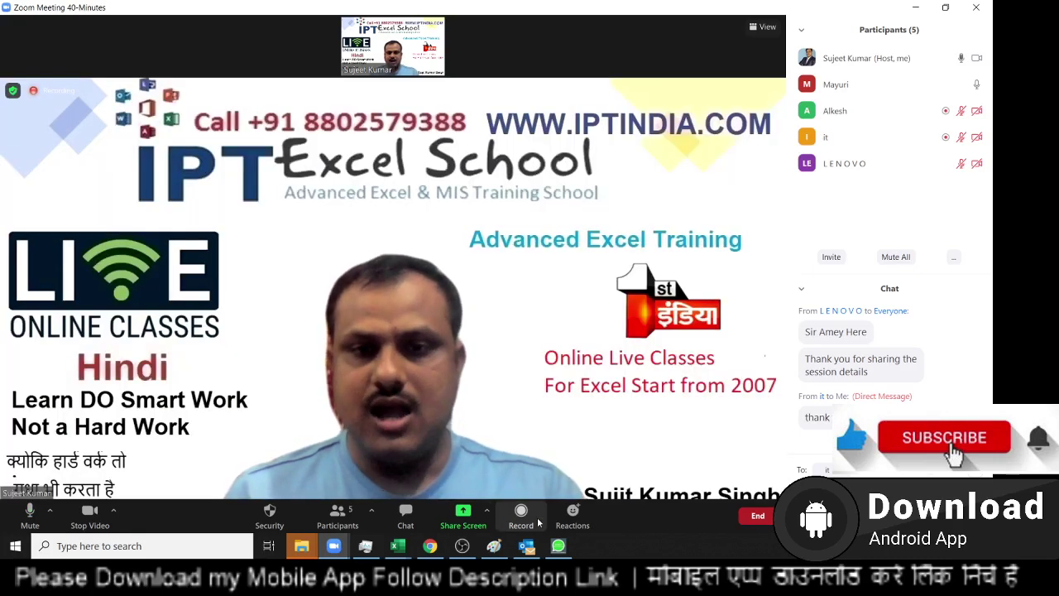
Step: Start recording the Zoom meeting and share the whole screen showing the Excel workbook
{"action": "left_click", "coordinate": [533, 516]}
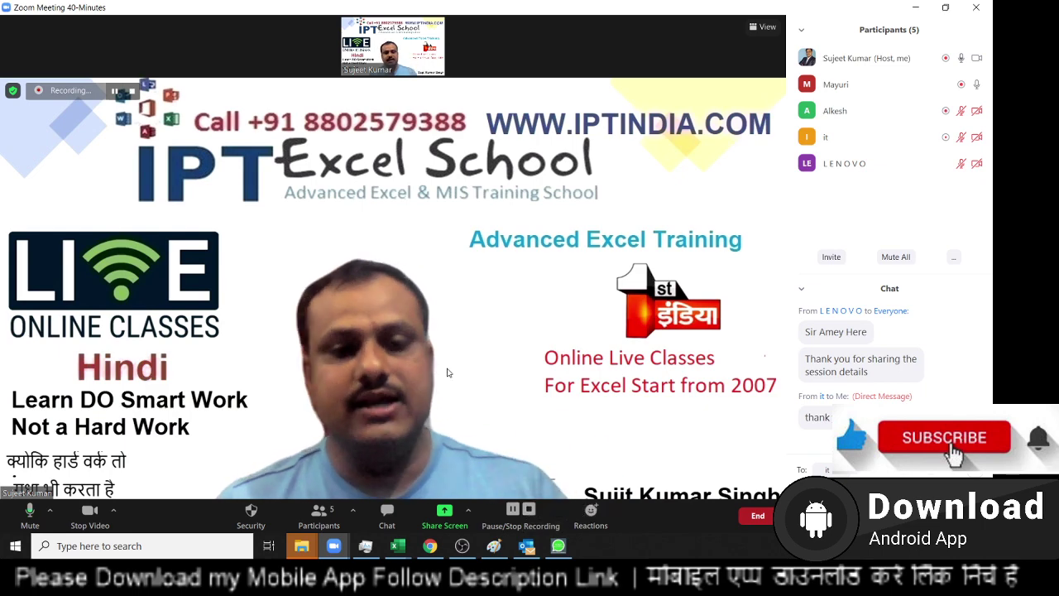
{"action": "left_click", "coordinate": [444, 513]}
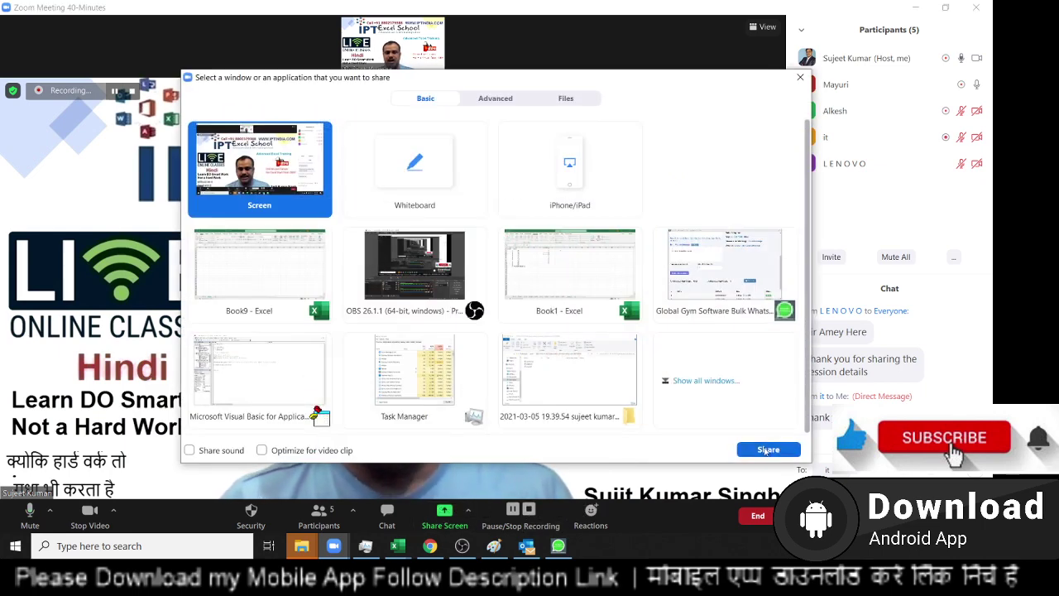
{"action": "left_click", "coordinate": [764, 451]}
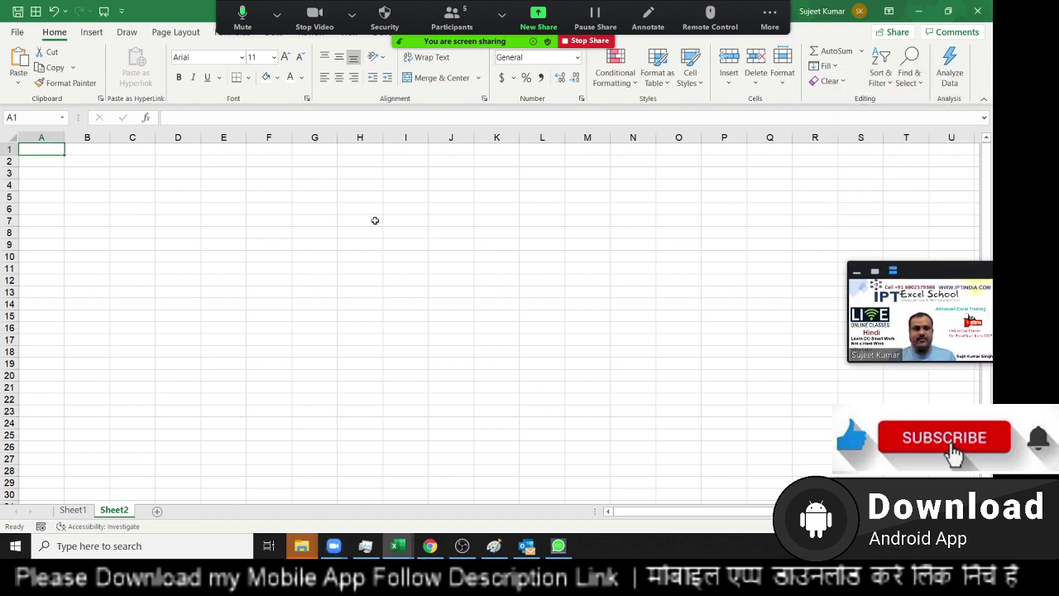
Step: Enter 1235 in cell B5 of Sheet2
{"action": "left_click", "coordinate": [221, 219]}
{"action": "left_click", "coordinate": [71, 196]}
{"action": "type", "text": "1235"}
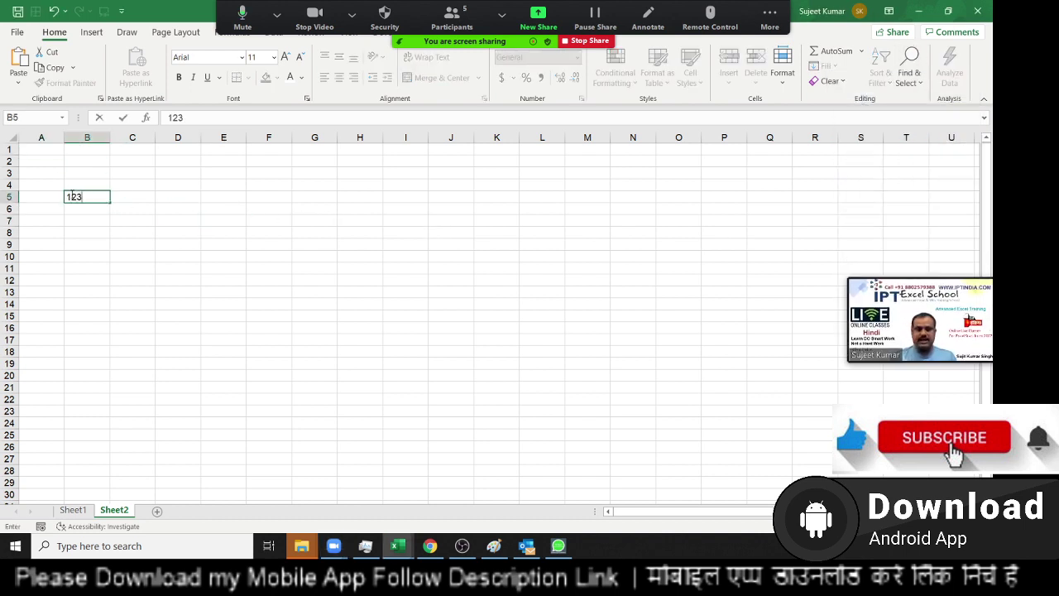
{"action": "key", "text": "Return"}
Step: In Format Cells for B5, try the Number thousands separator, then turn it off
{"action": "left_click", "coordinate": [71, 195]}
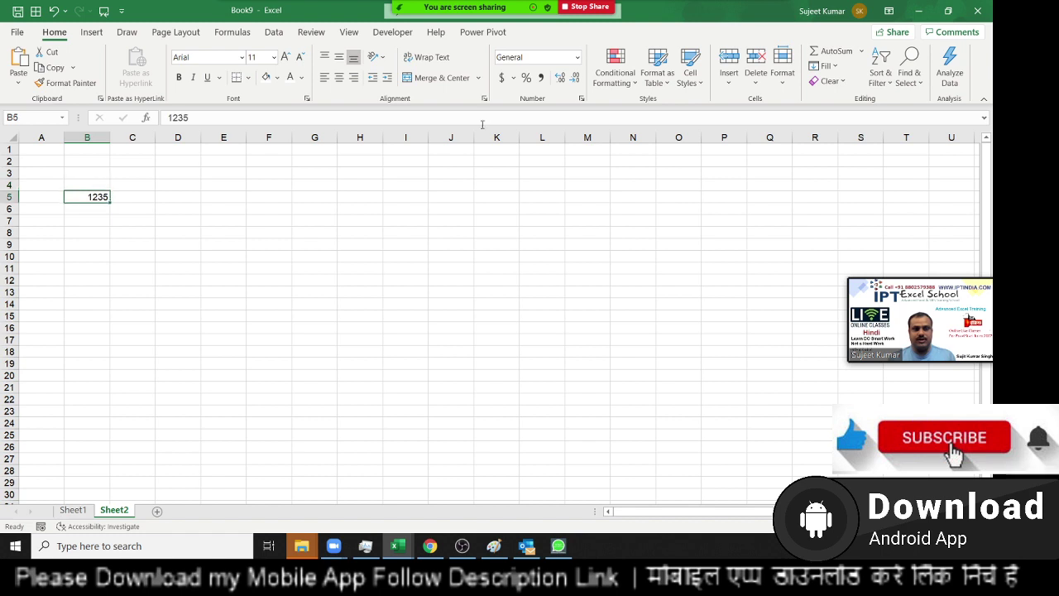
{"action": "left_click", "coordinate": [580, 100]}
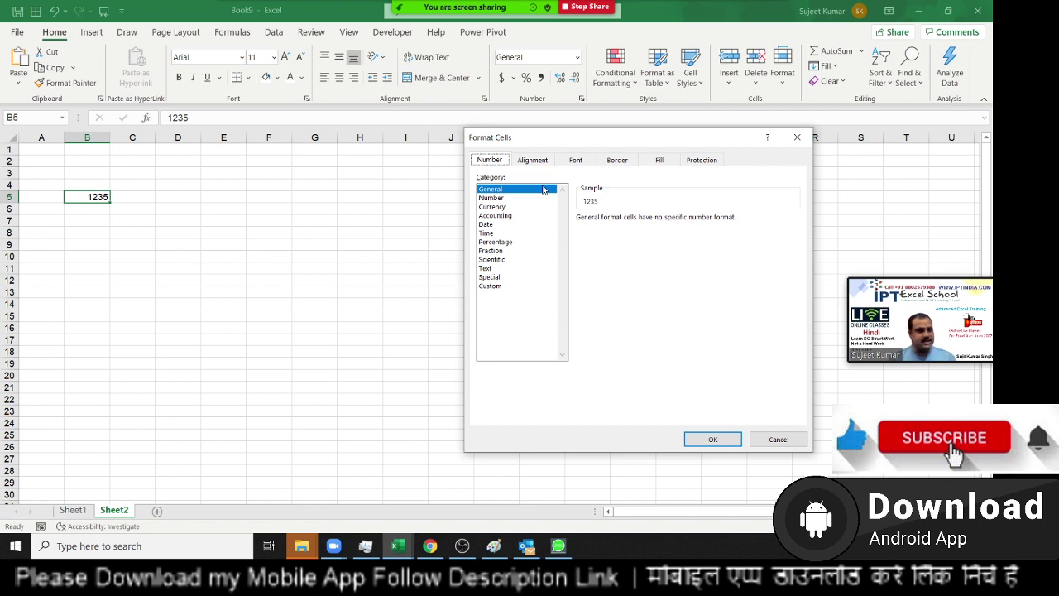
{"action": "left_click", "coordinate": [531, 207]}
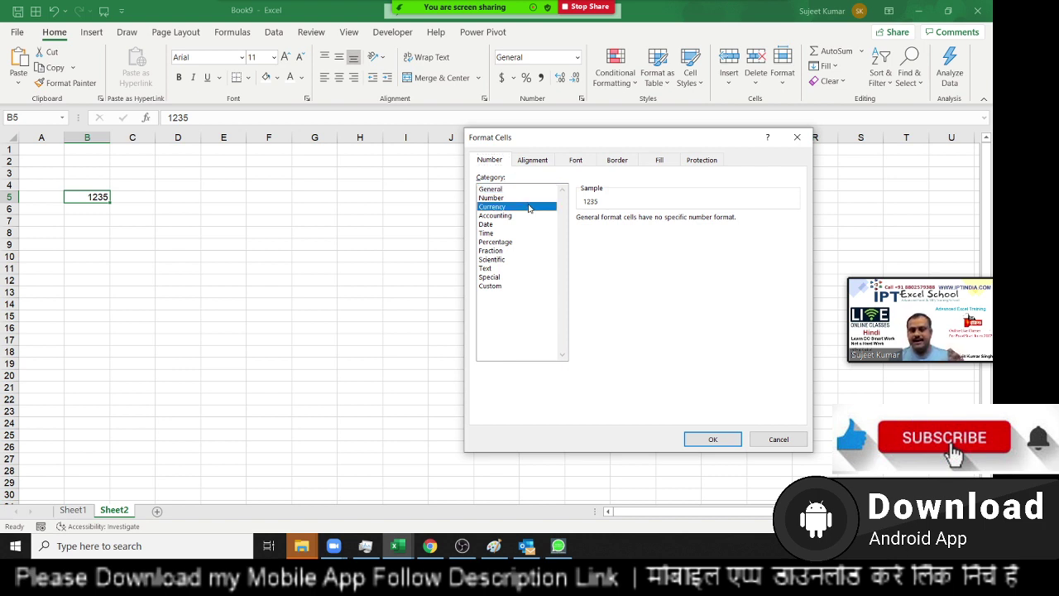
{"action": "left_click", "coordinate": [525, 199]}
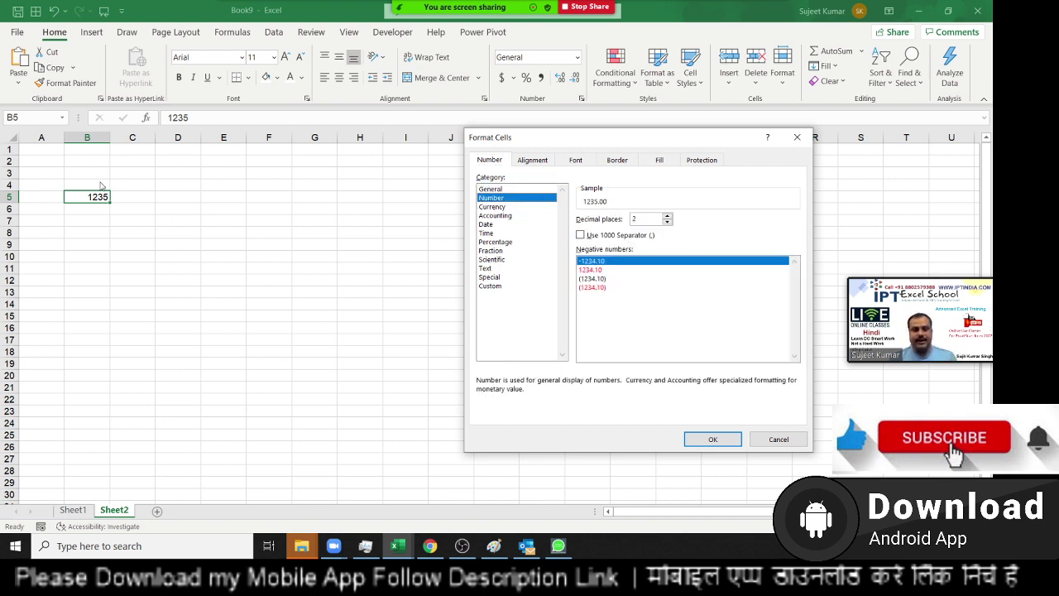
{"action": "left_click", "coordinate": [610, 238]}
{"action": "left_click", "coordinate": [610, 239]}
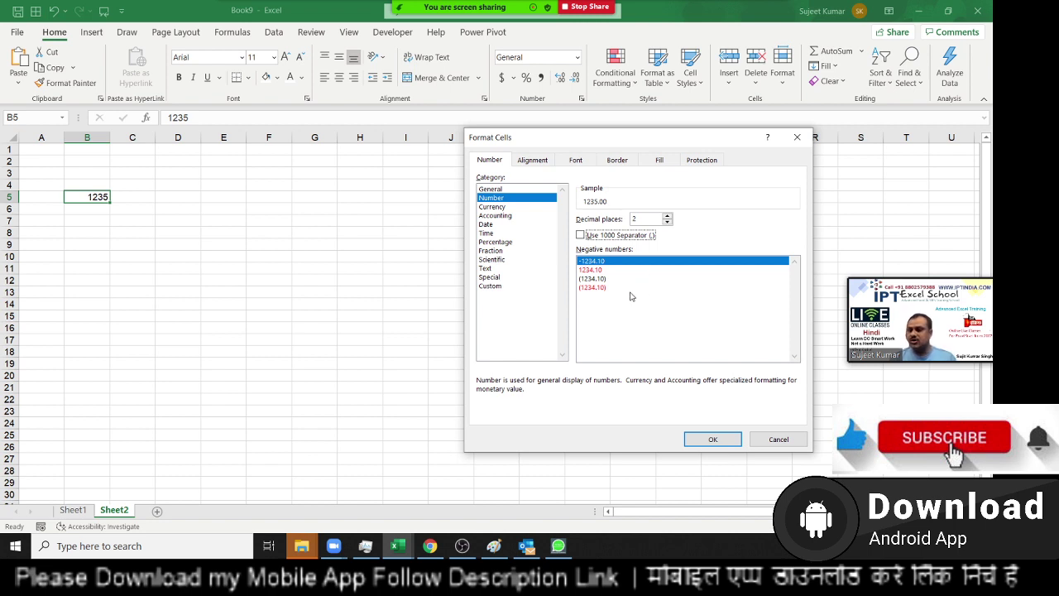
Step: Browse the Currency and Accounting symbol lists, keeping $, then cancel without applying
{"action": "left_click", "coordinate": [501, 207]}
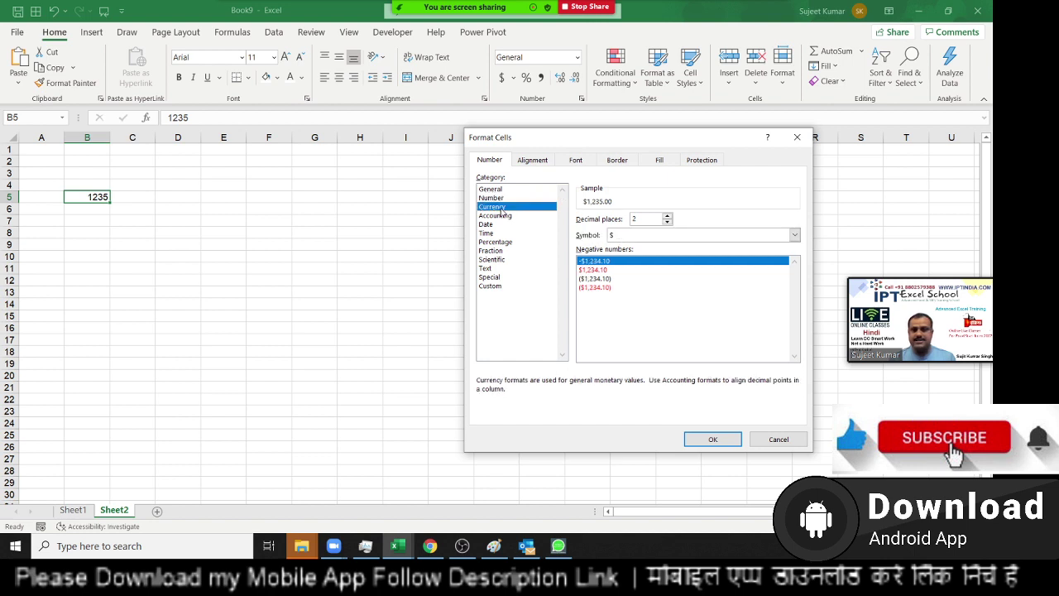
{"action": "left_click", "coordinate": [643, 237]}
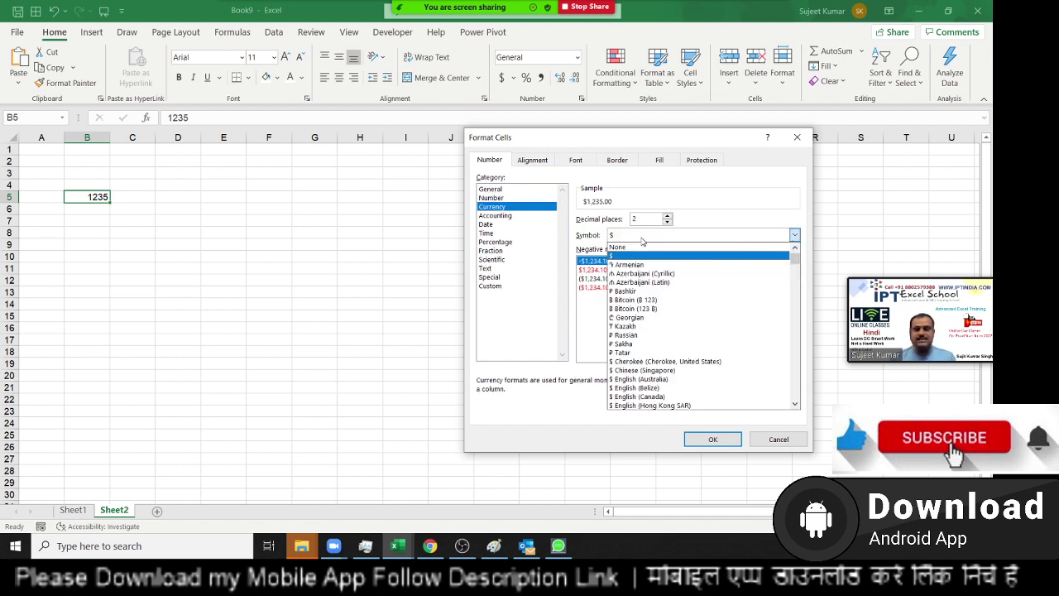
{"action": "left_click", "coordinate": [496, 215]}
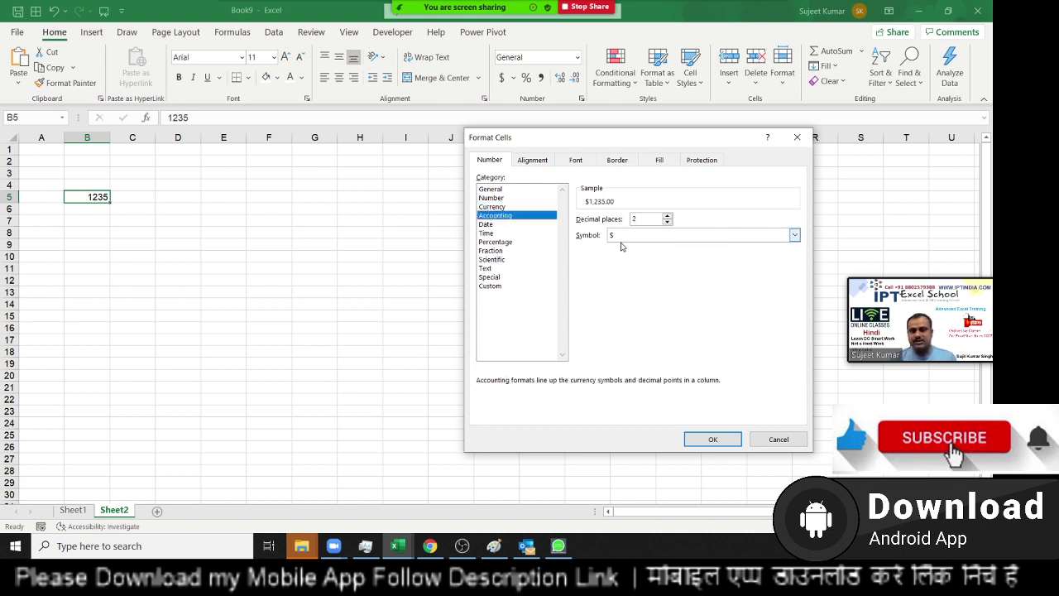
{"action": "left_click", "coordinate": [624, 237]}
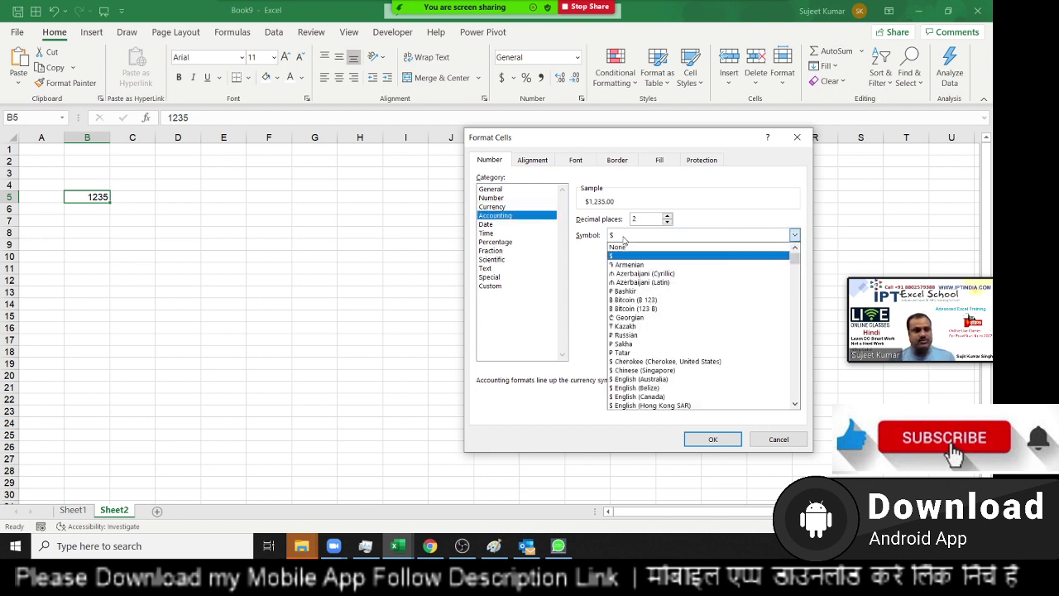
{"action": "left_click", "coordinate": [306, 221]}
{"action": "key", "text": "Escape"}
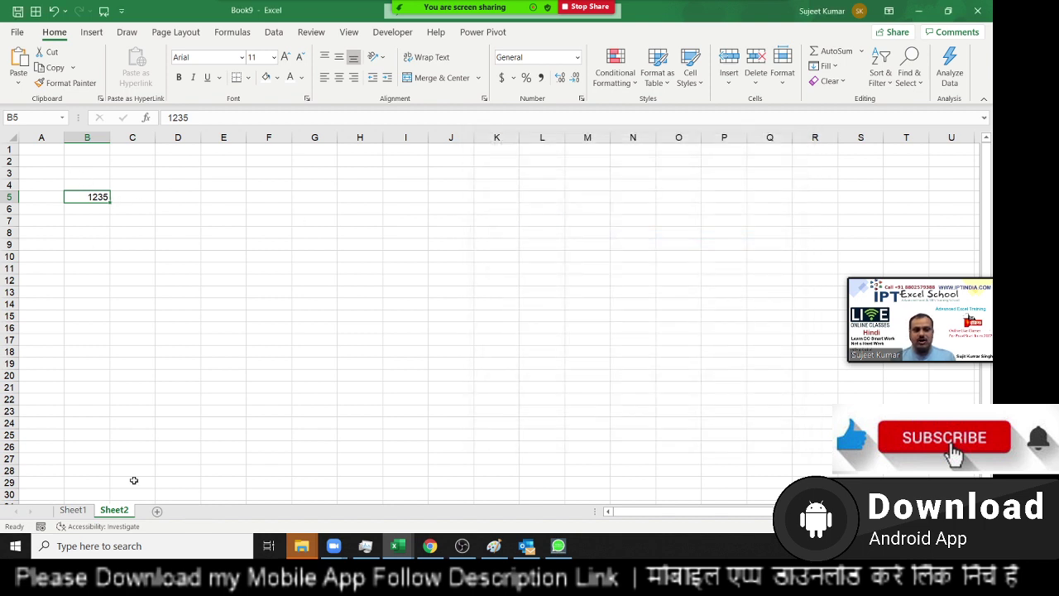
Step: Insert Sheet3 and enter =RANDBETWEEN(0,9) in cell A1
{"action": "left_click", "coordinate": [157, 504]}
{"action": "left_click", "coordinate": [158, 509]}
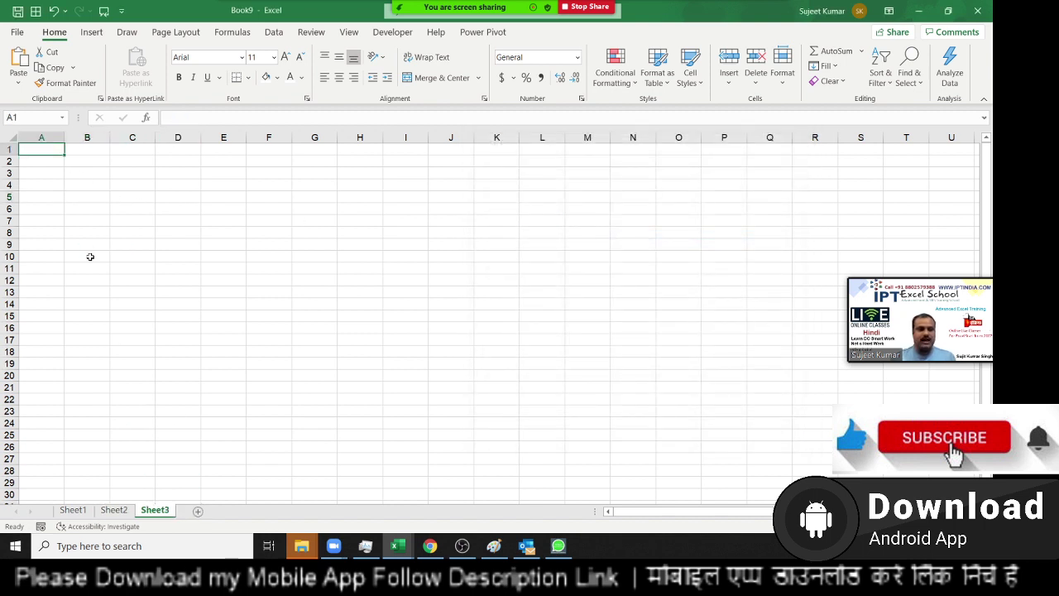
{"action": "type", "text": "=ra"}
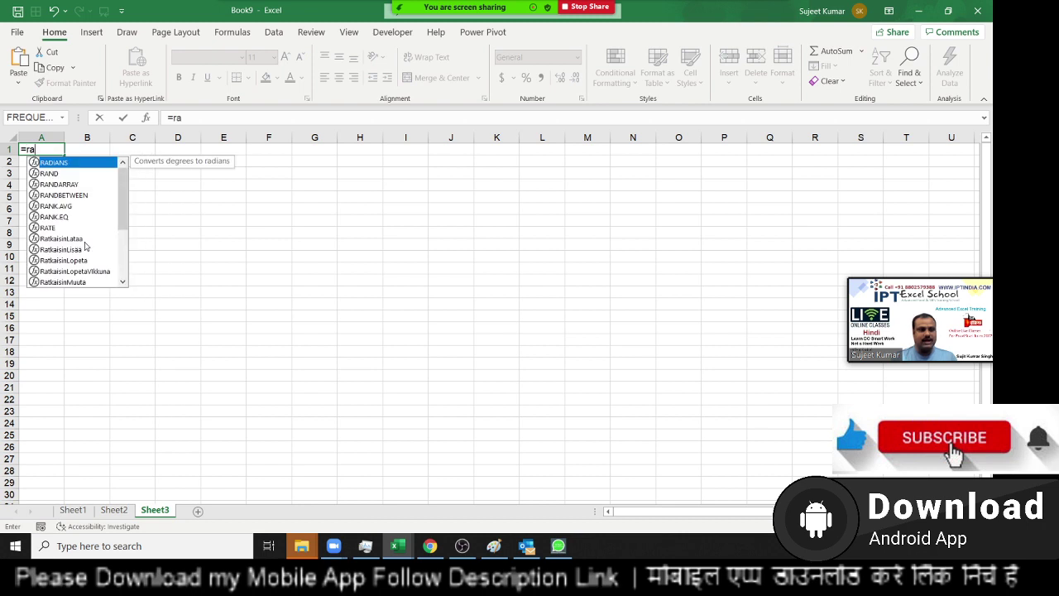
{"action": "key", "text": "Down"}
{"action": "key", "text": "Down"}
{"action": "key", "text": "Down"}
{"action": "key", "text": "Tab"}
{"action": "type", "text": "0"}
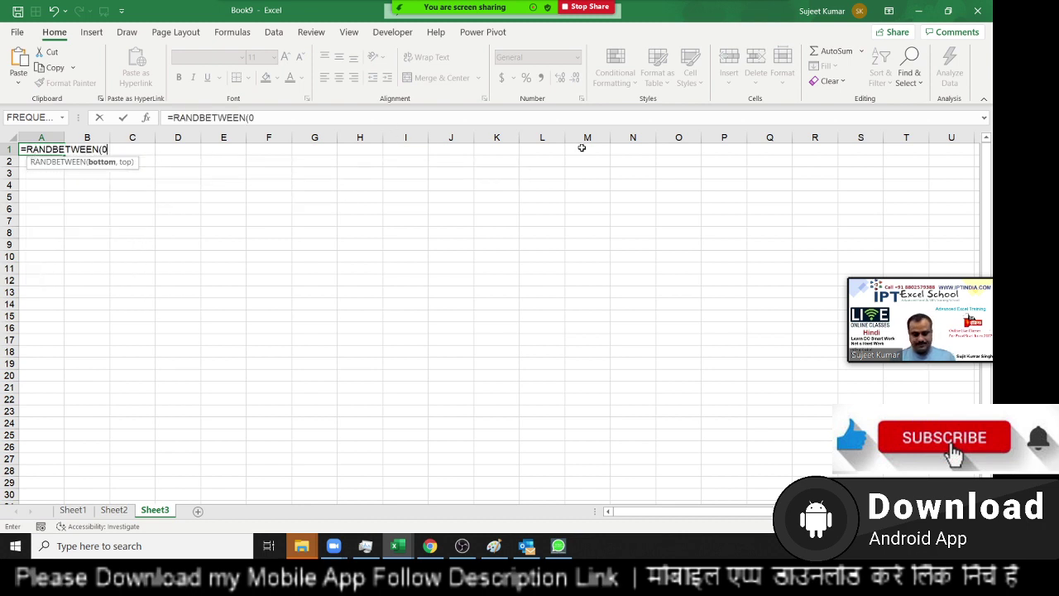
{"action": "type", "text": ",9"}
{"action": "left_click", "coordinate": [293, 254]}
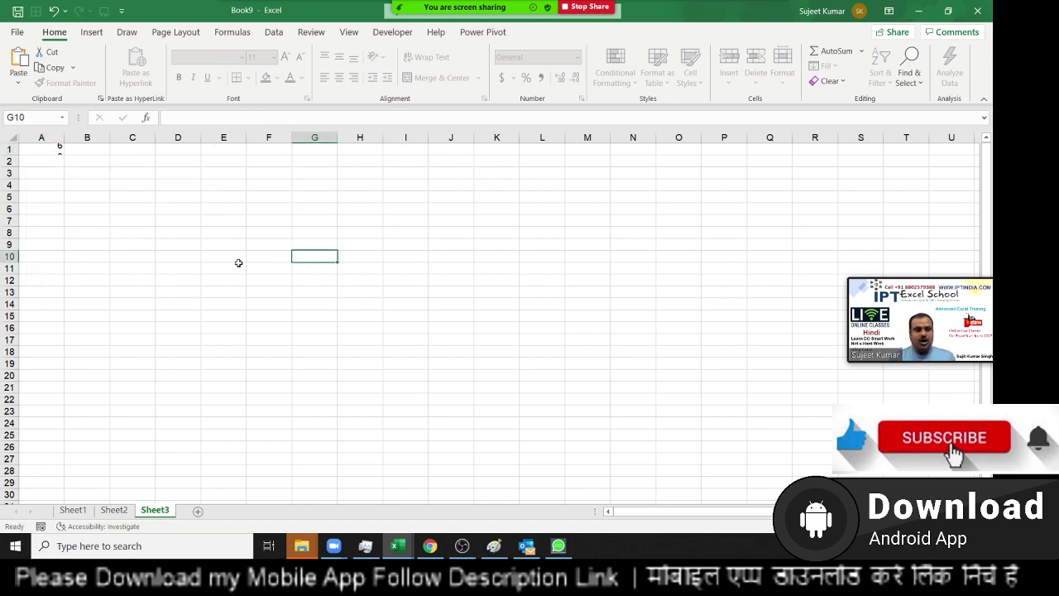
Step: Fill the RANDBETWEEN formula across the range A1:K21
{"action": "left_click_drag", "start_coordinate": [50, 147], "coordinate": [339, 294]}
{"action": "left_click_drag", "start_coordinate": [429, 336], "coordinate": [499, 376]}
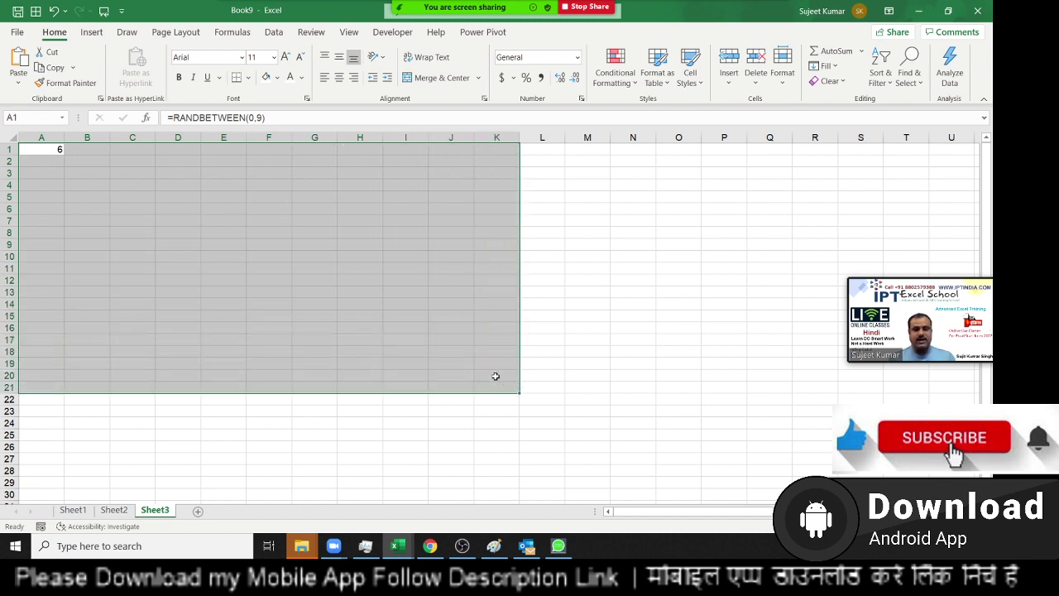
{"action": "key", "text": "ctrl+d"}
{"action": "key", "text": "ctrl+c"}
{"action": "key", "text": "ctrl+r"}
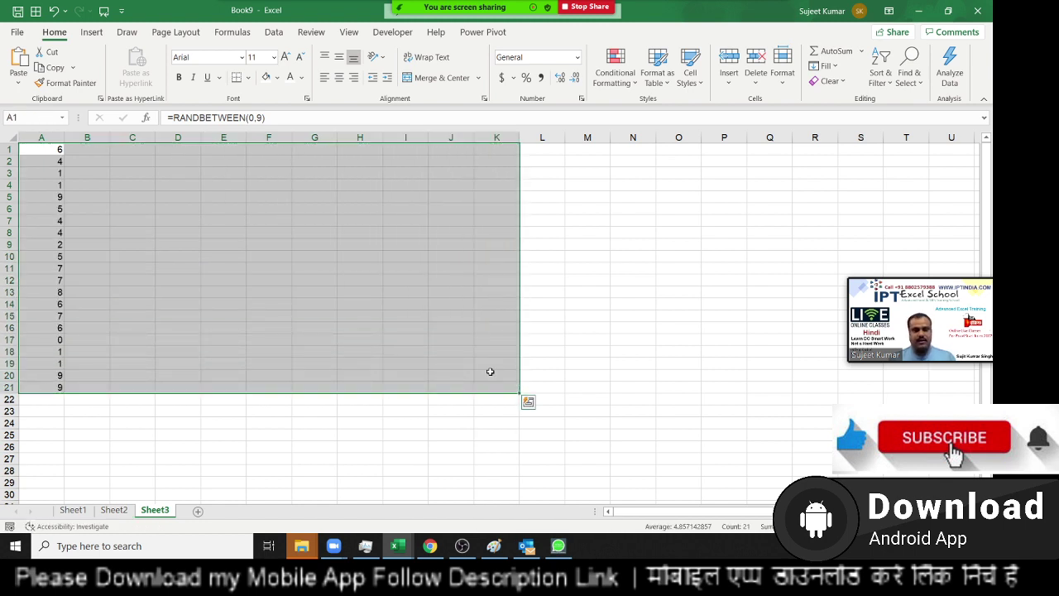
Step: Format A1:K21 as Accounting with 0 decimals and no symbol, then go to Sheet2 cell F6
{"action": "right_click", "coordinate": [395, 329]}
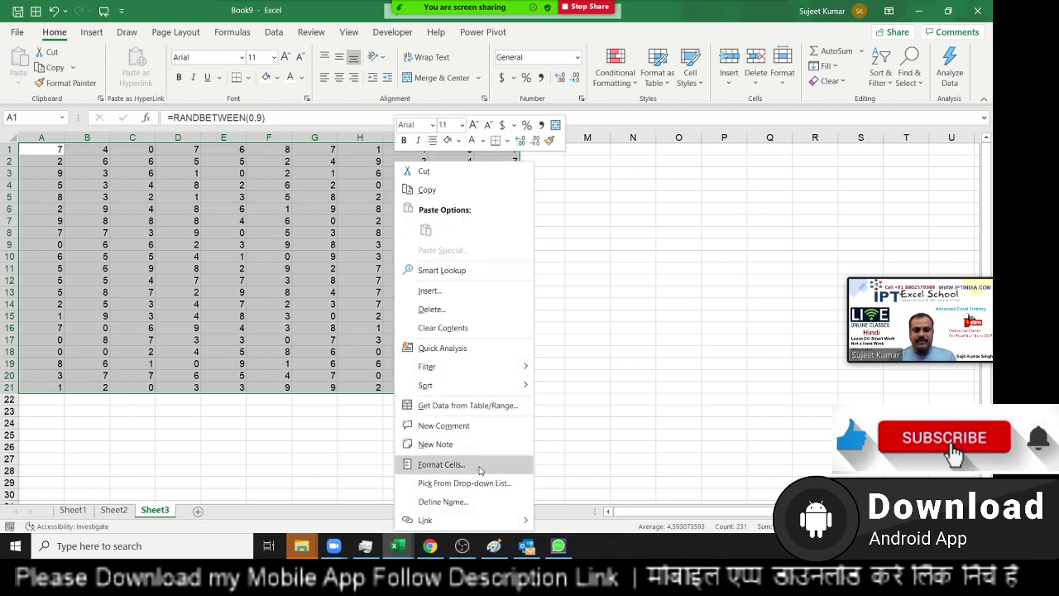
{"action": "left_click", "coordinate": [479, 465]}
{"action": "left_click", "coordinate": [343, 292]}
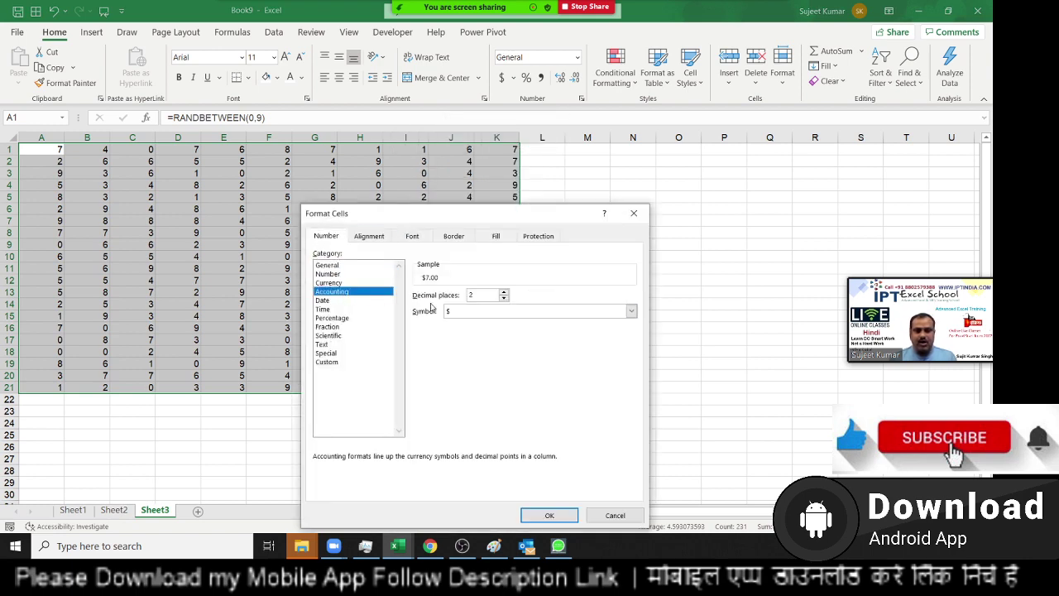
{"action": "left_click_drag", "start_coordinate": [484, 296], "coordinate": [463, 298]}
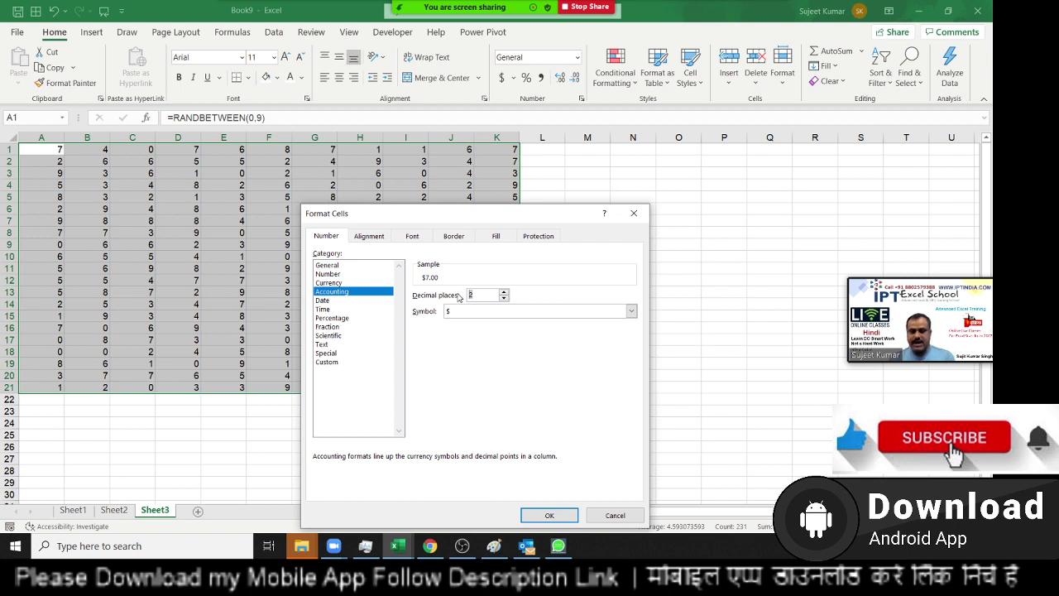
{"action": "type", "text": "0"}
{"action": "left_click", "coordinate": [468, 312]}
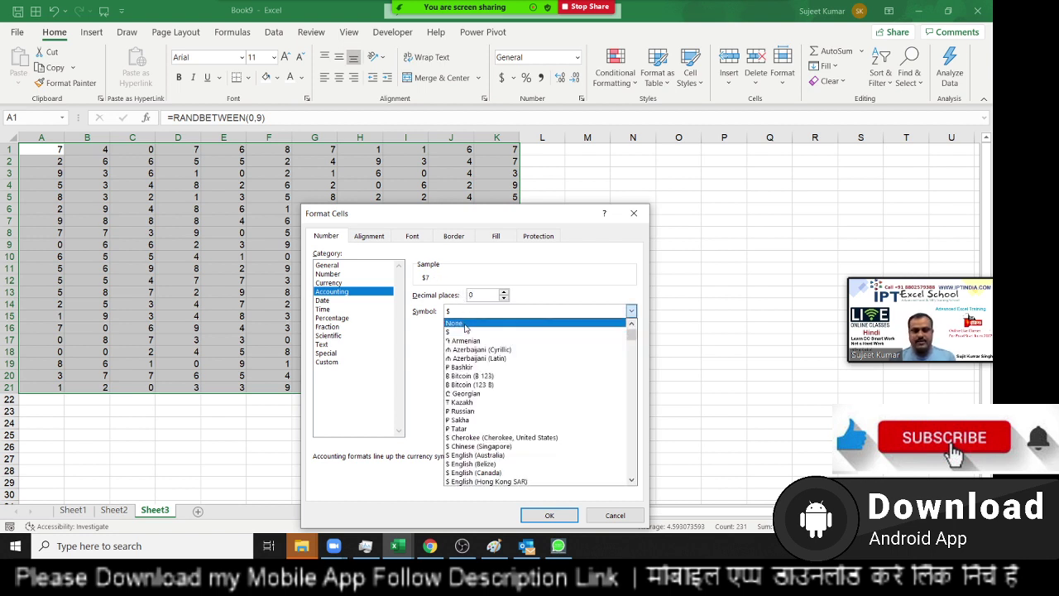
{"action": "left_click", "coordinate": [465, 324]}
{"action": "left_click", "coordinate": [549, 514]}
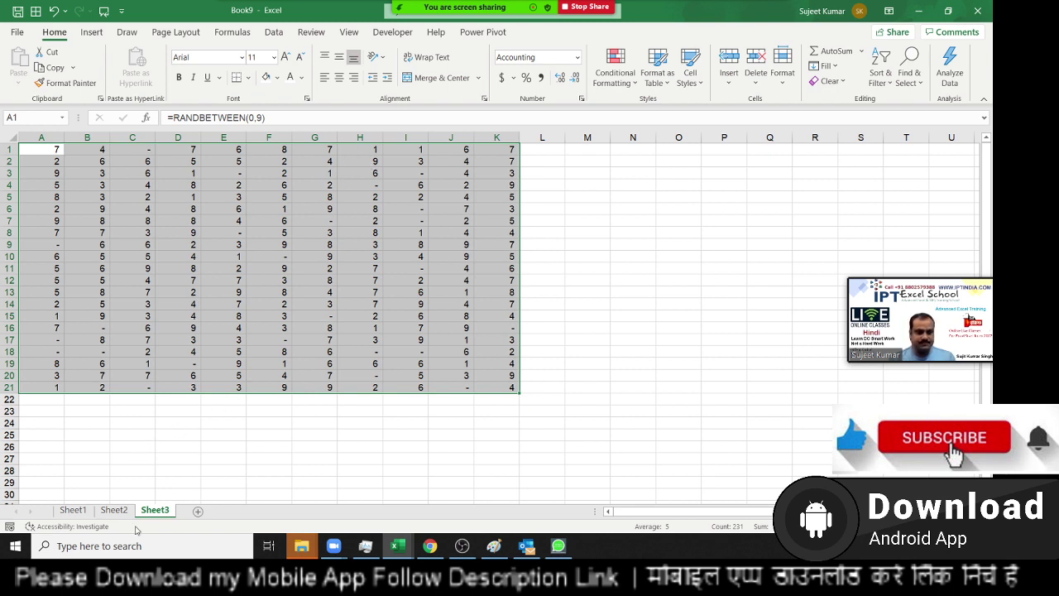
{"action": "left_click", "coordinate": [114, 510]}
{"action": "left_click", "coordinate": [281, 206]}
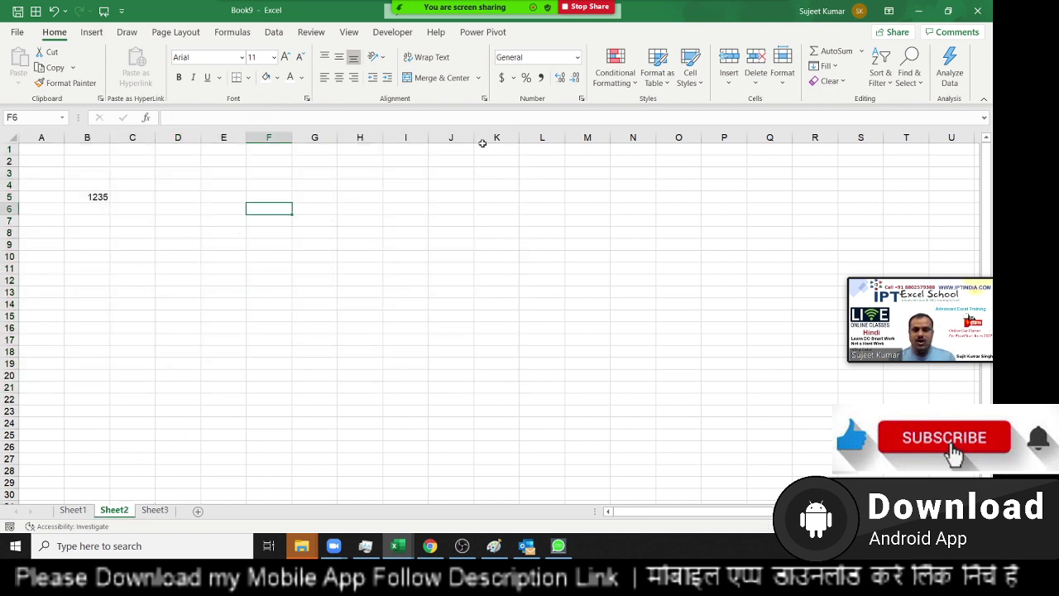
Step: Browse the Date and Time formats and locales for F6, closing without changes
{"action": "left_click", "coordinate": [581, 99]}
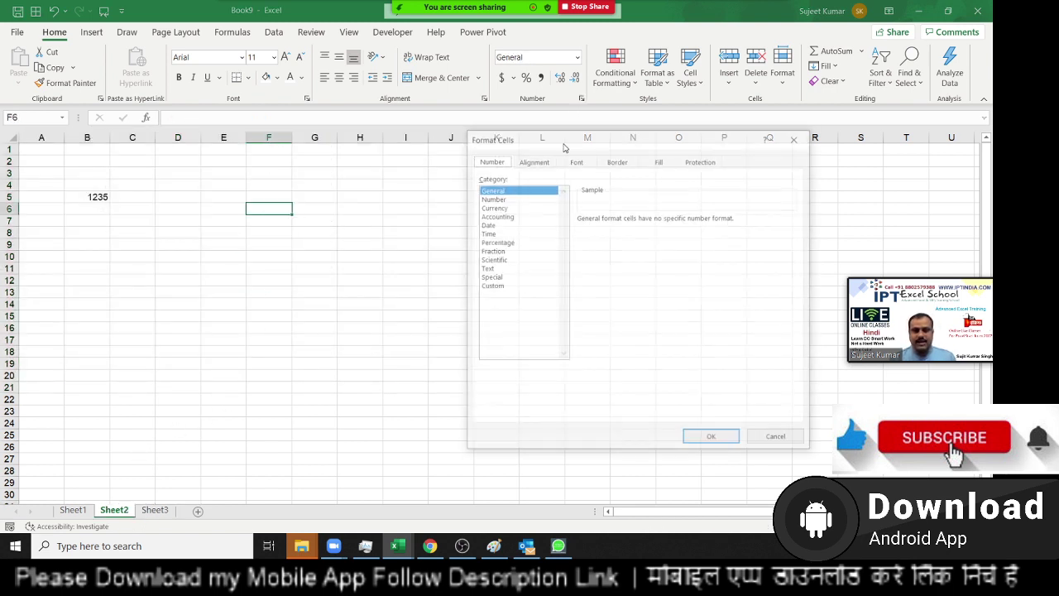
{"action": "left_click", "coordinate": [495, 224]}
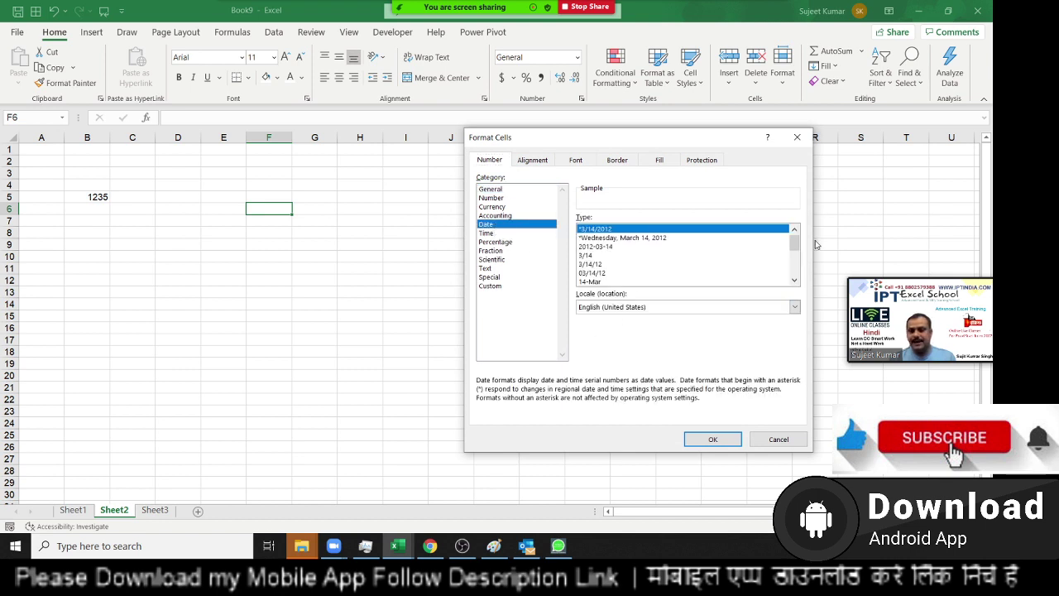
{"action": "left_click_drag", "start_coordinate": [794, 241], "coordinate": [798, 244]}
{"action": "left_click", "coordinate": [722, 308]}
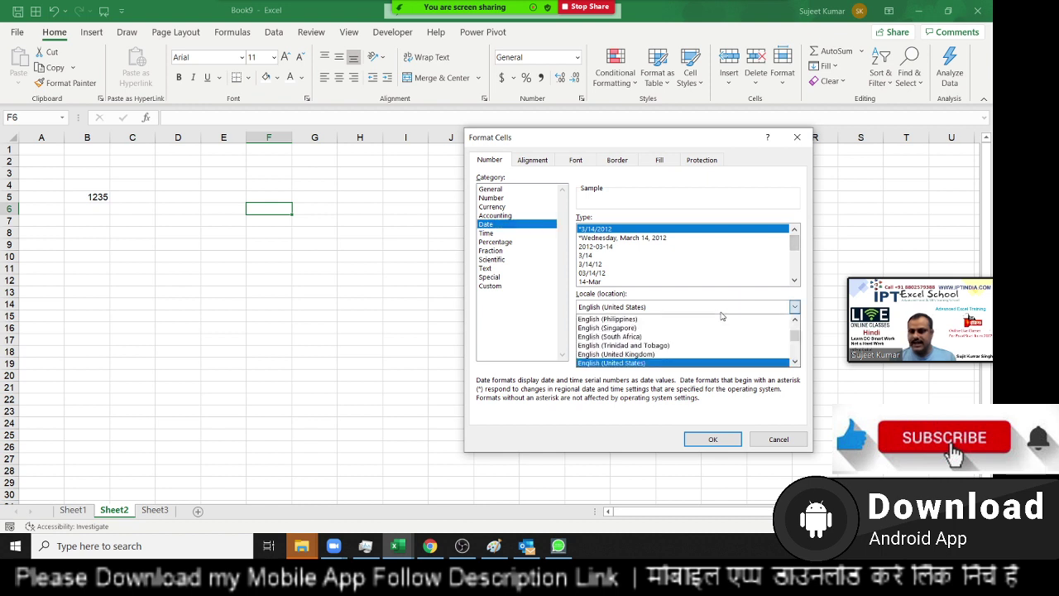
{"action": "left_click", "coordinate": [716, 317]}
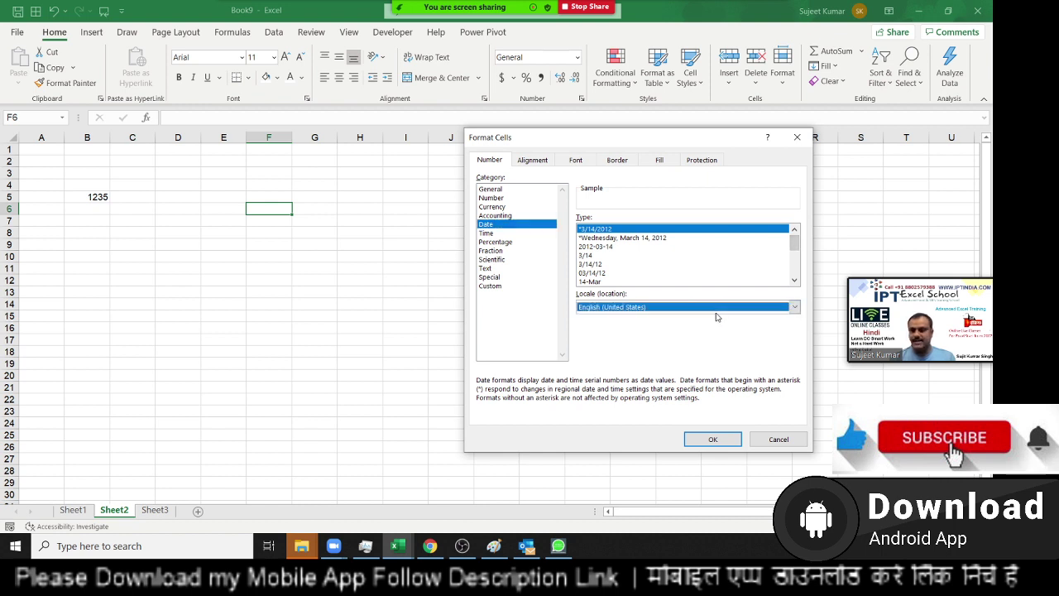
{"action": "left_click", "coordinate": [488, 235]}
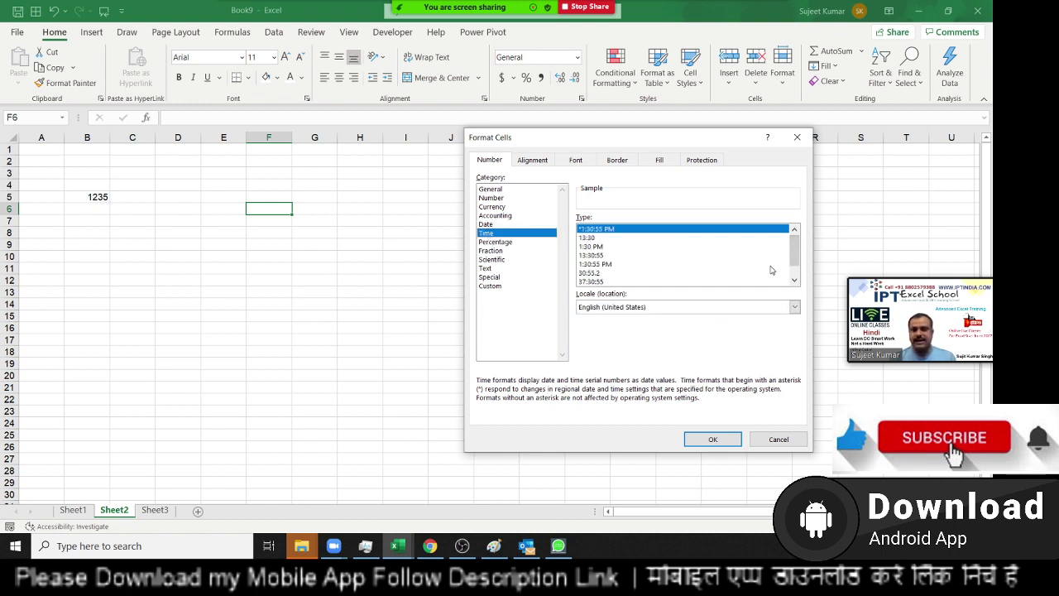
{"action": "left_click", "coordinate": [741, 307]}
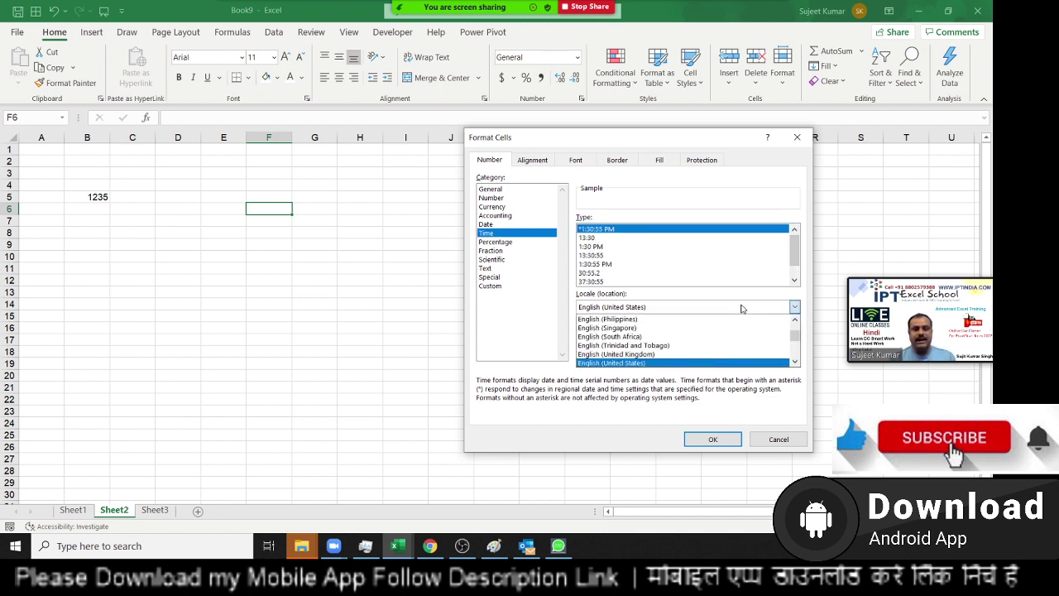
{"action": "left_click", "coordinate": [741, 307]}
{"action": "key", "text": "Escape"}
Step: Enter 45:20 in E8 and reset it to General format, showing 1.888889
{"action": "left_click", "coordinate": [211, 235]}
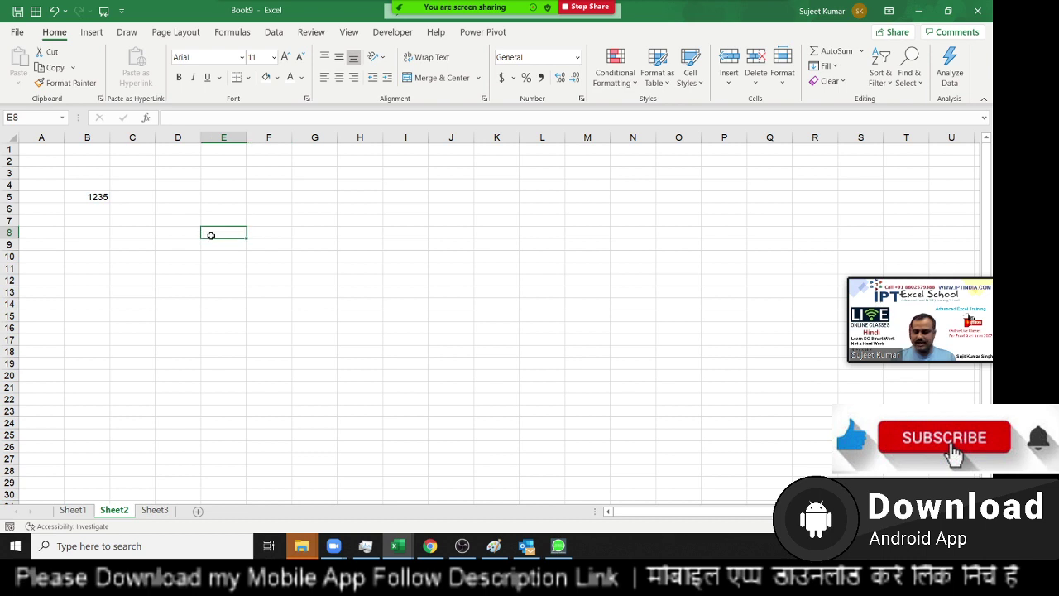
{"action": "type", "text": "45:20"}
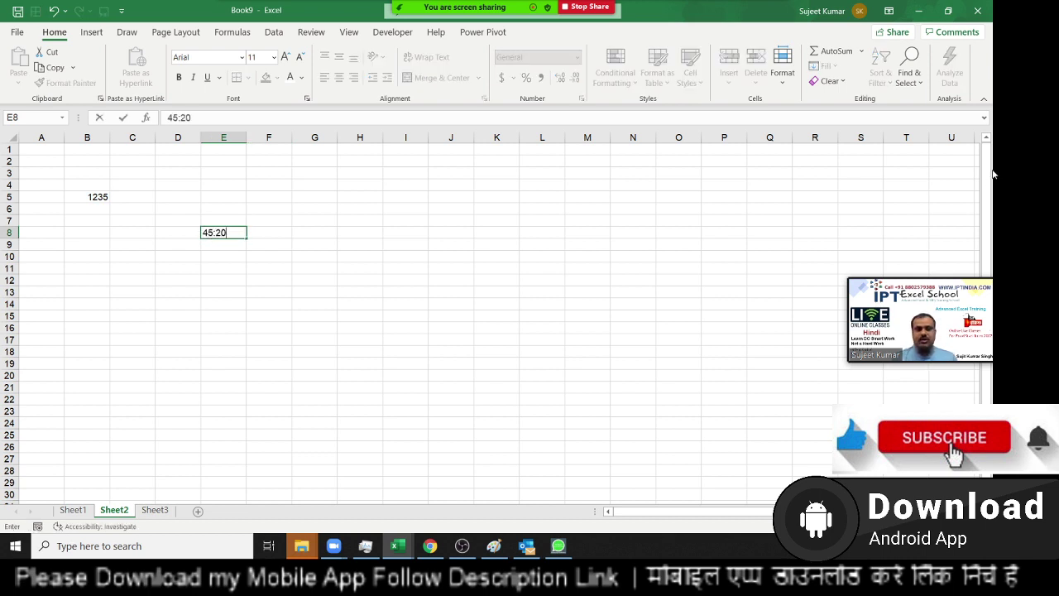
{"action": "key", "text": "Return"}
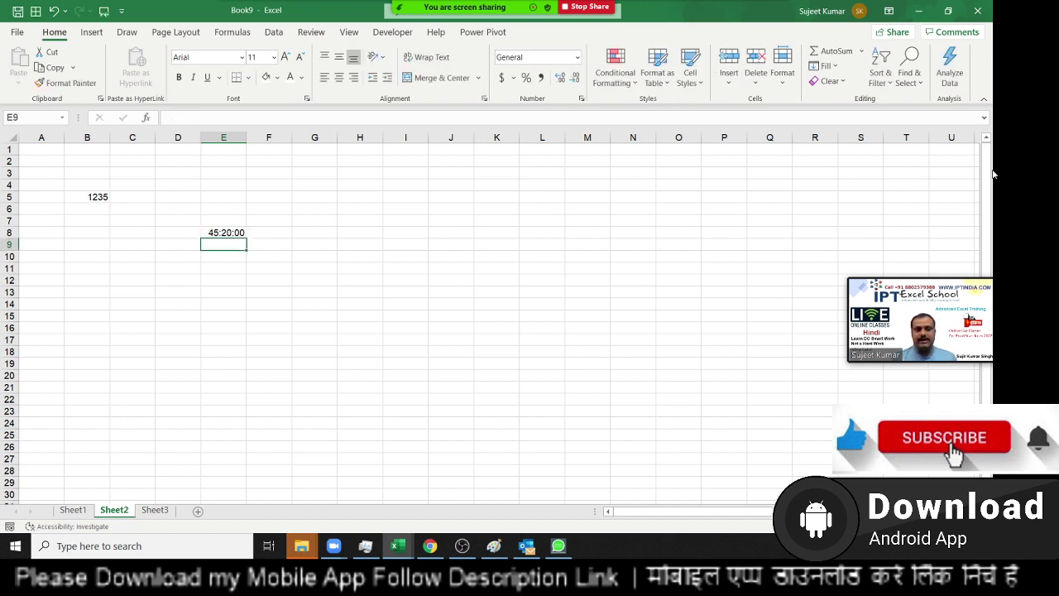
{"action": "left_click", "coordinate": [217, 233]}
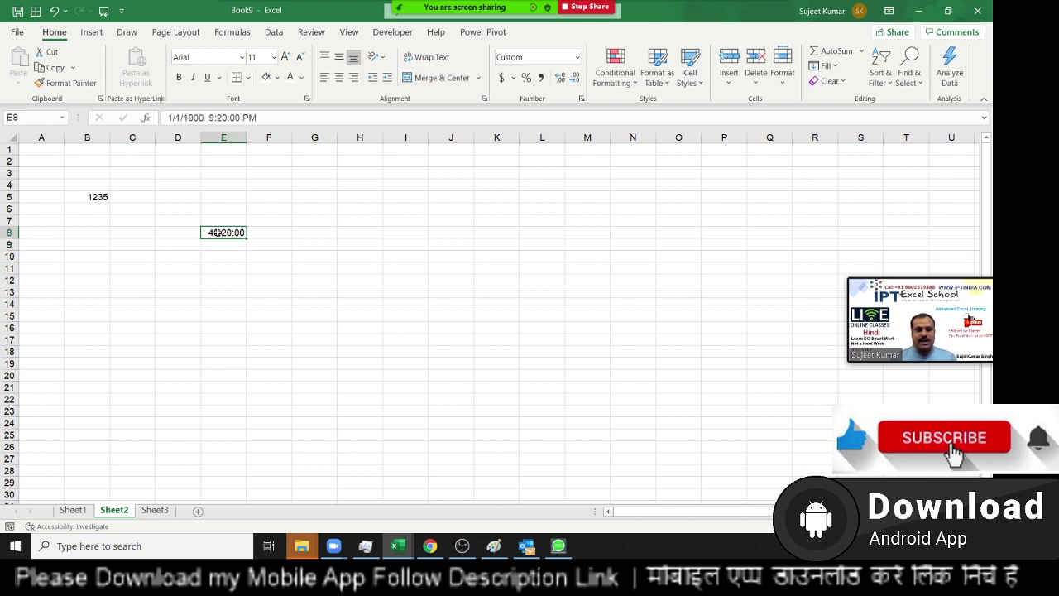
{"action": "key", "text": "ctrl+shift+grave"}
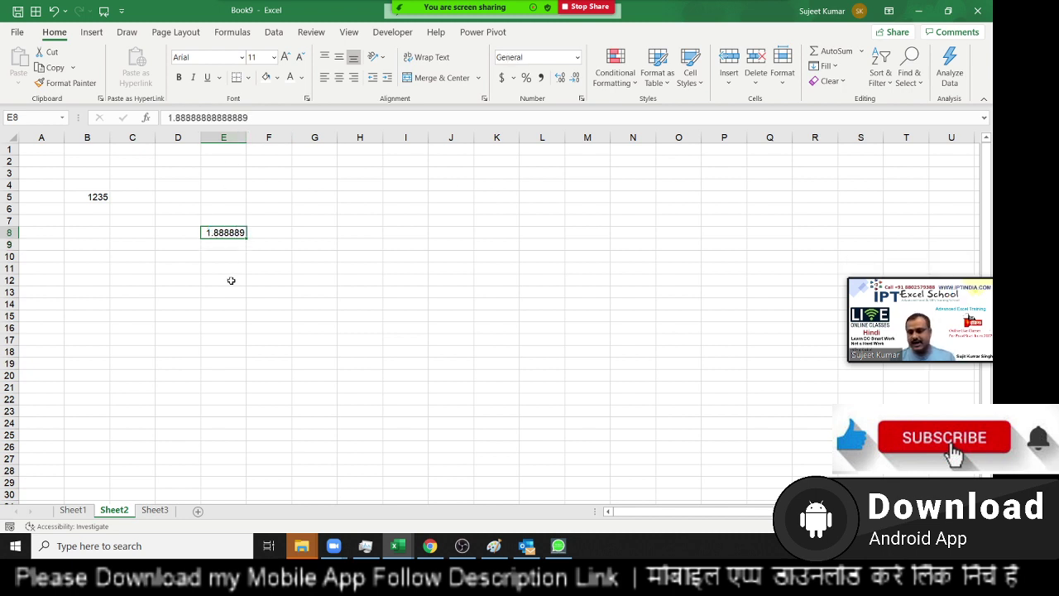
Step: Give E8 the 37:30:55 elapsed time format so it shows 45:20:00
{"action": "left_click", "coordinate": [581, 98]}
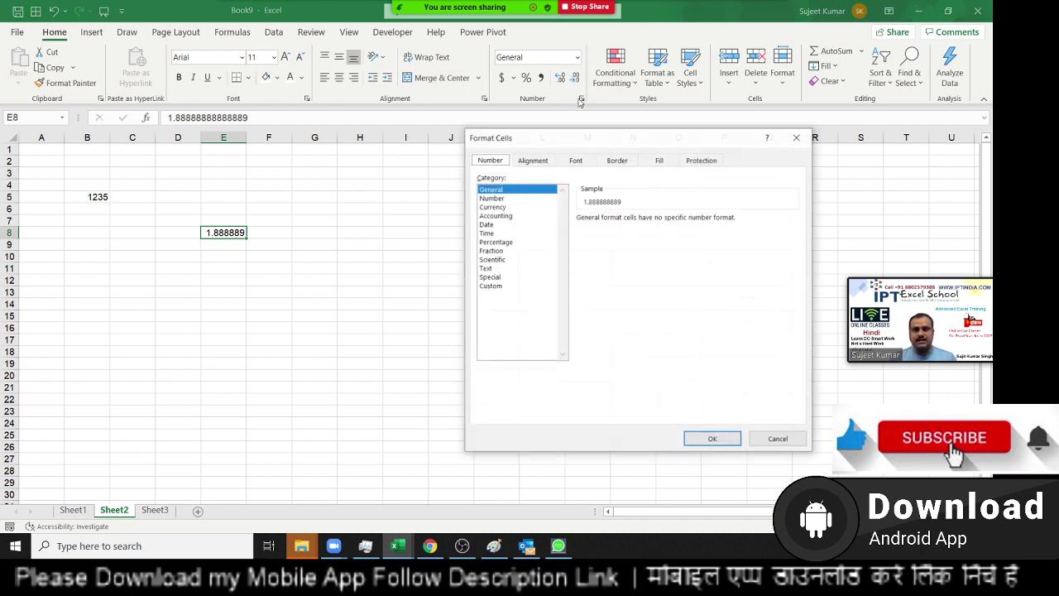
{"action": "left_click", "coordinate": [488, 234]}
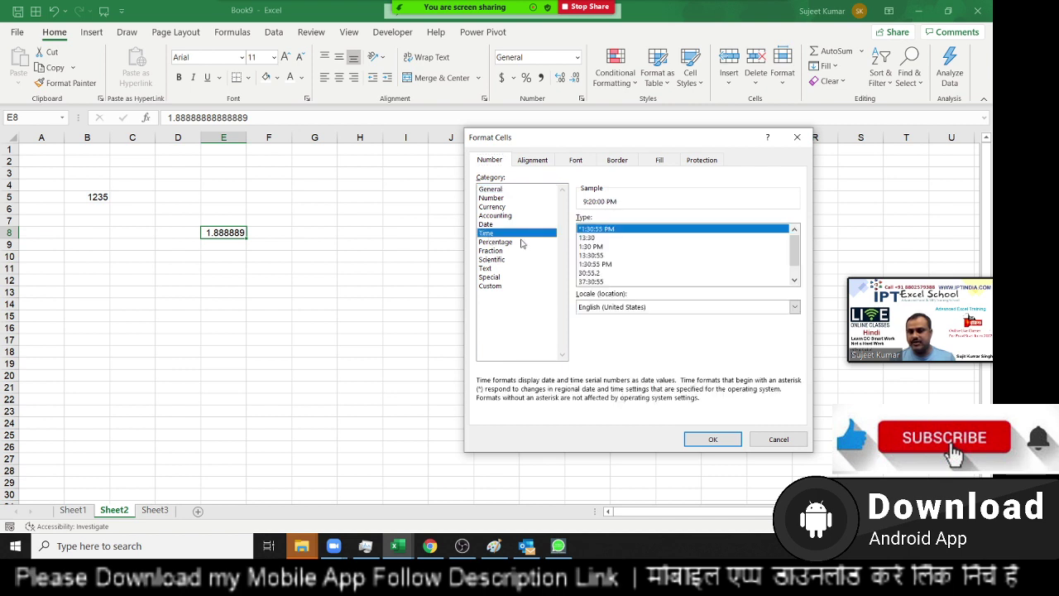
{"action": "left_click", "coordinate": [583, 256]}
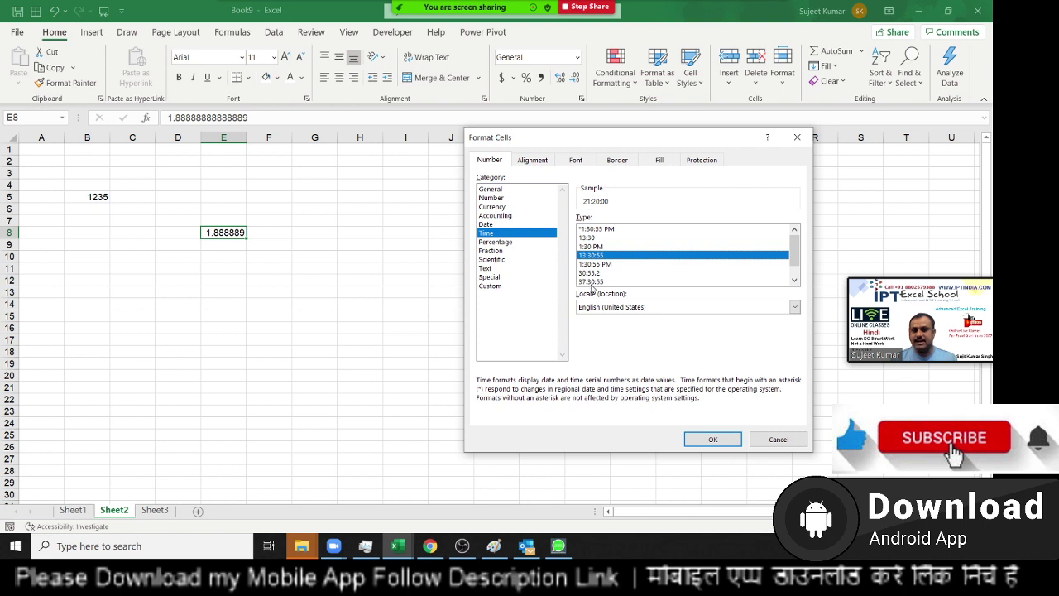
{"action": "left_click", "coordinate": [593, 283]}
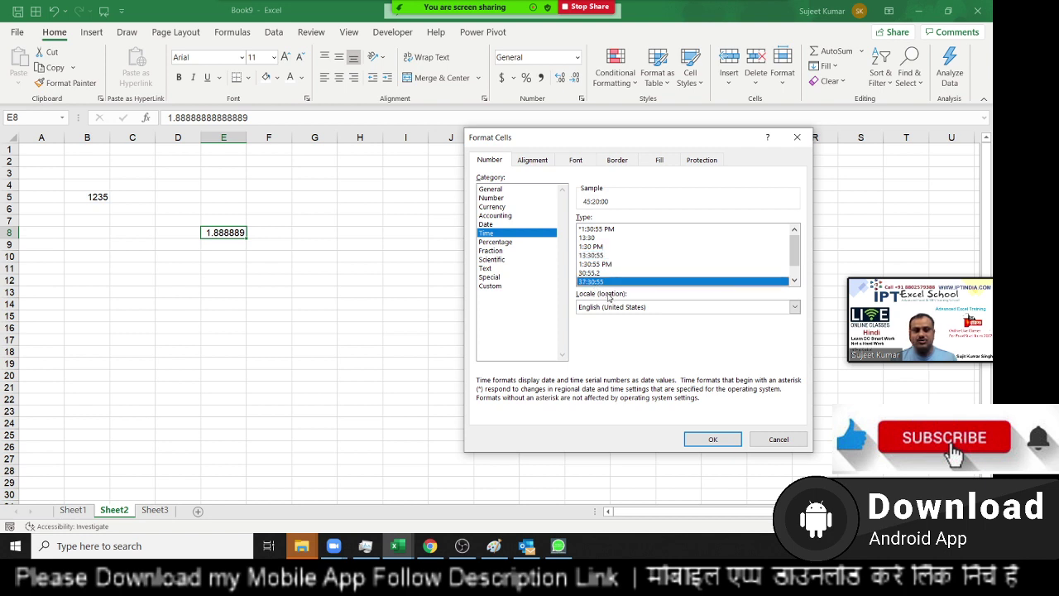
{"action": "left_click", "coordinate": [712, 438]}
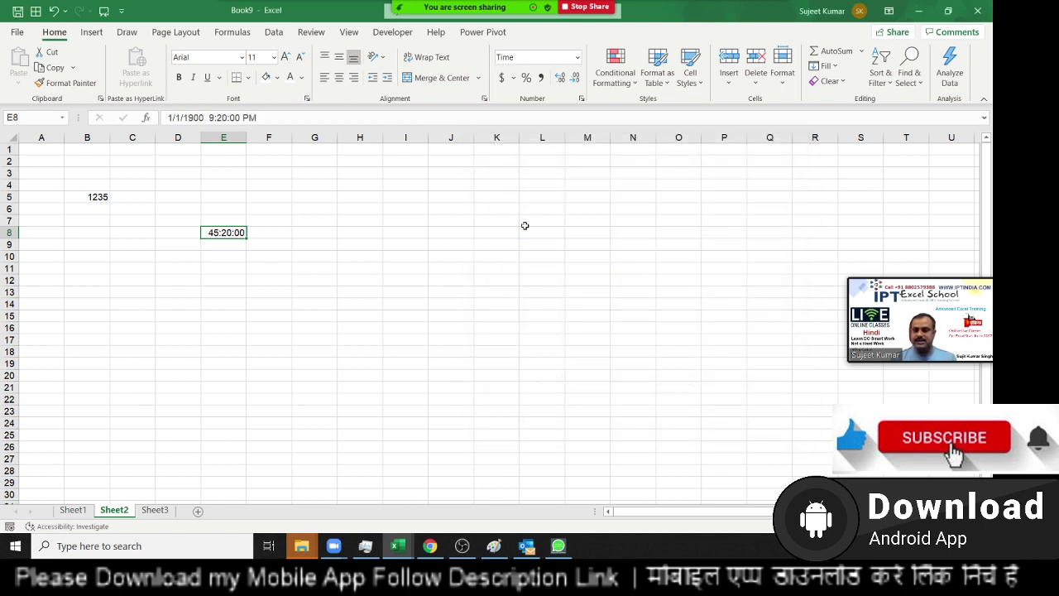
Step: Enter 2.5 in H8 and bring up its number format settings
{"action": "key", "text": "Right"}
{"action": "key", "text": "Right"}
{"action": "key", "text": "Right"}
{"action": "type", "text": "2"}
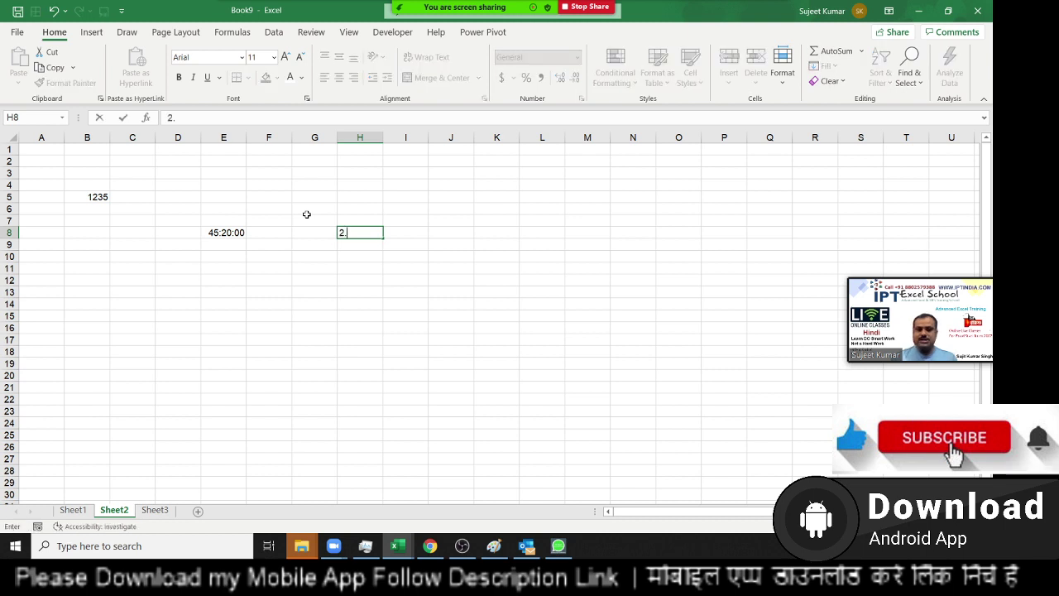
{"action": "type", "text": ".5"}
{"action": "key", "text": "Return"}
{"action": "left_click", "coordinate": [346, 228]}
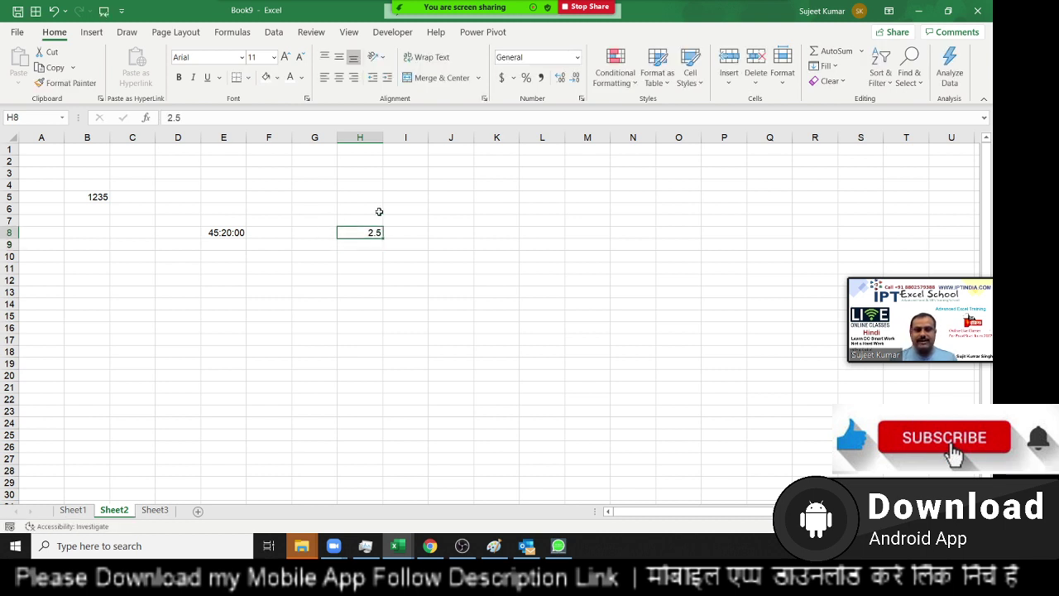
{"action": "left_click", "coordinate": [581, 99]}
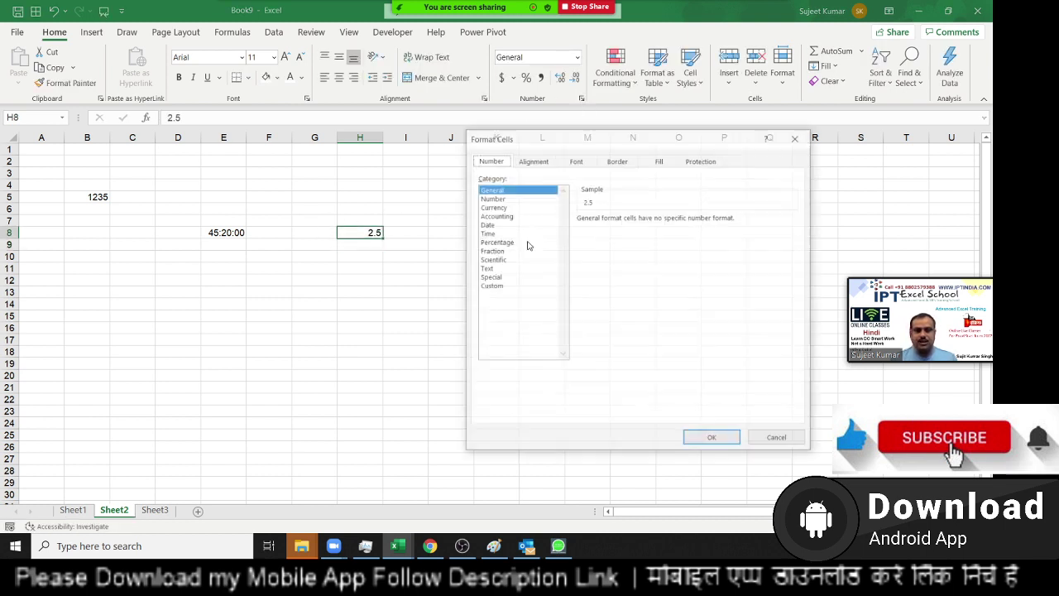
Step: Format H8 as Fraction, As halves (1/2), so it displays 2 1/2
{"action": "left_click", "coordinate": [496, 278]}
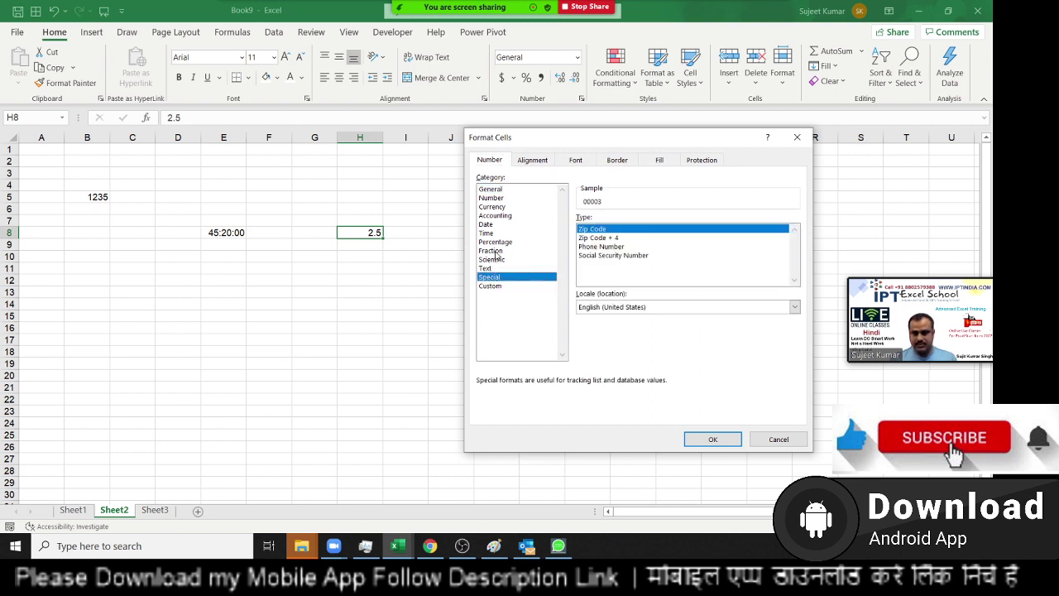
{"action": "left_click", "coordinate": [494, 251]}
{"action": "left_click", "coordinate": [583, 256]}
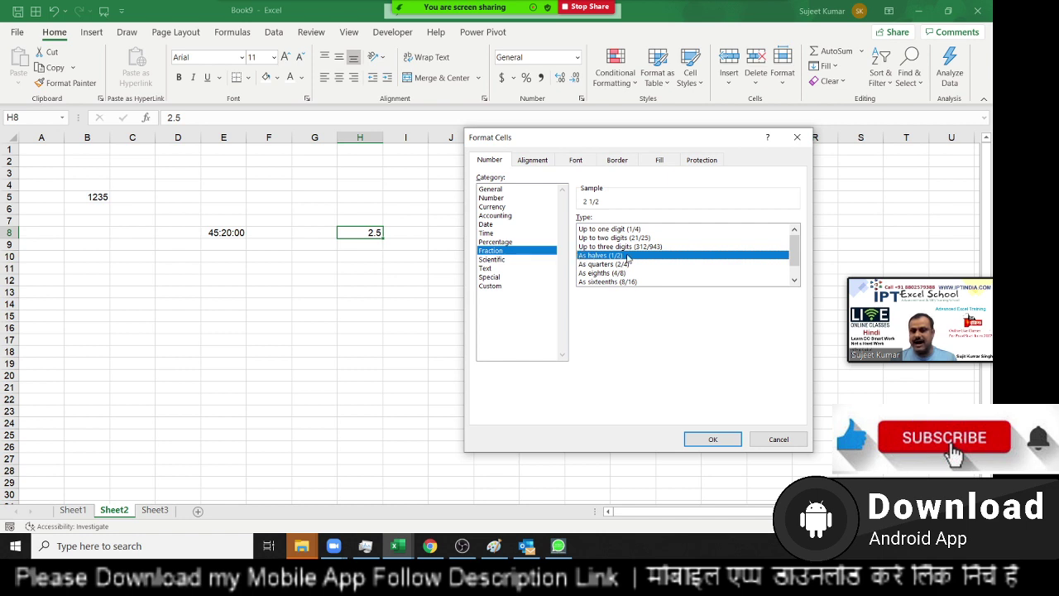
{"action": "left_click", "coordinate": [717, 438]}
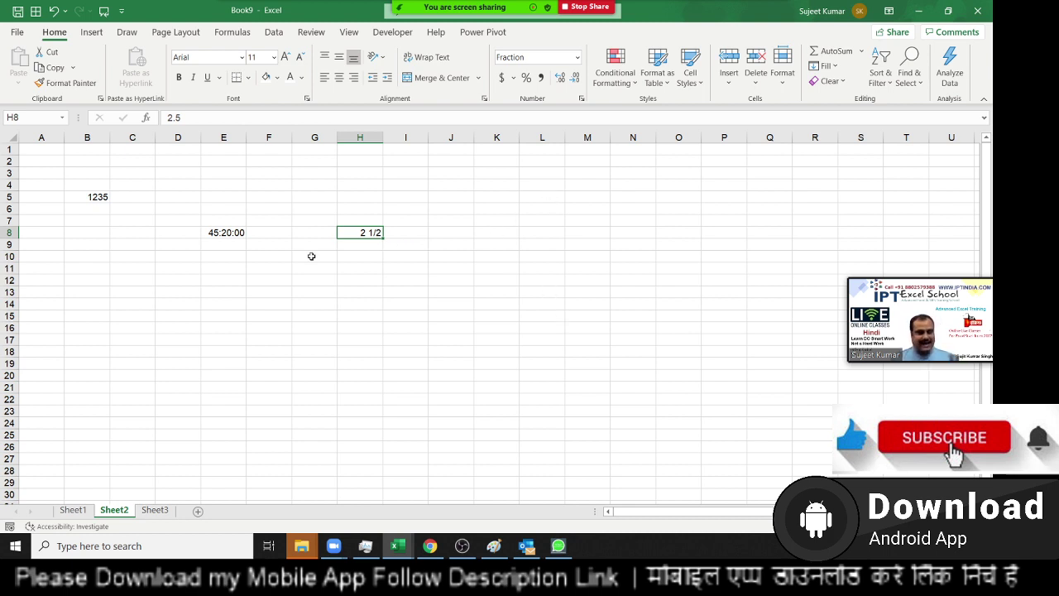
{"action": "left_click", "coordinate": [155, 510]}
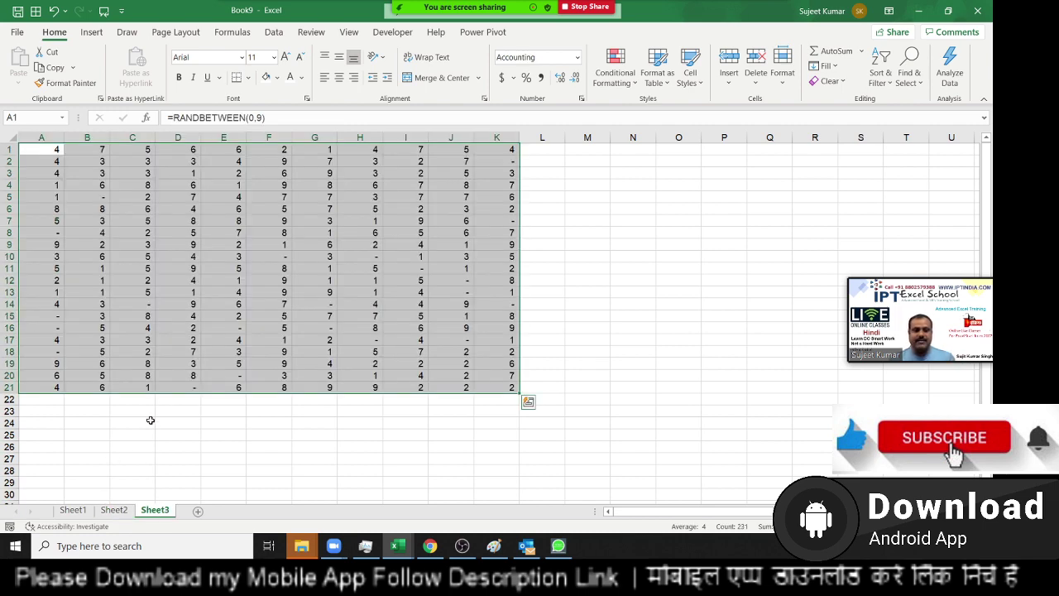
{"action": "left_click", "coordinate": [114, 510]}
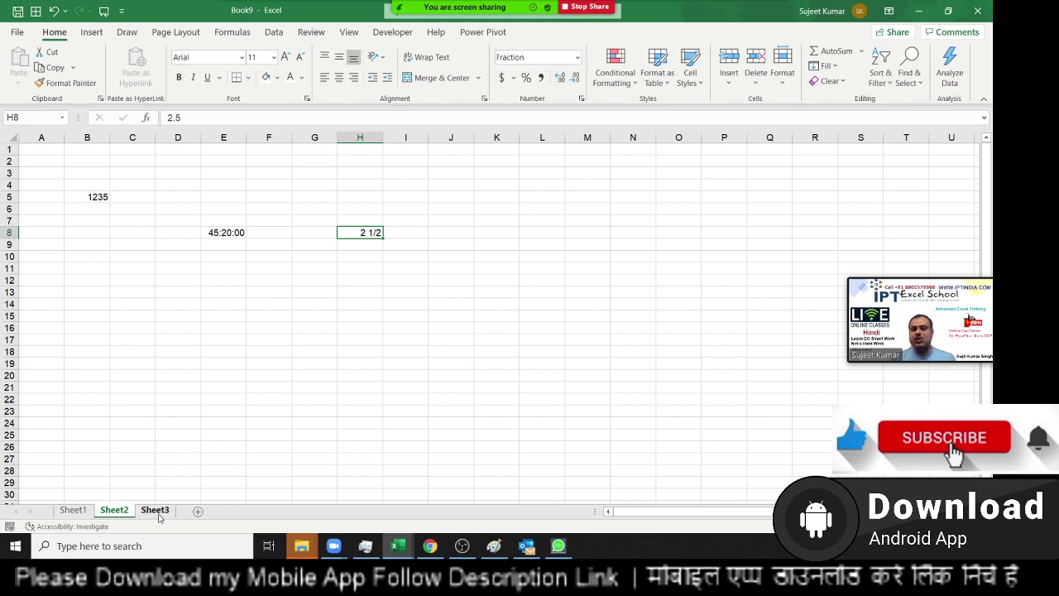
{"action": "double_click", "coordinate": [198, 118]}
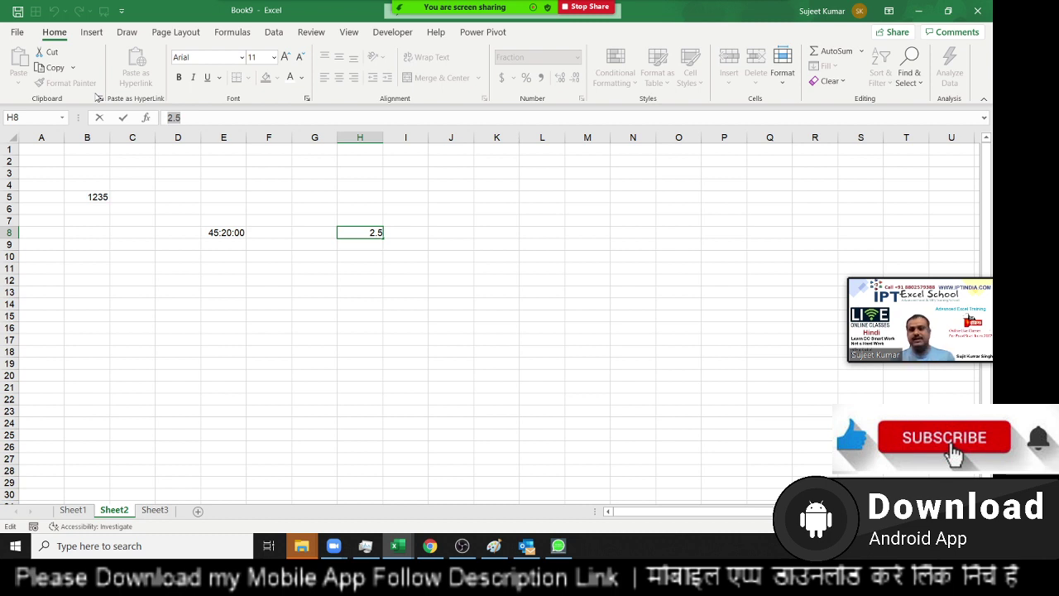
{"action": "key", "text": "Escape"}
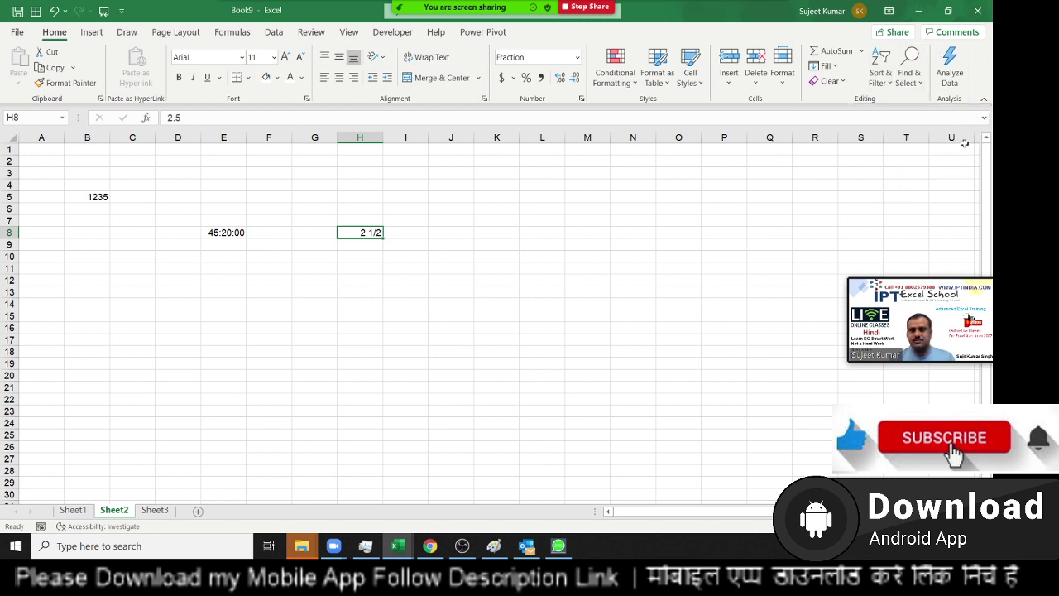
{"action": "left_click", "coordinate": [580, 100]}
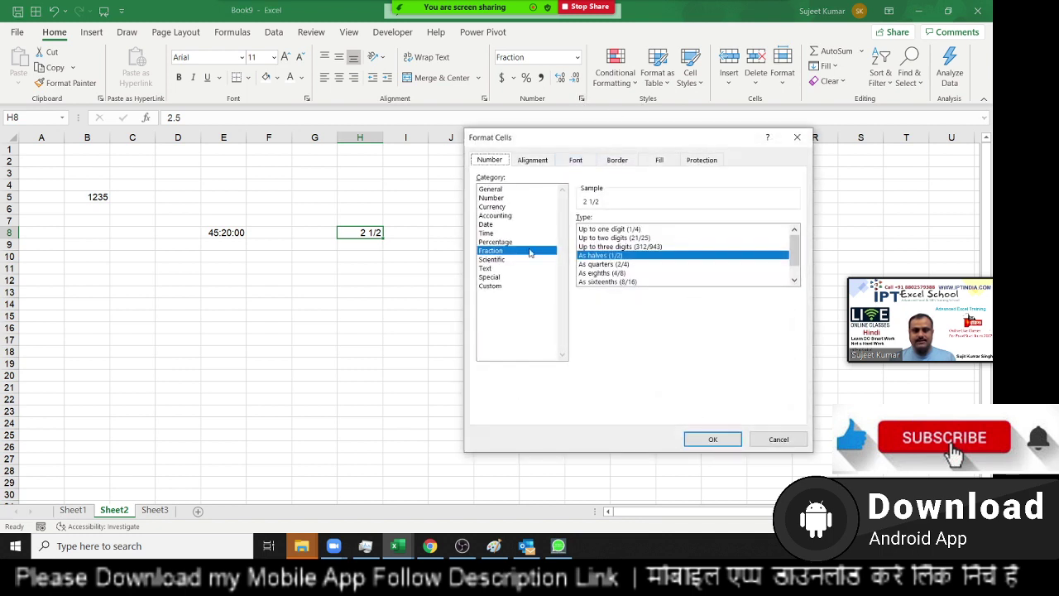
{"action": "left_click", "coordinate": [488, 268]}
{"action": "key", "text": "Escape"}
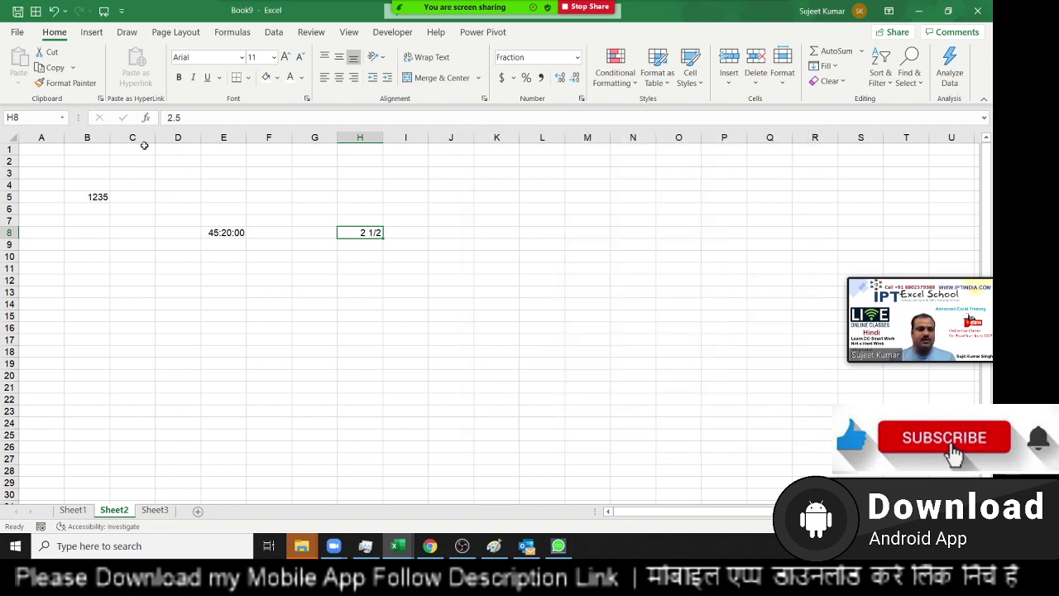
Step: Clear the example range B1:K30 and type the heading Chq in A1
{"action": "left_click_drag", "start_coordinate": [87, 148], "coordinate": [504, 496]}
{"action": "key", "text": "Delete"}
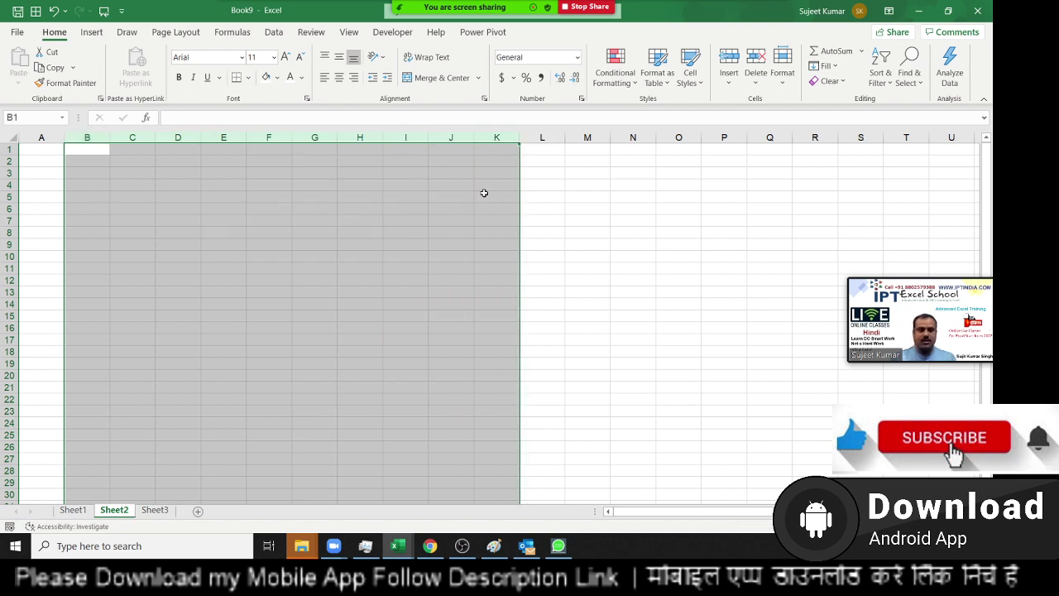
{"action": "key", "text": "ctrl+Home"}
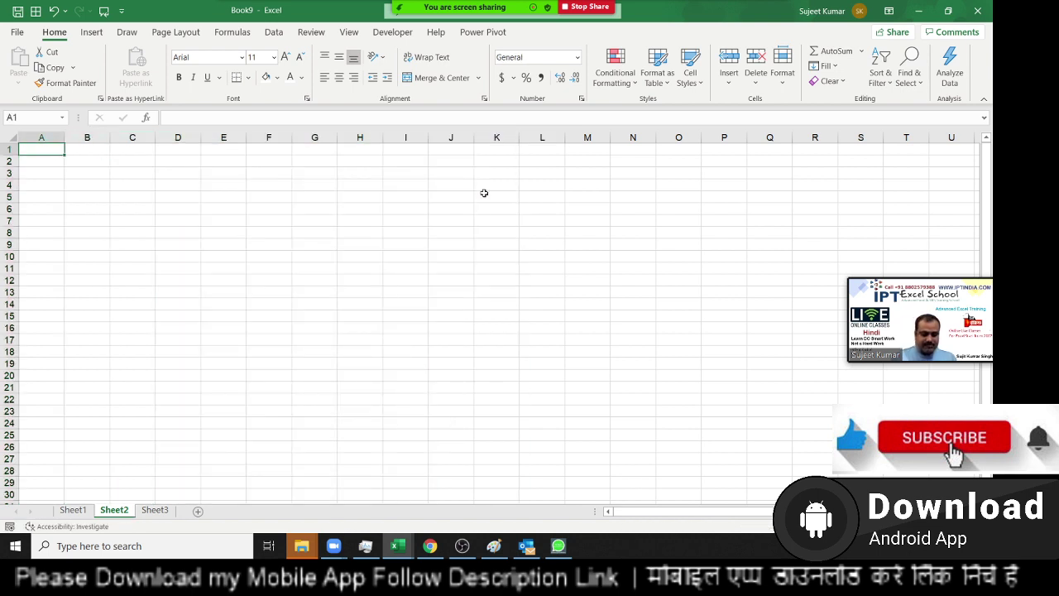
{"action": "type", "text": "Cha"}
{"action": "key", "text": "BackSpace"}
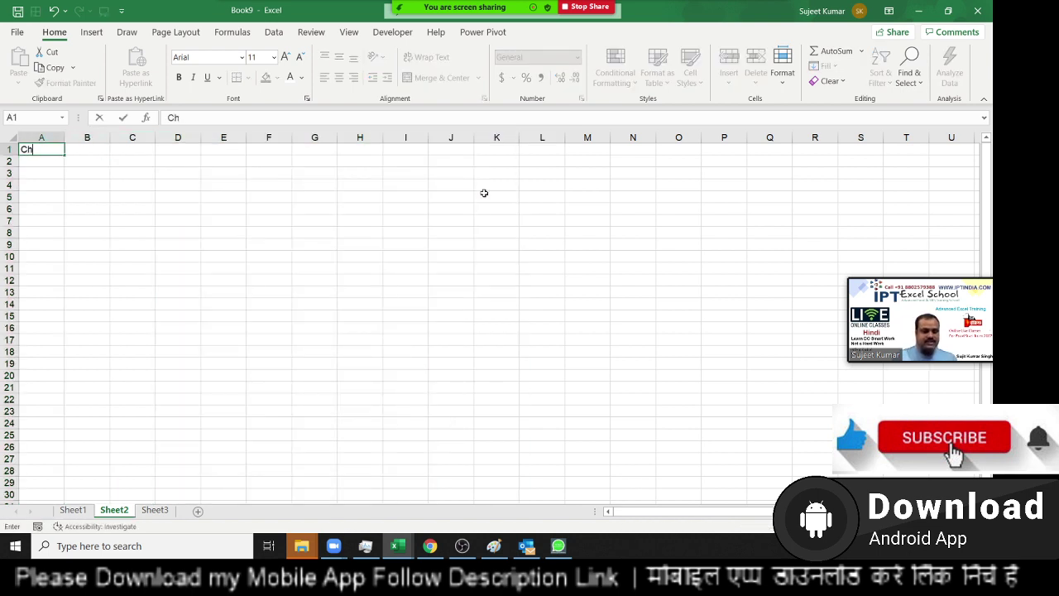
{"action": "type", "text": "q"}
{"action": "key", "text": "Return"}
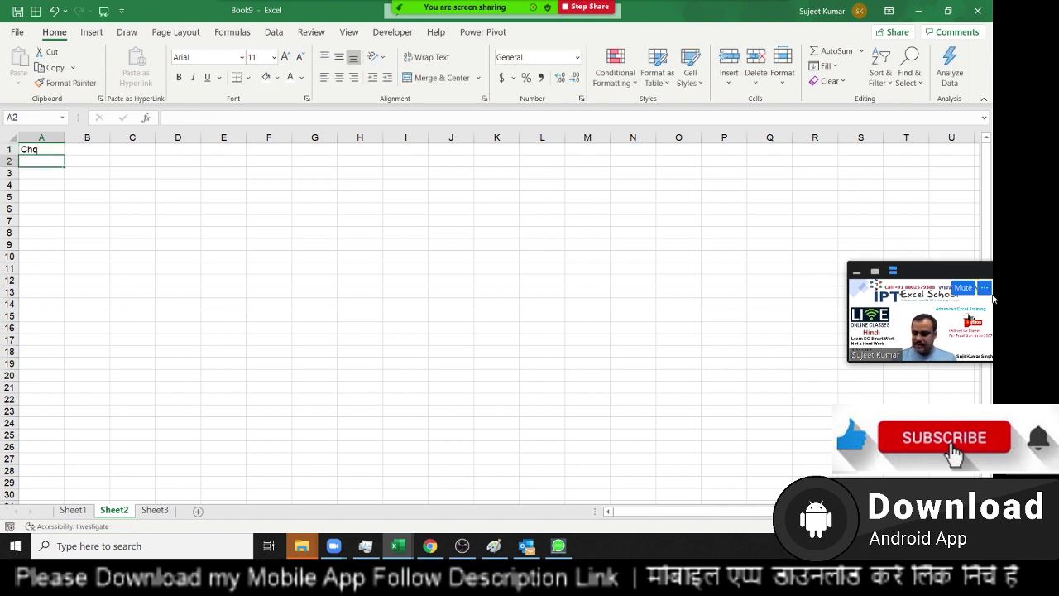
Step: Enter 01434 in A2, then replace it with '001234 to keep the leading zeros
{"action": "type", "text": "01434"}
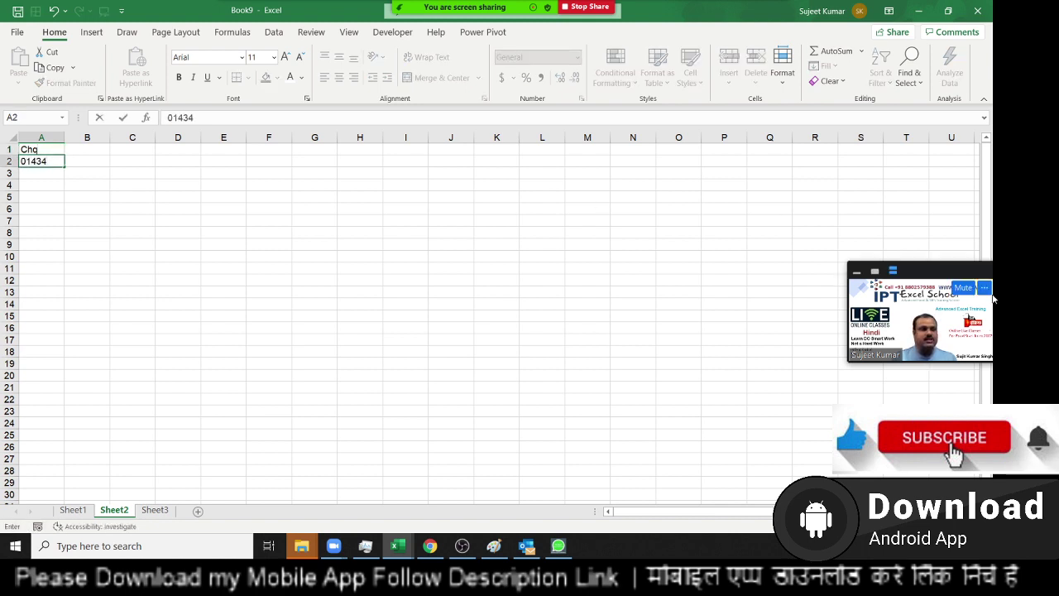
{"action": "key", "text": "ctrl+Return"}
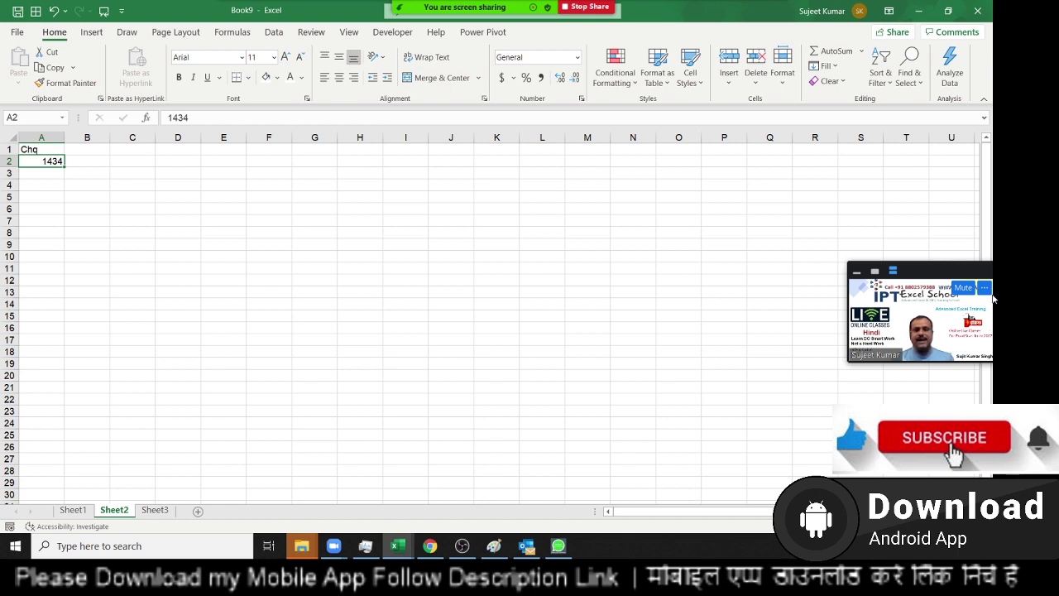
{"action": "type", "text": "'"}
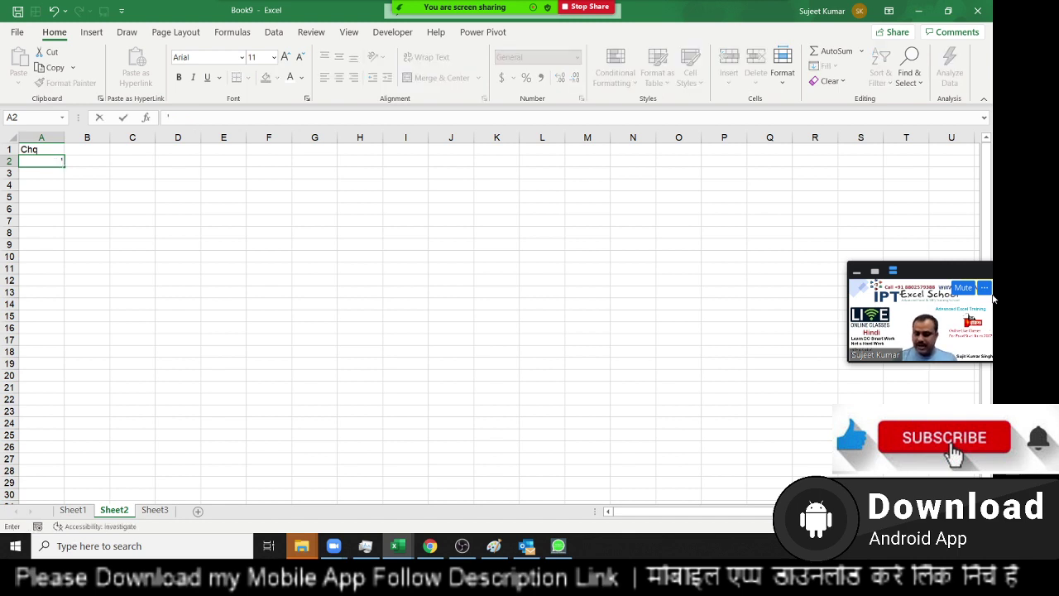
{"action": "type", "text": "00"}
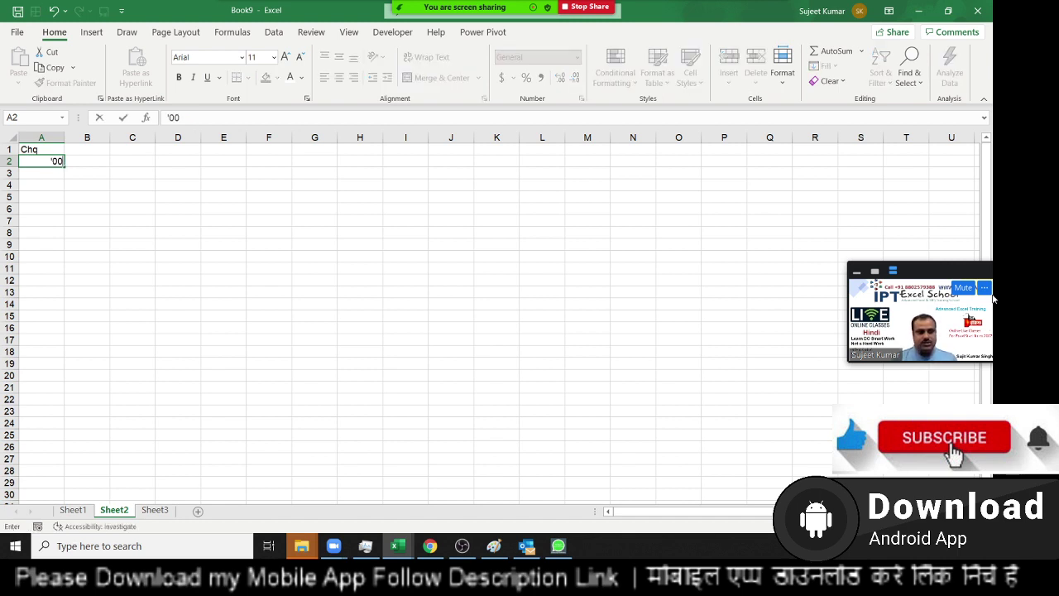
{"action": "type", "text": "123"}
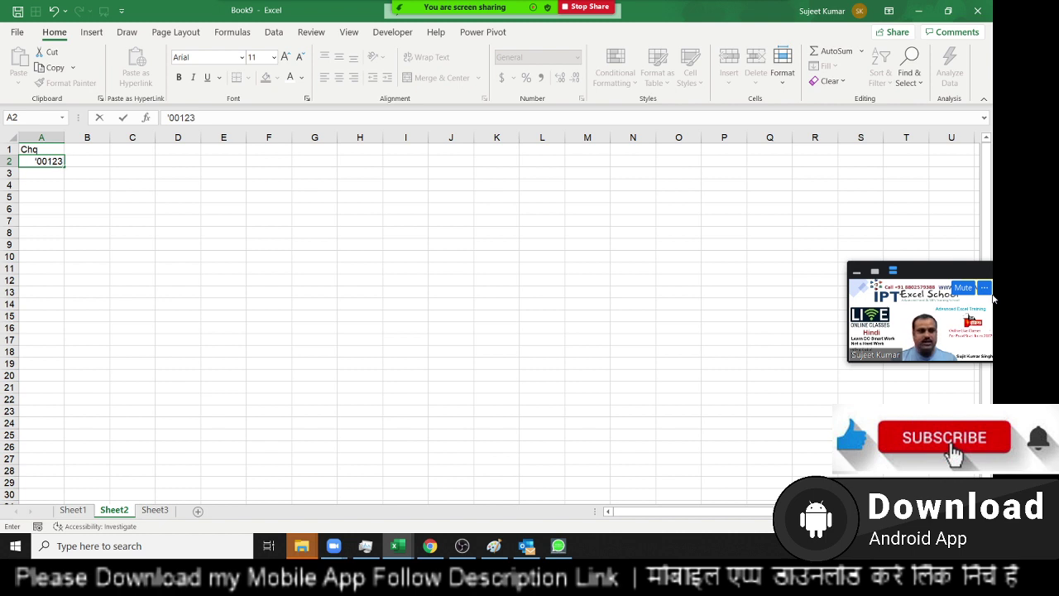
{"action": "type", "text": "4"}
{"action": "key", "text": "Return"}
{"action": "key", "text": "Up"}
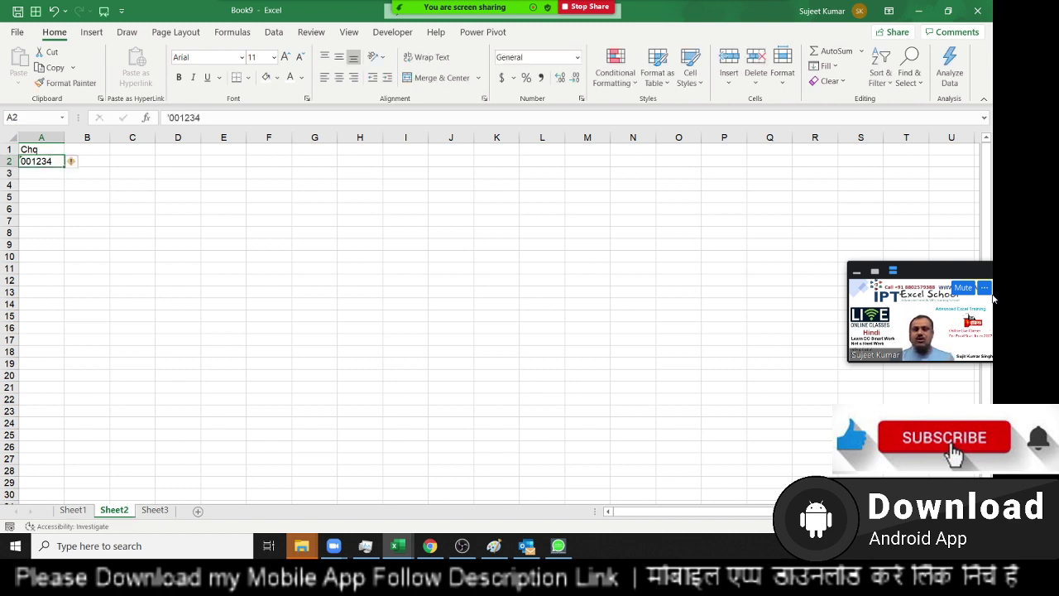
{"action": "key", "text": "Down"}
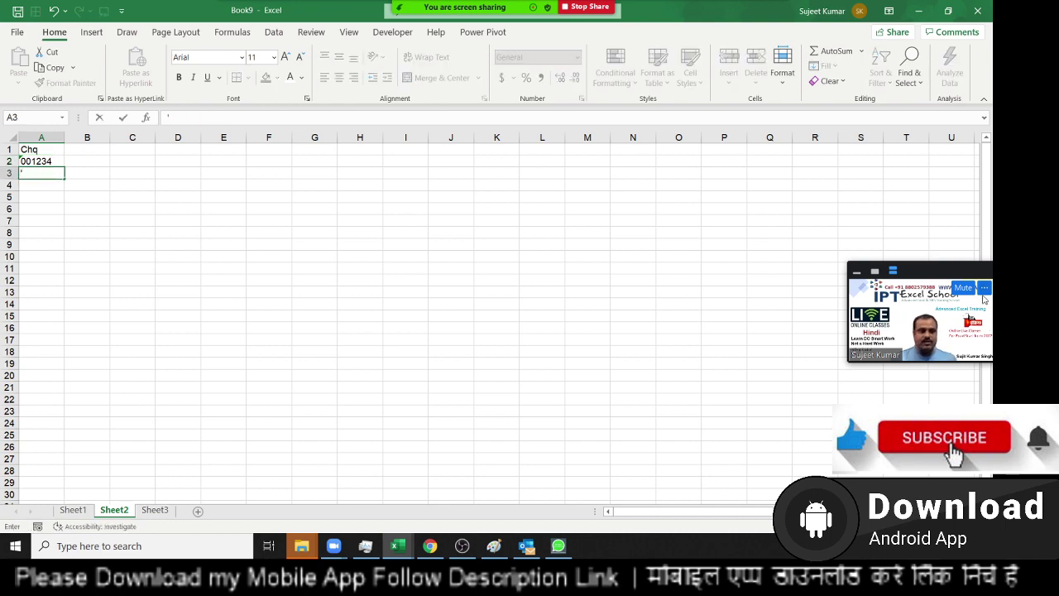
Step: Start typing '12456 in A3, then cancel the entry
{"action": "scroll", "coordinate": [307, 222], "scroll_direction": "up", "scroll_amount": 4, "text": "ctrl"}
{"action": "scroll", "coordinate": [234, 232], "scroll_direction": "up", "scroll_amount": 4, "text": "ctrl"}
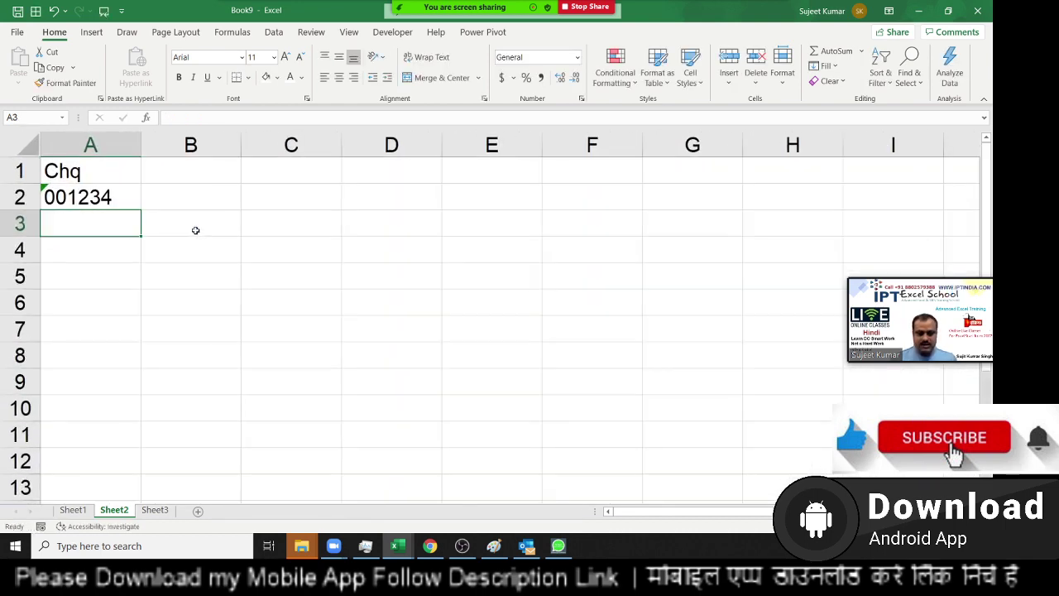
{"action": "type", "text": "'12456"}
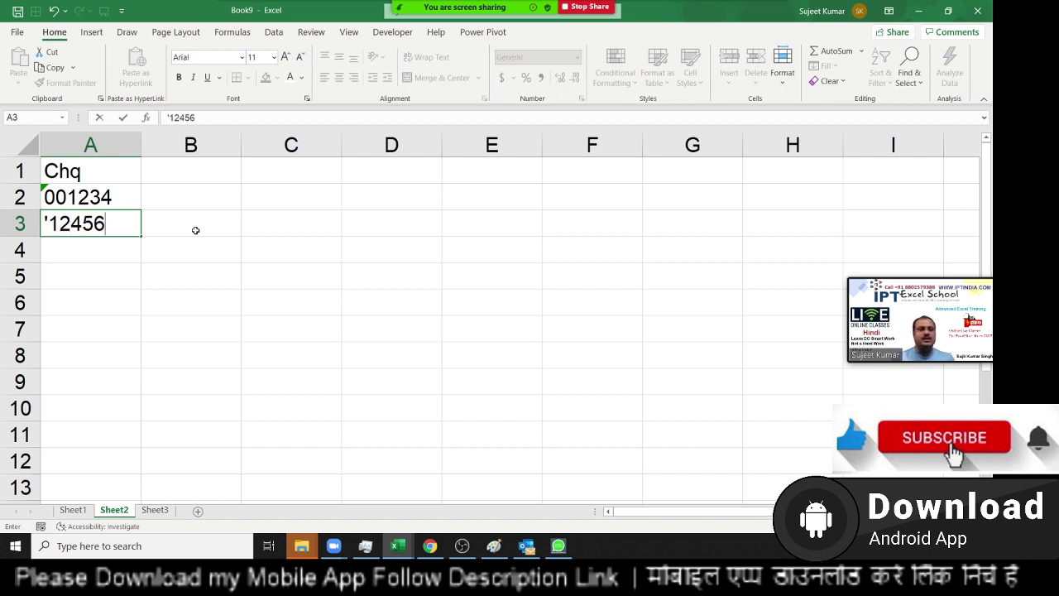
{"action": "key", "text": "Escape"}
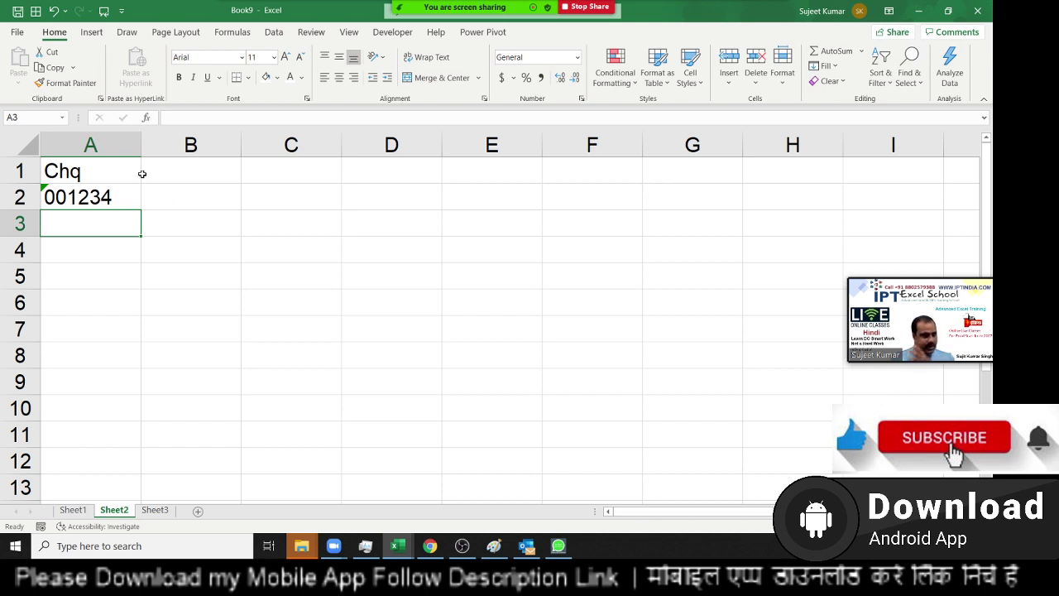
Step: Set the number format of column A to Text
{"action": "left_click", "coordinate": [113, 146]}
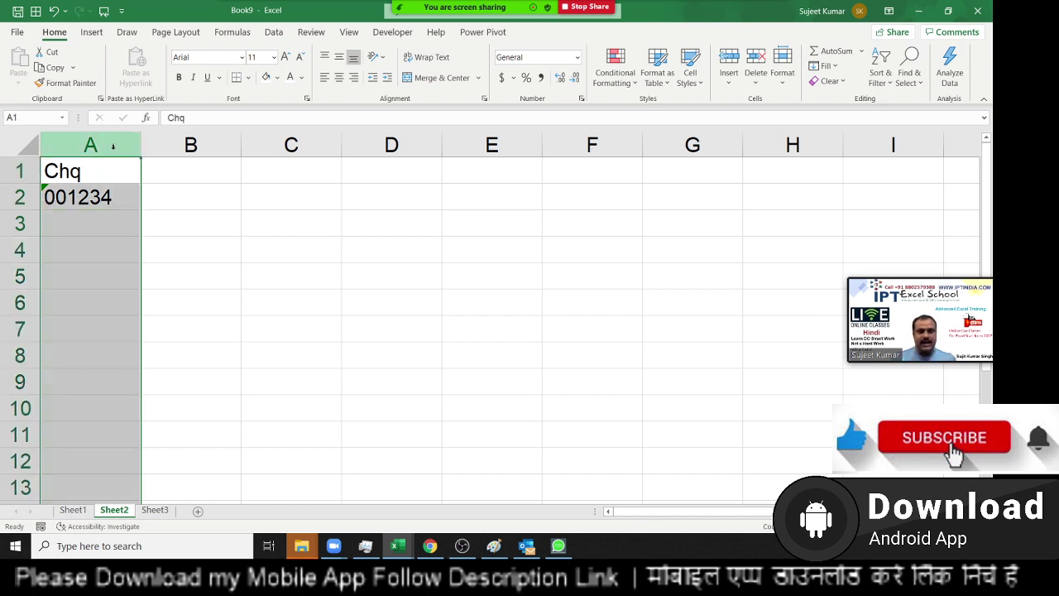
{"action": "right_click", "coordinate": [100, 244]}
{"action": "left_click", "coordinate": [142, 411]}
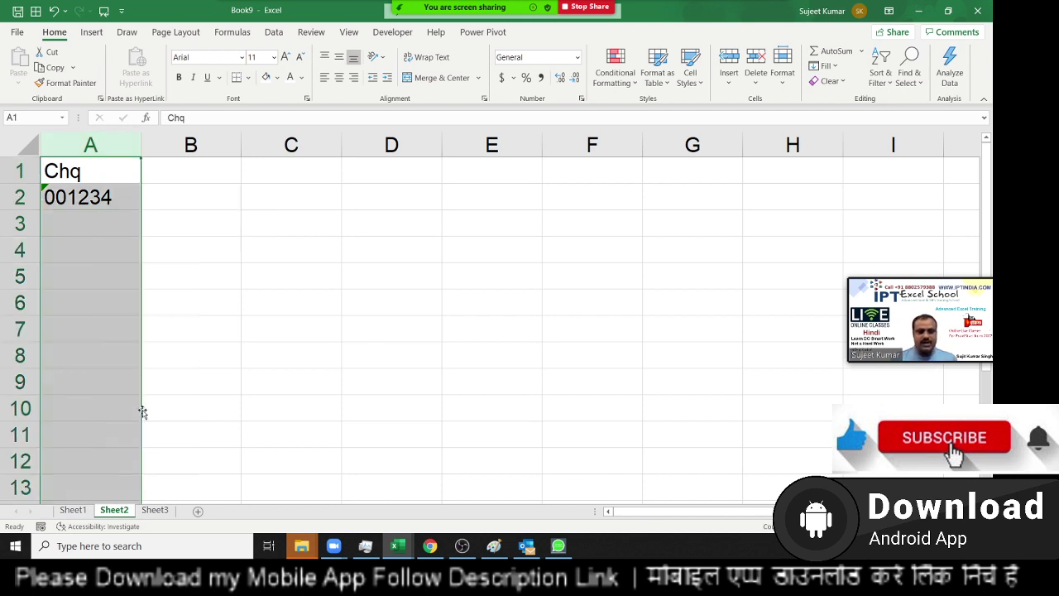
{"action": "left_click_drag", "start_coordinate": [112, 208], "coordinate": [334, 154]}
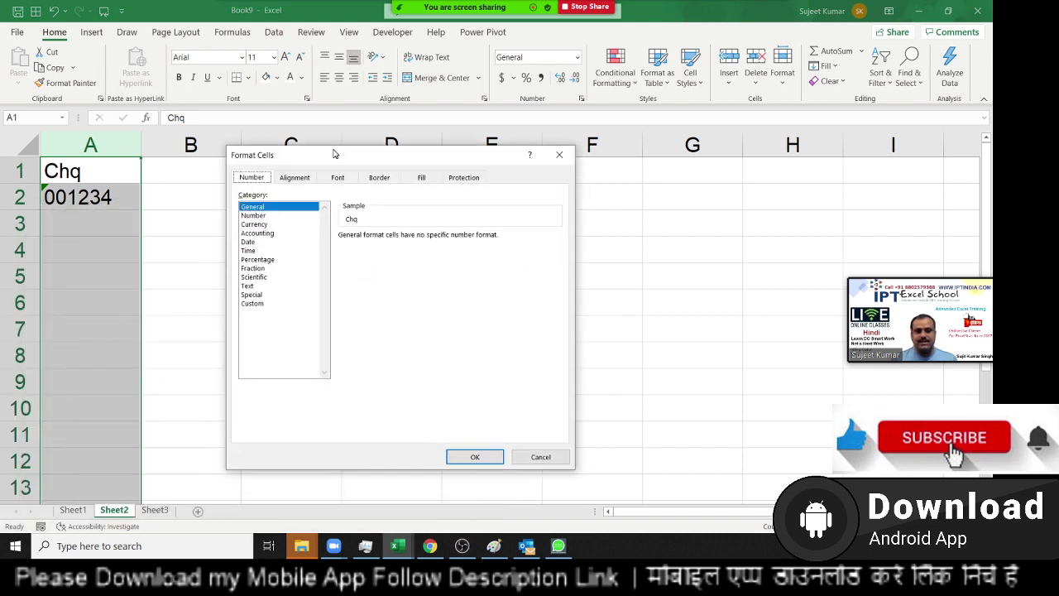
{"action": "left_click", "coordinate": [247, 286]}
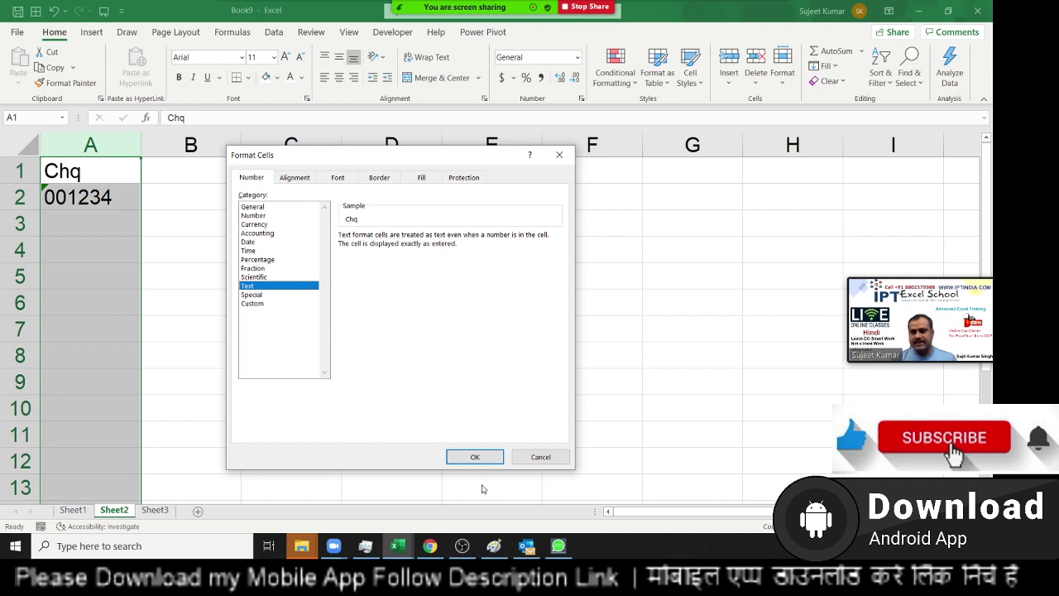
{"action": "left_click", "coordinate": [475, 457]}
Step: Enter 1235 in A3 and 213 in A4 as text
{"action": "left_click", "coordinate": [88, 223]}
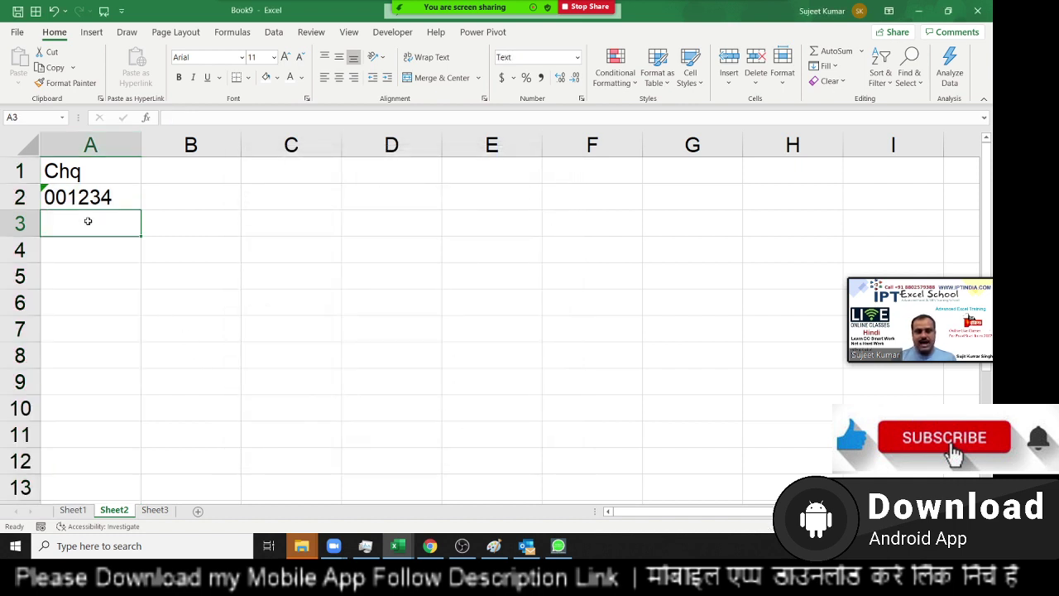
{"action": "type", "text": "1235"}
{"action": "key", "text": "Return"}
{"action": "type", "text": "2"}
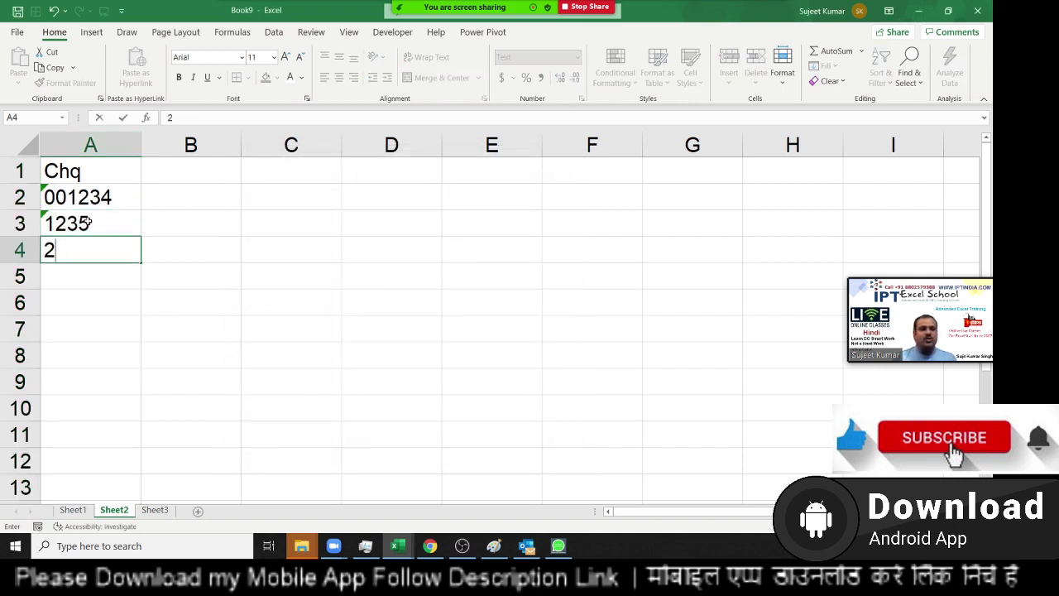
{"action": "type", "text": "13"}
{"action": "key", "text": "Return"}
{"action": "key", "text": "Return"}
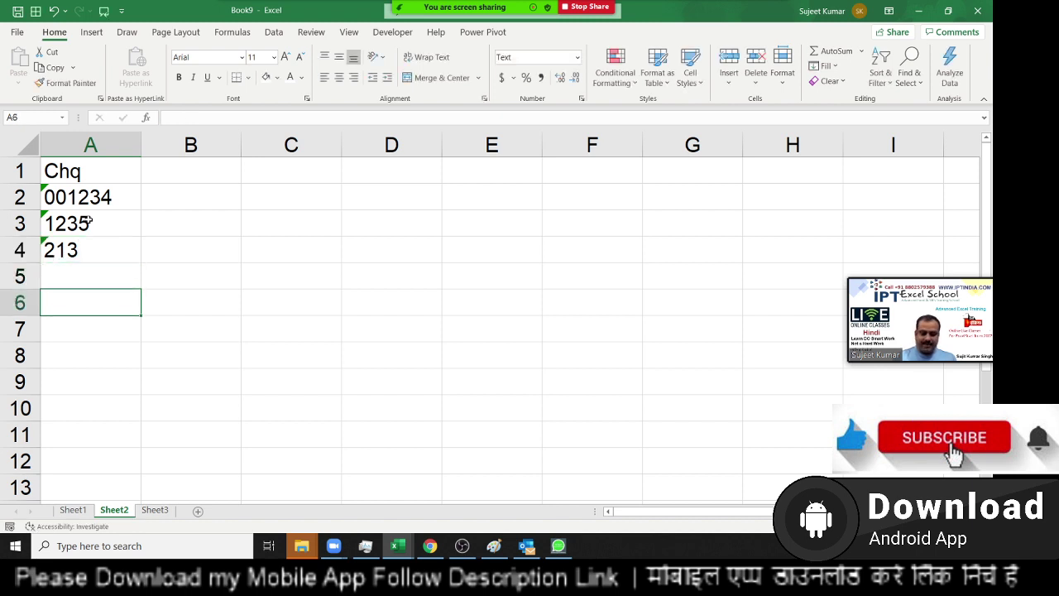
{"action": "key", "text": "Up"}
Step: Enter =SUM(A1:A4 in A5, which stays as unevaluated text
{"action": "type", "text": "=sum"}
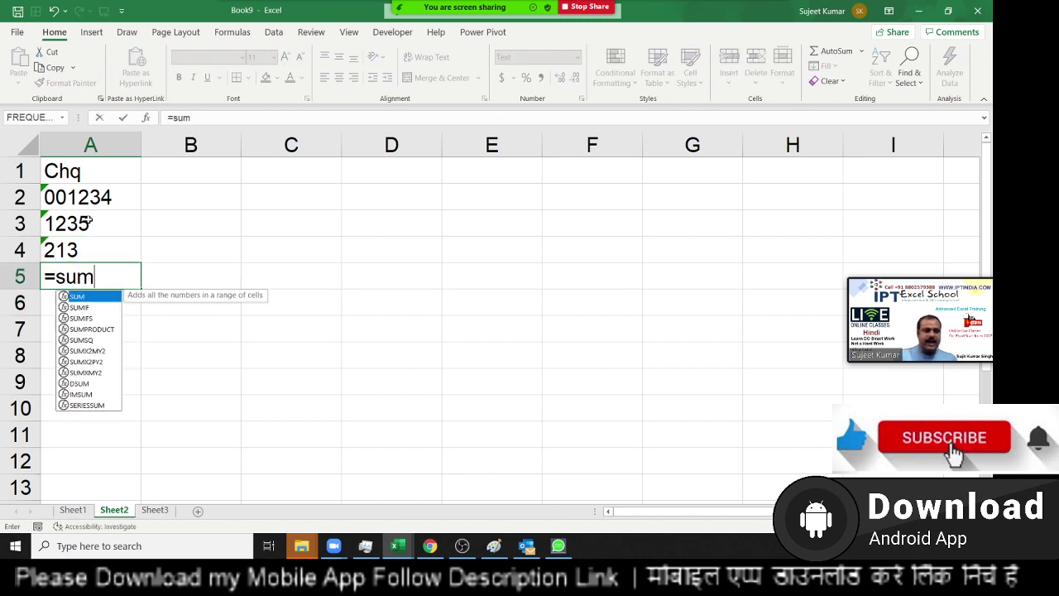
{"action": "key", "text": "Tab"}
{"action": "key", "text": "Up"}
{"action": "key", "text": "shift+Up"}
{"action": "key", "text": "shift+Up"}
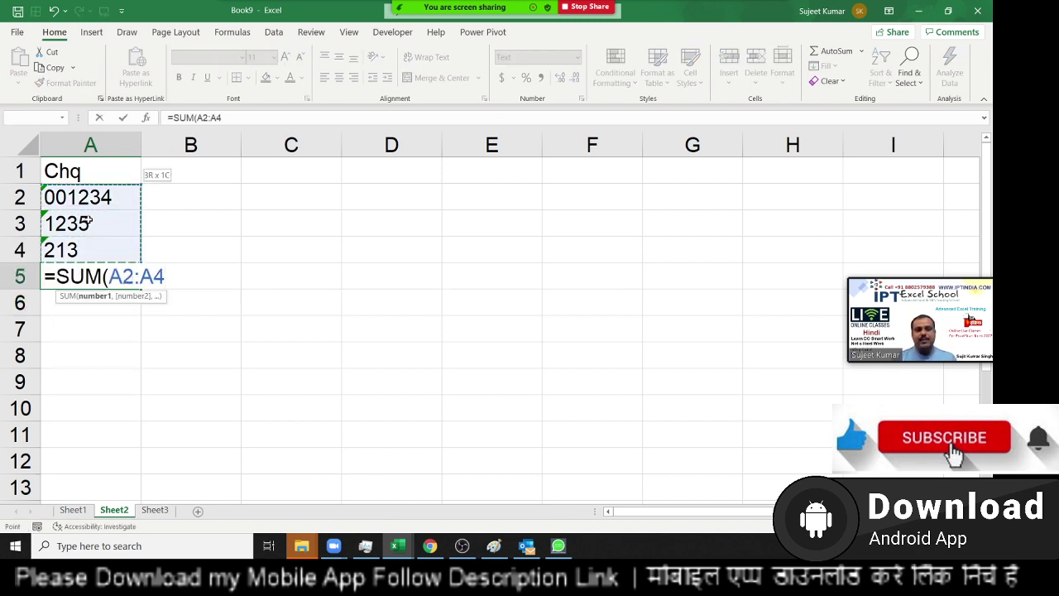
{"action": "key", "text": "shift+Up"}
{"action": "key", "text": "Return"}
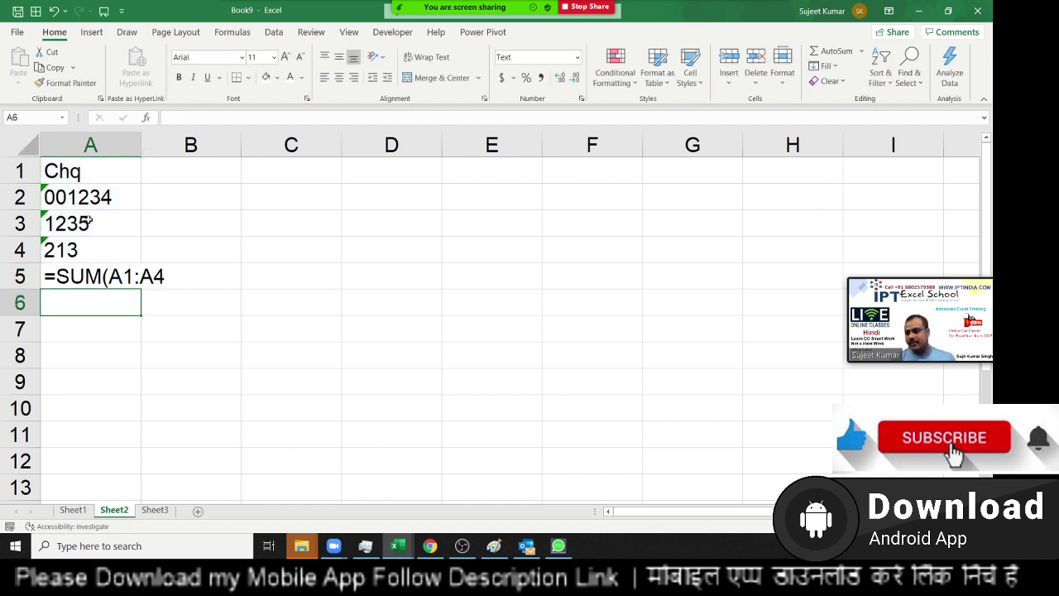
{"action": "key", "text": "Up"}
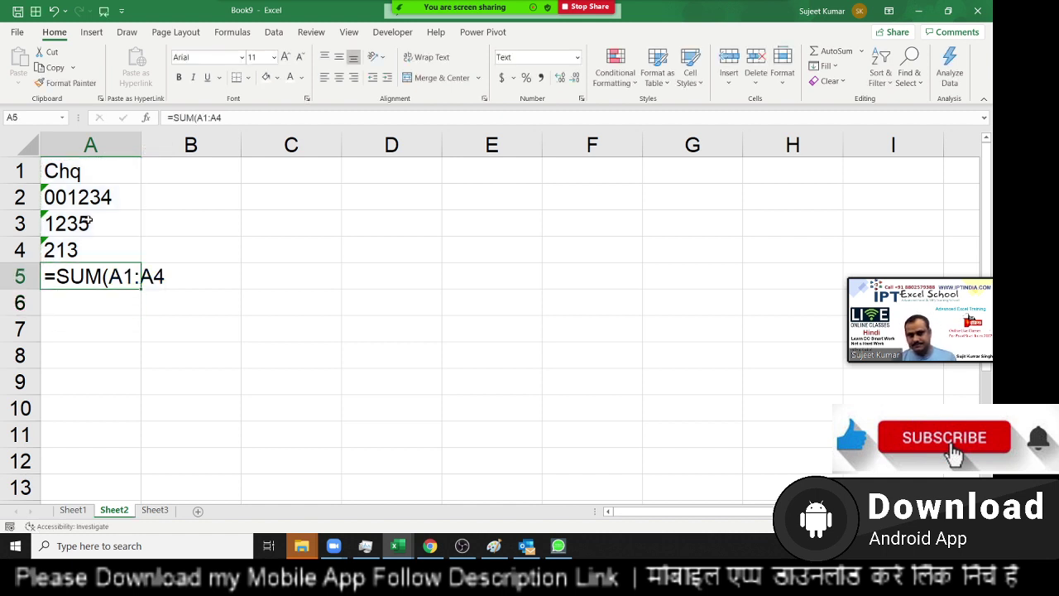
{"action": "key", "text": "Up"}
{"action": "key", "text": "Up"}
{"action": "key", "text": "Up"}
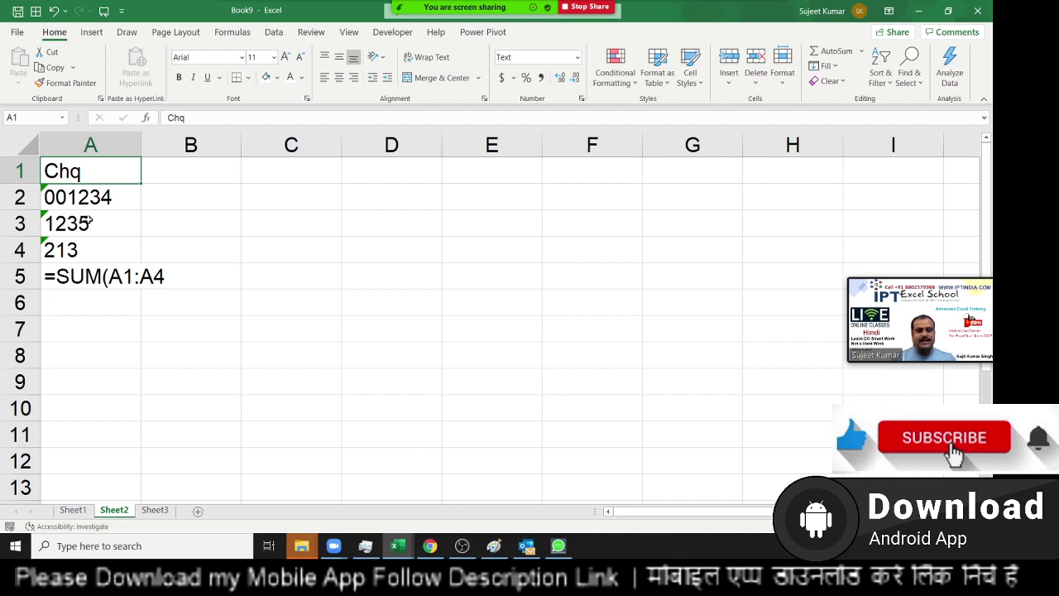
{"action": "key", "text": "Right"}
{"action": "key", "text": "Right"}
{"action": "key", "text": "Right"}
Step: Type Chq in C1 with 125, 325, 8521 and 3652 in C2:C5
{"action": "key", "text": "Left"}
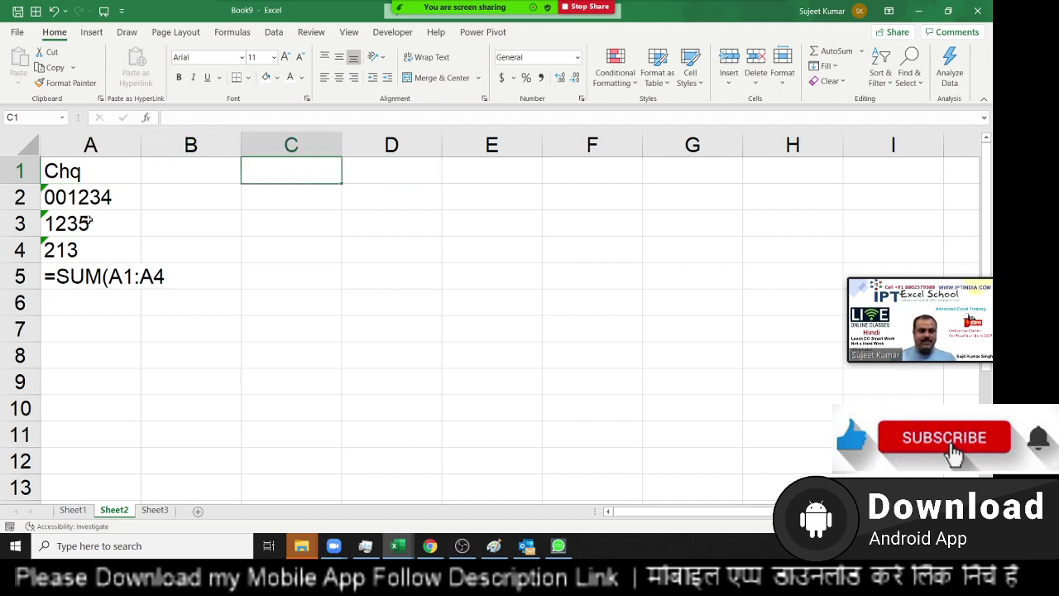
{"action": "type", "text": "Chq"}
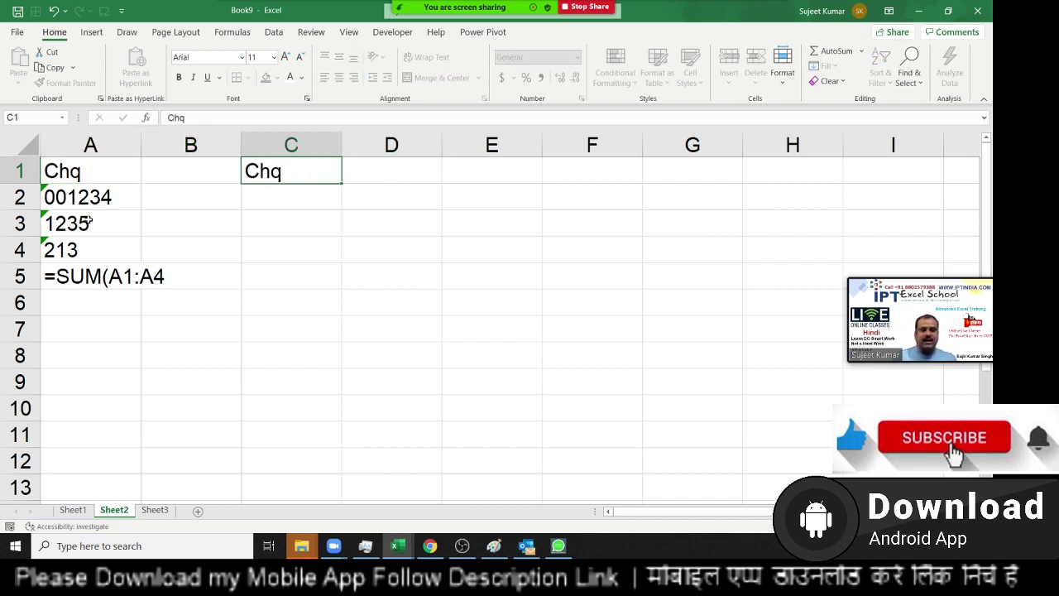
{"action": "key", "text": "Return"}
{"action": "type", "text": "'0."}
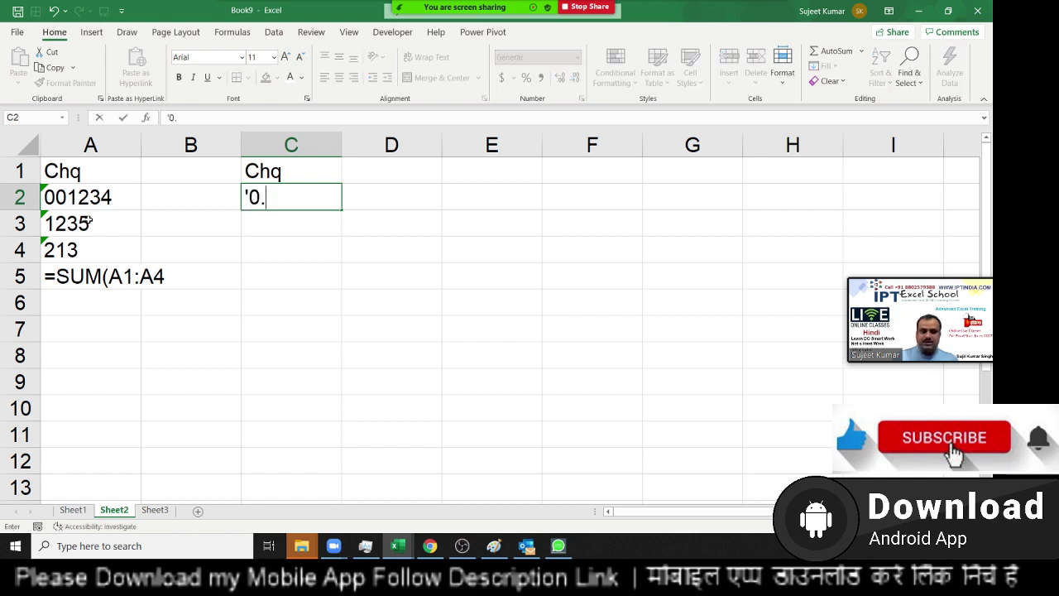
{"action": "type", "text": "1"}
{"action": "key", "text": "Escape"}
{"action": "type", "text": "1"}
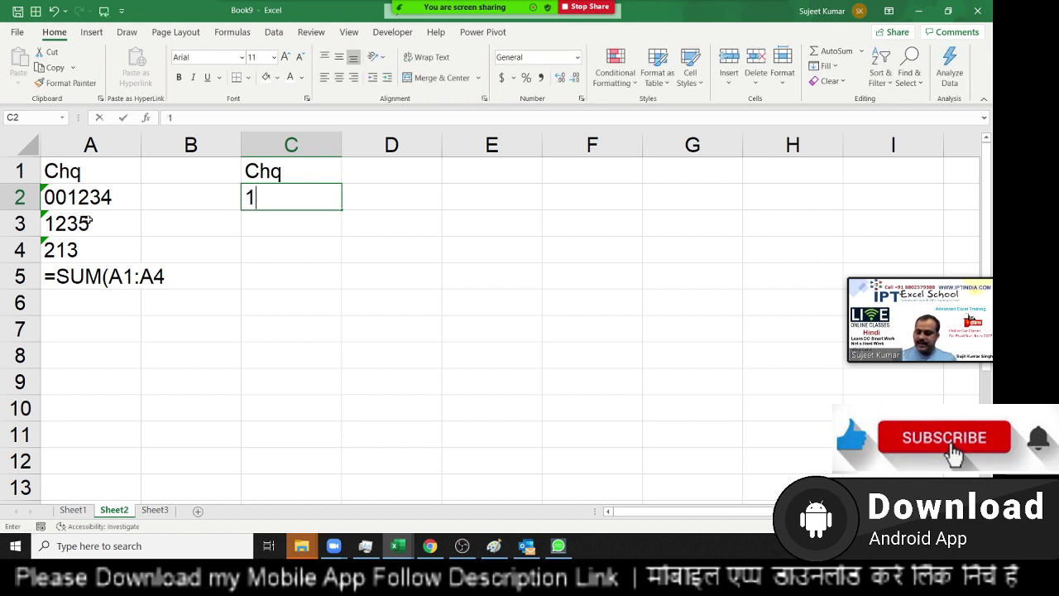
{"action": "type", "text": "25"}
{"action": "key", "text": "Return"}
{"action": "type", "text": "325"}
{"action": "key", "text": "Return"}
{"action": "type", "text": "85"}
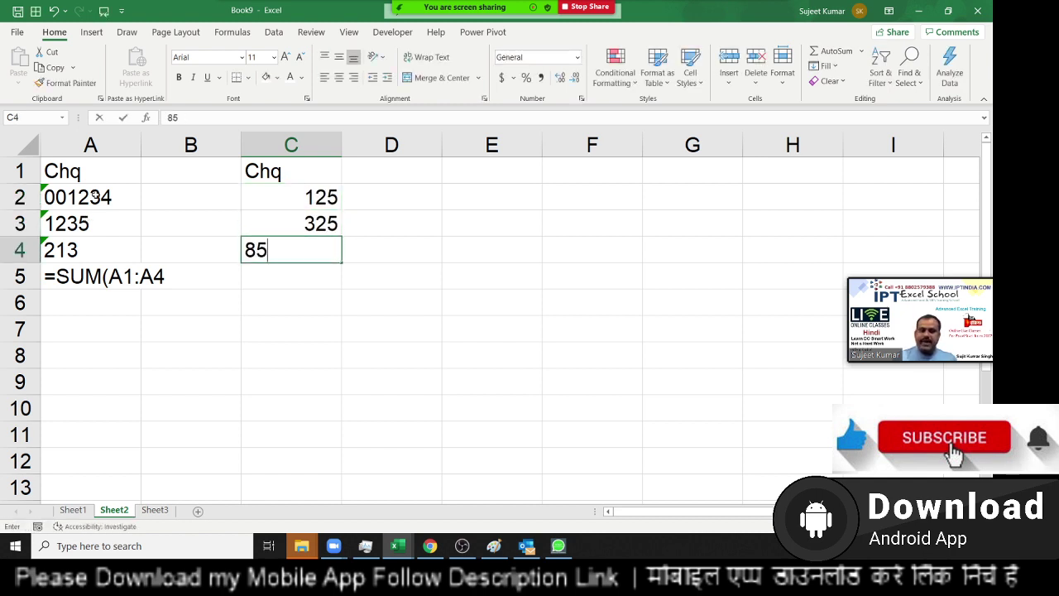
{"action": "type", "text": "21"}
{"action": "key", "text": "Return"}
{"action": "type", "text": "3652"}
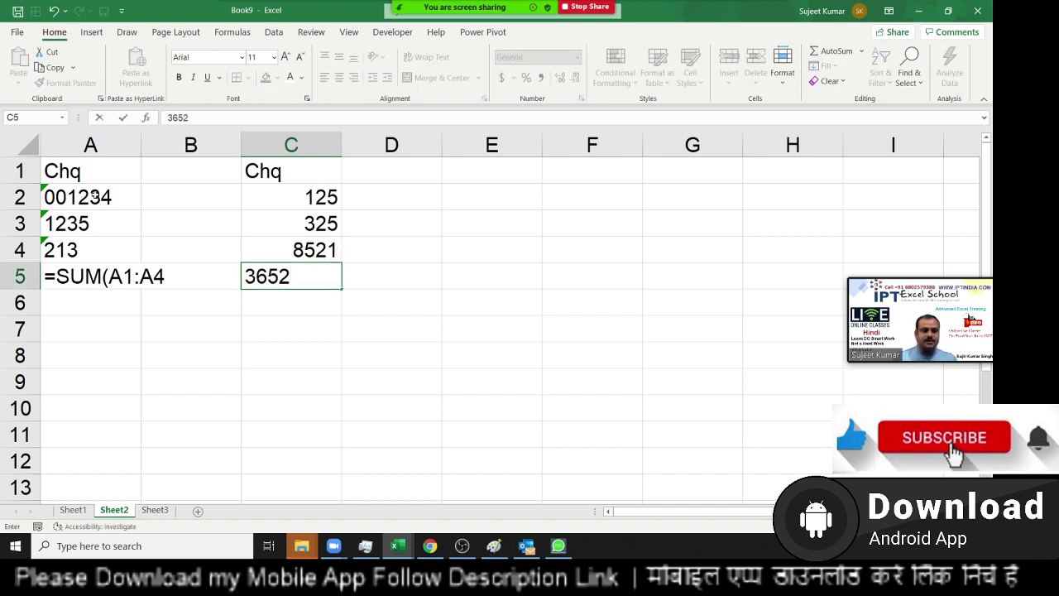
{"action": "key", "text": "Return"}
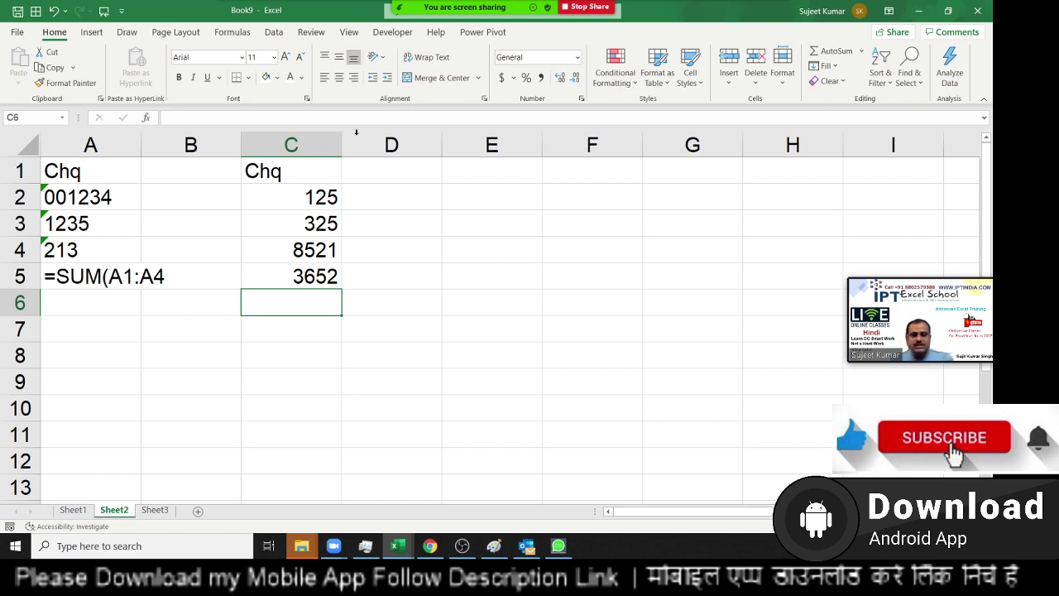
{"action": "mouse_move", "coordinate": [463, 7]}
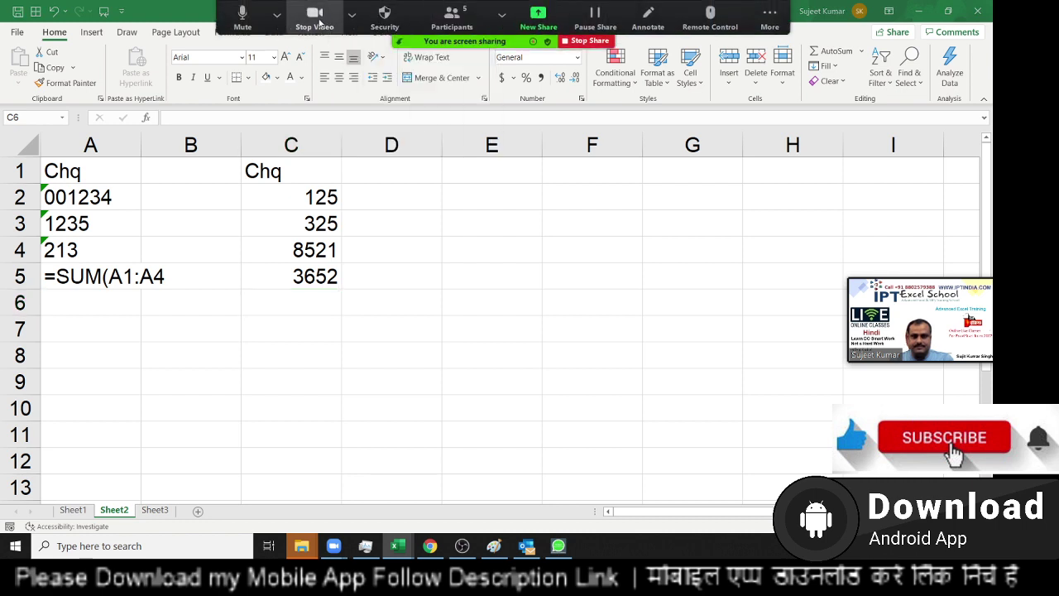
Step: Turn off the webcam and apply custom format 000000 to C2:C5, showing 000125, 008521, etc
{"action": "left_click", "coordinate": [319, 12]}
{"action": "left_click", "coordinate": [293, 205]}
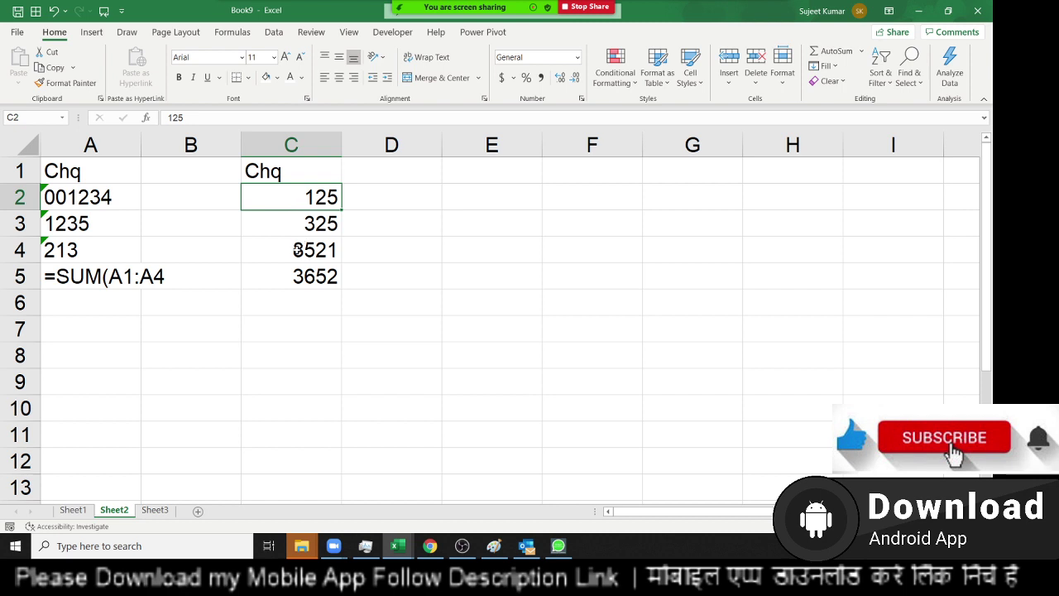
{"action": "left_click", "coordinate": [299, 275], "text": "shift"}
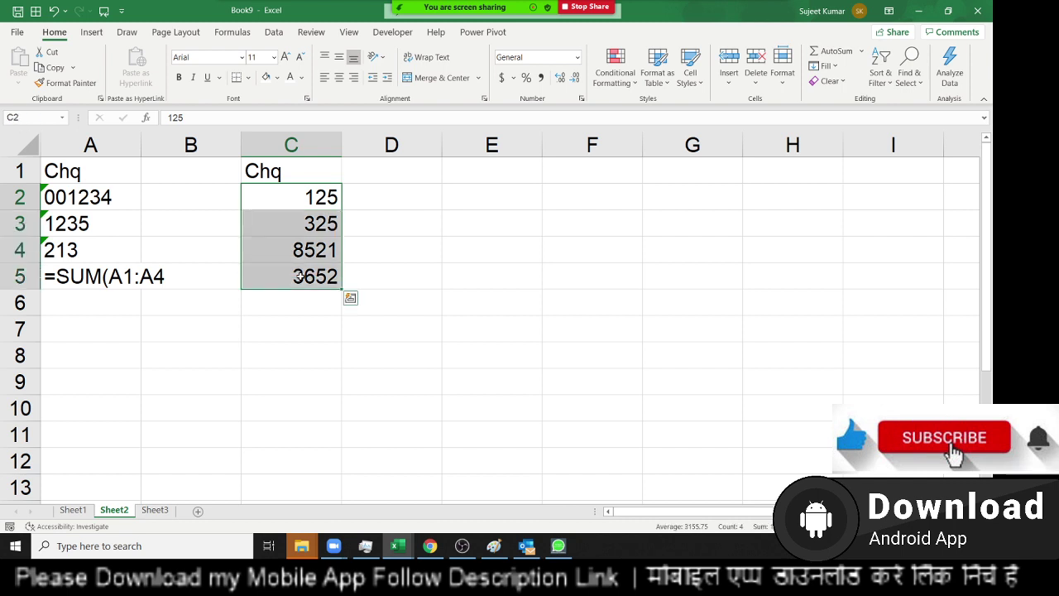
{"action": "right_click", "coordinate": [300, 275]}
{"action": "left_click", "coordinate": [346, 460]}
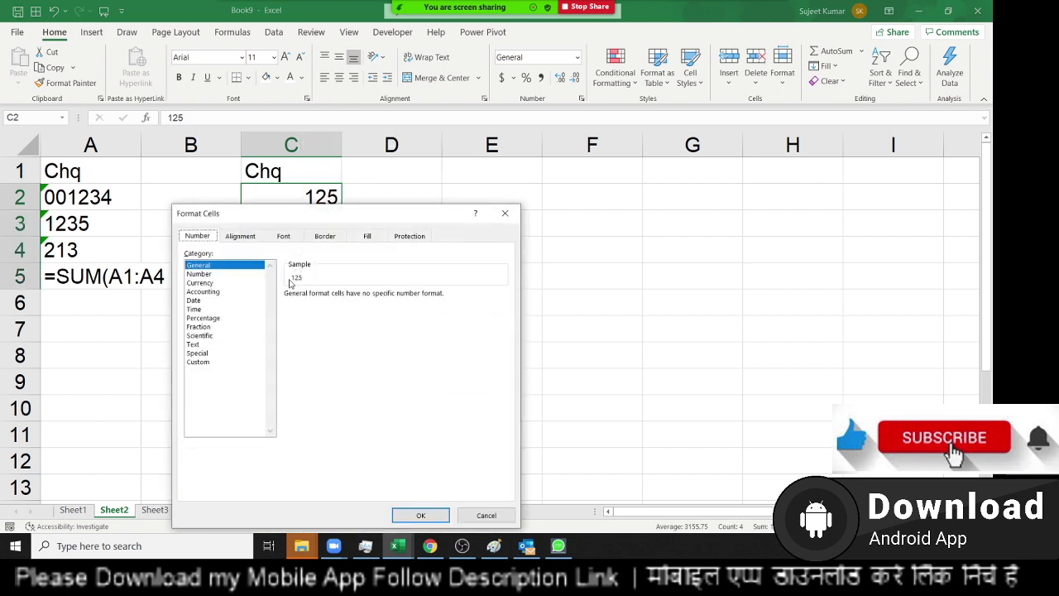
{"action": "left_click", "coordinate": [198, 362]}
{"action": "double_click", "coordinate": [317, 307]}
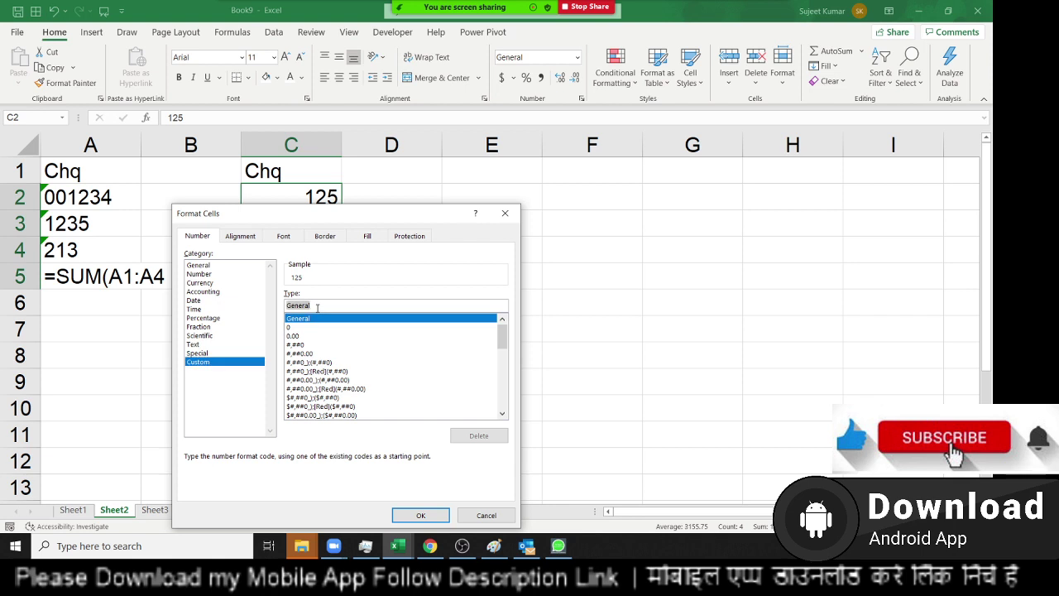
{"action": "type", "text": "00"}
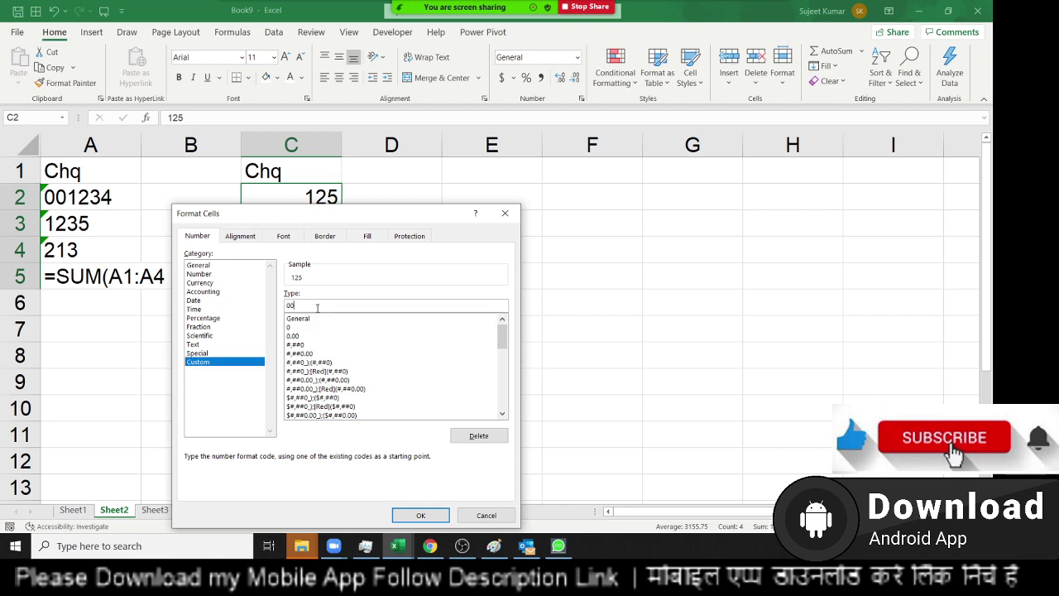
{"action": "type", "text": "0000"}
{"action": "key", "text": "Return"}
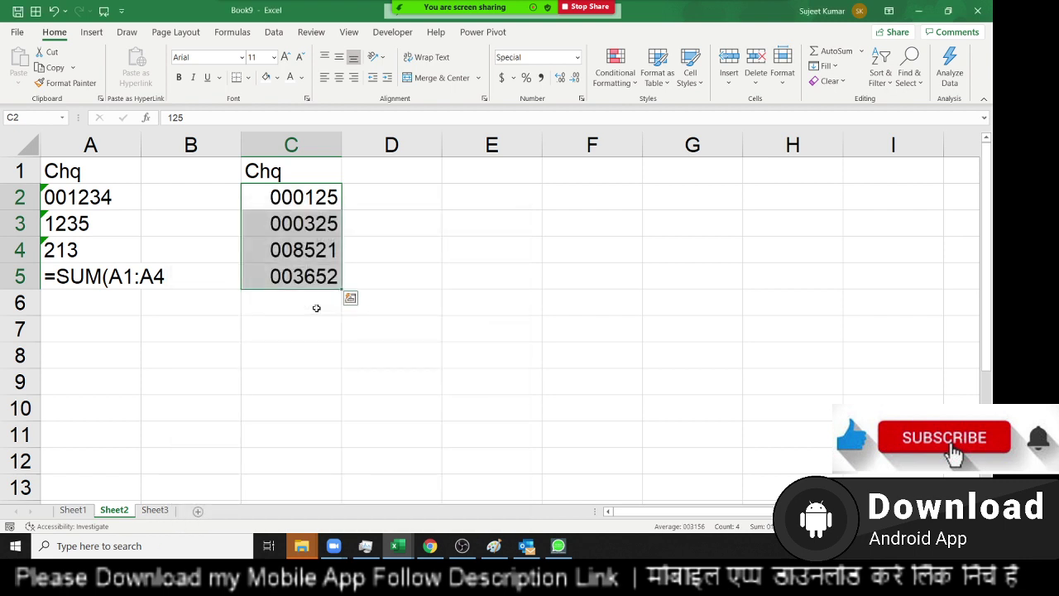
{"action": "key", "text": "Up"}
Step: Add the Mobile heading in D1, then cancel a rejected +91 number entry in D2
{"action": "key", "text": "Right"}
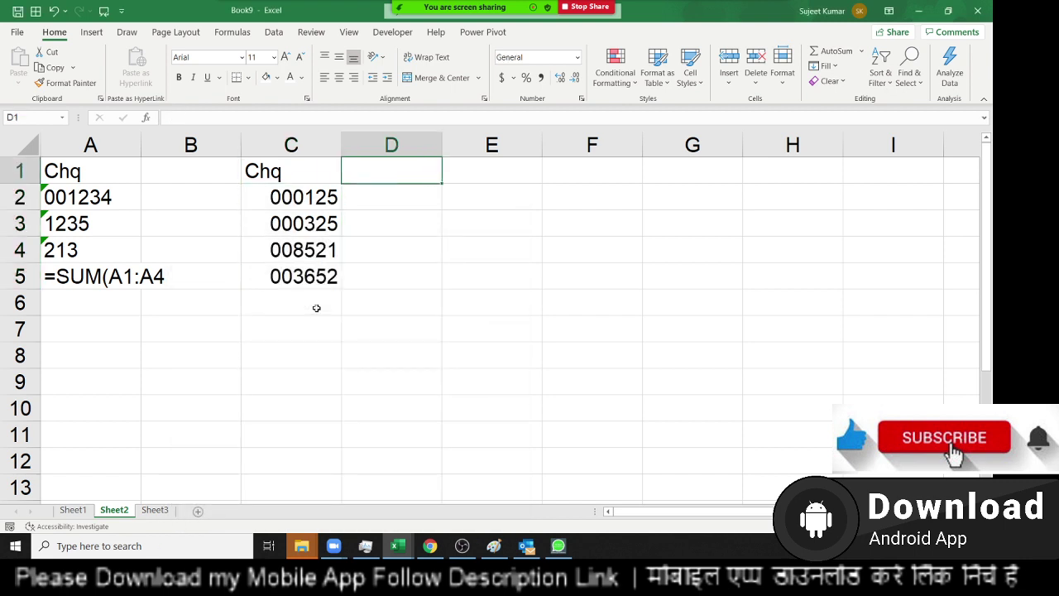
{"action": "type", "text": "Mobile"}
{"action": "key", "text": "Return"}
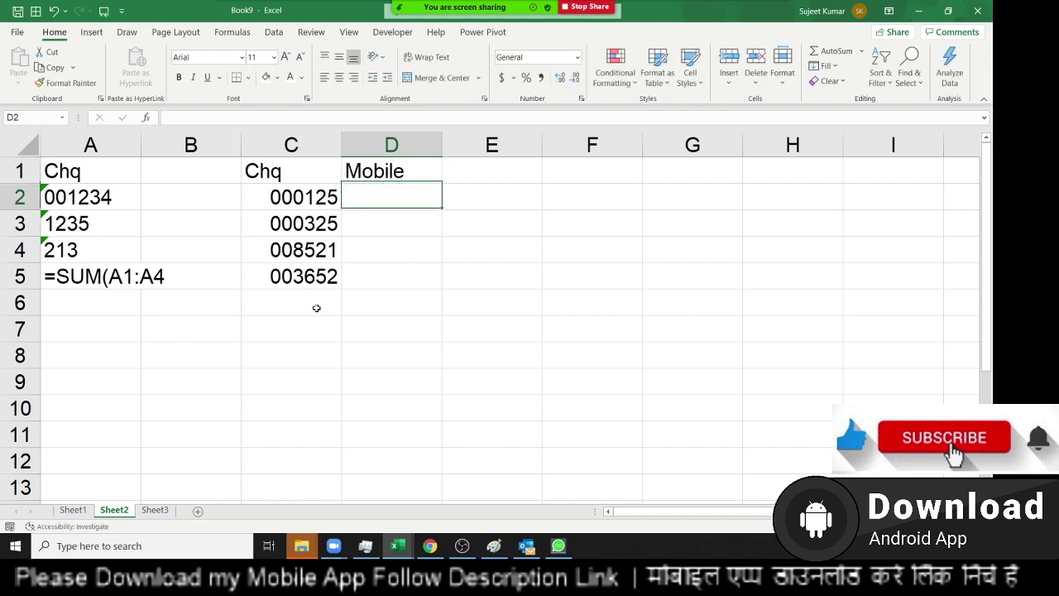
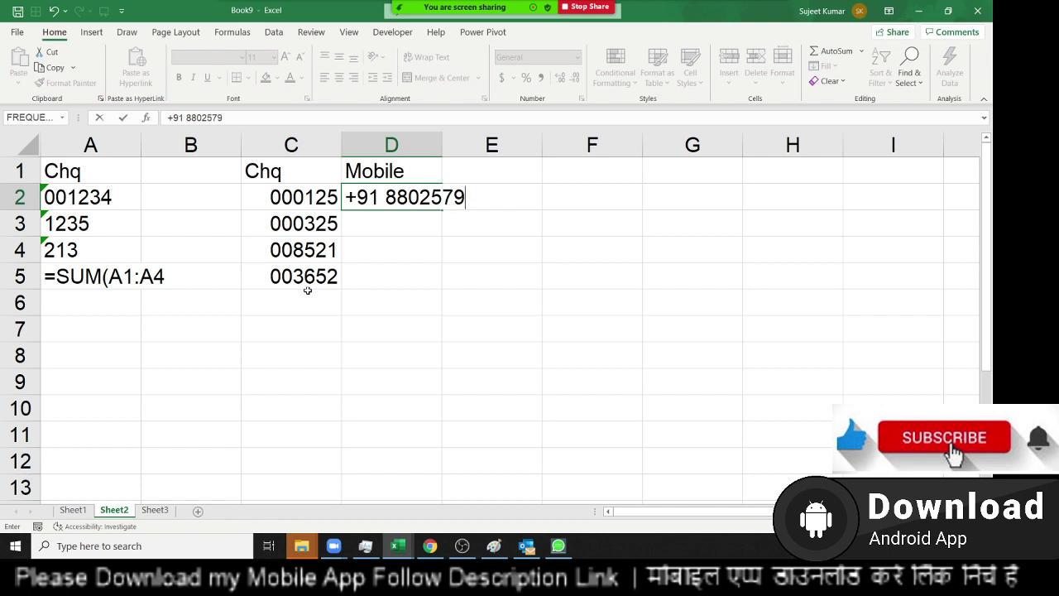
{"action": "key", "text": "Return"}
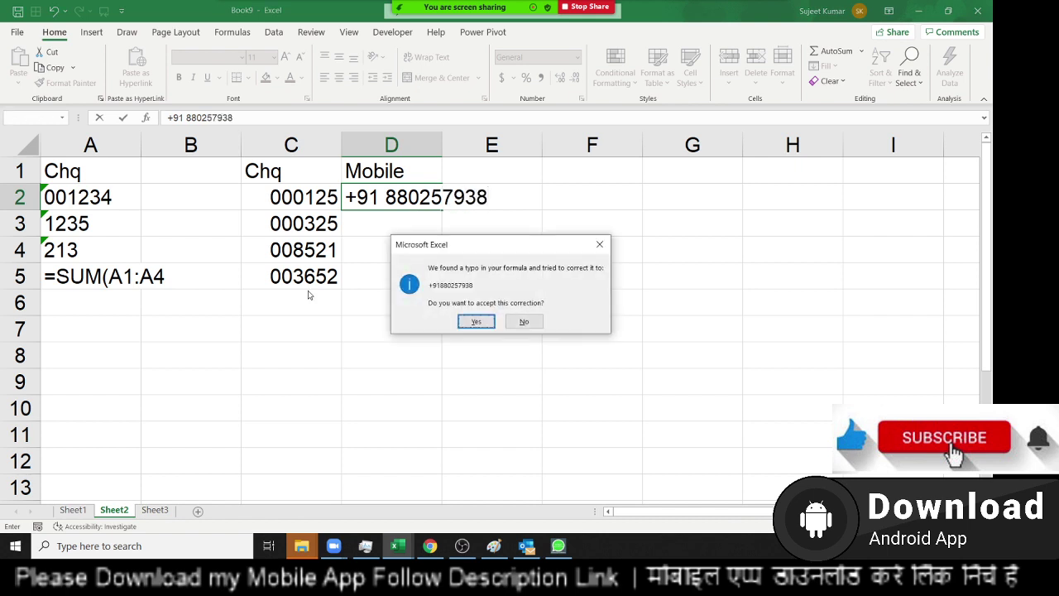
{"action": "key", "text": "Escape"}
{"action": "key", "text": "Escape"}
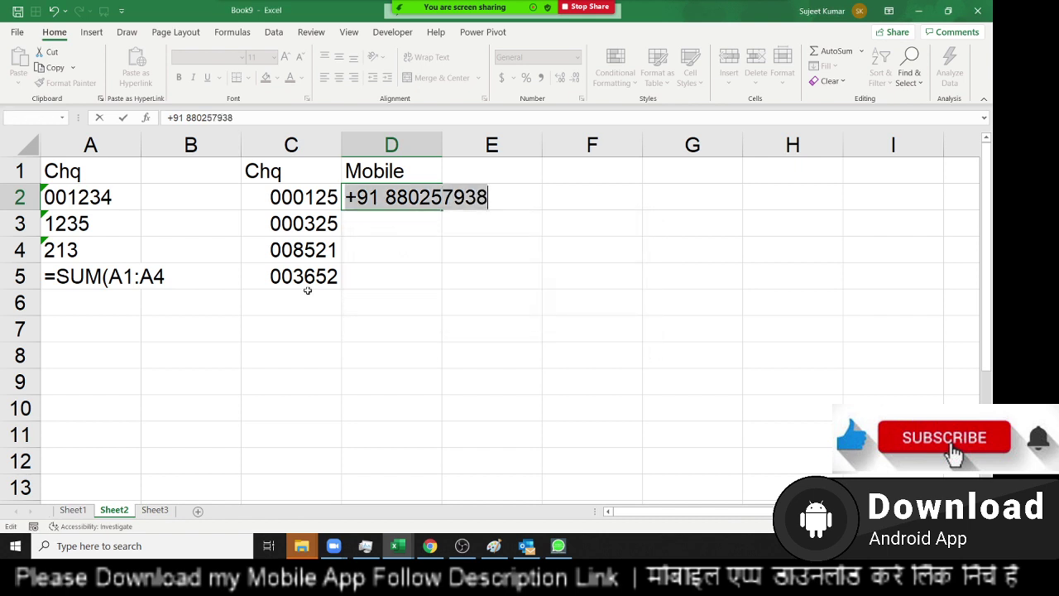
{"action": "key", "text": "Escape"}
{"action": "key", "text": "shift+Down"}
{"action": "key", "text": "shift+Down"}
{"action": "key", "text": "shift+Down"}
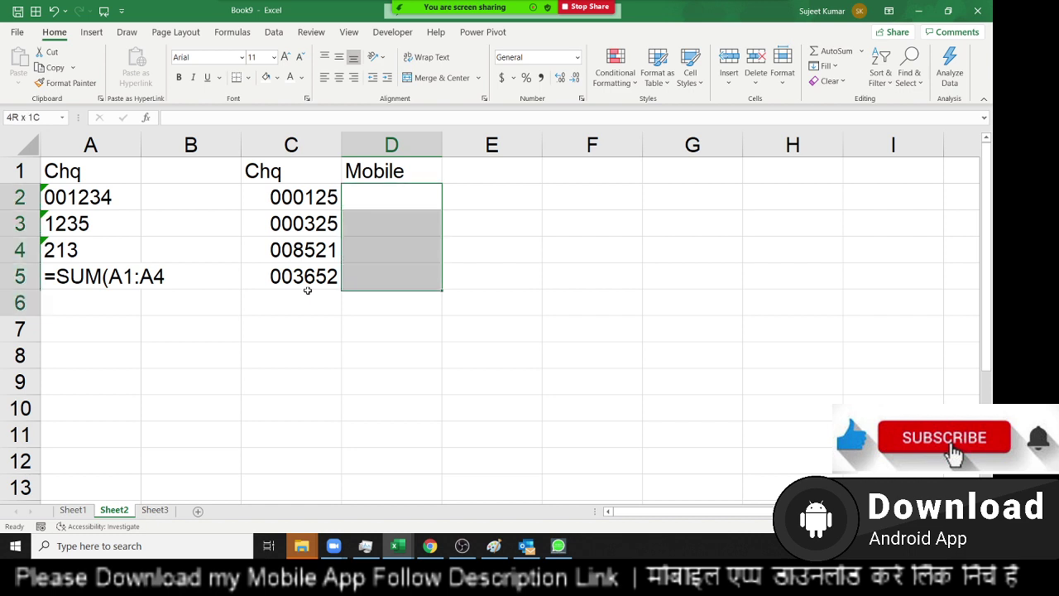
{"action": "key", "text": "shift+Down"}
{"action": "key", "text": "shift+Up"}
{"action": "right_click", "coordinate": [379, 225]}
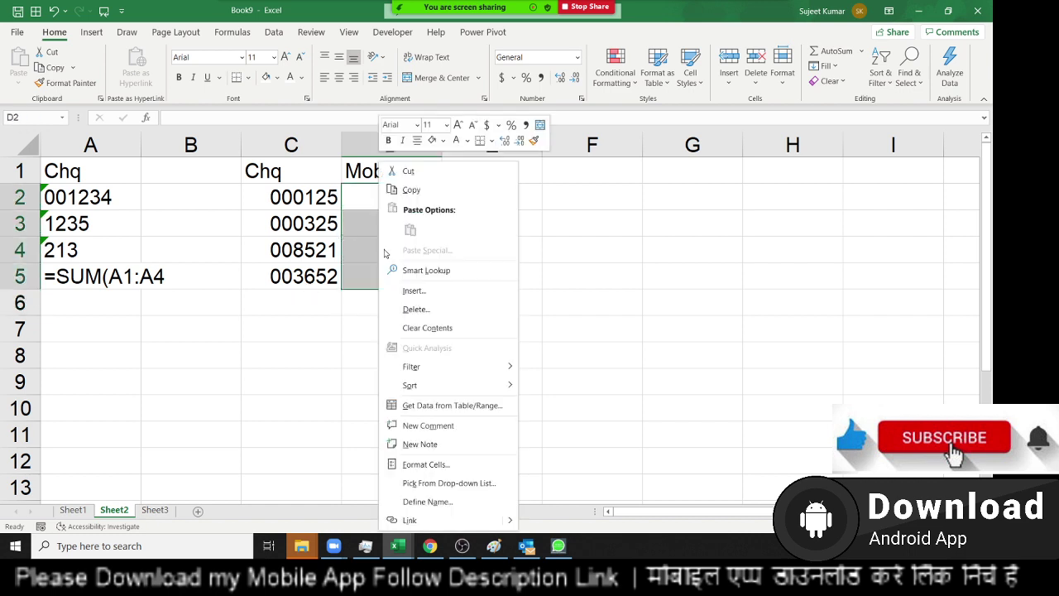
{"action": "left_click", "coordinate": [447, 470]}
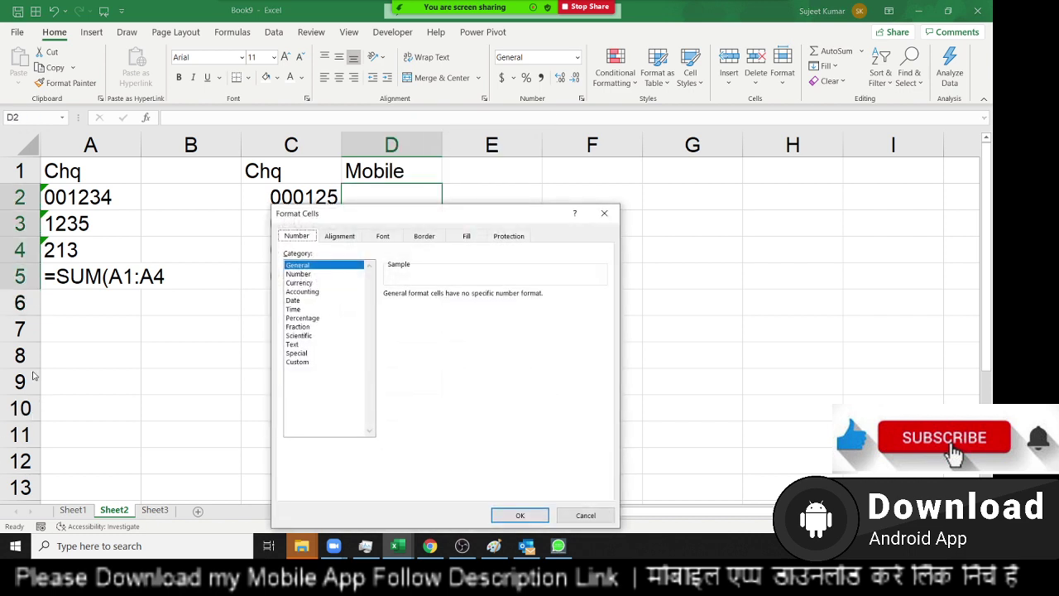
{"action": "left_click", "coordinate": [294, 310]}
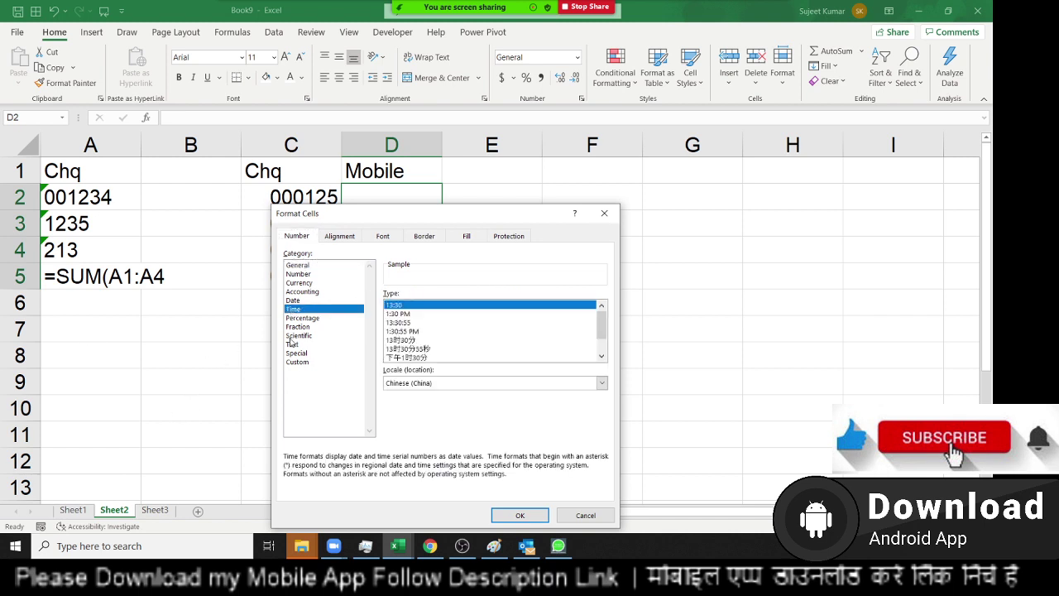
{"action": "left_click", "coordinate": [303, 362]}
{"action": "double_click", "coordinate": [405, 305]}
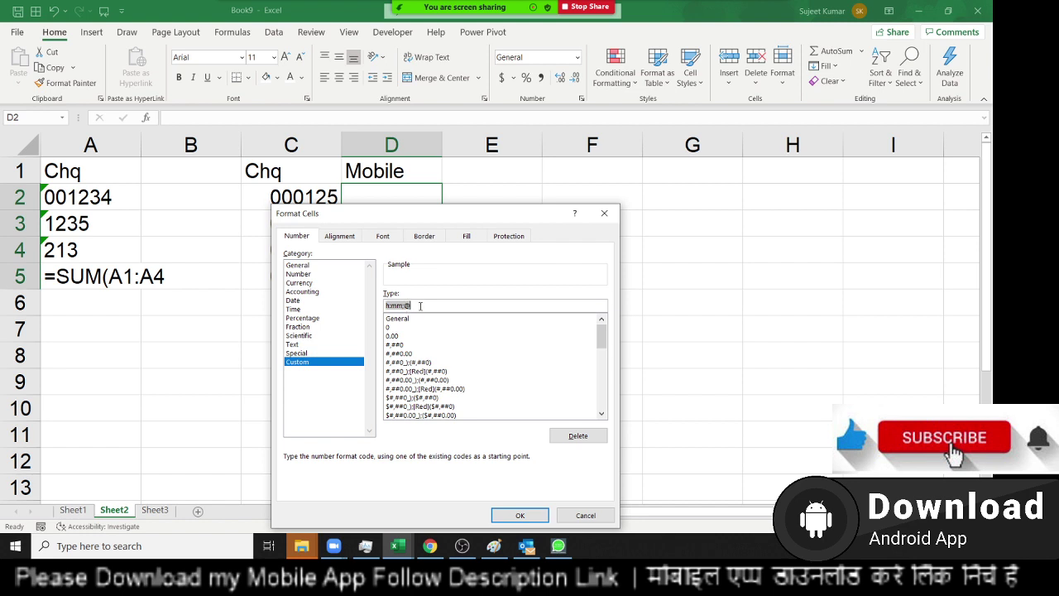
{"action": "type", "text": "+9"}
{"action": "type", "text": "0000000000"}
{"action": "key", "text": "Return"}
Step: Enter a ten-digit mobile number in D2 so it displays with the +91 prefix
{"action": "key", "text": "Up"}
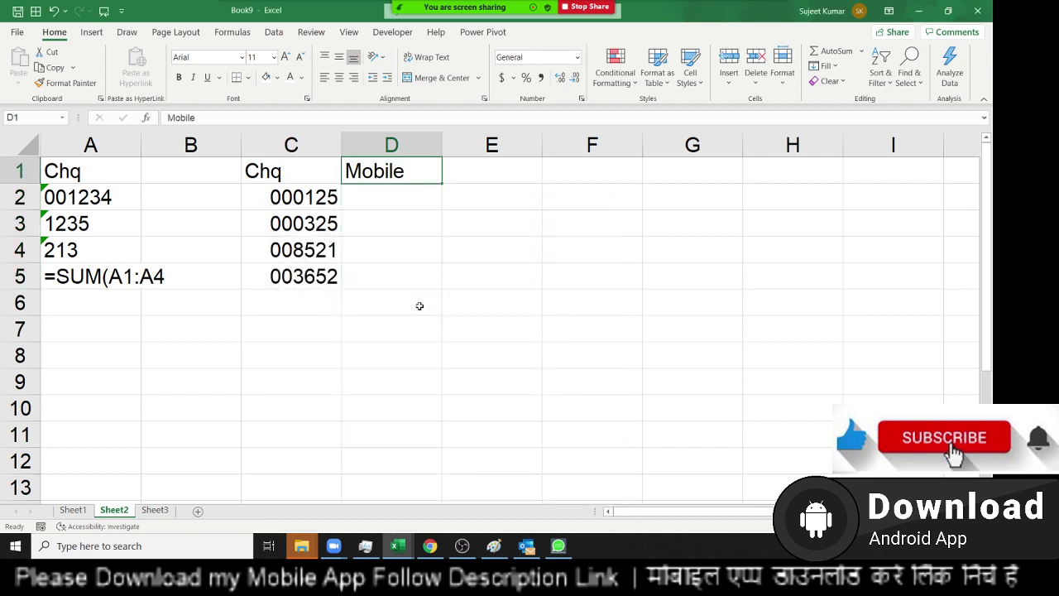
{"action": "key", "text": "Down"}
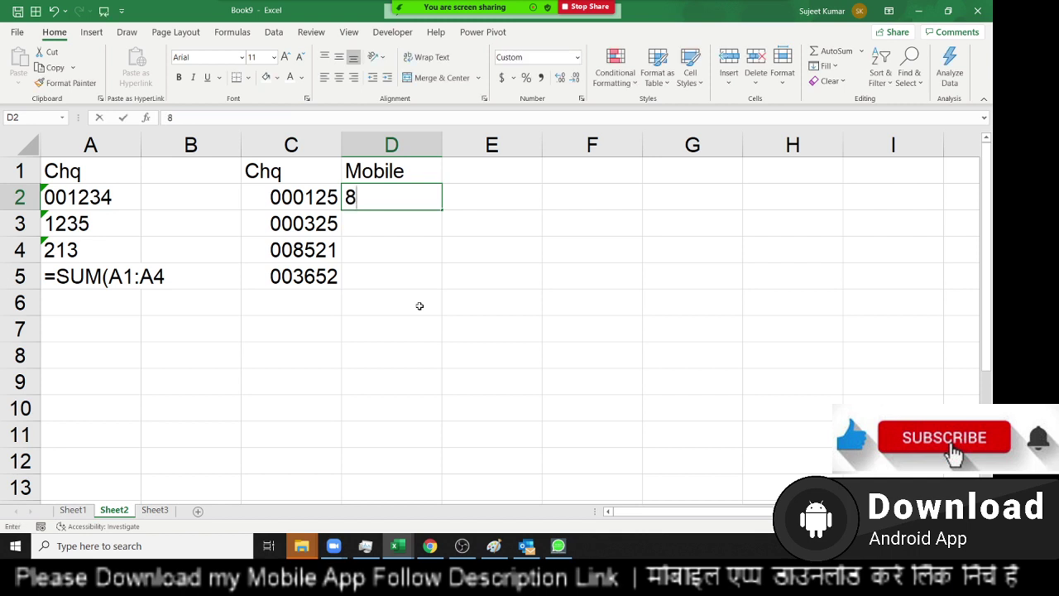
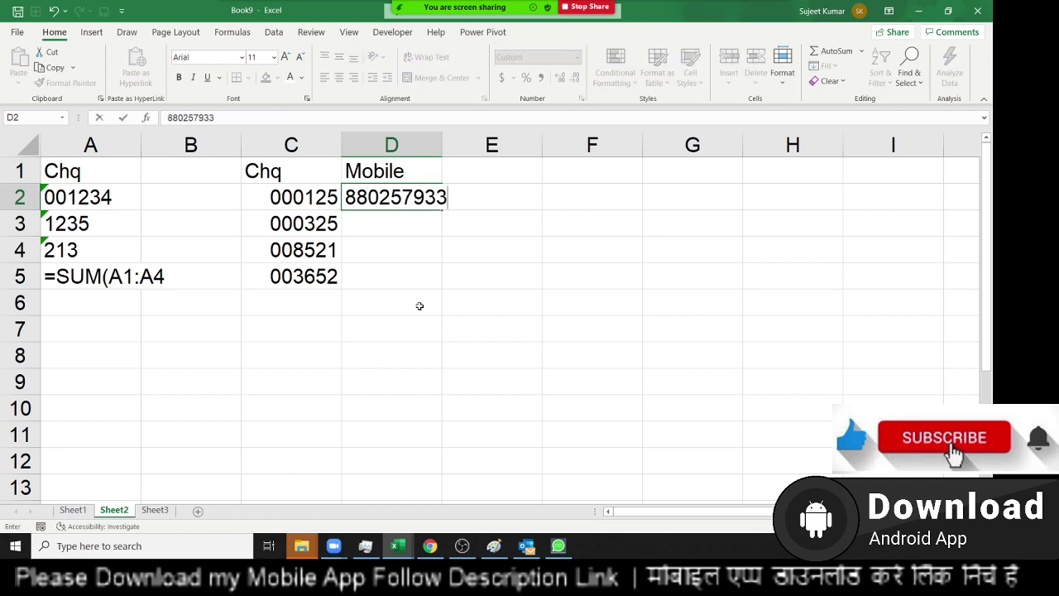
{"action": "key", "text": "Return"}
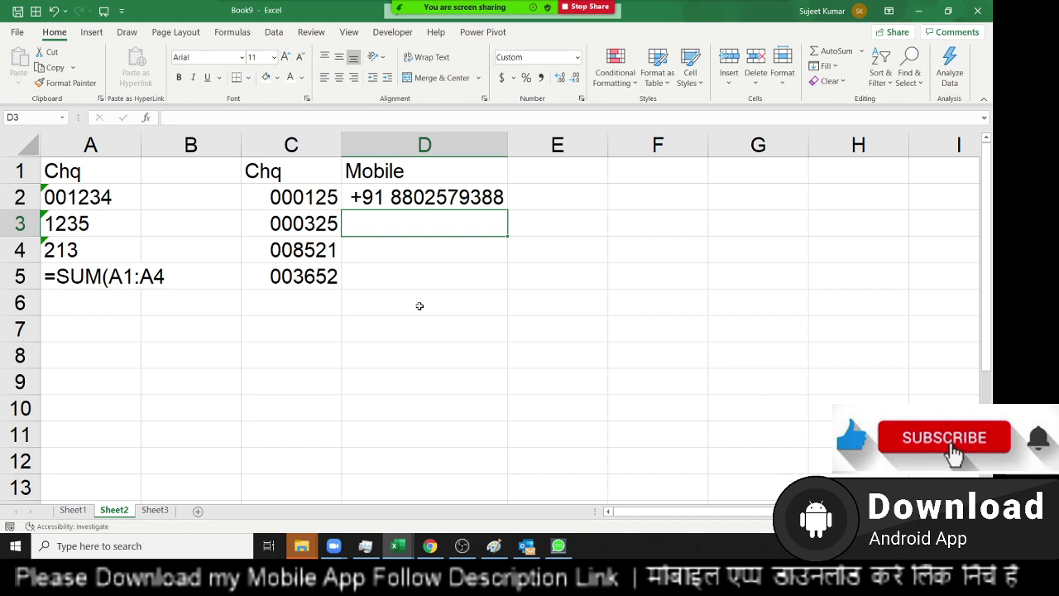
Step: Add the ID heading in E1 and give E2:E5 the custom format ### - ### - ###
{"action": "left_click", "coordinate": [580, 177]}
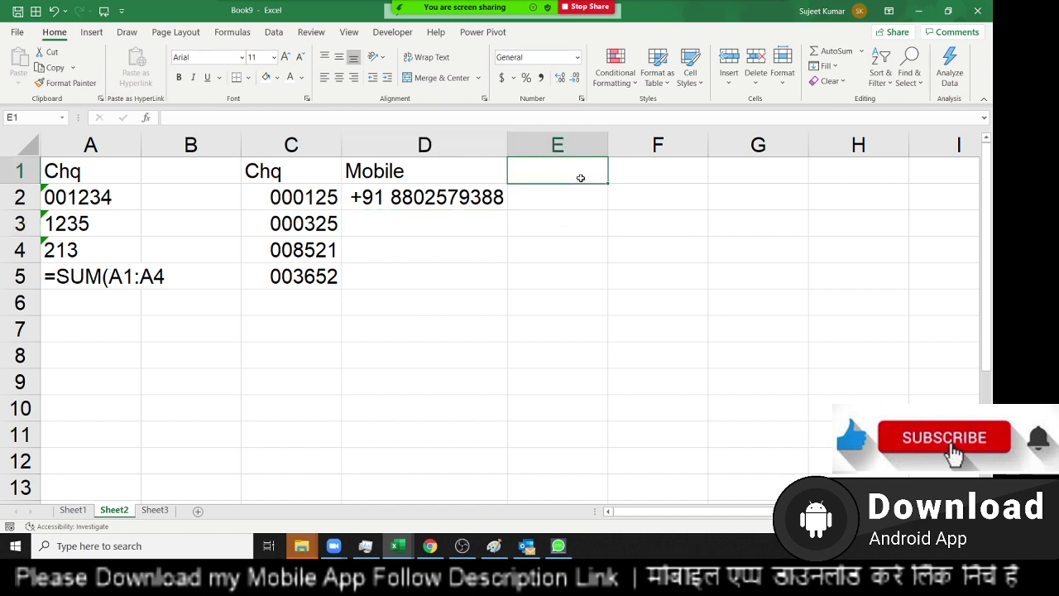
{"action": "type", "text": "ID"}
{"action": "key", "text": "Return"}
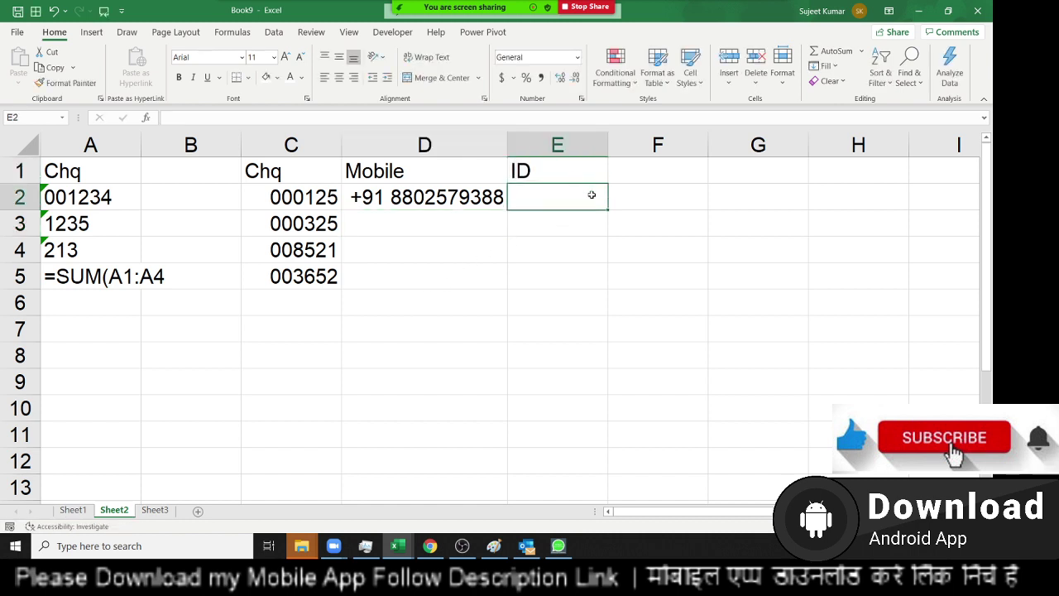
{"action": "left_click_drag", "start_coordinate": [588, 213], "coordinate": [586, 271]}
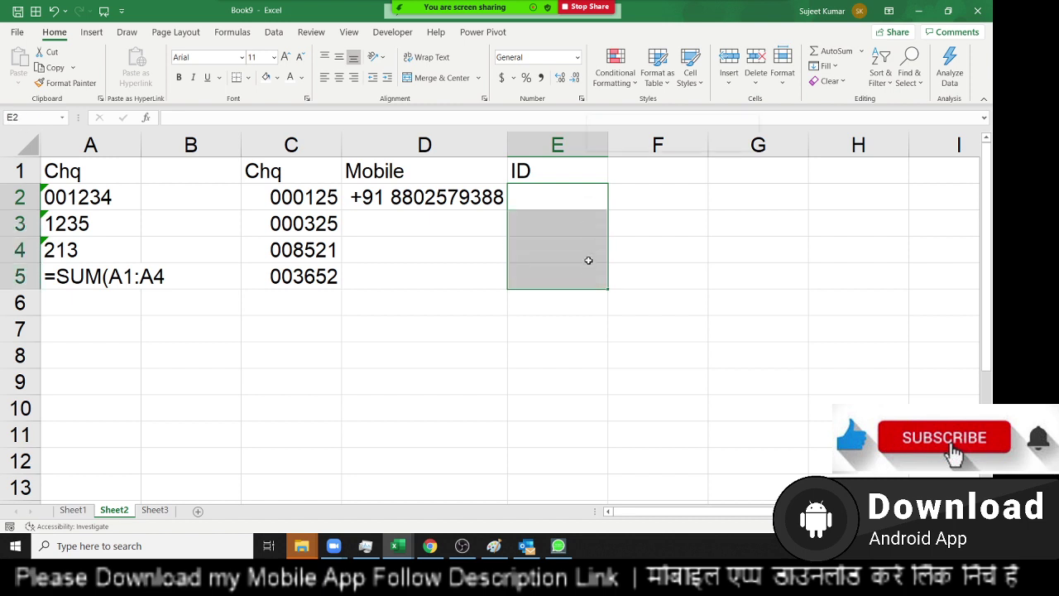
{"action": "right_click", "coordinate": [588, 268]}
{"action": "left_click", "coordinate": [634, 464]}
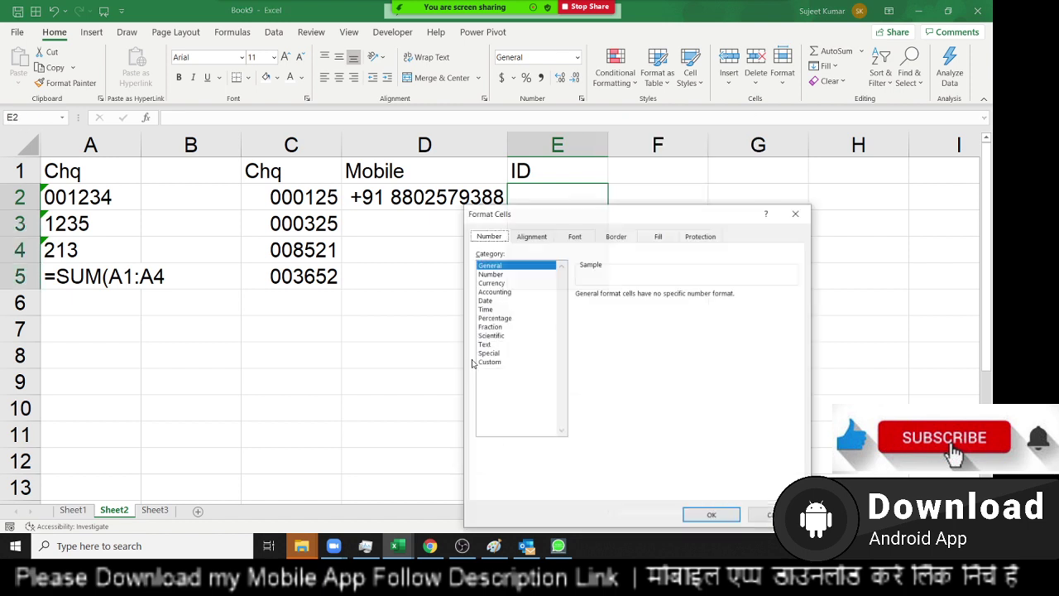
{"action": "left_click", "coordinate": [488, 361]}
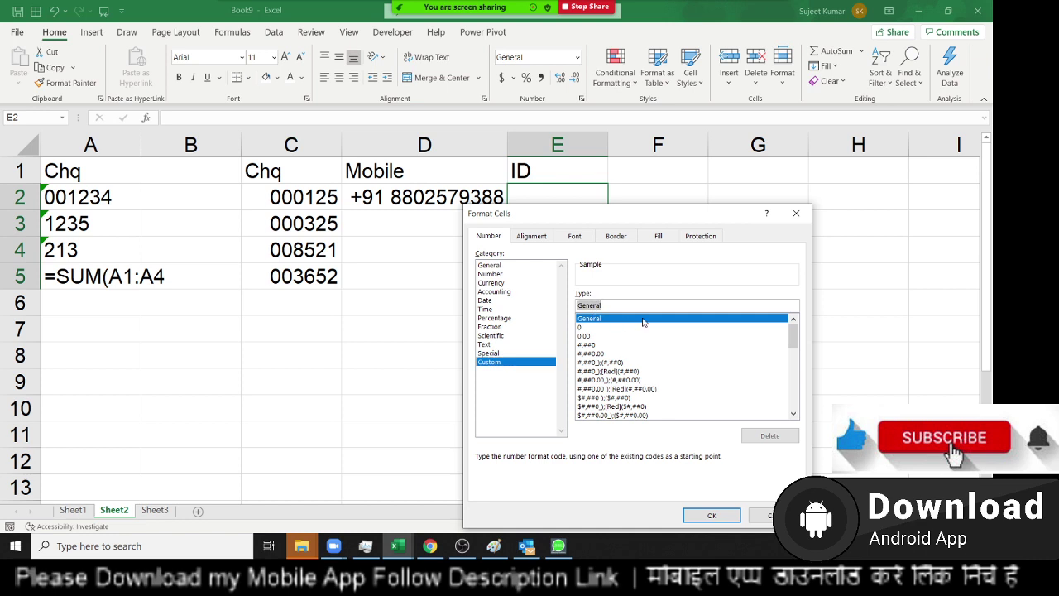
{"action": "type", "text": "##"}
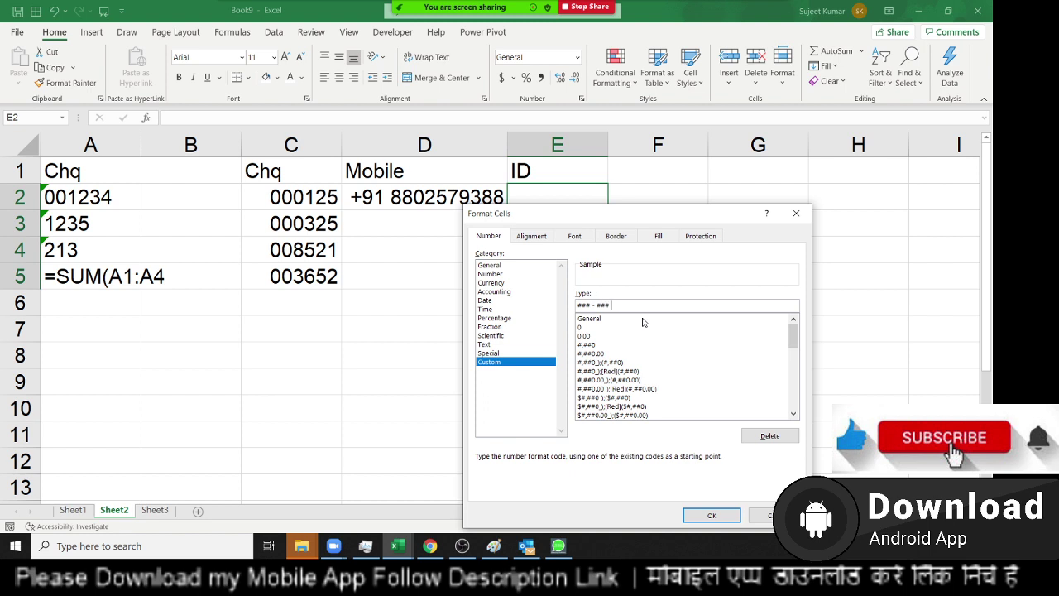
{"action": "type", "text": "# - ###"}
{"action": "key", "text": "Return"}
Step: Enter 123654789 in E2 so it displays as 123 - 654 - 789
{"action": "key", "text": "Up"}
{"action": "key", "text": "Down"}
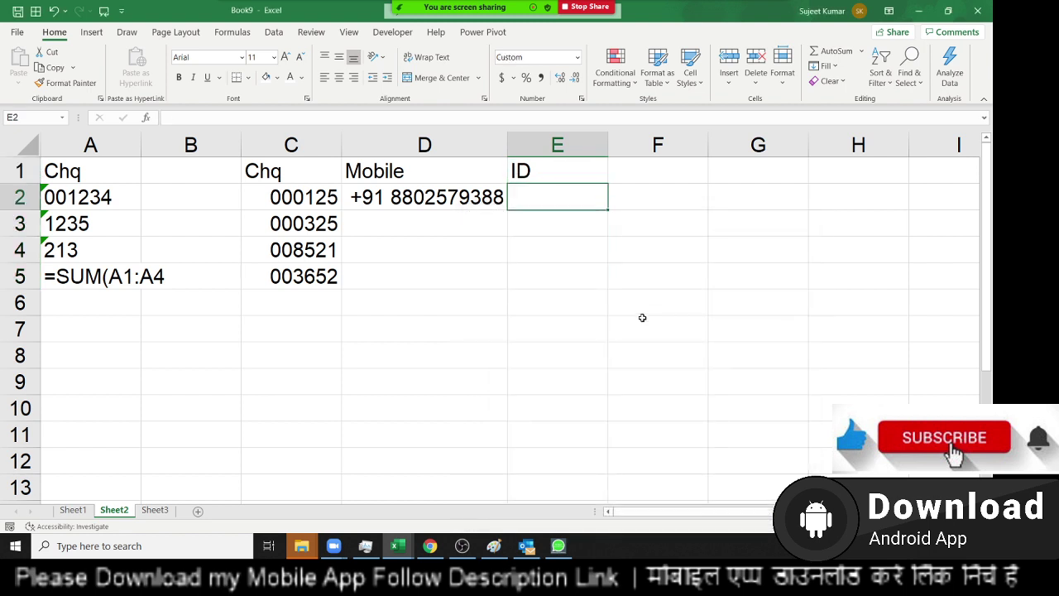
{"action": "type", "text": "1236547"}
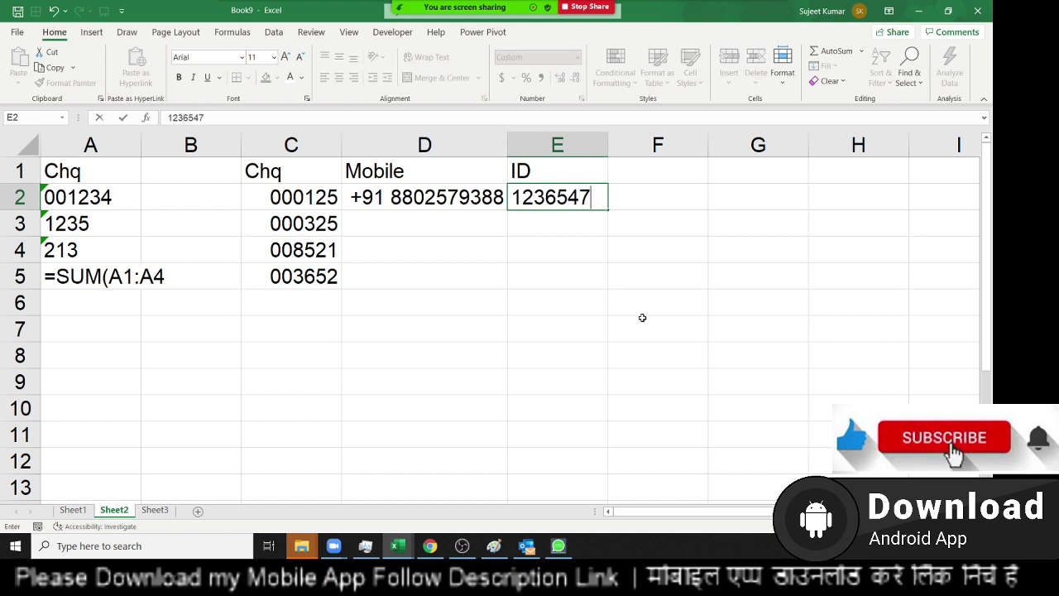
{"action": "type", "text": "89"}
{"action": "key", "text": "Return"}
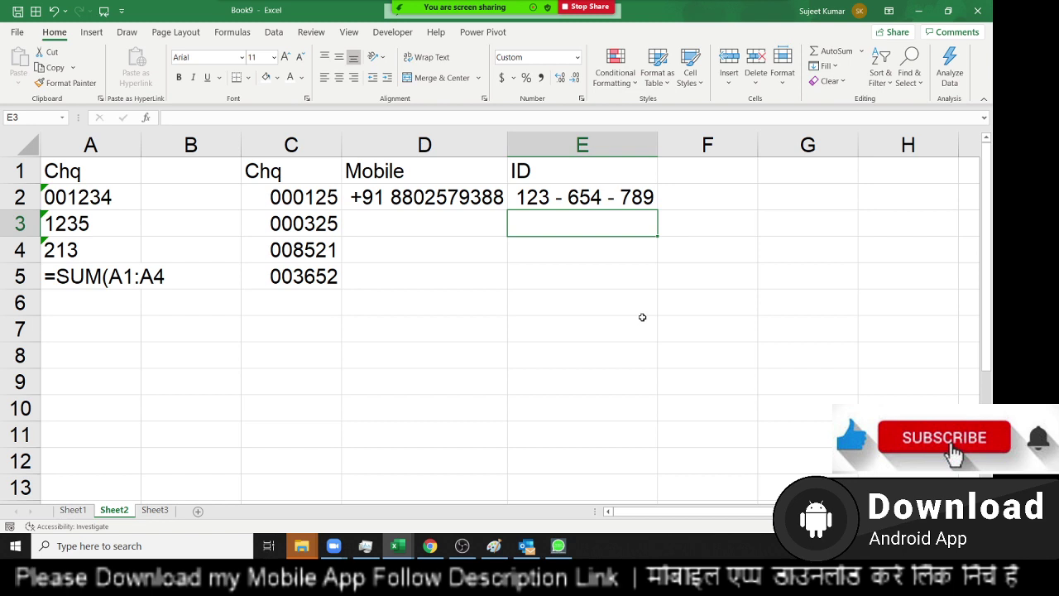
Step: Add the CC heading in F1, a masked card number in F2, and 12685475 in F3
{"action": "left_click", "coordinate": [726, 176]}
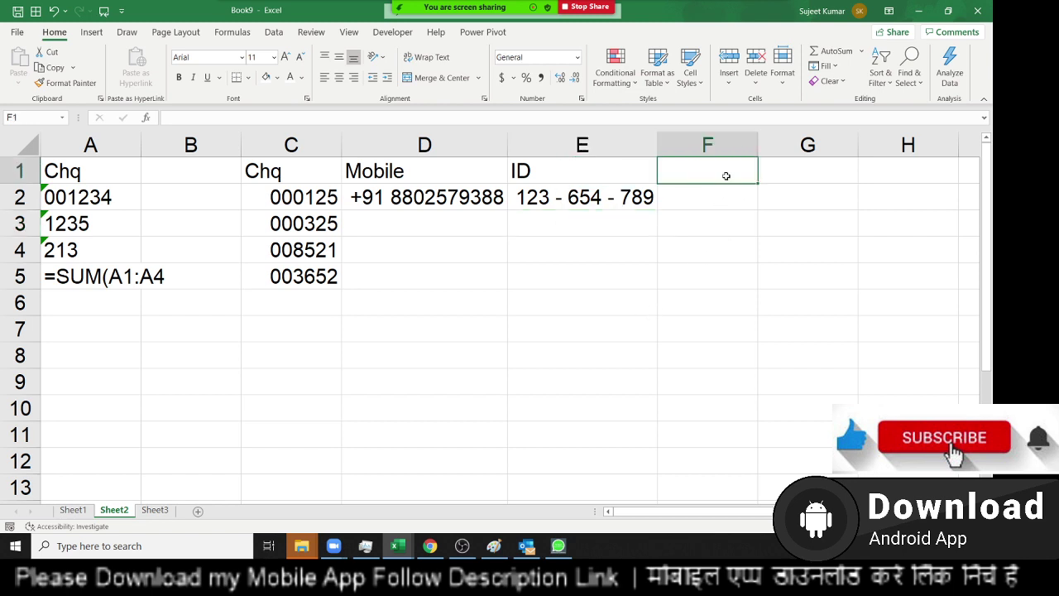
{"action": "type", "text": "CC"}
{"action": "key", "text": "Return"}
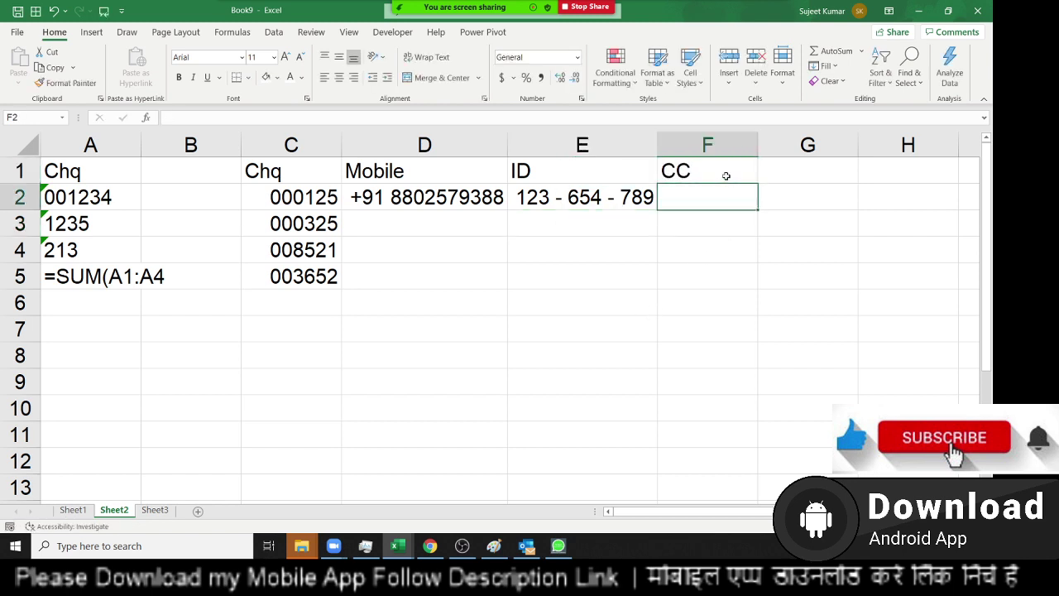
{"action": "type", "text": "1236 "}
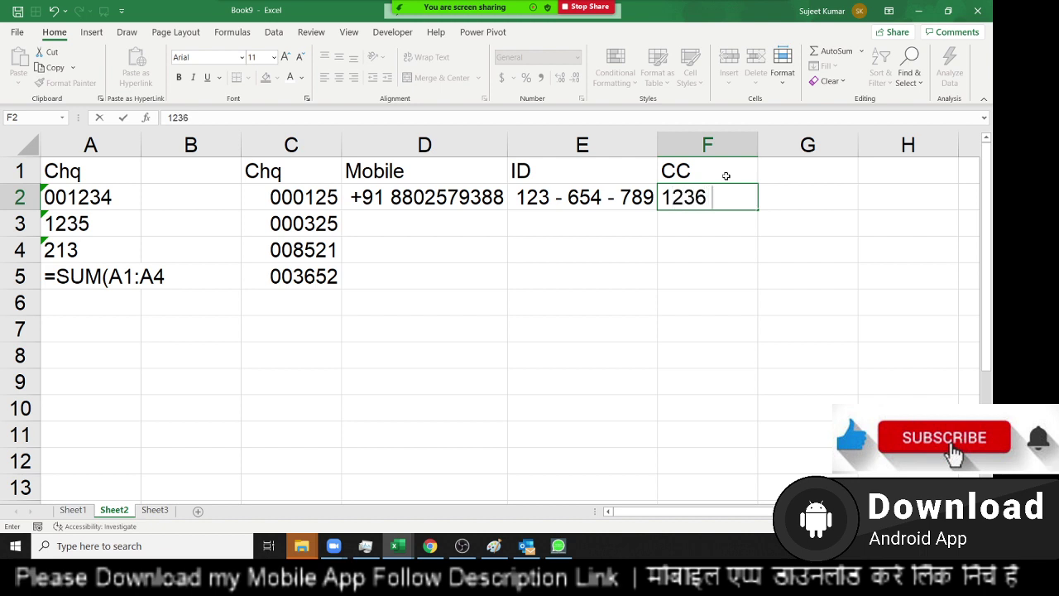
{"action": "type", "text": "XXX"}
{"action": "type", "text": "X XX"}
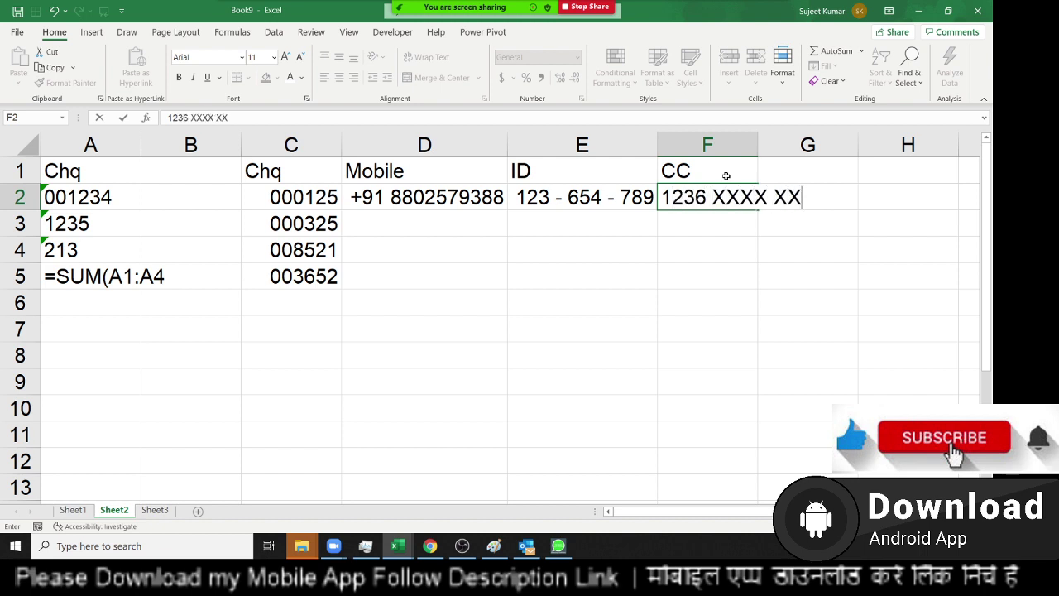
{"action": "type", "text": "XX 8"}
{"action": "type", "text": "214"}
{"action": "key", "text": "Return"}
{"action": "type", "text": "12"}
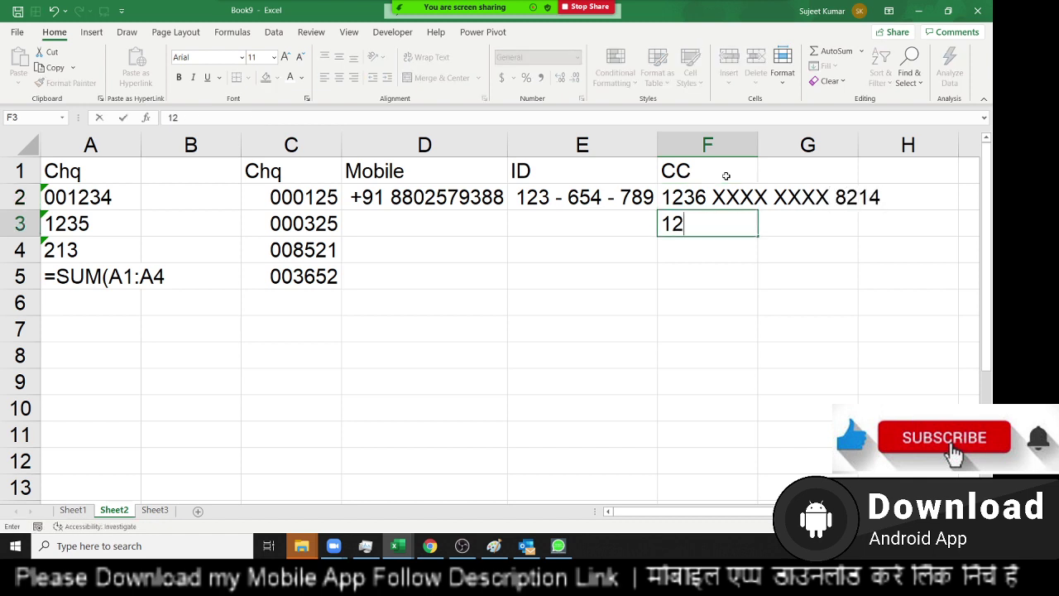
{"action": "type", "text": "68547"}
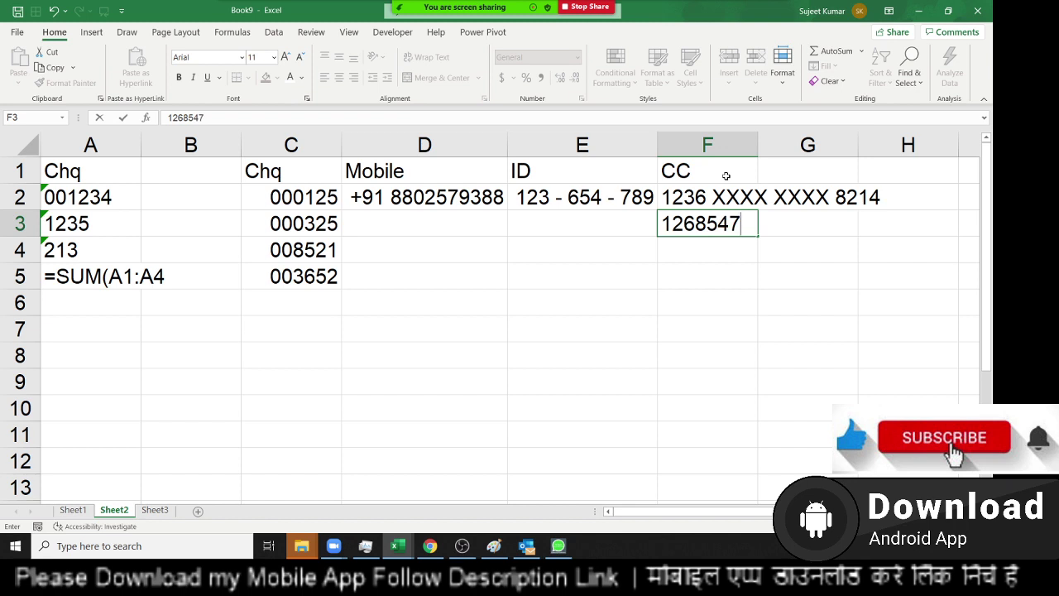
{"action": "type", "text": "5"}
{"action": "left_click", "coordinate": [706, 223]}
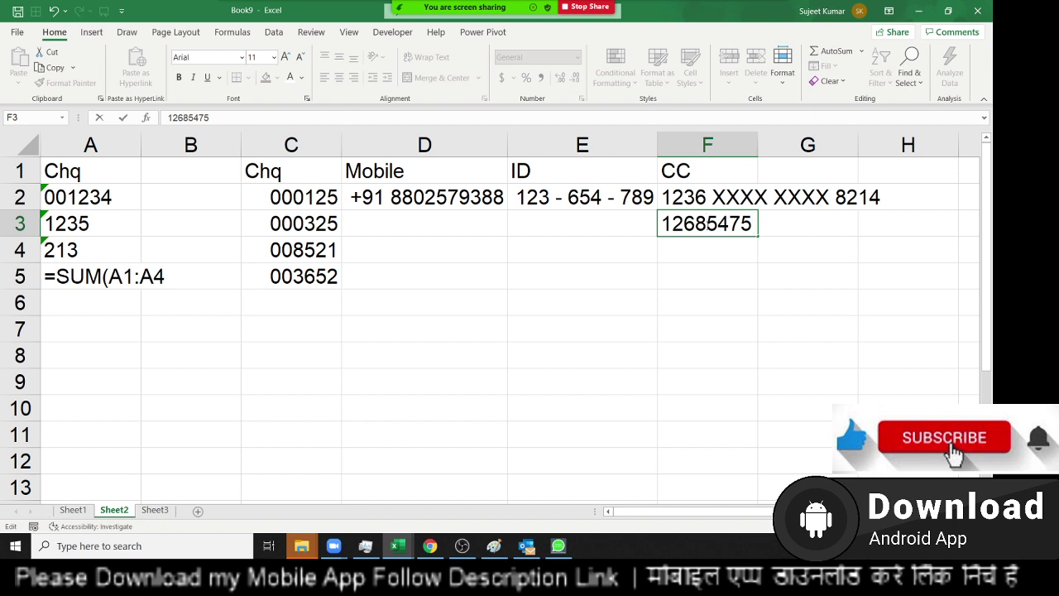
{"action": "left_click", "coordinate": [710, 276]}
Step: Apply the custom format 0000 "XXXX XXXX" 0000 to F3 to mask its middle digits
{"action": "left_click", "coordinate": [697, 224]}
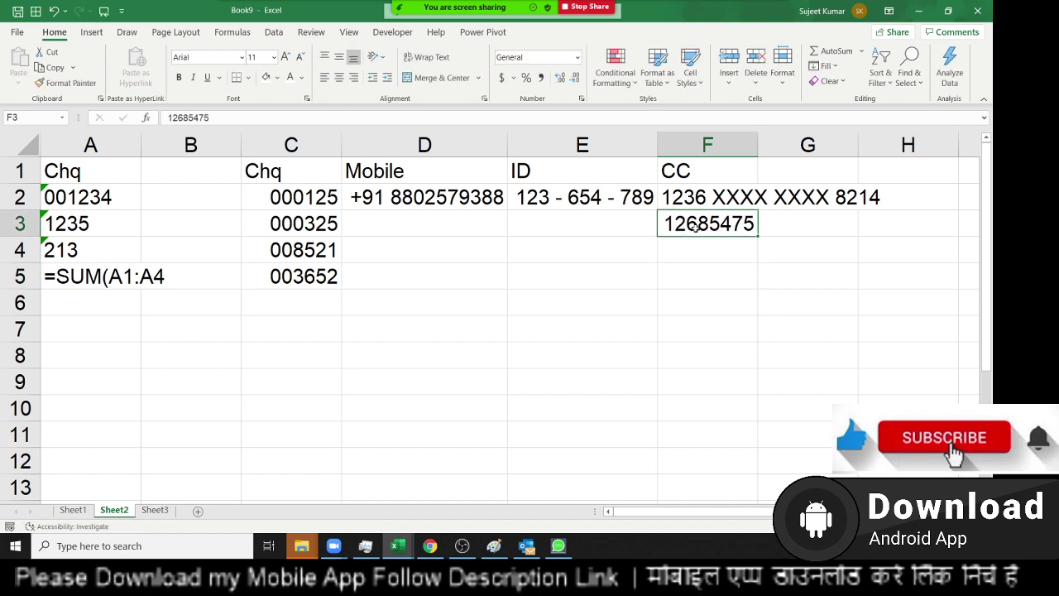
{"action": "right_click", "coordinate": [698, 224]}
{"action": "left_click", "coordinate": [786, 464]}
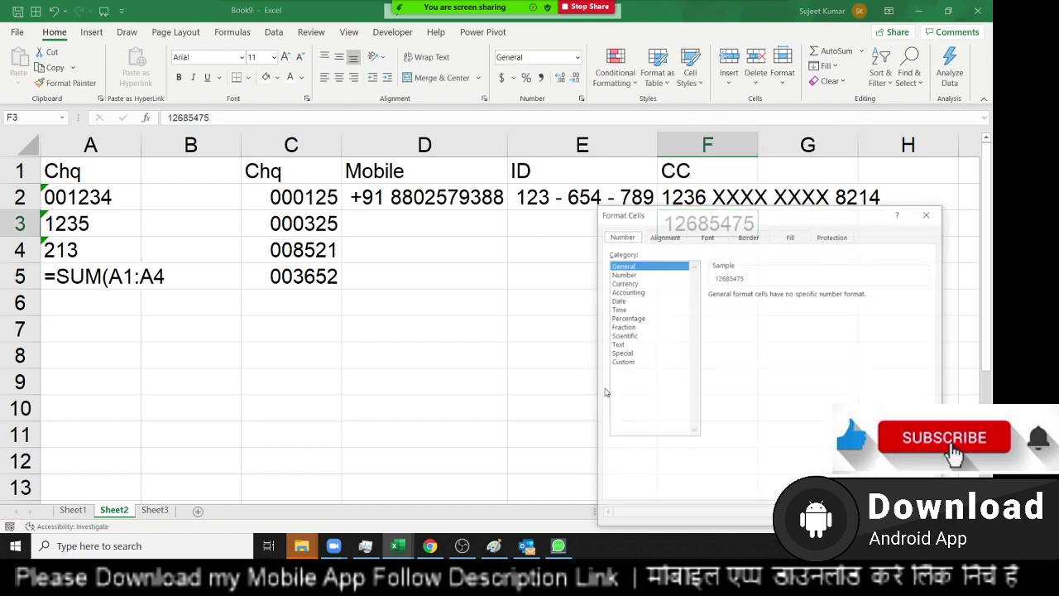
{"action": "left_click", "coordinate": [621, 361]}
{"action": "mouse_move", "coordinate": [678, 218]}
{"action": "left_mouse_down"}
{"action": "mouse_move", "coordinate": [625, 192]}
{"action": "mouse_move", "coordinate": [344, 161]}
{"action": "left_mouse_up"}
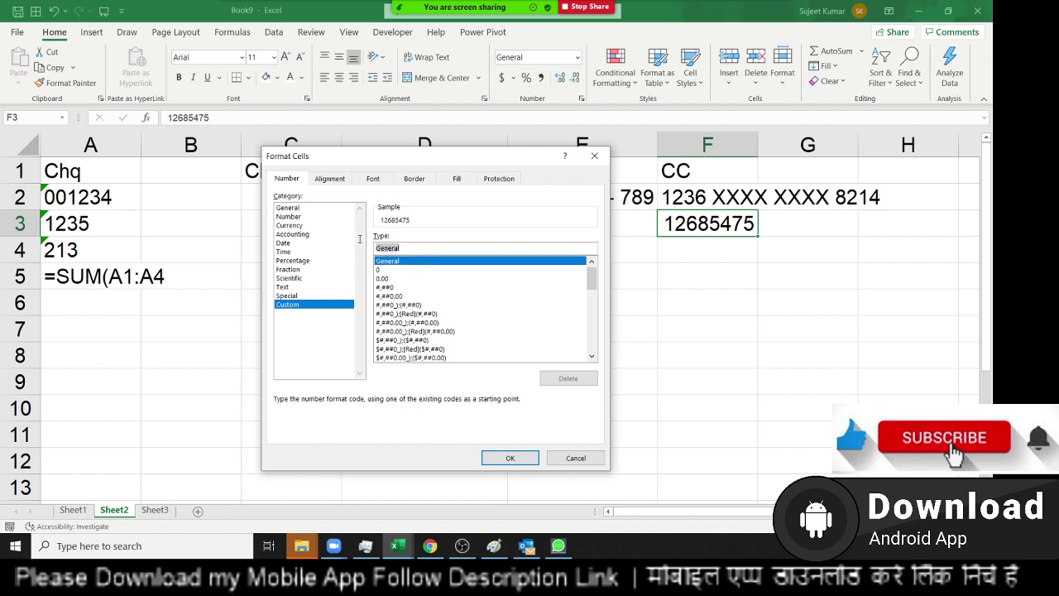
{"action": "double_click", "coordinate": [412, 250]}
{"action": "type", "text": "000"}
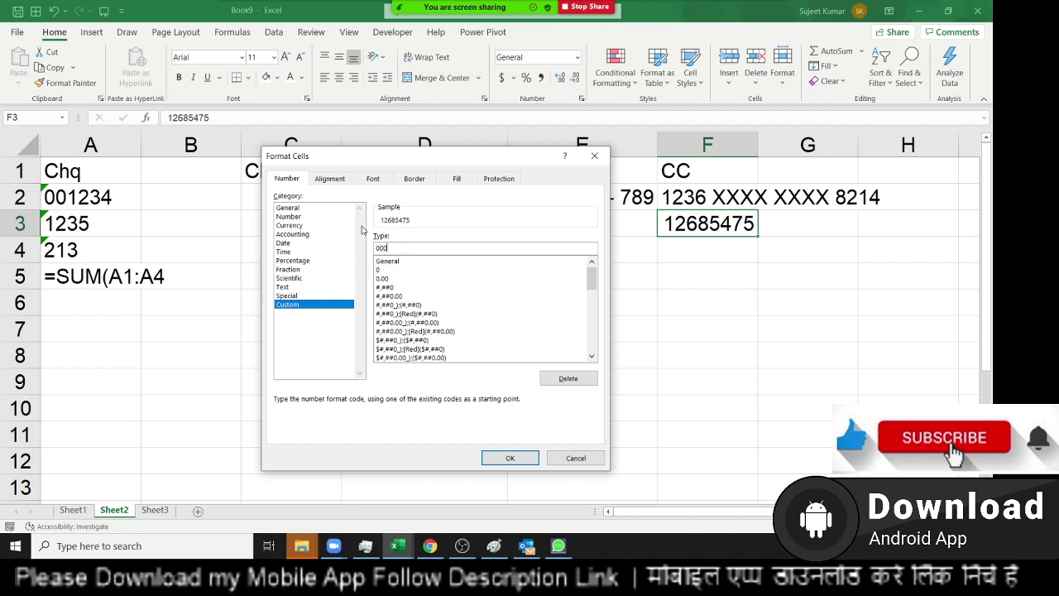
{"action": "type", "text": "0 \""}
{"action": "type", "text": "XX"}
{"action": "type", "text": "XX "}
{"action": "type", "text": "XXXX"}
{"action": "type", "text": "\" 0"}
{"action": "type", "text": "000"}
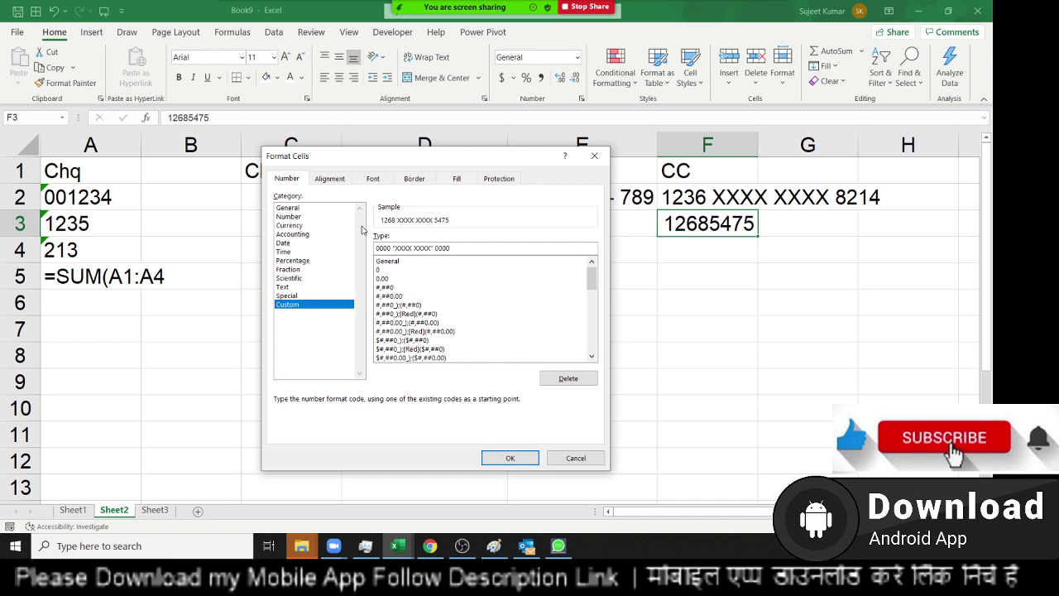
{"action": "left_click", "coordinate": [510, 456]}
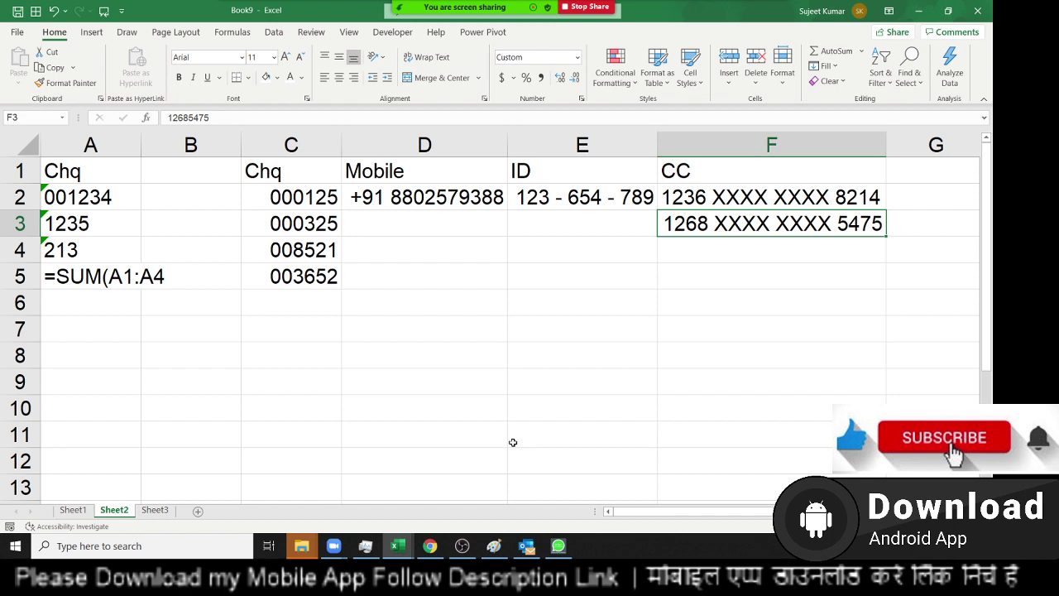
Step: Add the A/c heading in G1 and an eleven-digit account number in G2
{"action": "key", "text": "Up"}
{"action": "key", "text": "Right"}
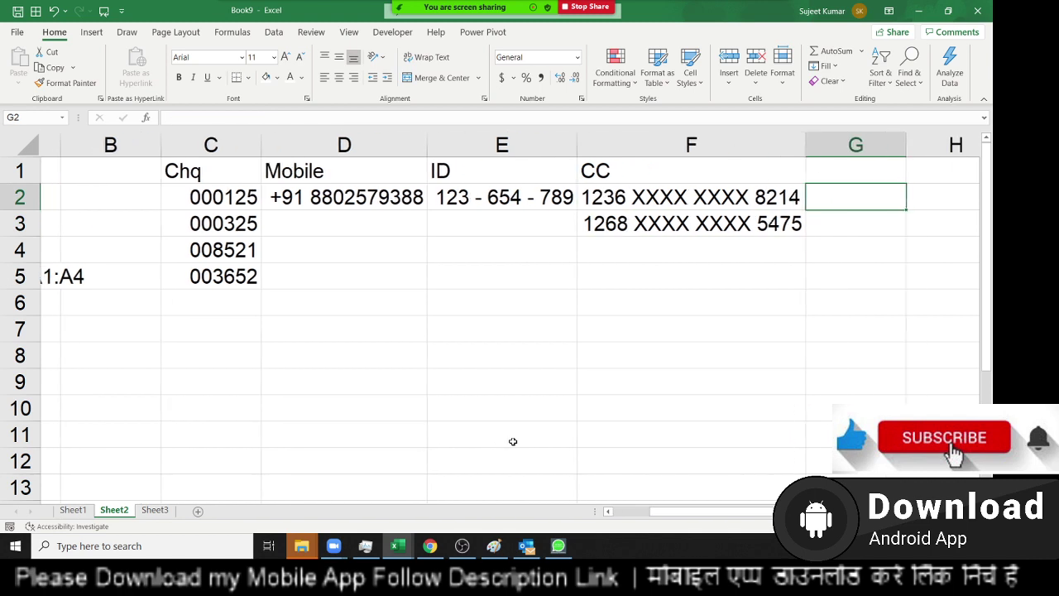
{"action": "key", "text": "Right"}
{"action": "key", "text": "Right"}
{"action": "key", "text": "Left"}
{"action": "key", "text": "Left"}
{"action": "key", "text": "Up"}
{"action": "type", "text": "S"}
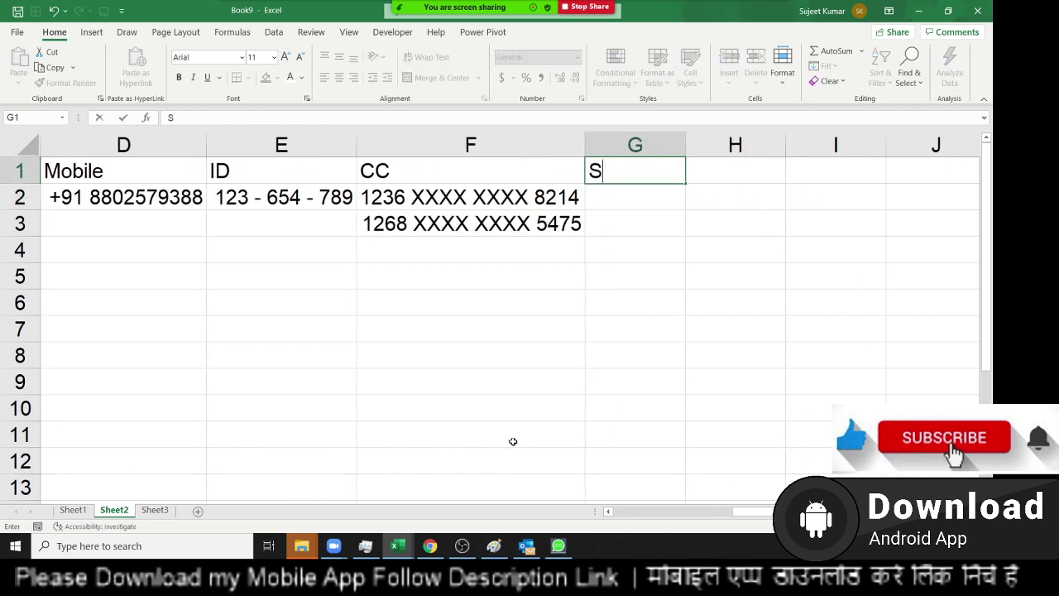
{"action": "type", "text": "/c"}
{"action": "key", "text": "BackSpace"}
{"action": "key", "text": "BackSpace"}
{"action": "key", "text": "BackSpace"}
{"action": "type", "text": "A/c"}
{"action": "key", "text": "Return"}
{"action": "type", "text": "12"}
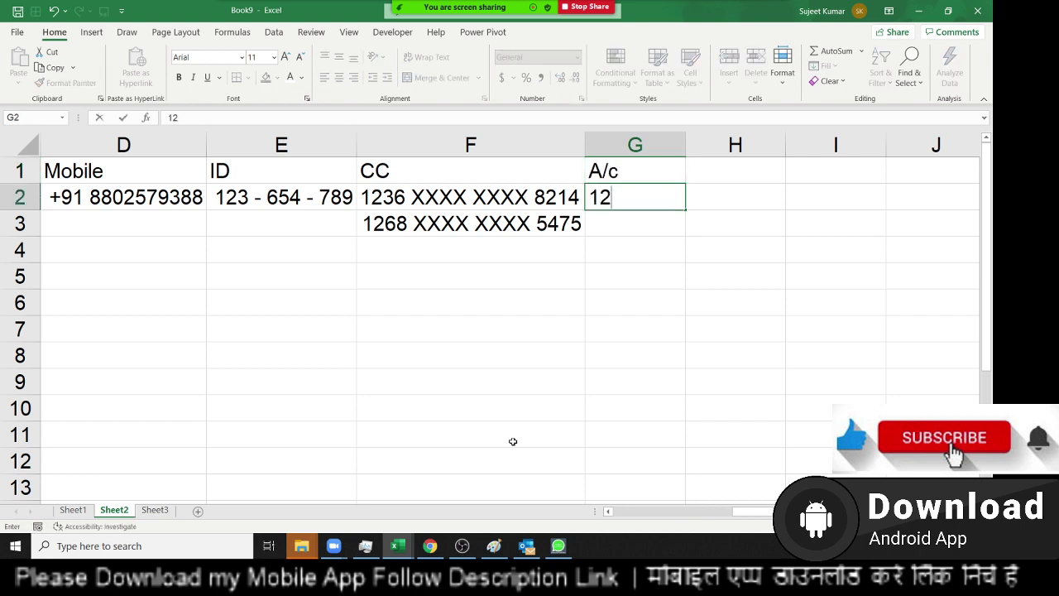
{"action": "type", "text": "34567"}
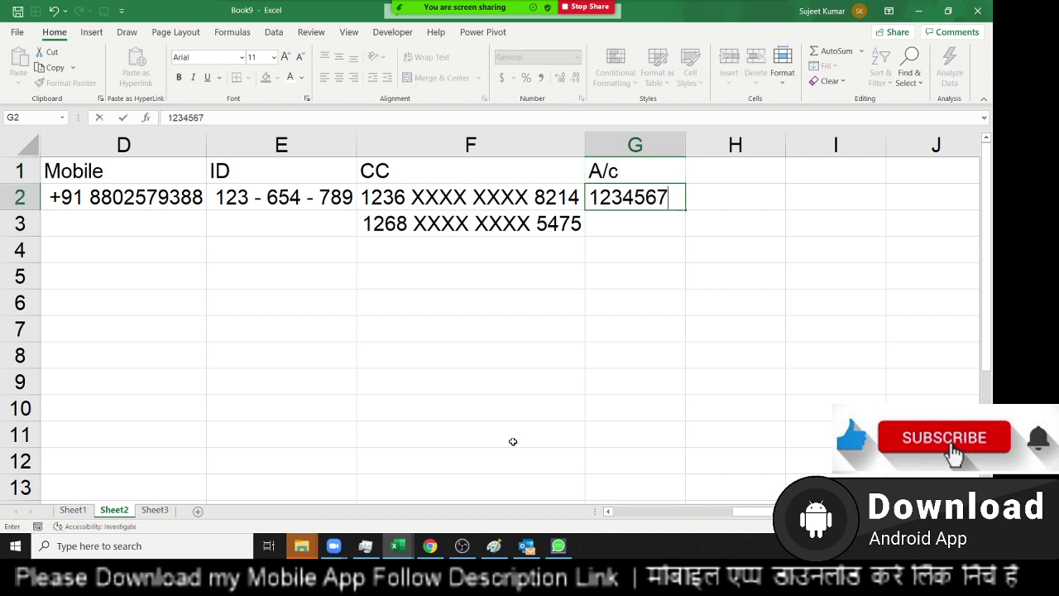
{"action": "type", "text": "8911"}
{"action": "key", "text": "Return"}
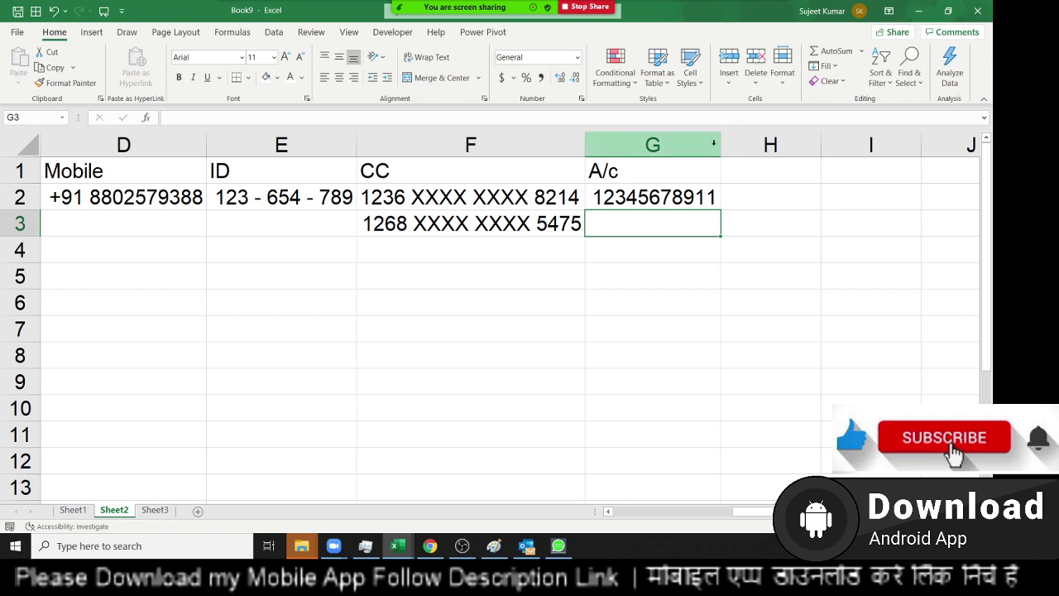
Step: Lengthen the G2 account number to twelve digits and widen column G
{"action": "mouse_move", "coordinate": [720, 150]}
{"action": "left_mouse_down"}
{"action": "mouse_move", "coordinate": [696, 146]}
{"action": "mouse_move", "coordinate": [742, 145]}
{"action": "left_mouse_up"}
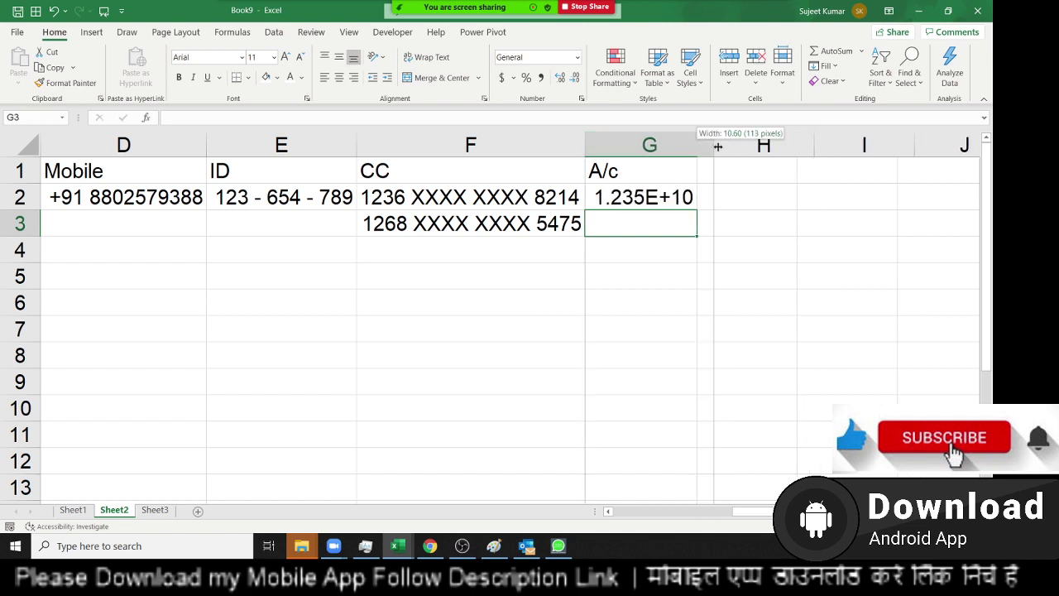
{"action": "left_click", "coordinate": [648, 205]}
{"action": "double_click", "coordinate": [726, 196]}
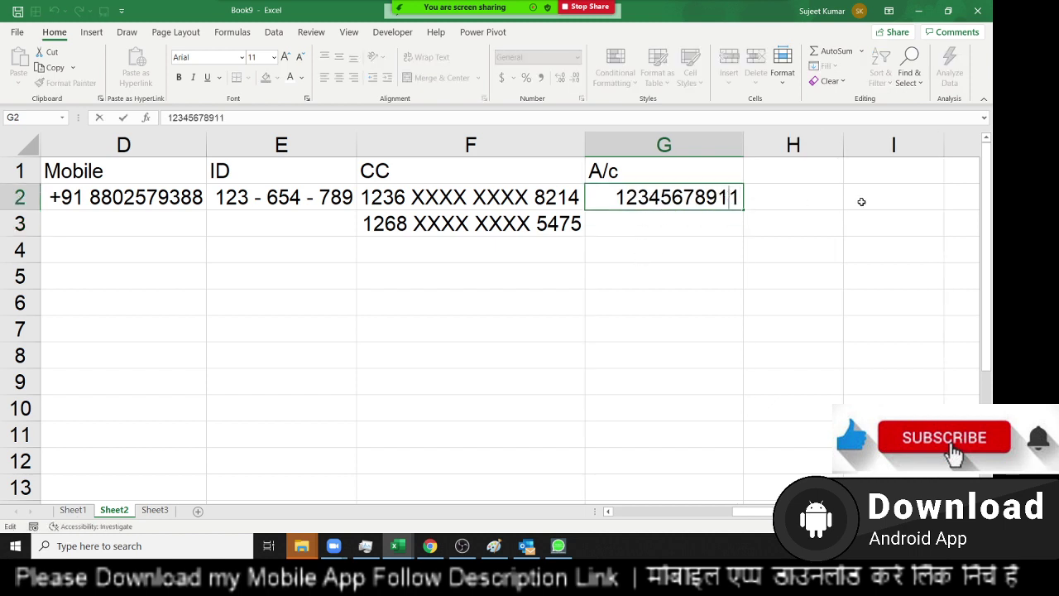
{"action": "type", "text": "5"}
{"action": "key", "text": "Return"}
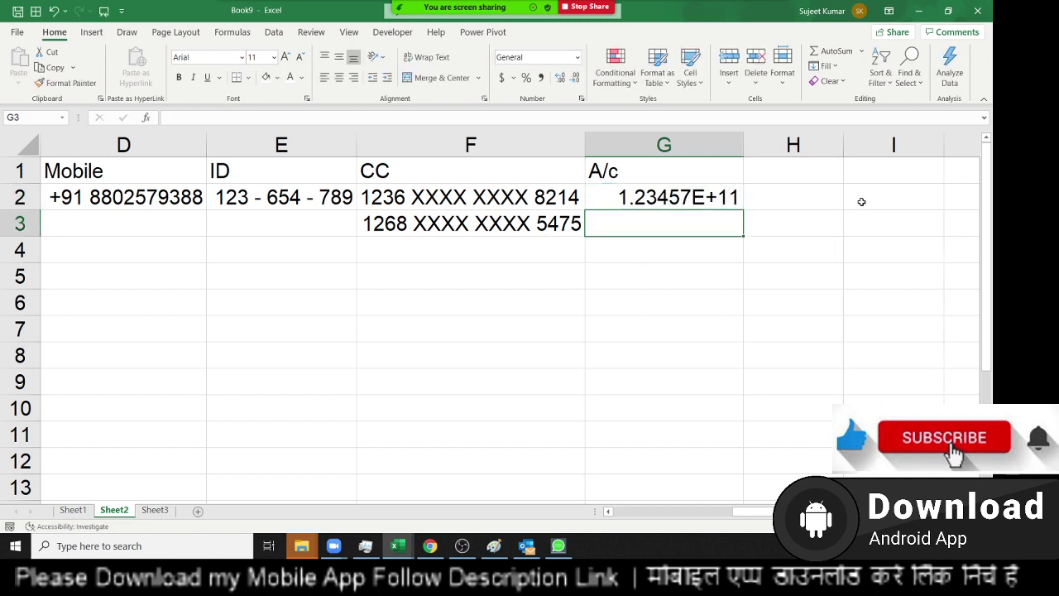
{"action": "key", "text": "Up"}
{"action": "left_click_drag", "start_coordinate": [743, 145], "coordinate": [778, 146]}
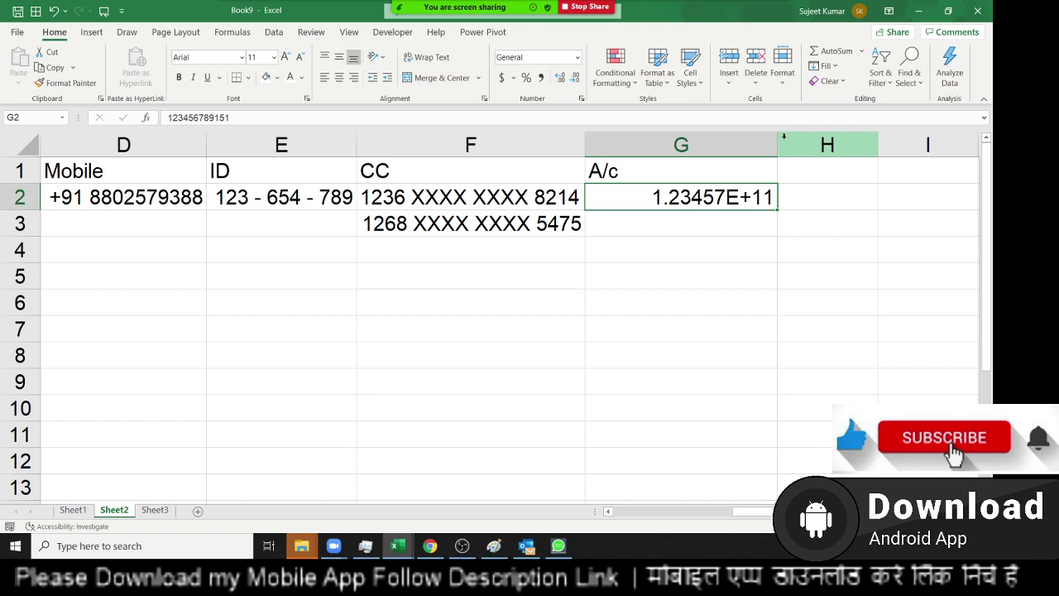
Step: Apply the custom format # to G2 so all 12 account digits display
{"action": "right_click", "coordinate": [723, 194]}
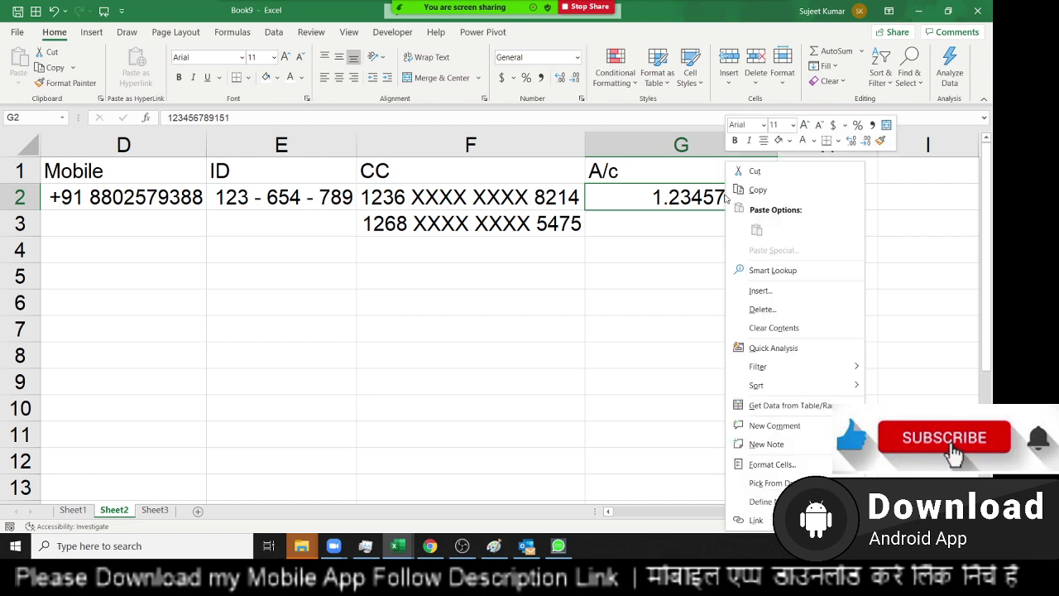
{"action": "left_click", "coordinate": [799, 463]}
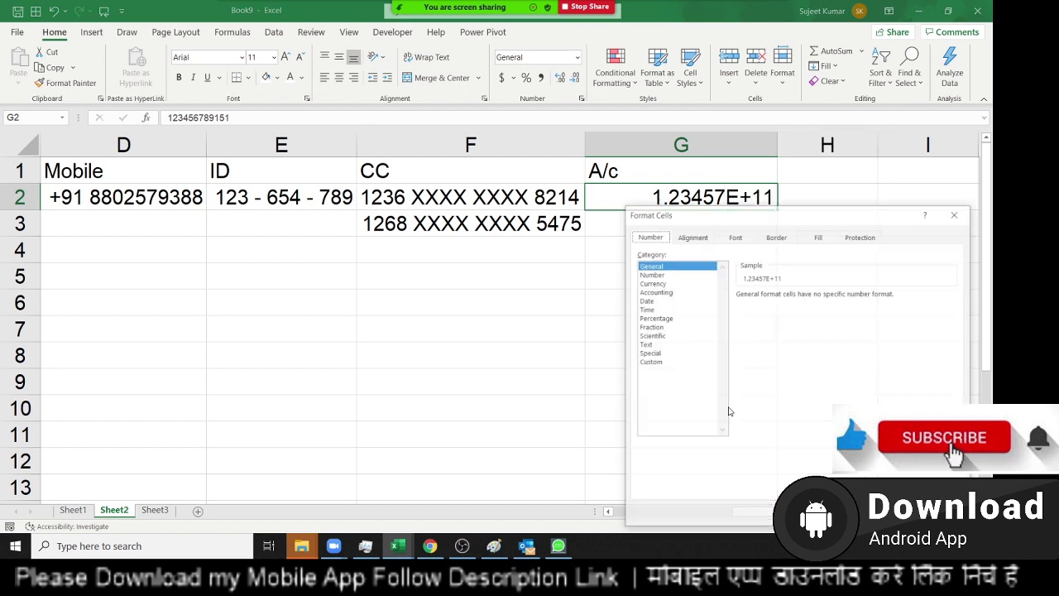
{"action": "left_click", "coordinate": [661, 362]}
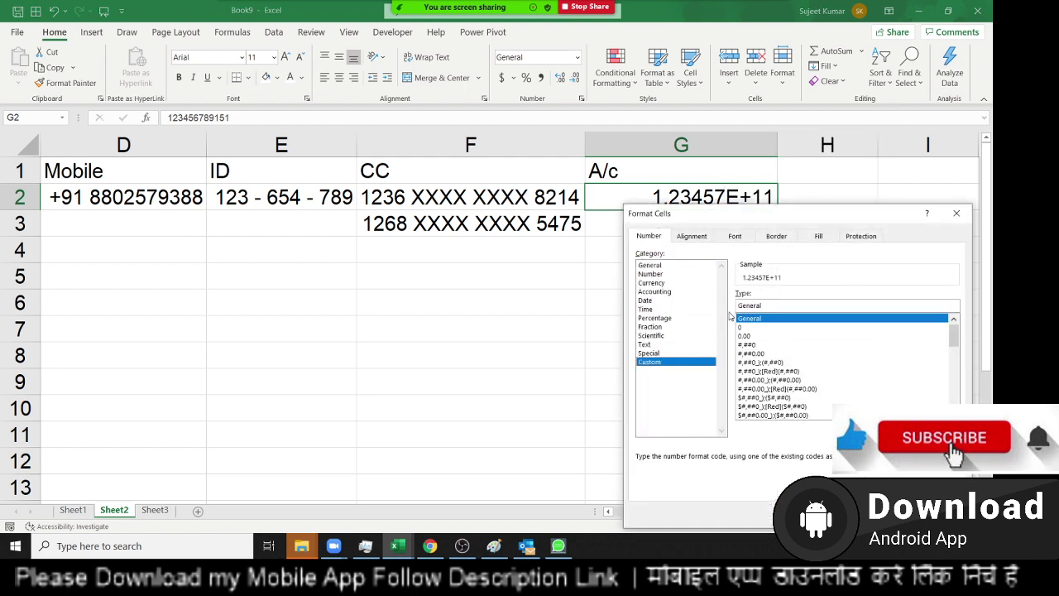
{"action": "double_click", "coordinate": [755, 306]}
{"action": "type", "text": "#"}
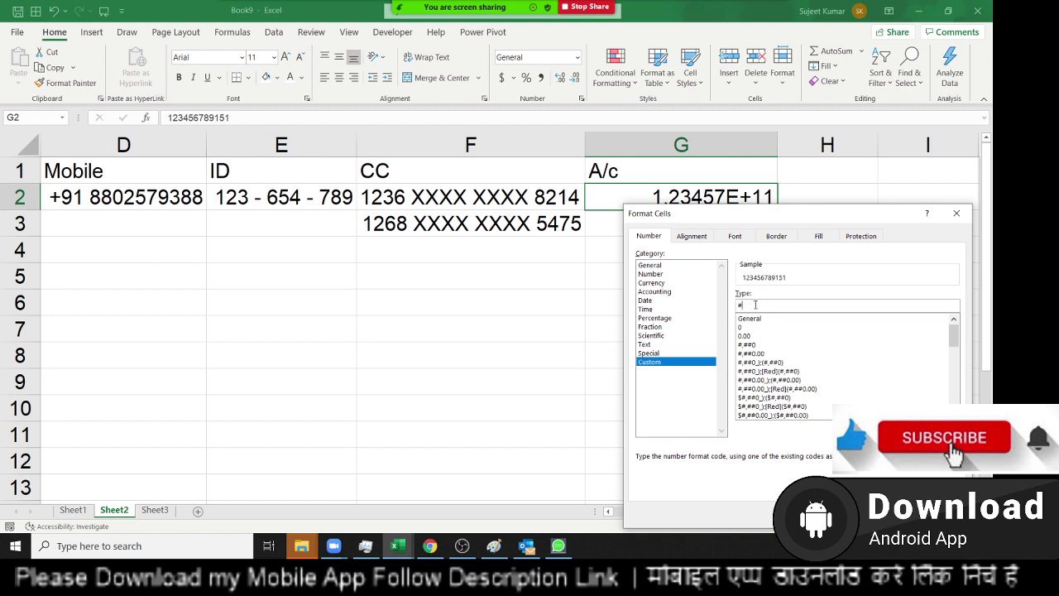
{"action": "key", "text": "Return"}
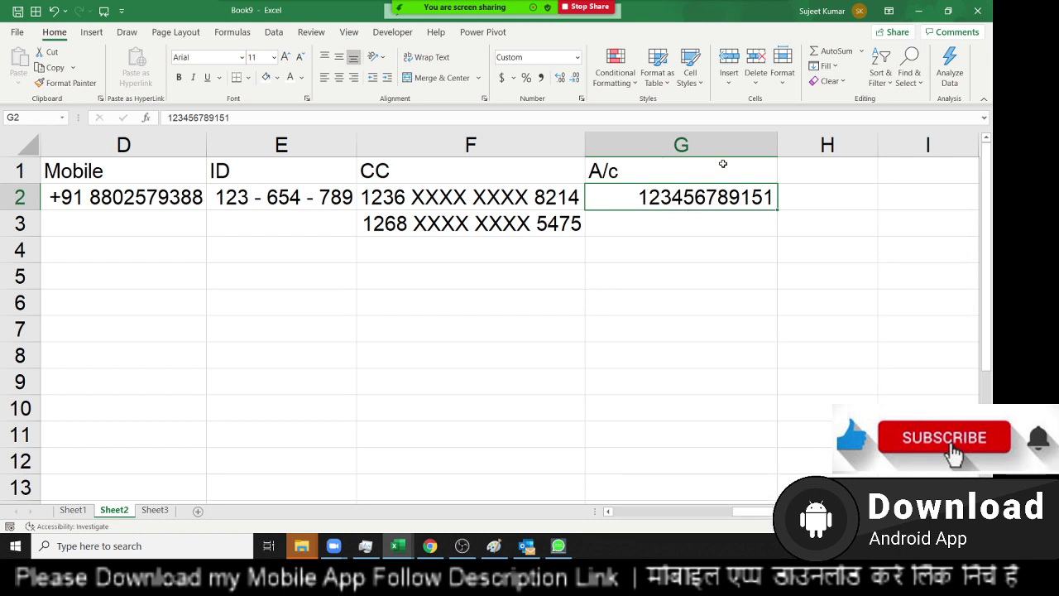
Step: Extend the G2 account number to 16 digits, which Excel shows ending in 0
{"action": "double_click", "coordinate": [756, 197]}
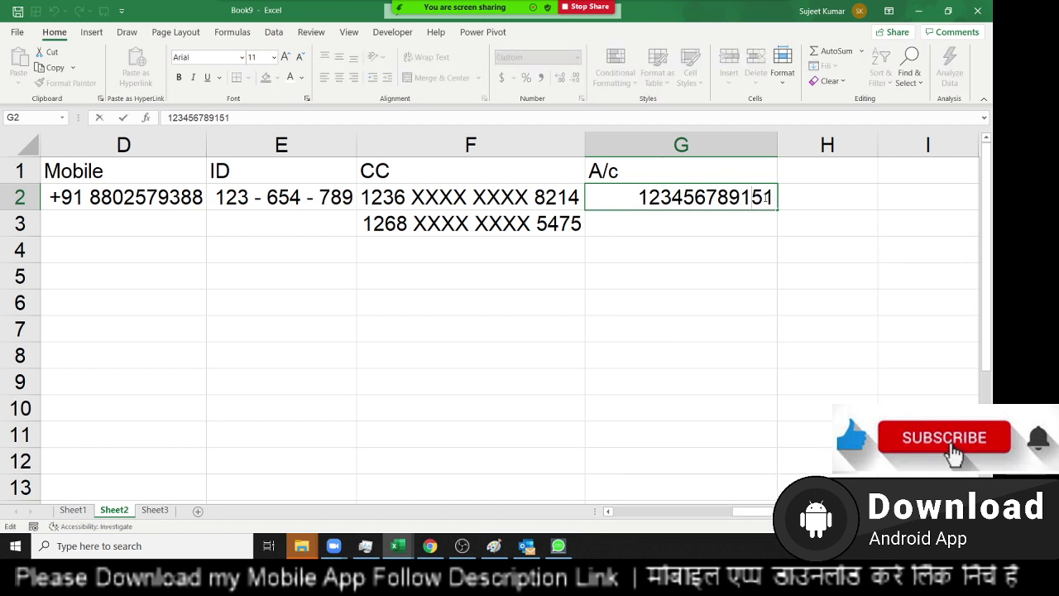
{"action": "type", "text": "85"}
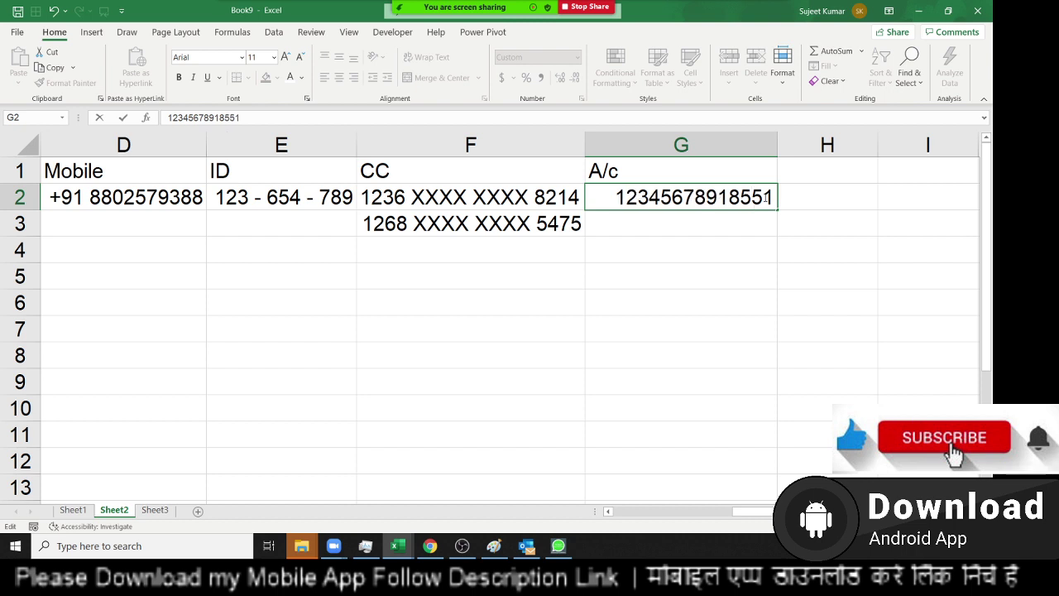
{"action": "type", "text": "6"}
{"action": "key", "text": "Return"}
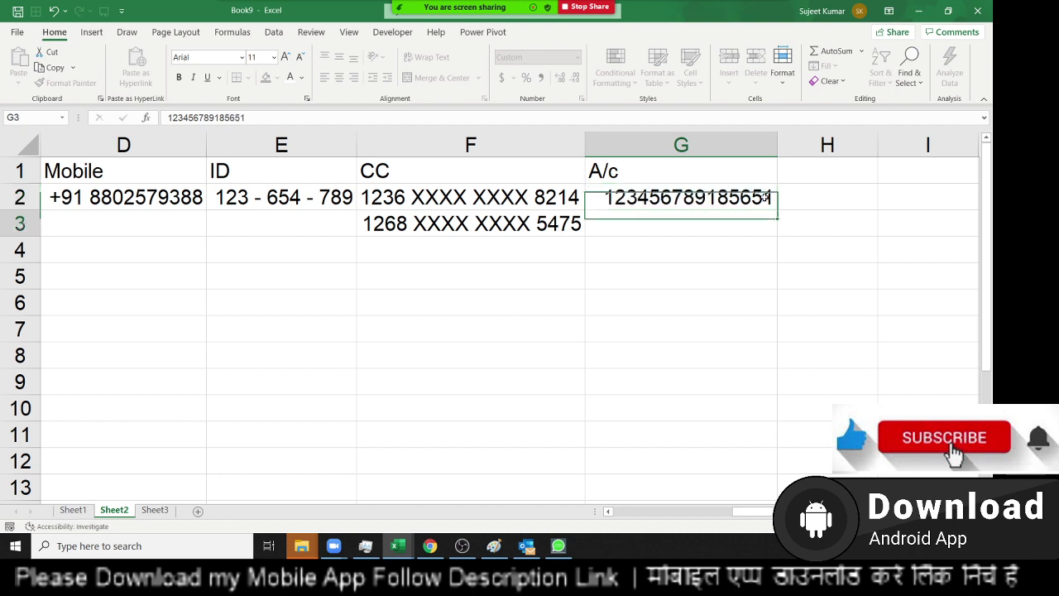
{"action": "left_click", "coordinate": [762, 196]}
{"action": "double_click", "coordinate": [761, 197]}
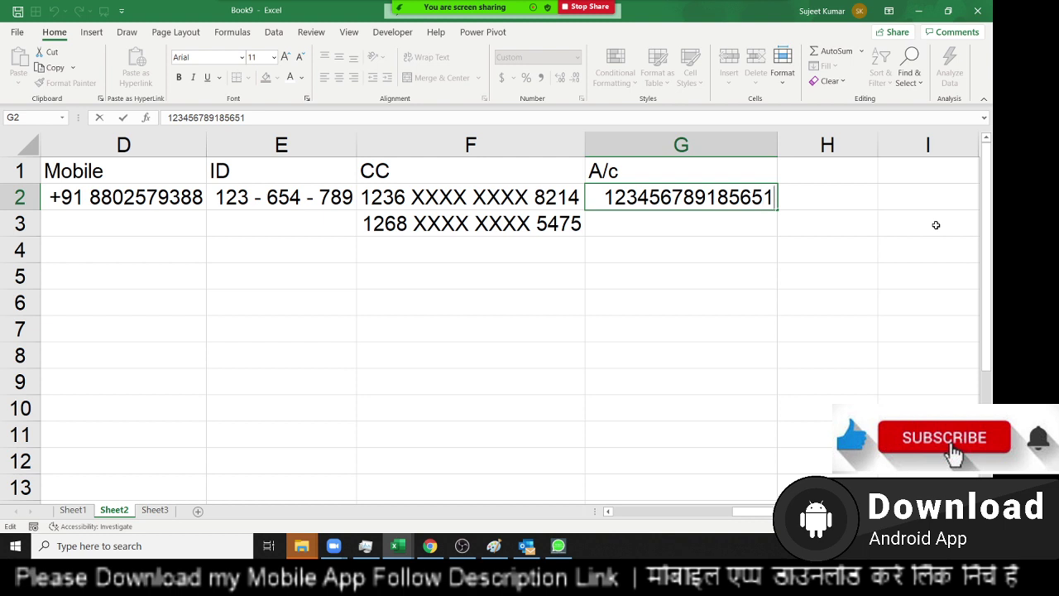
{"action": "type", "text": "7"}
{"action": "key", "text": "Return"}
{"action": "key", "text": "Up"}
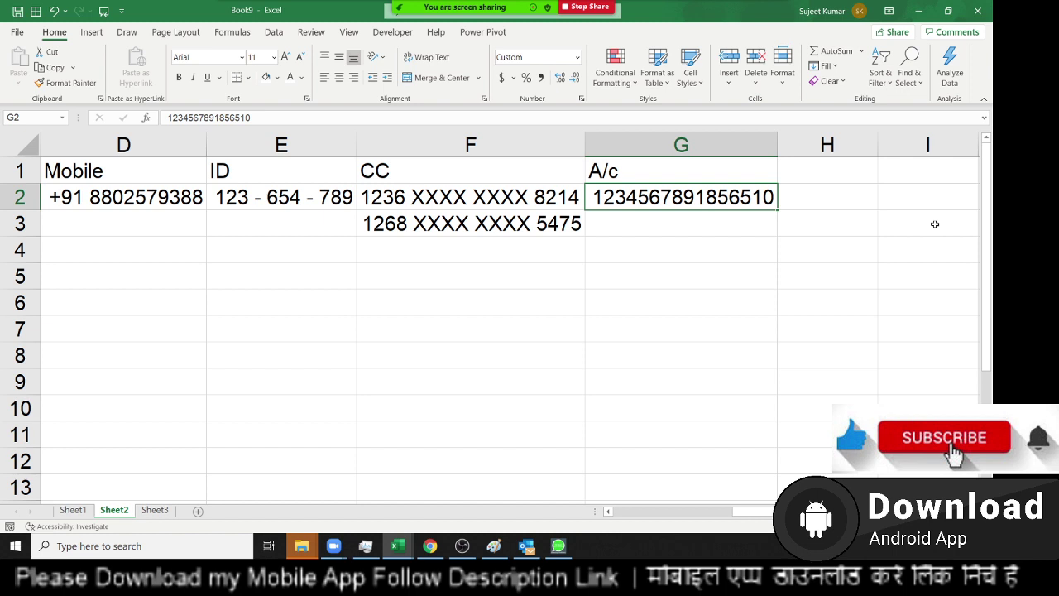
{"action": "key", "text": "super"}
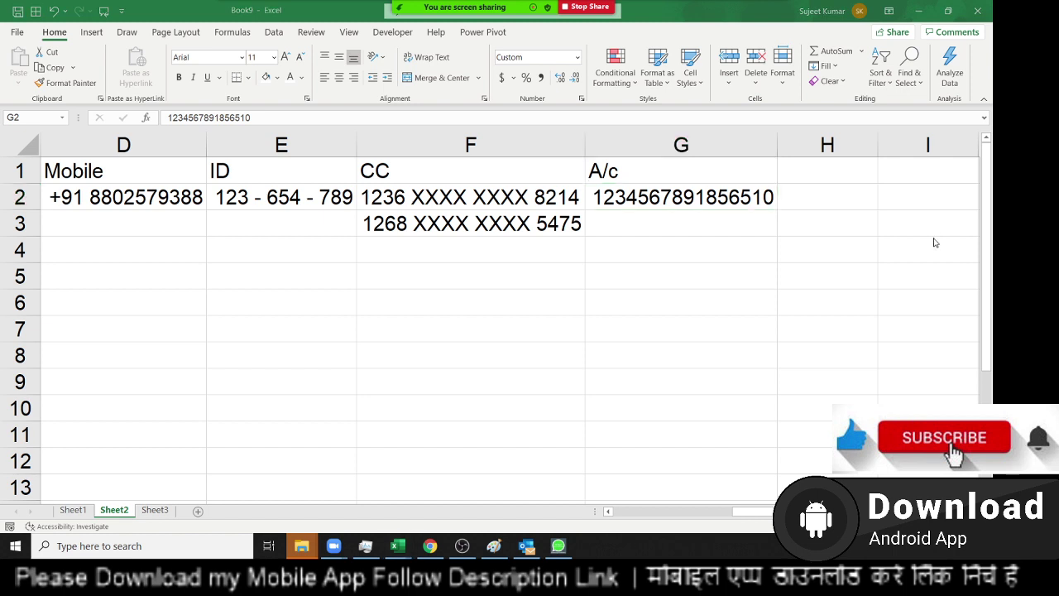
{"action": "type", "text": "ca"}
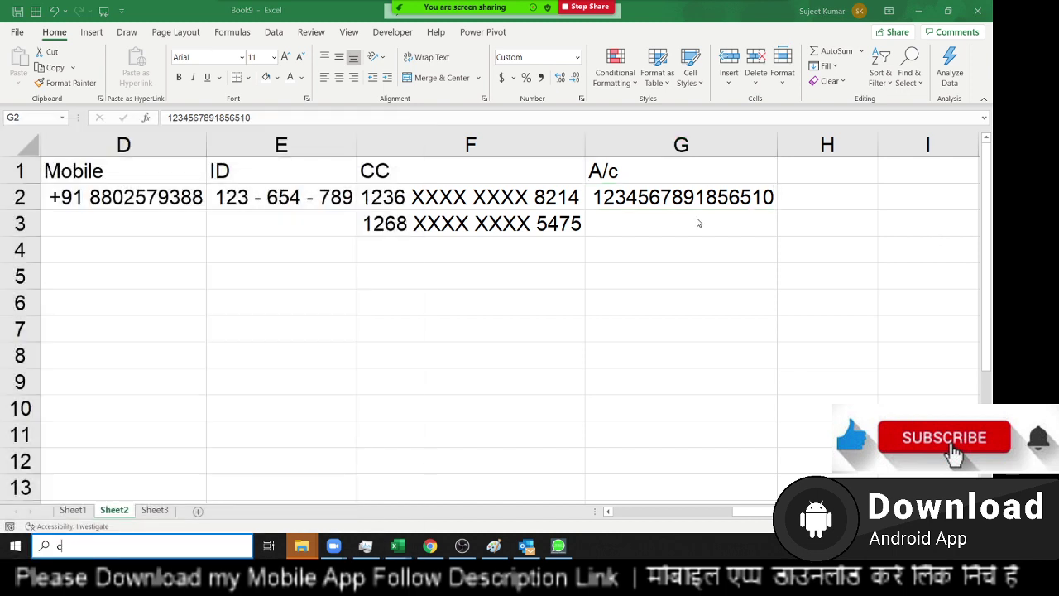
{"action": "type", "text": "l"}
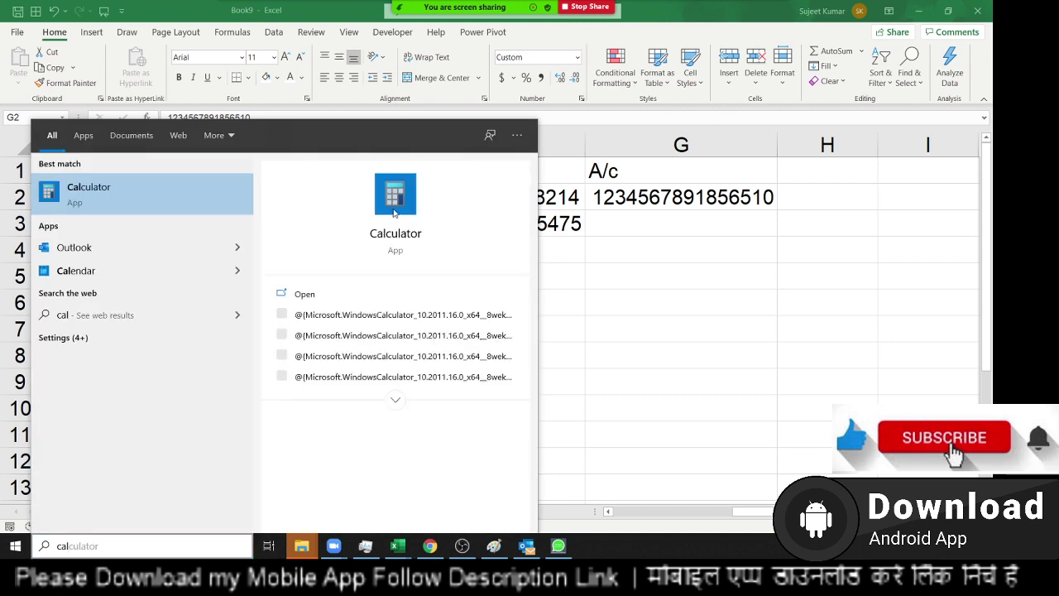
{"action": "left_click", "coordinate": [405, 240]}
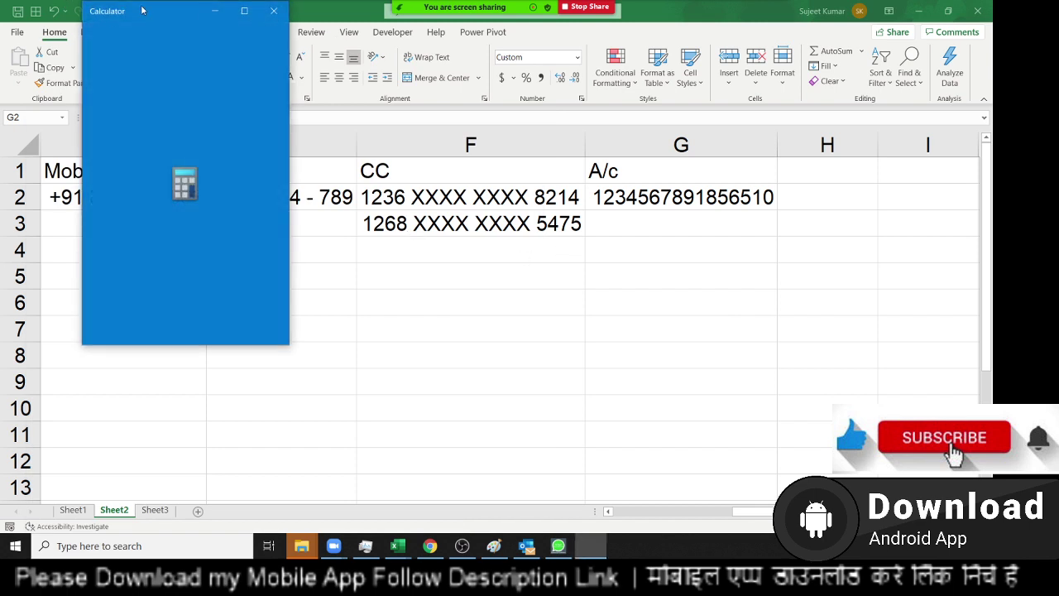
{"action": "left_click_drag", "start_coordinate": [145, 12], "coordinate": [645, 182]}
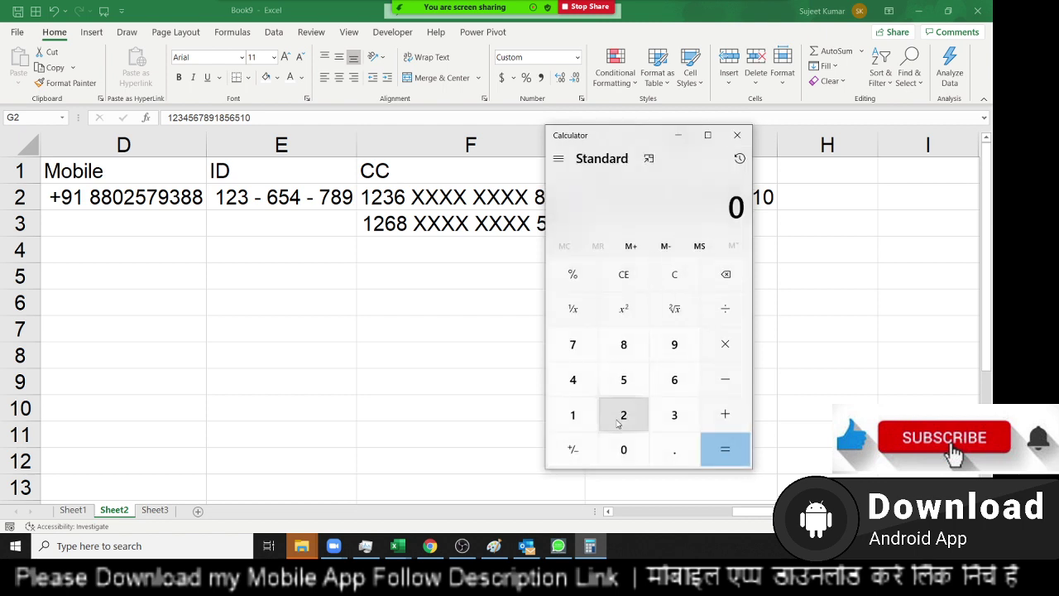
{"action": "left_click", "coordinate": [572, 414]}
{"action": "left_click", "coordinate": [616, 417]}
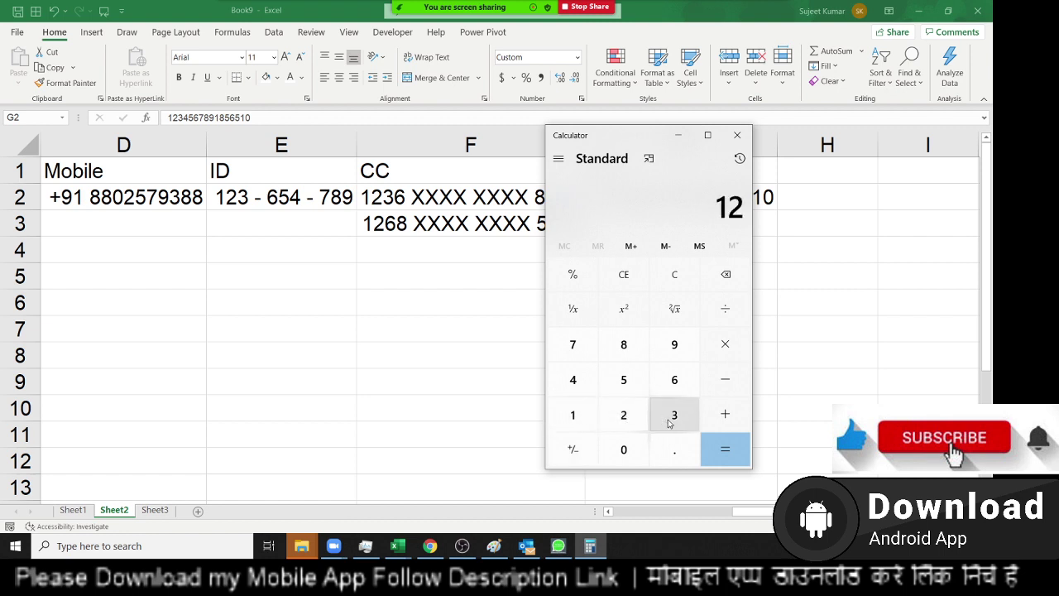
{"action": "left_click", "coordinate": [673, 416]}
{"action": "left_click", "coordinate": [585, 384]}
{"action": "left_click", "coordinate": [627, 383]}
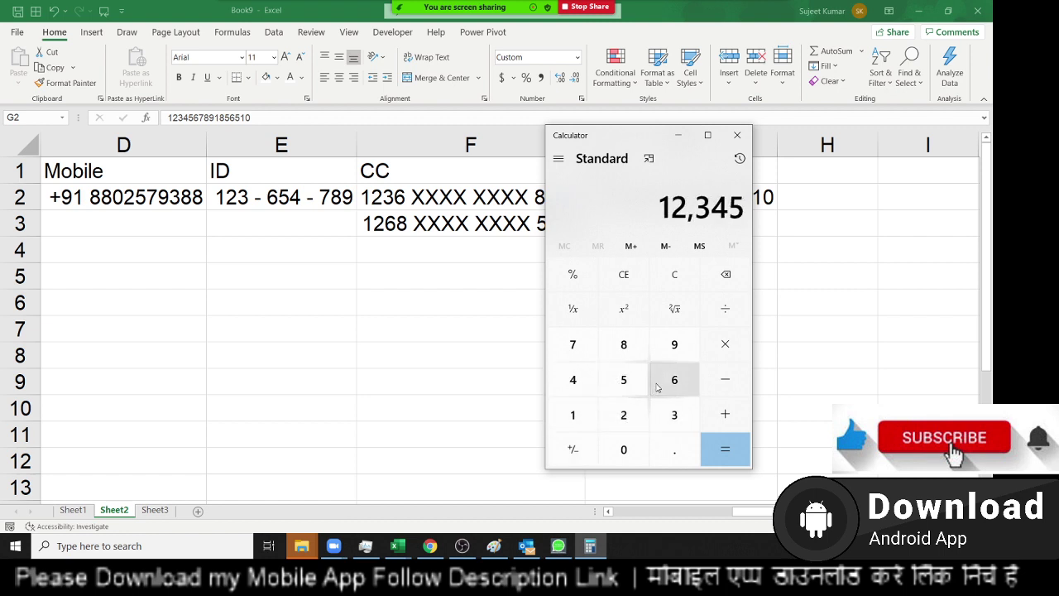
{"action": "left_click", "coordinate": [675, 383]}
{"action": "left_click", "coordinate": [583, 347]}
{"action": "left_click", "coordinate": [623, 344]}
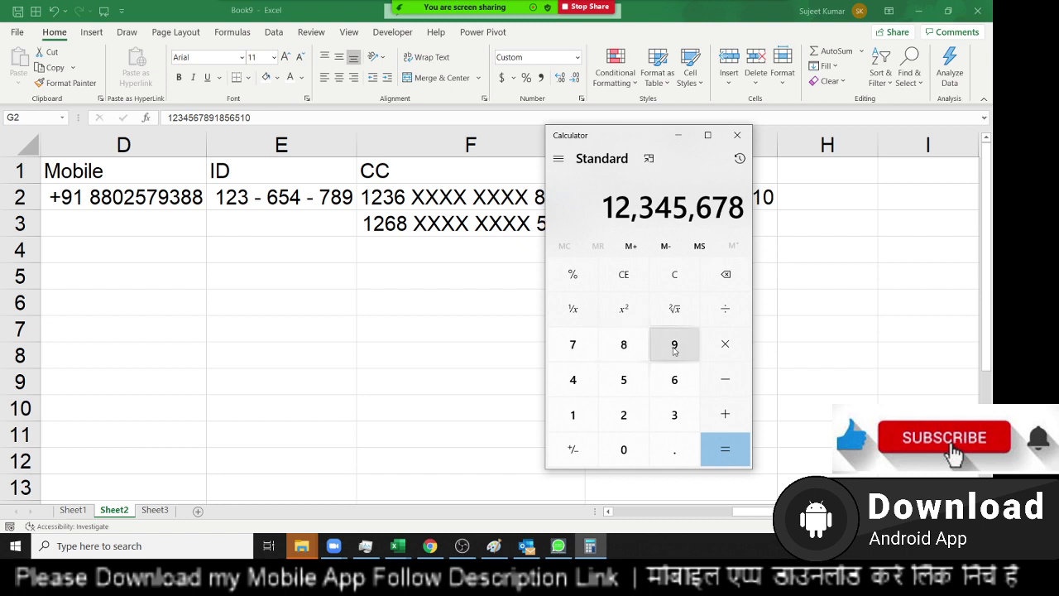
{"action": "left_click", "coordinate": [676, 348]}
{"action": "left_click", "coordinate": [568, 423]}
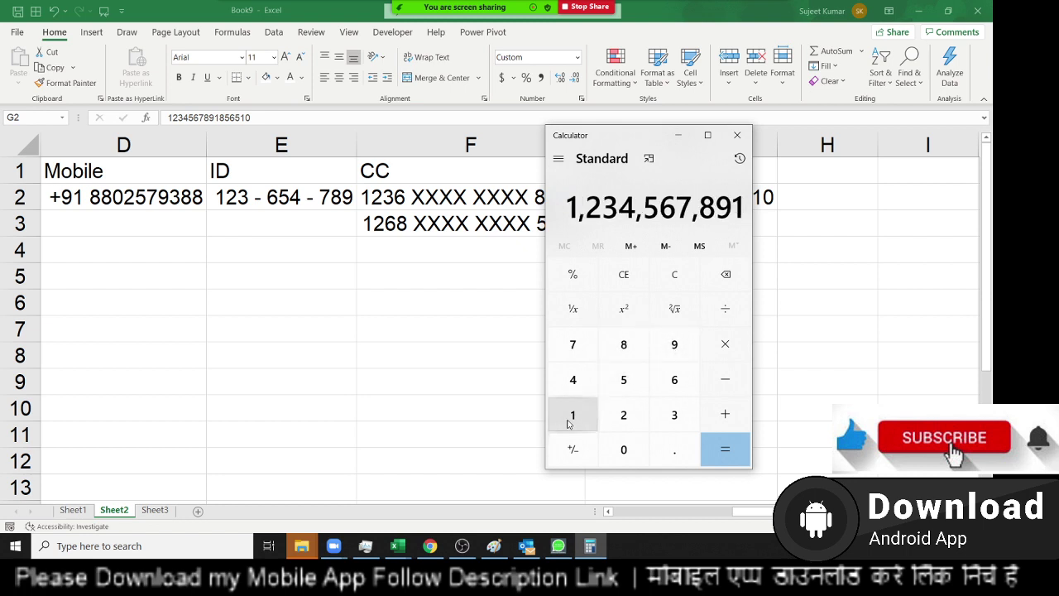
{"action": "left_click", "coordinate": [624, 427]}
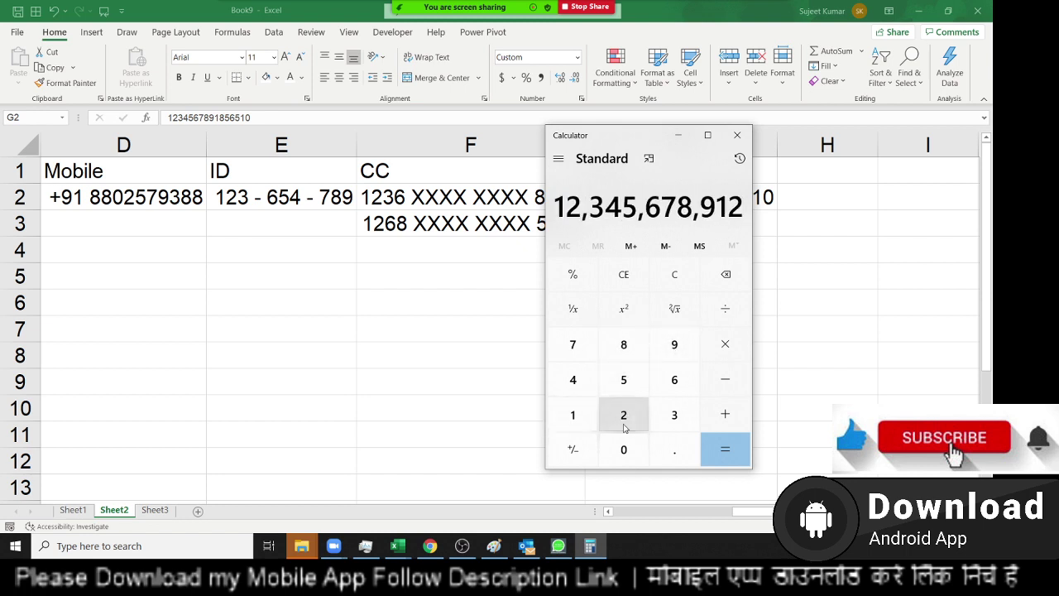
{"action": "left_click", "coordinate": [669, 427]}
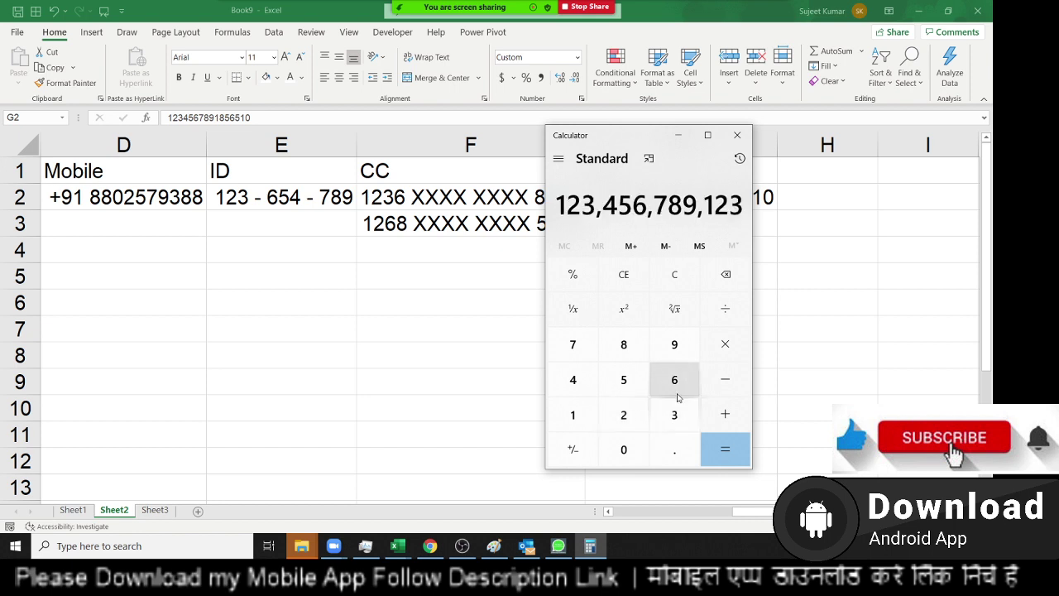
{"action": "left_click", "coordinate": [678, 391]}
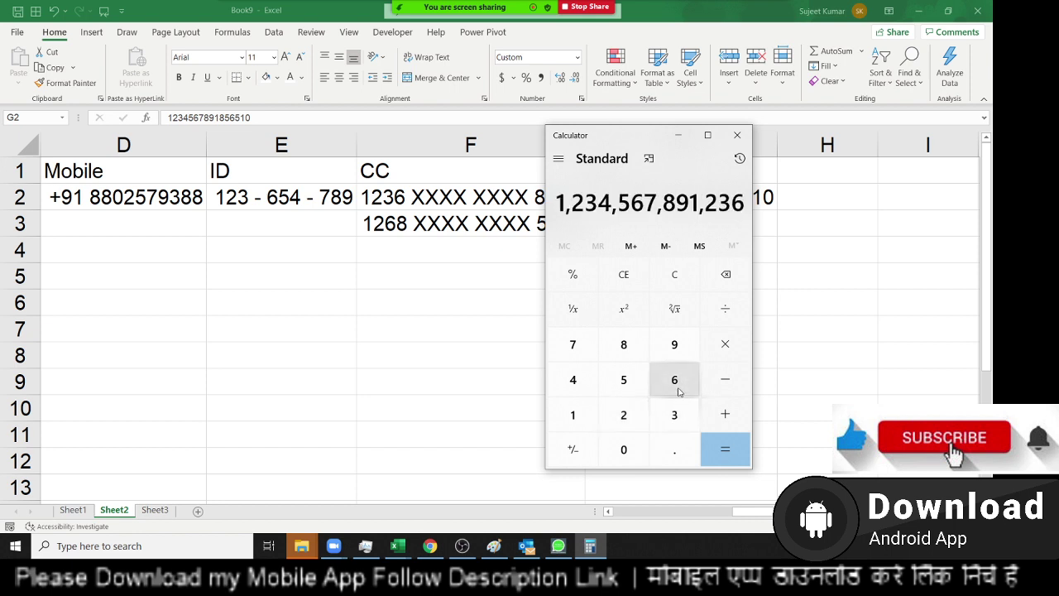
{"action": "left_click", "coordinate": [634, 387]}
{"action": "left_click", "coordinate": [580, 383]}
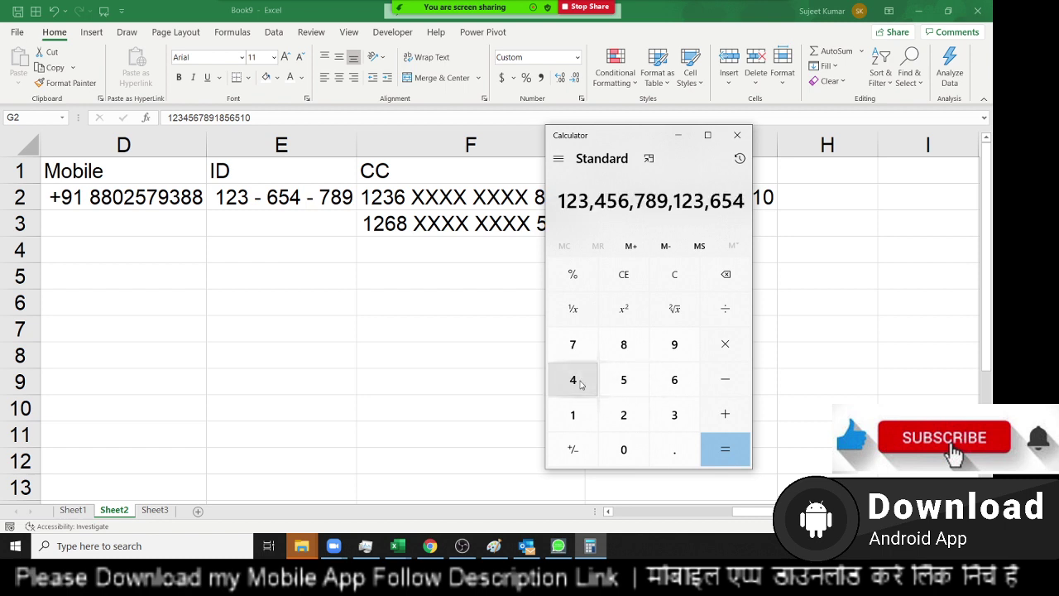
{"action": "left_click", "coordinate": [670, 357]}
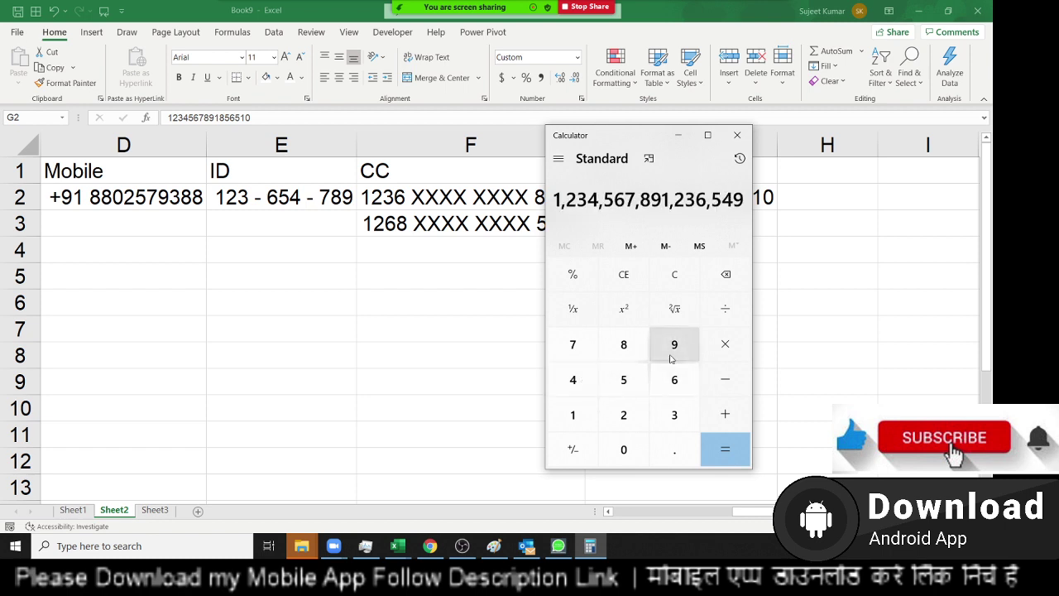
Step: Add 1 to get 1,234,567,891,236,550, check the final 0, then close Calculator
{"action": "left_click", "coordinate": [724, 414]}
{"action": "left_click", "coordinate": [577, 416]}
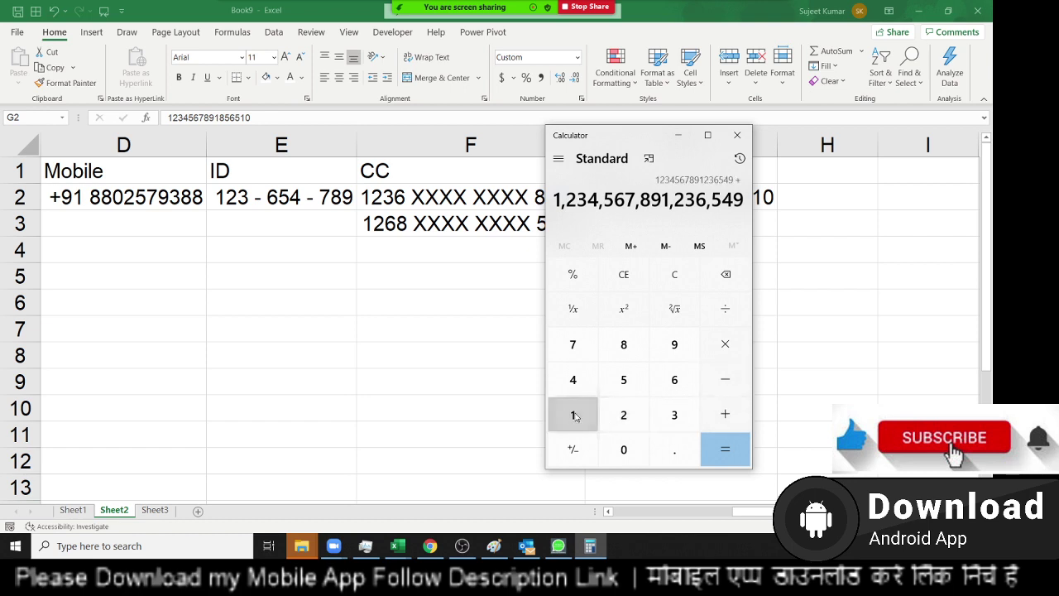
{"action": "left_click", "coordinate": [732, 451]}
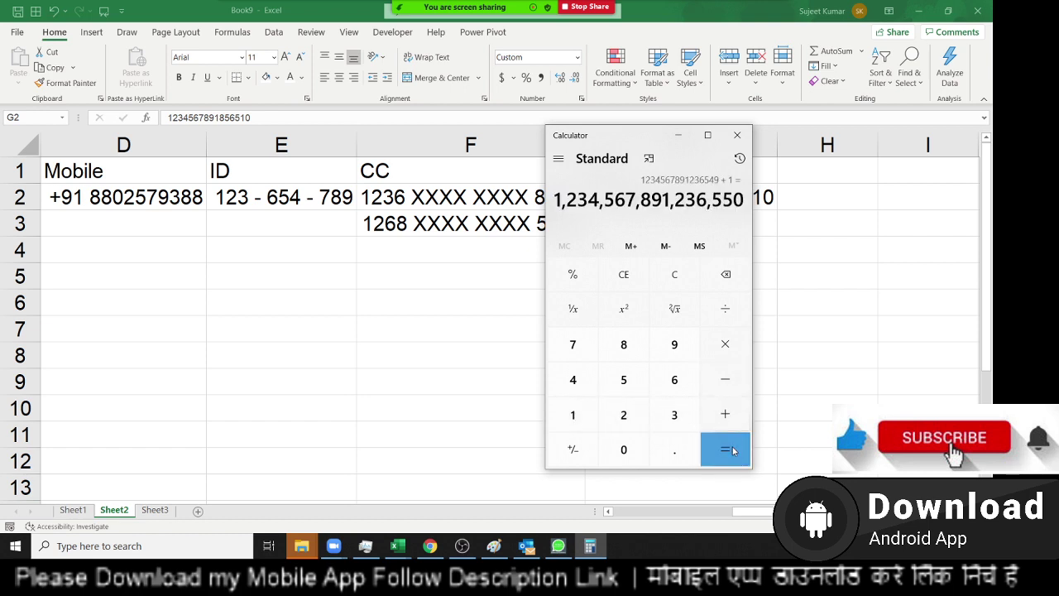
{"action": "left_click_drag", "start_coordinate": [731, 198], "coordinate": [744, 199]}
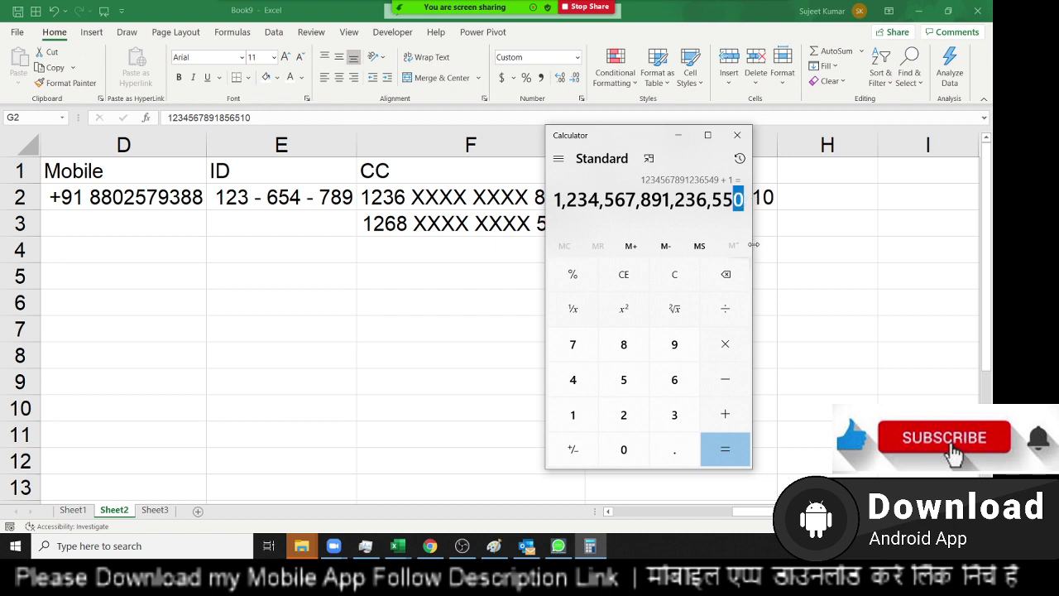
{"action": "left_click", "coordinate": [736, 135]}
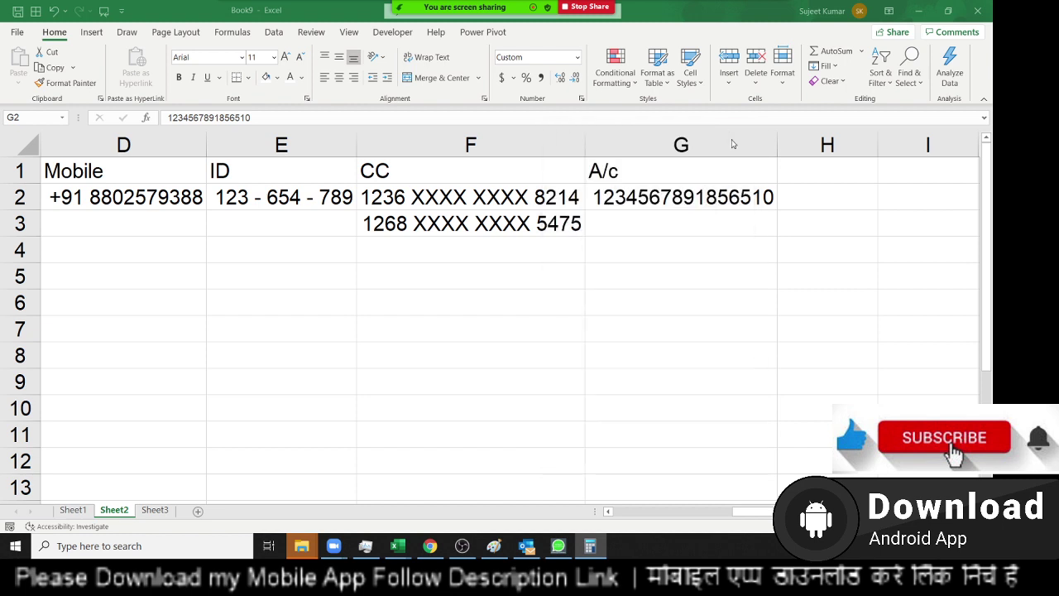
Step: Enter a long account number in G3 with a leading apostrophe, discarding a stray G4 entry
{"action": "left_click", "coordinate": [716, 197]}
{"action": "left_click", "coordinate": [709, 220]}
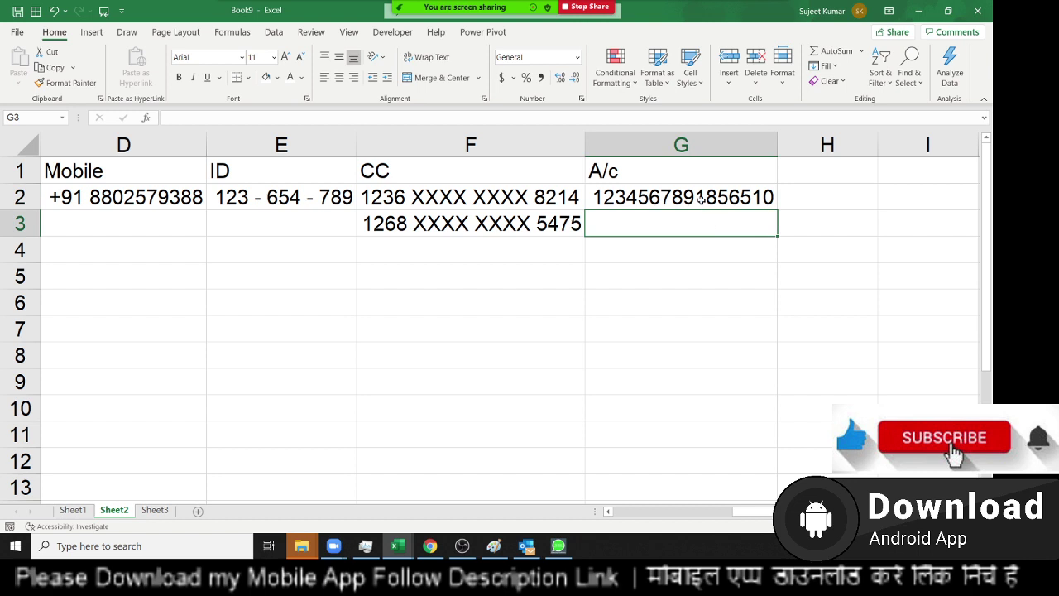
{"action": "left_click", "coordinate": [701, 202]}
{"action": "left_click", "coordinate": [696, 217]}
{"action": "type", "text": "'13"}
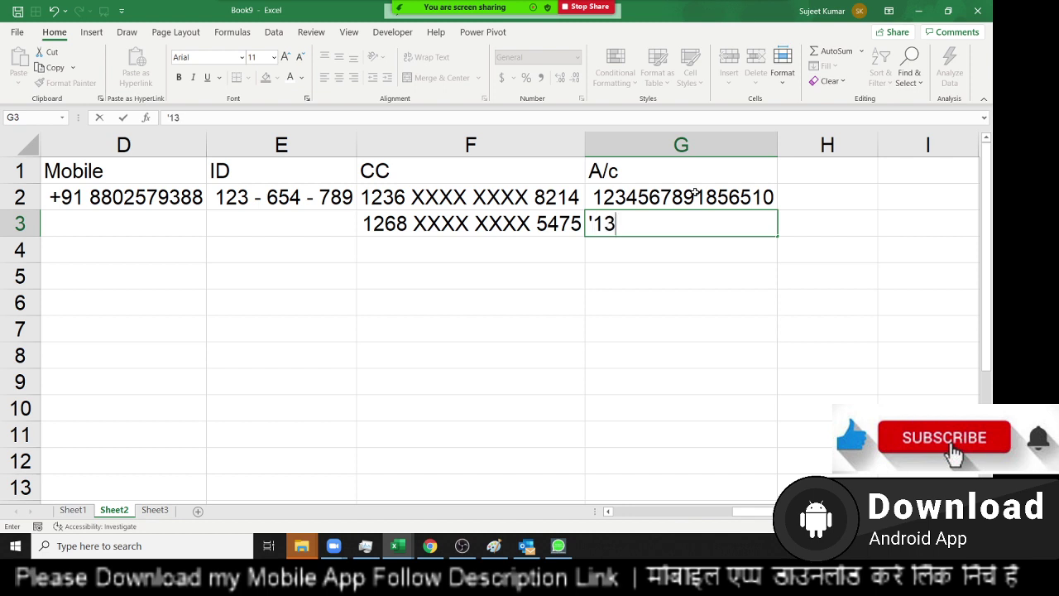
{"action": "type", "text": "1315413213461313165432"}
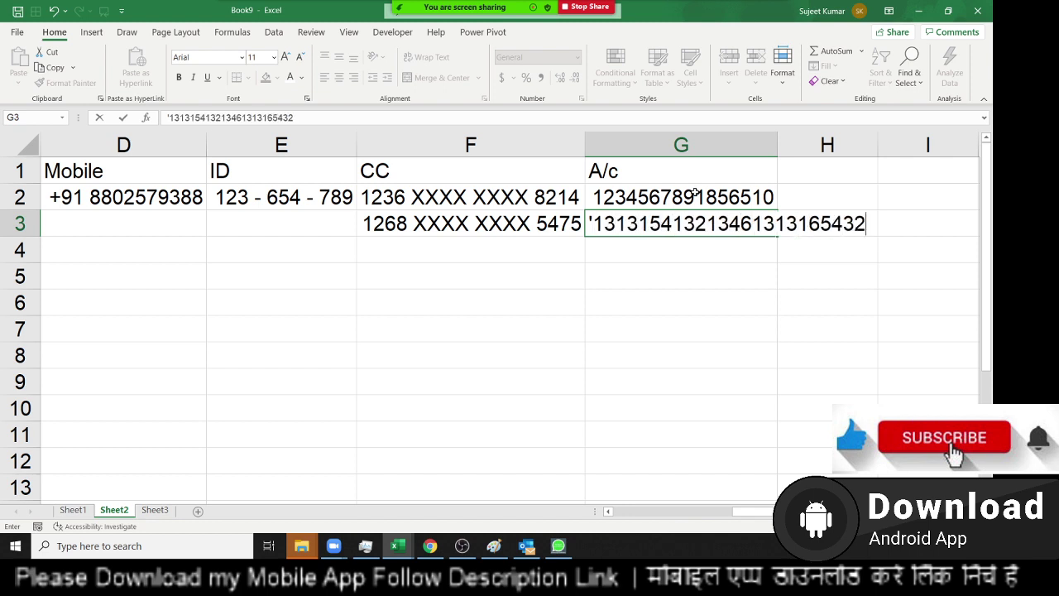
{"action": "type", "text": "13216545321"}
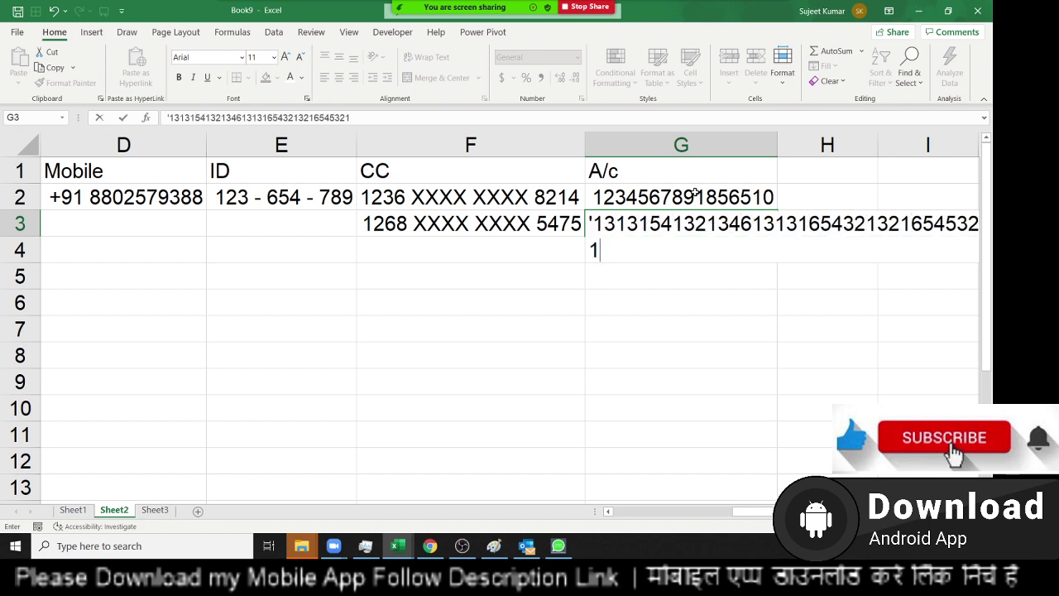
{"action": "key", "text": "Return"}
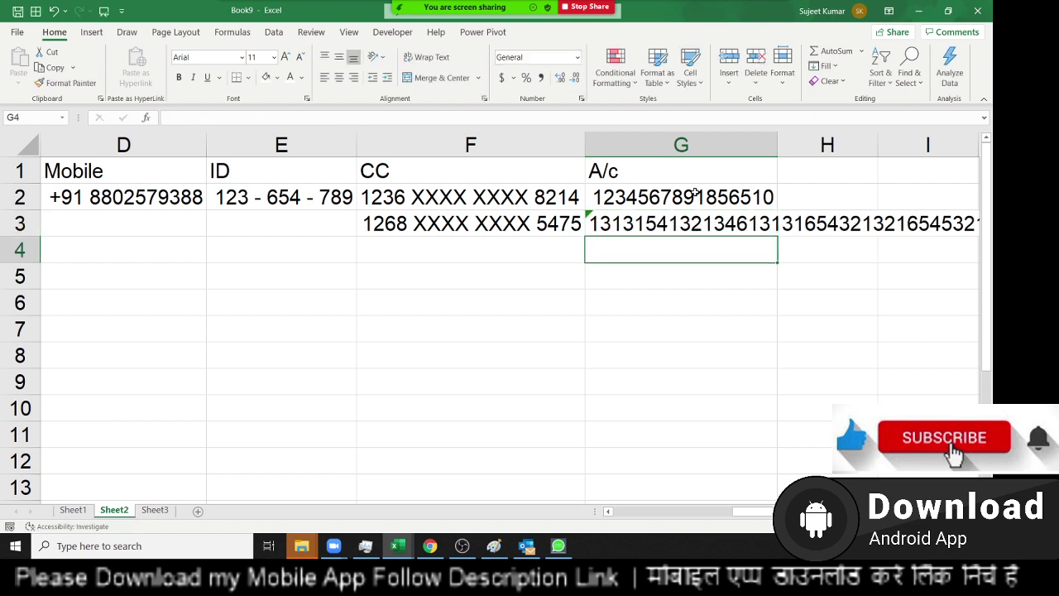
{"action": "type", "text": "3270"}
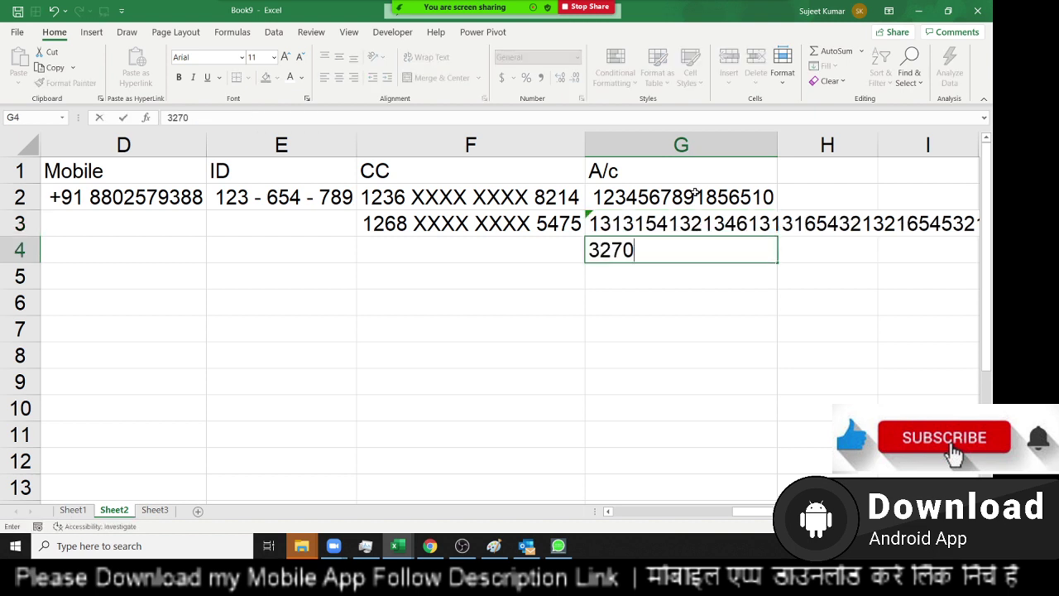
{"action": "type", "text": "0"}
{"action": "key", "text": "Escape"}
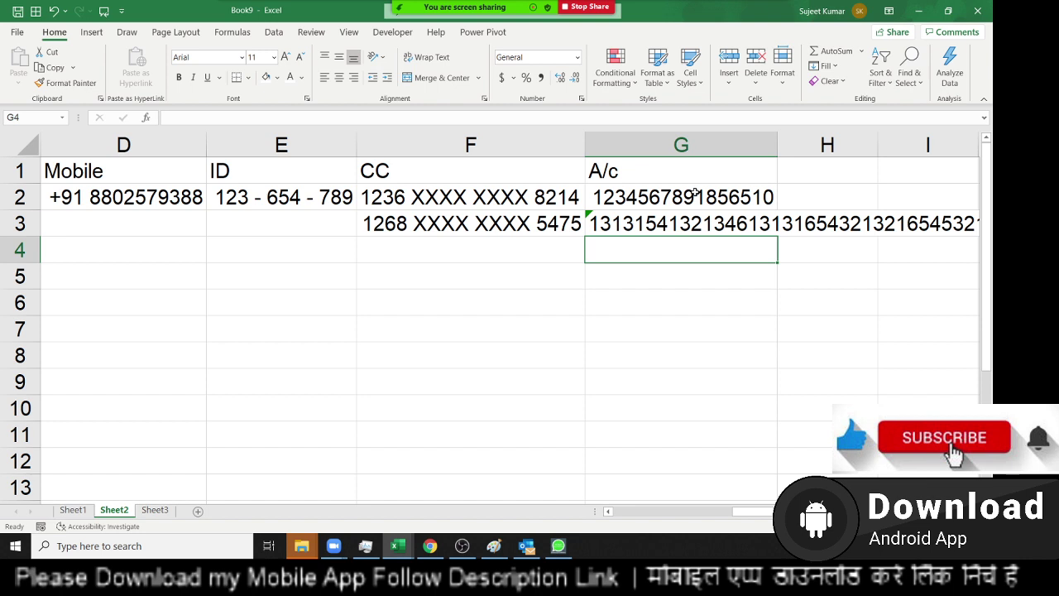
{"action": "key", "text": "Up"}
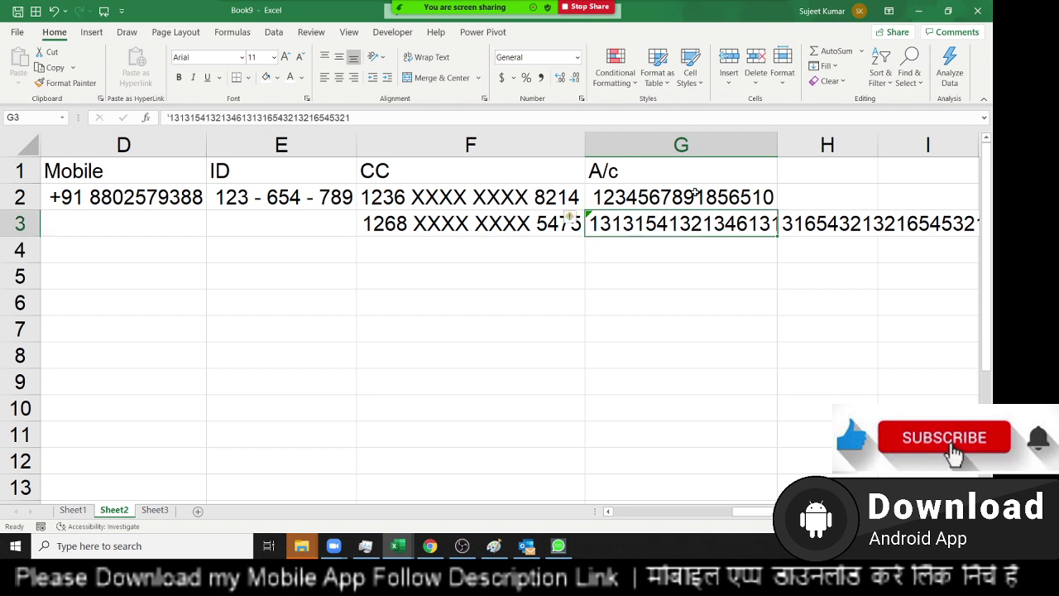
{"action": "key", "text": "Down"}
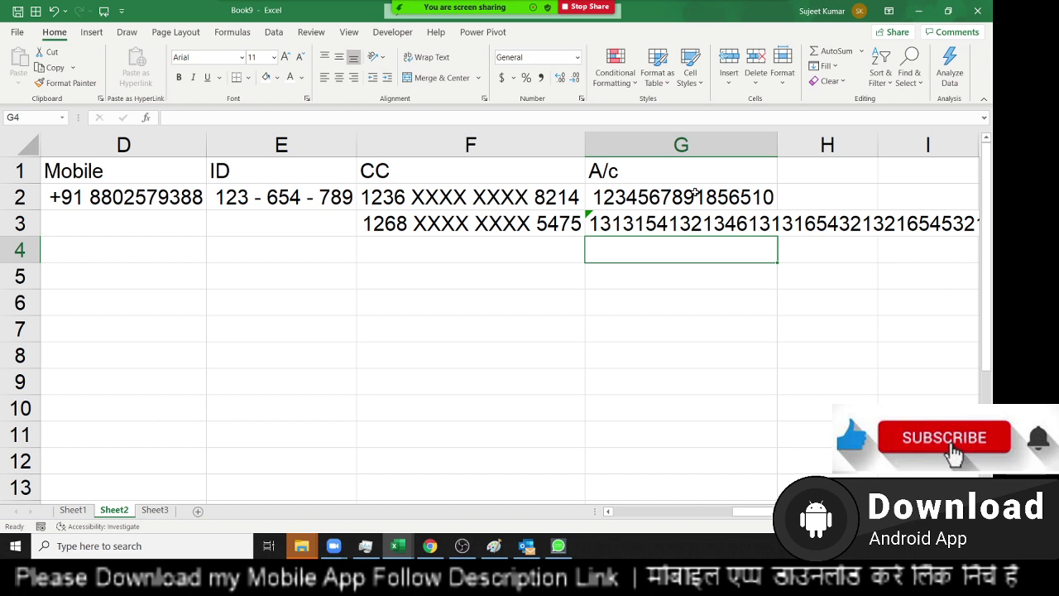
{"action": "key", "text": "Left"}
{"action": "key", "text": "Left"}
{"action": "key", "text": "Left"}
{"action": "key", "text": "Left"}
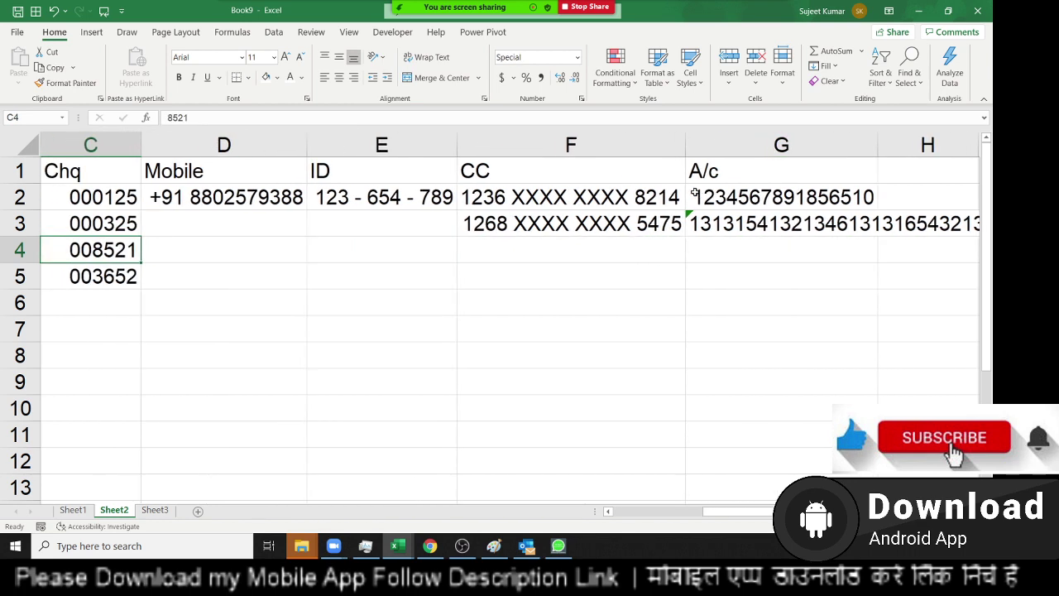
Step: Reset D2 to General format, removing the +91 prefix
{"action": "key", "text": "Up"}
{"action": "key", "text": "Up"}
{"action": "key", "text": "Right"}
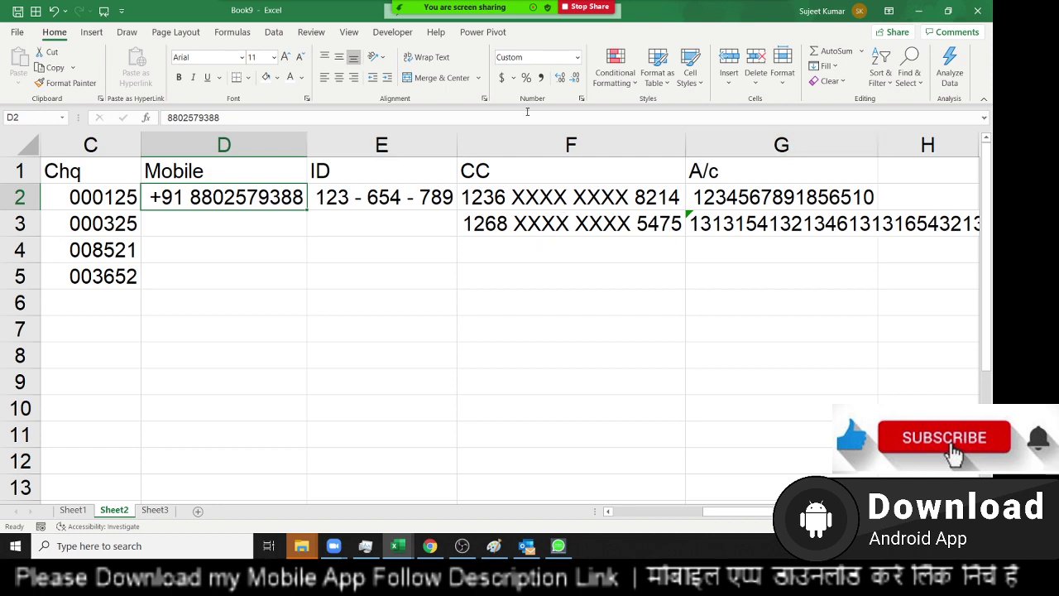
{"action": "left_click", "coordinate": [581, 99]}
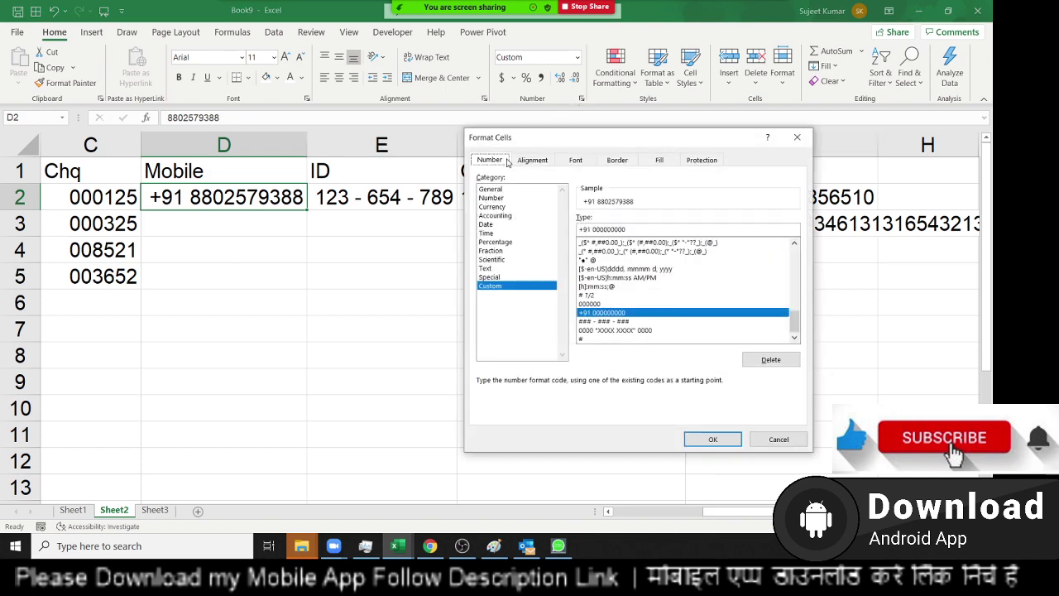
{"action": "left_click", "coordinate": [506, 191]}
{"action": "left_click", "coordinate": [719, 439]}
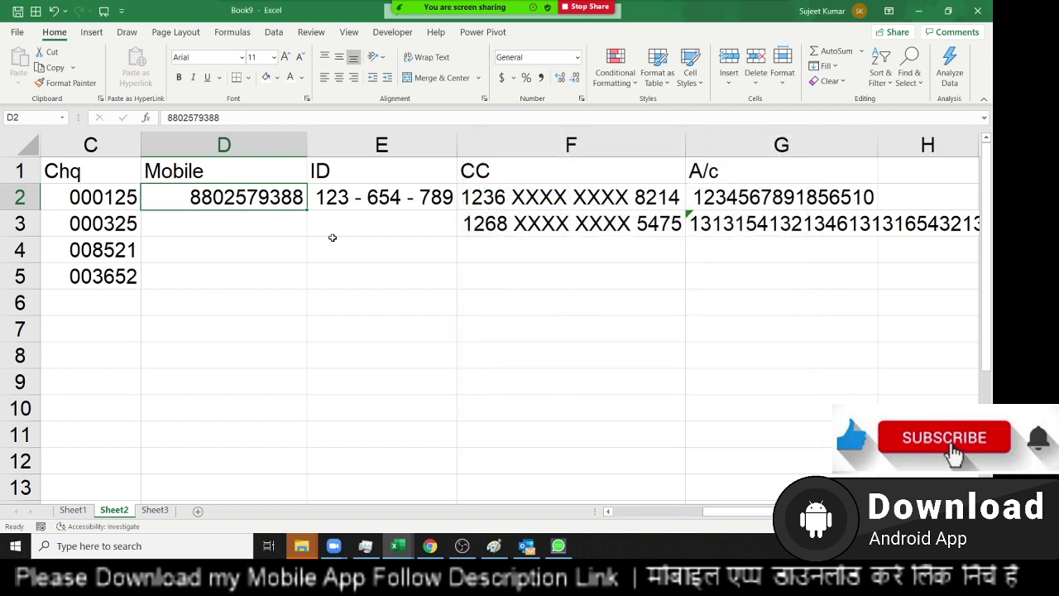
Step: Reset E2 to General format so it shows 123654789 without dashes
{"action": "left_click", "coordinate": [348, 204]}
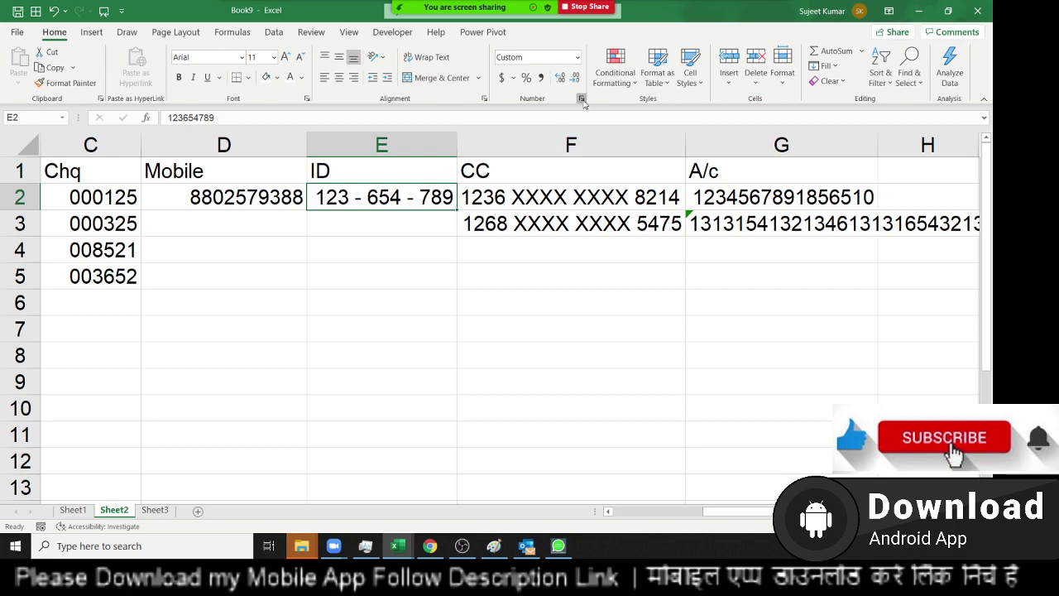
{"action": "left_click", "coordinate": [582, 99]}
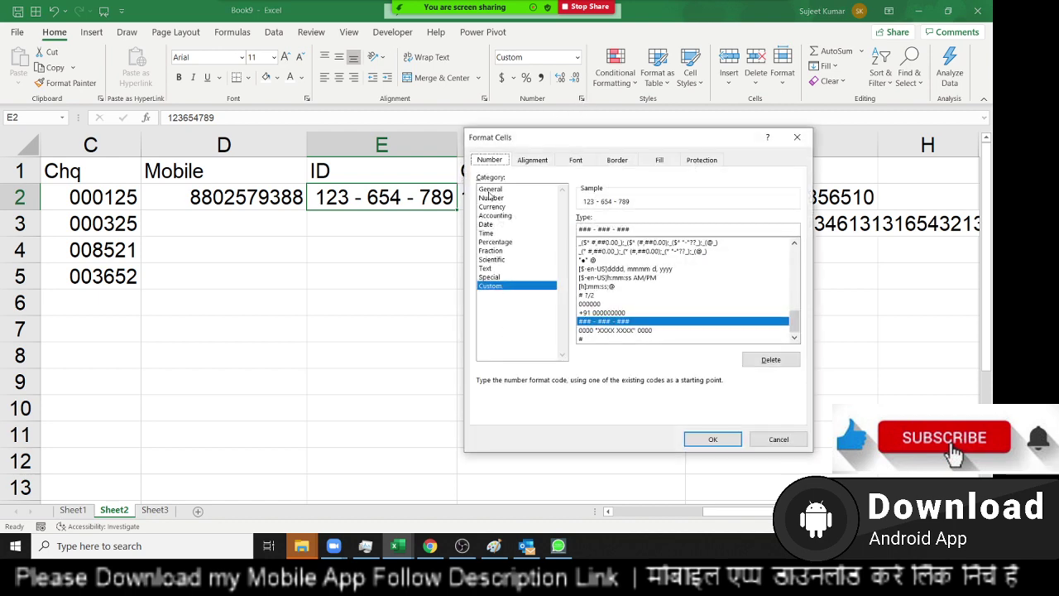
{"action": "left_click", "coordinate": [490, 190]}
{"action": "left_click", "coordinate": [695, 440]}
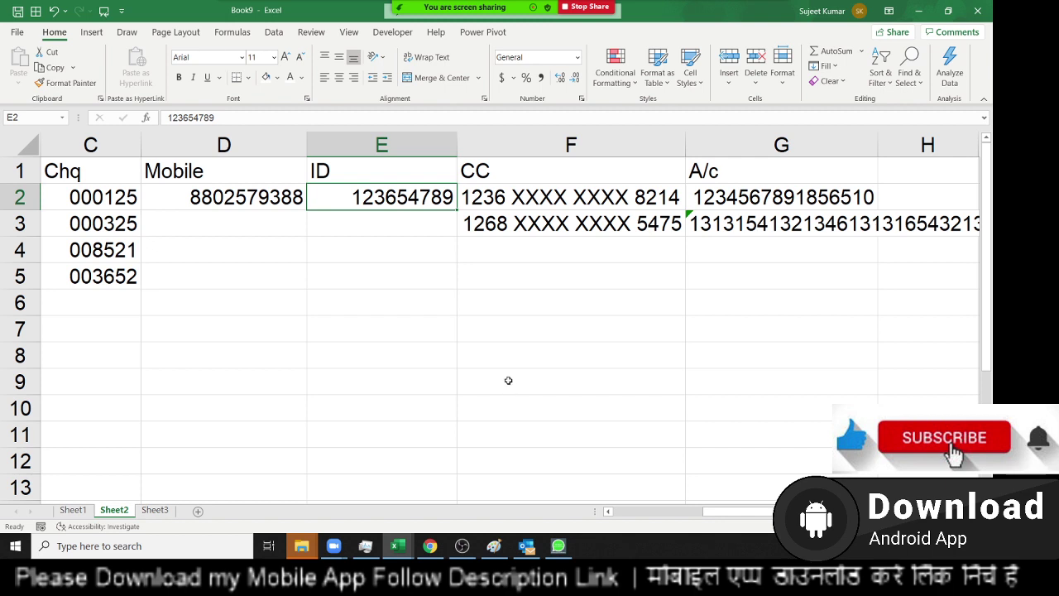
{"action": "left_click", "coordinate": [454, 14]}
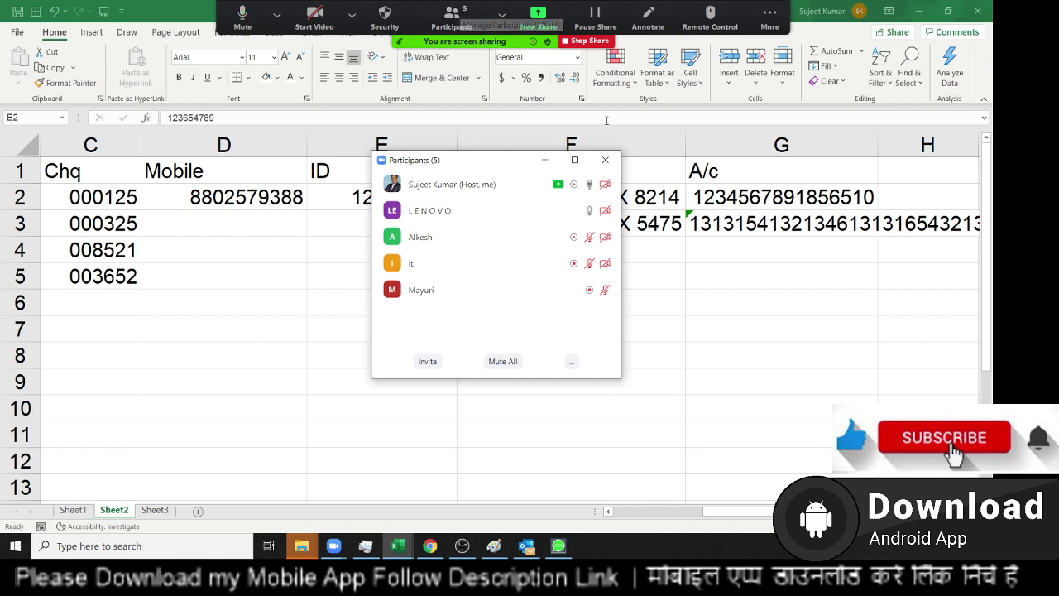
{"action": "left_click", "coordinate": [608, 165]}
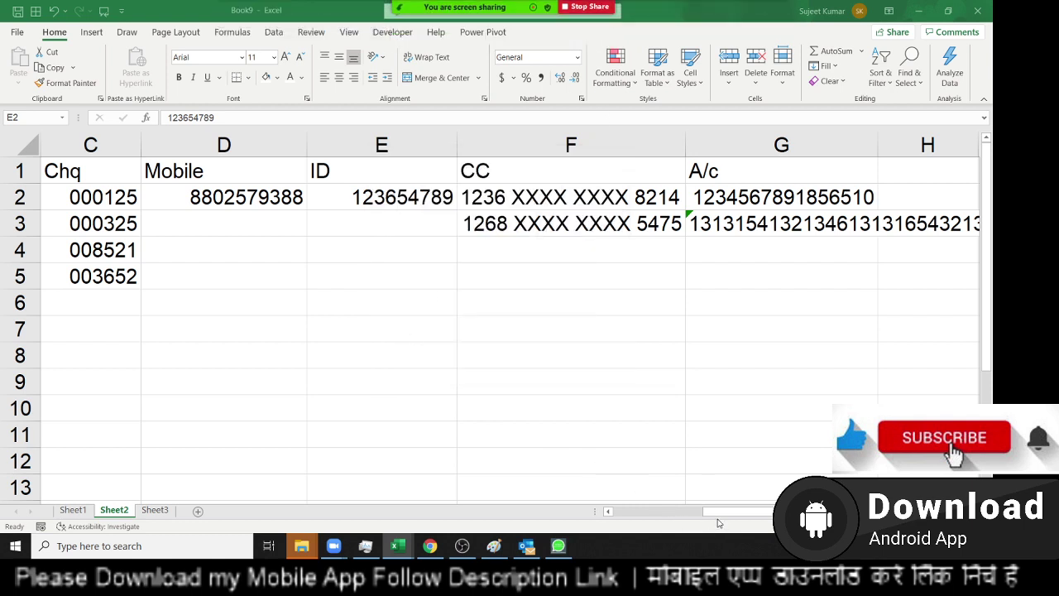
Step: Enter 1500 in D8, then overwrite it with the text MRP 1500
{"action": "scroll", "coordinate": [333, 343], "scroll_direction": "down", "scroll_amount": 2}
{"action": "scroll", "coordinate": [255, 245], "scroll_direction": "down", "scroll_amount": 1}
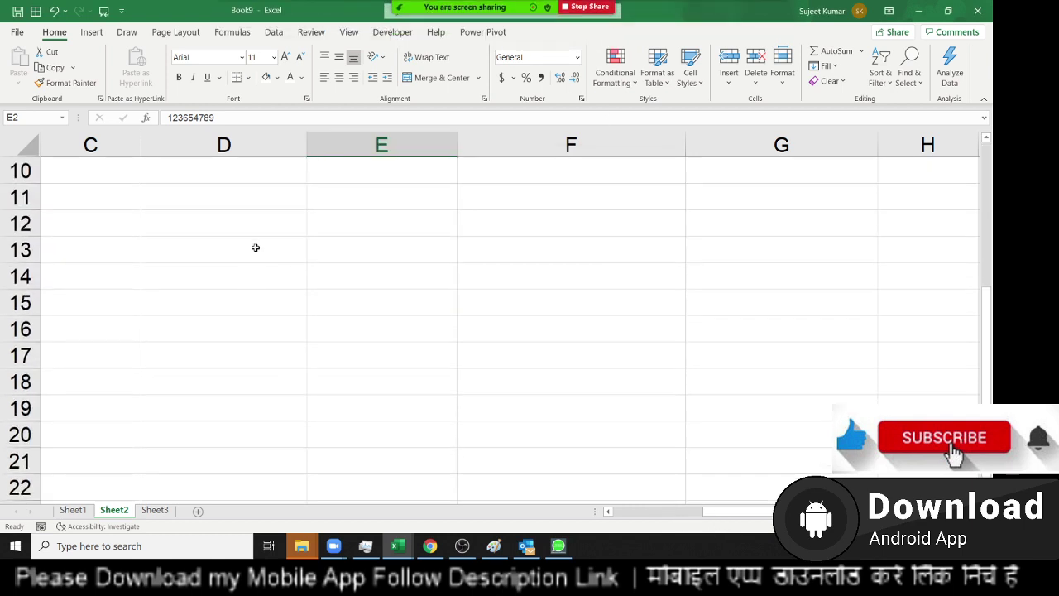
{"action": "scroll", "coordinate": [248, 274], "scroll_direction": "up", "scroll_amount": 3}
{"action": "scroll", "coordinate": [248, 310], "scroll_direction": "down", "scroll_amount": 1}
{"action": "left_click", "coordinate": [249, 271]}
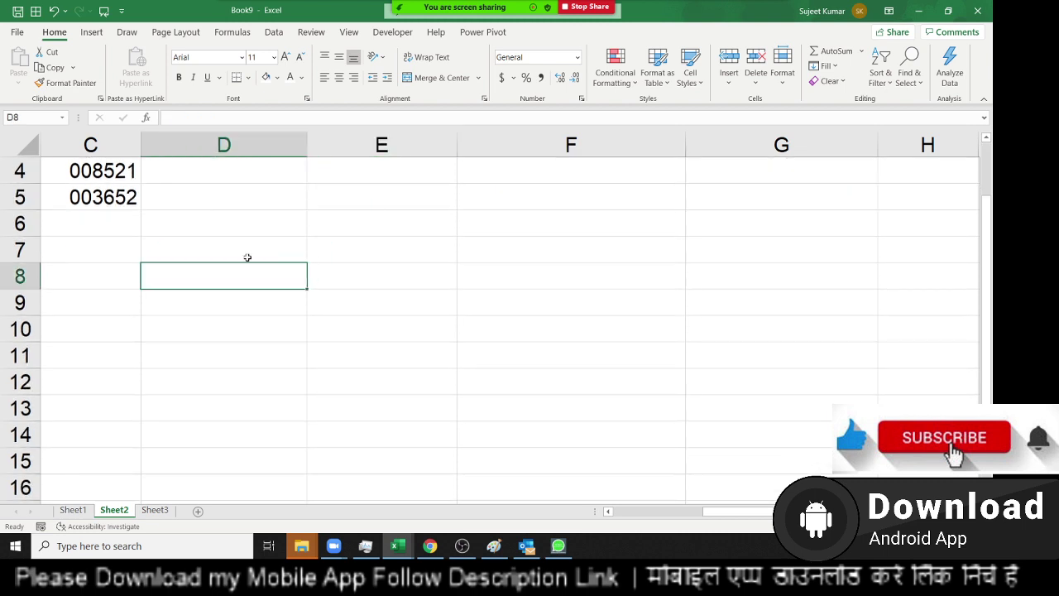
{"action": "type", "text": "150"}
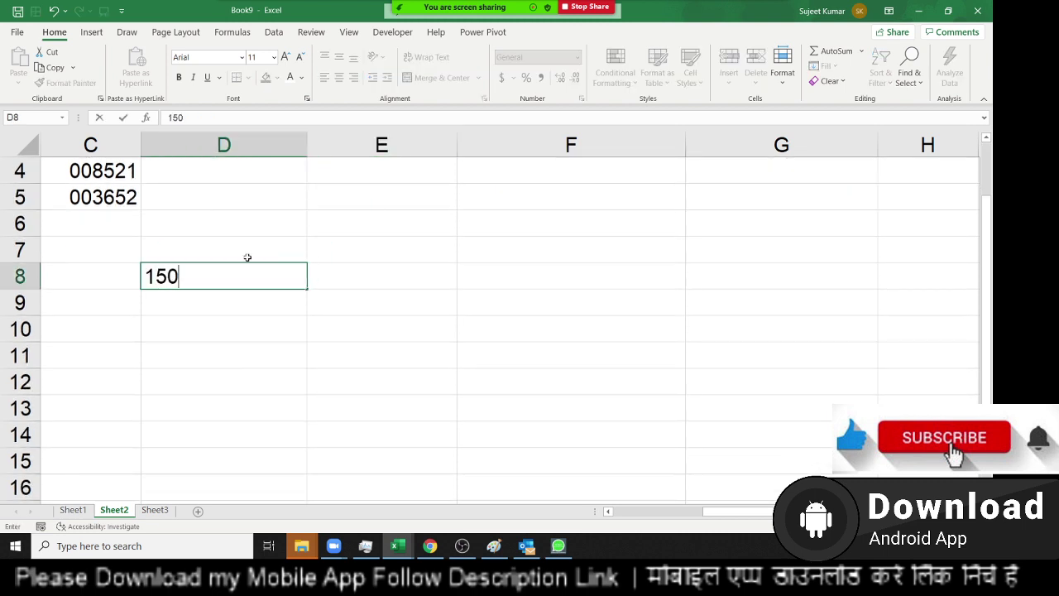
{"action": "type", "text": "0"}
{"action": "key", "text": "Return"}
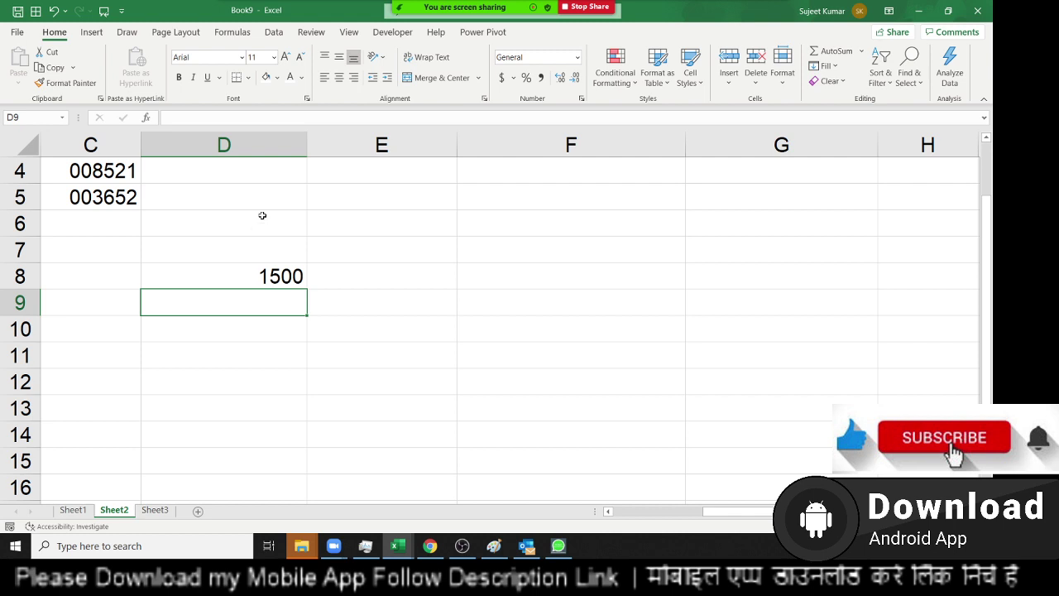
{"action": "key", "text": "Up"}
{"action": "type", "text": "M"}
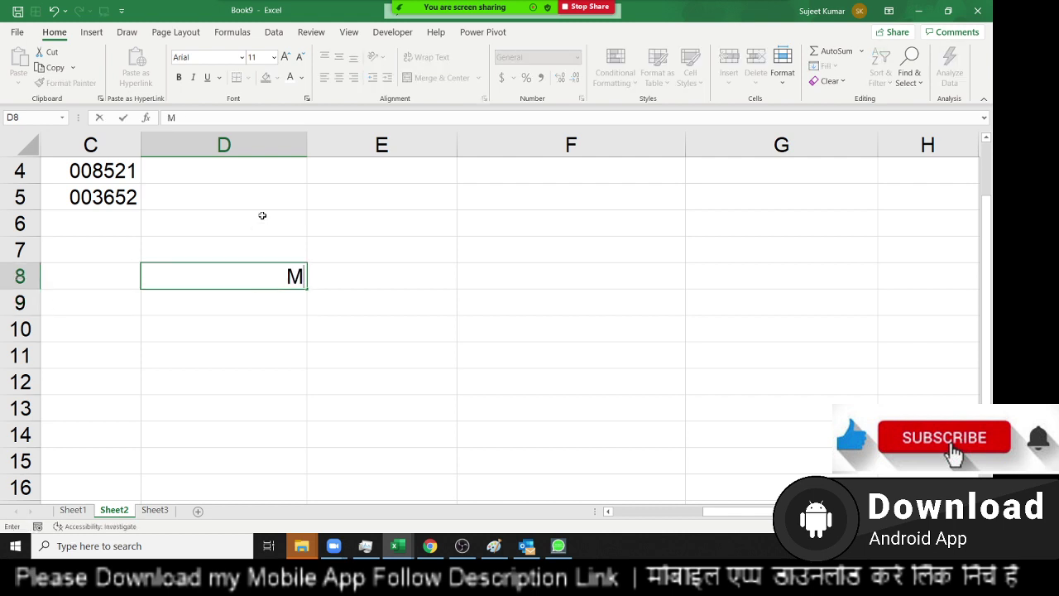
{"action": "type", "text": "RP 1500"}
{"action": "key", "text": "Return"}
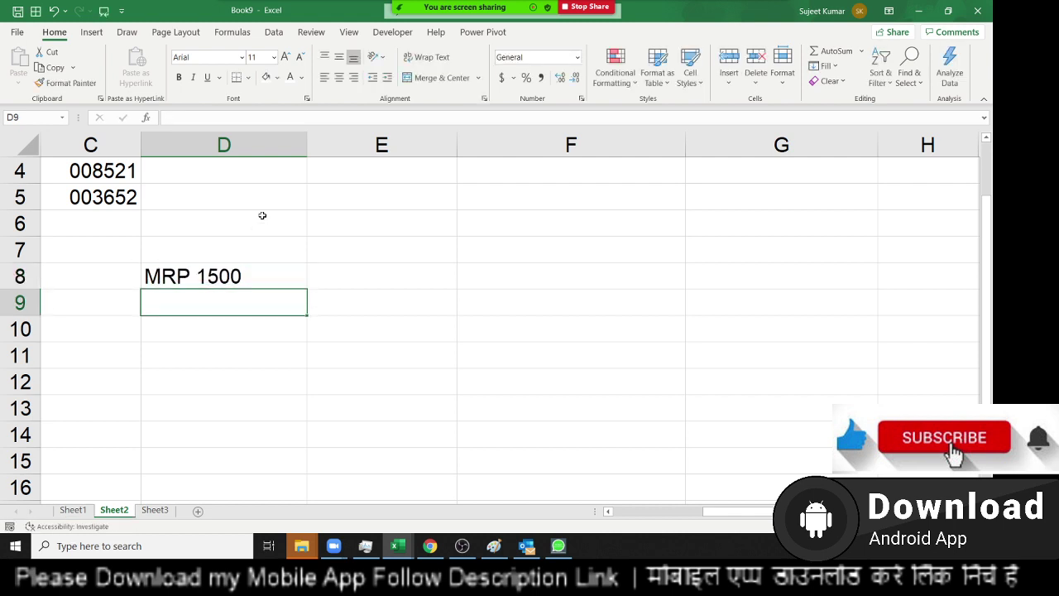
Step: Enter =D8+20 in E8, which returns #VALUE!, and inspect D8's text content
{"action": "key", "text": "Up"}
{"action": "key", "text": "Right"}
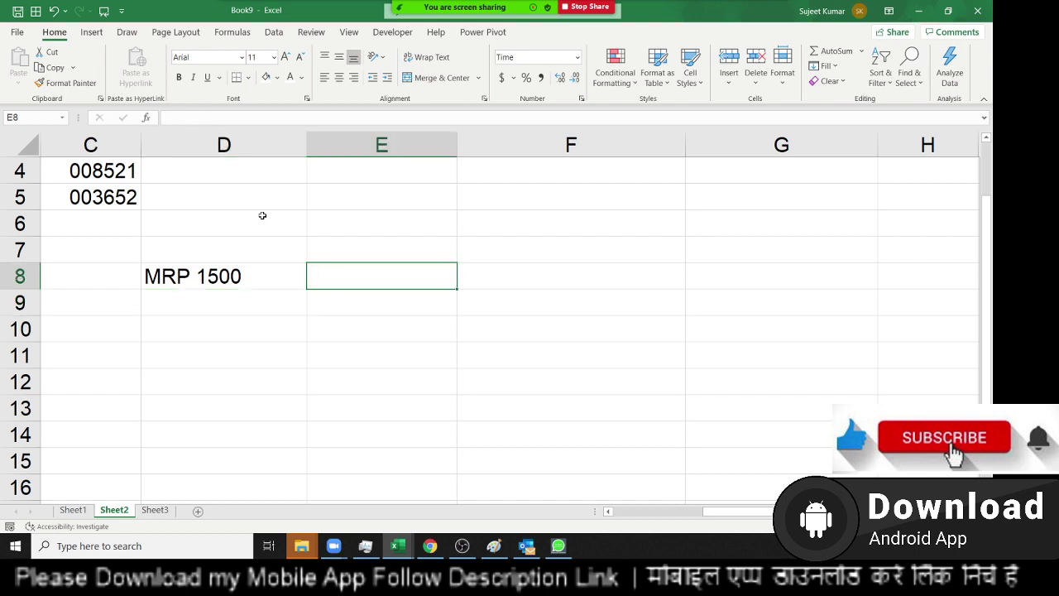
{"action": "type", "text": "="}
{"action": "key", "text": "Left"}
{"action": "type", "text": "+20"}
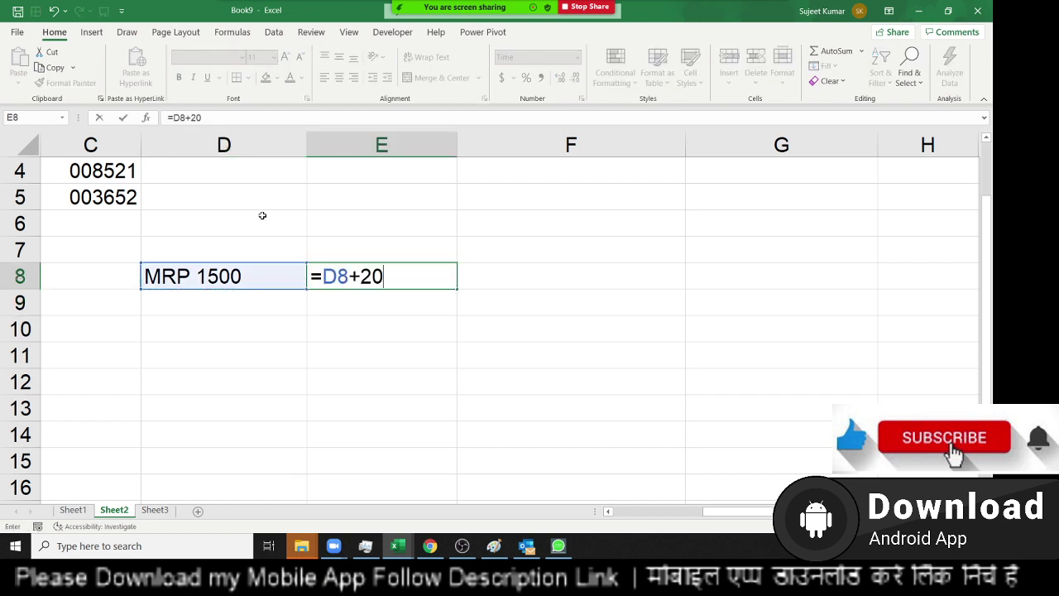
{"action": "key", "text": "Return"}
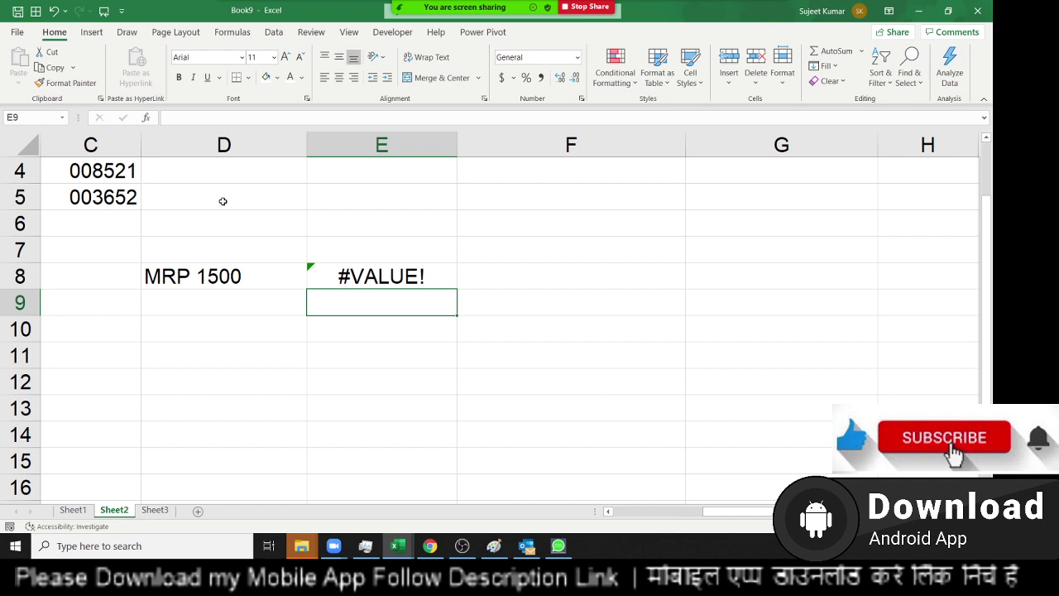
{"action": "left_click", "coordinate": [188, 272]}
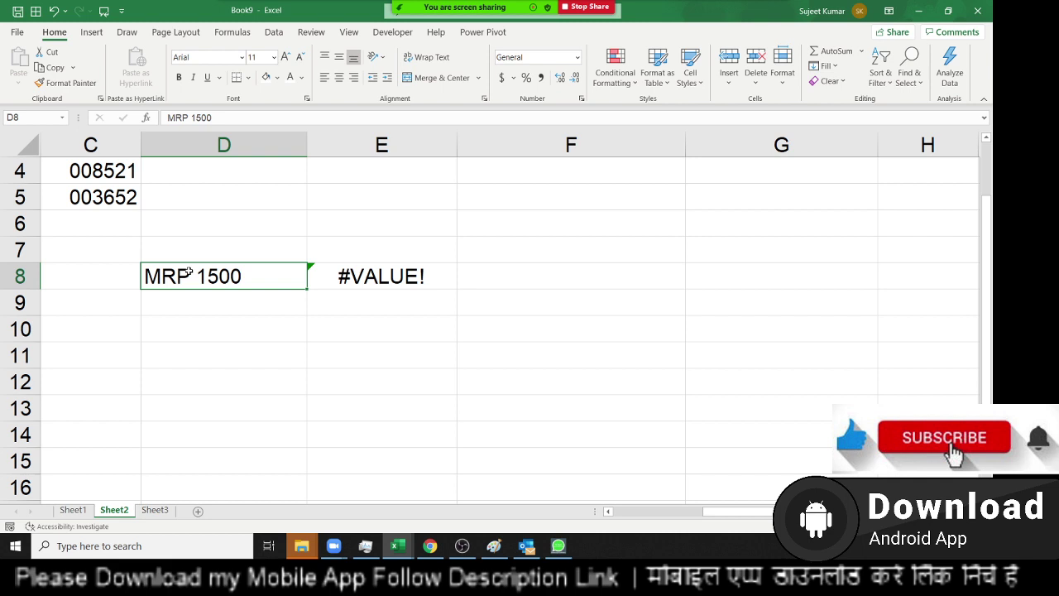
Step: Enter the number 1500 in D9
{"action": "left_click", "coordinate": [217, 308]}
{"action": "type", "text": "1"}
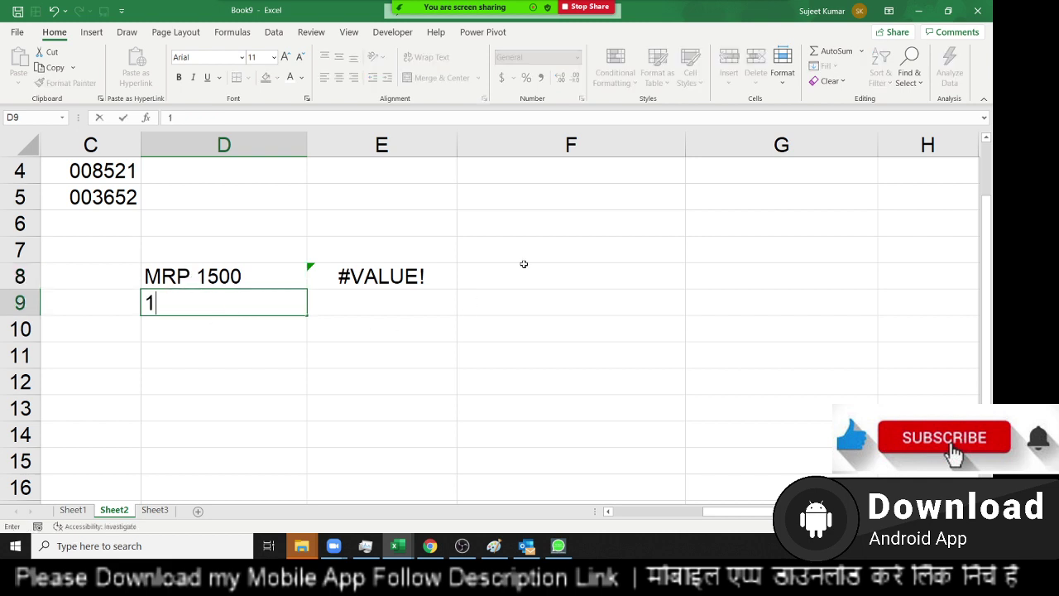
{"action": "type", "text": "500"}
{"action": "key", "text": "Return"}
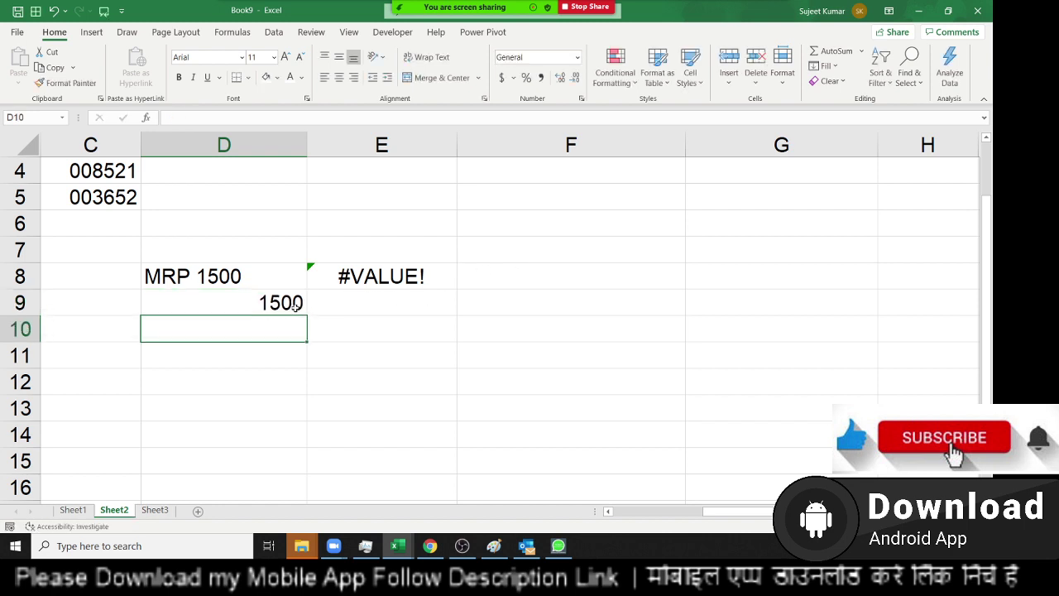
Step: Give D9 a custom "MRP" number format and confirm it still stores 1500
{"action": "left_click", "coordinate": [280, 309]}
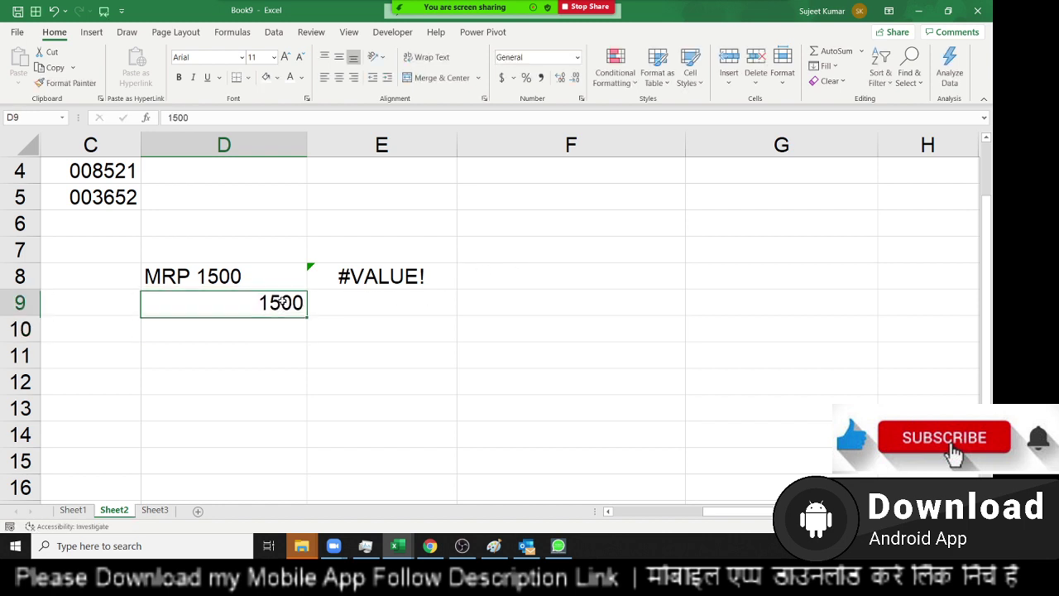
{"action": "left_click", "coordinate": [582, 98]}
{"action": "left_click", "coordinate": [487, 286]}
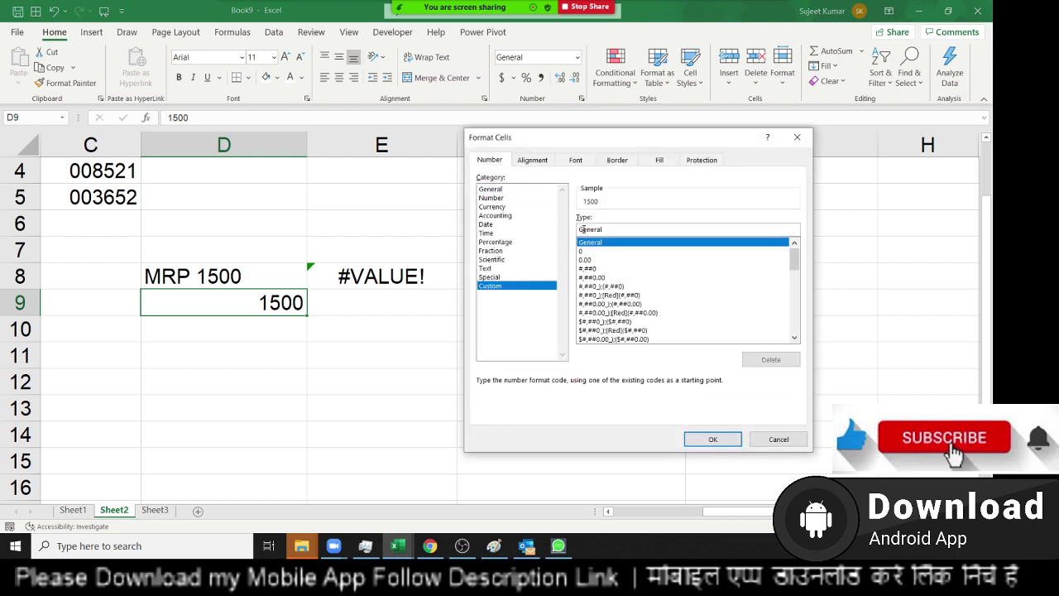
{"action": "key", "text": "End"}
{"action": "double_click", "coordinate": [656, 232]}
{"action": "type", "text": "\""}
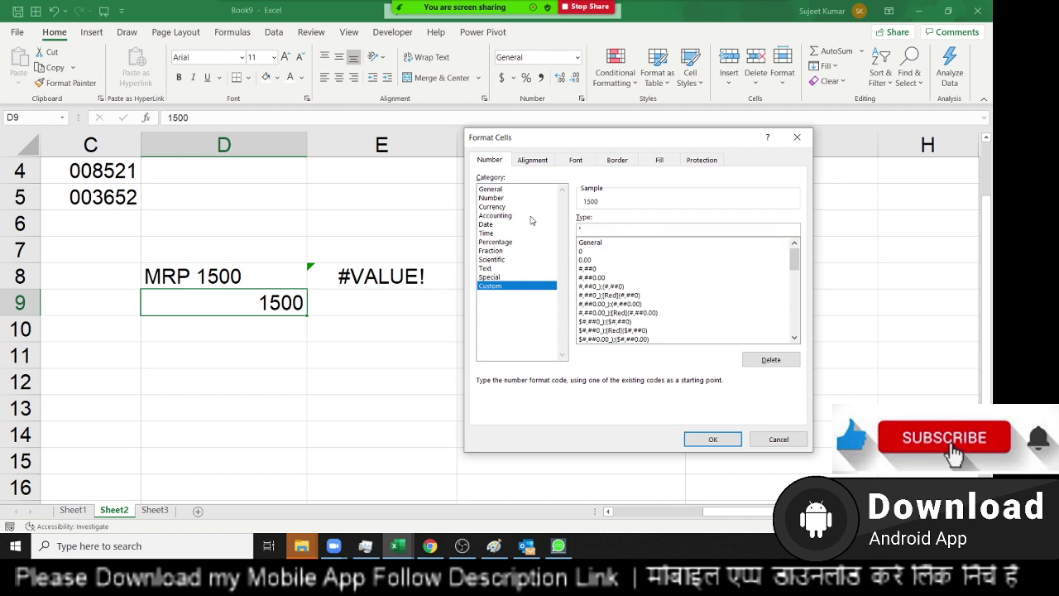
{"action": "type", "text": "MR"}
{"action": "key", "text": "BackSpace"}
{"action": "type", "text": "RP\""}
{"action": "left_click", "coordinate": [711, 440]}
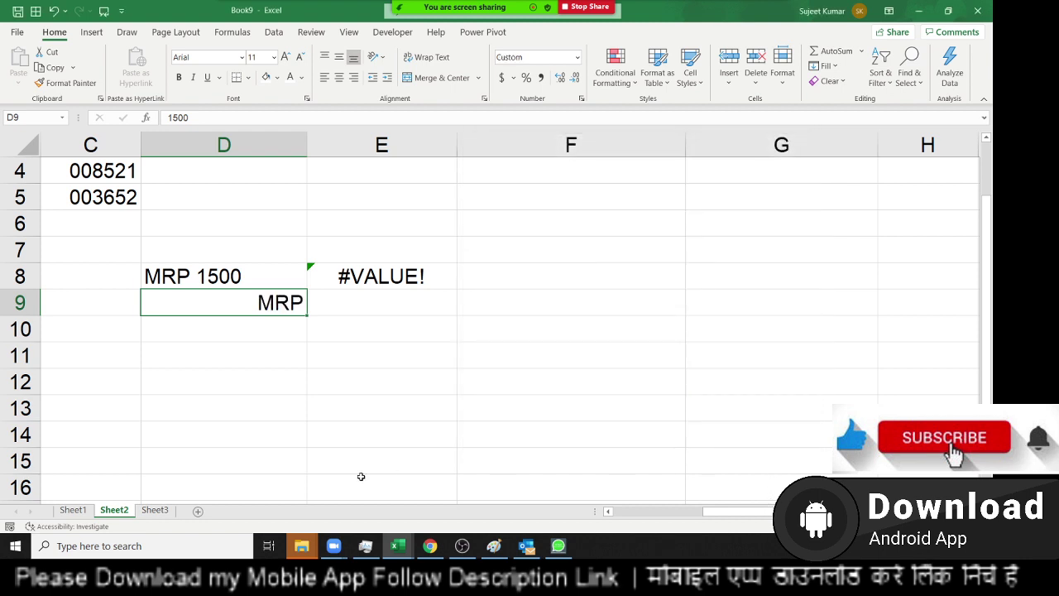
{"action": "left_click", "coordinate": [181, 118]}
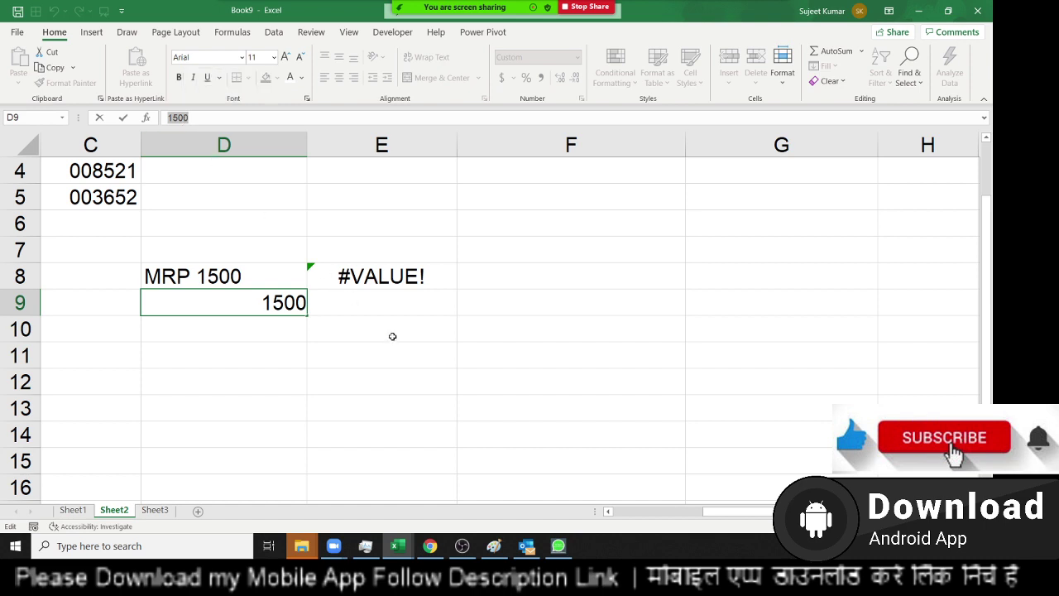
{"action": "left_click", "coordinate": [416, 357]}
Step: Extend D9's custom format to "MRP" 0, then "MRP" 00
{"action": "left_click", "coordinate": [300, 309]}
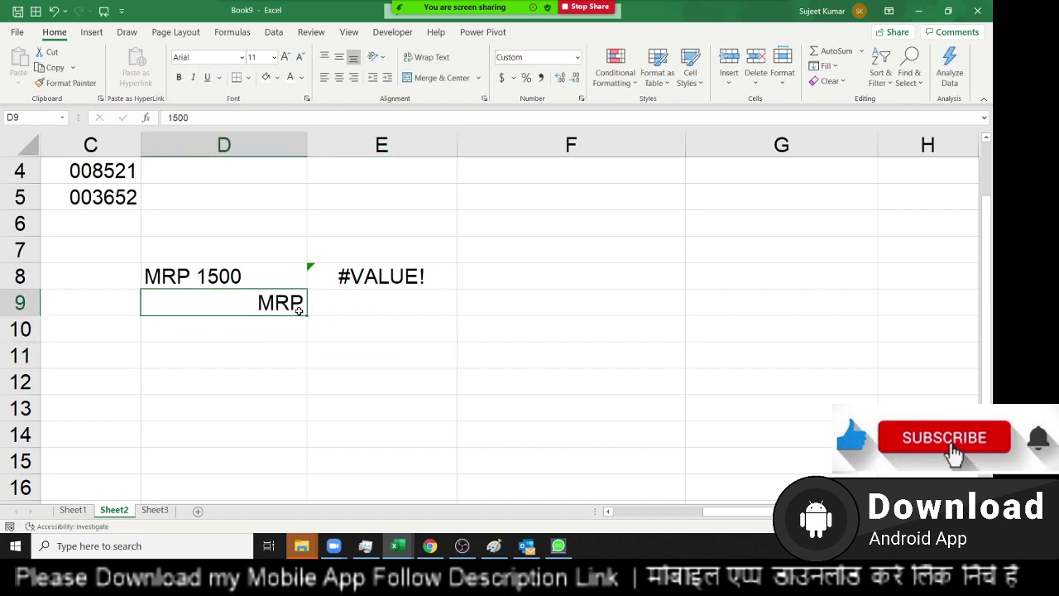
{"action": "left_click", "coordinate": [582, 98]}
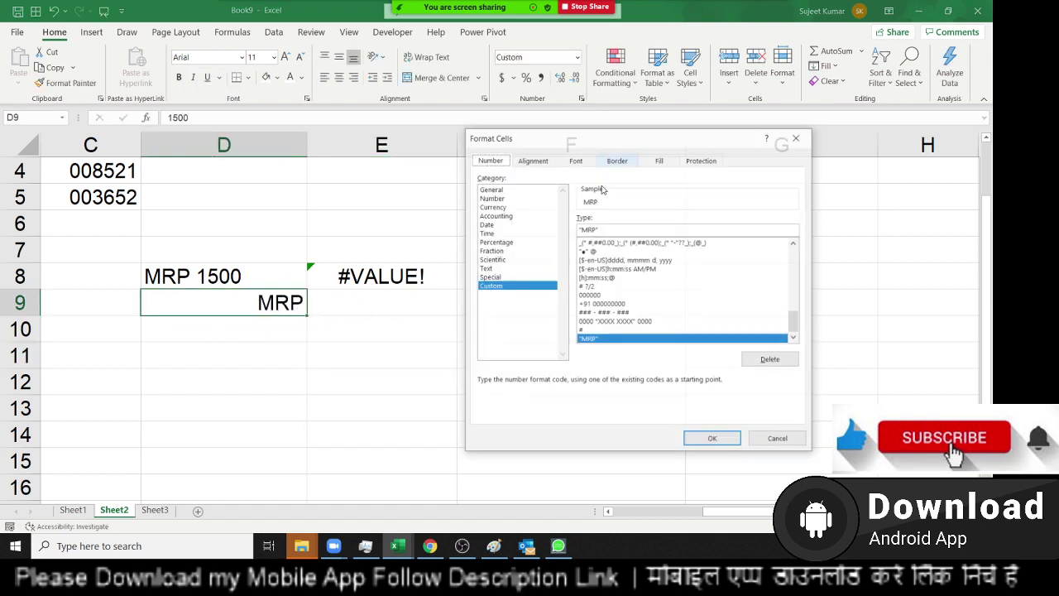
{"action": "left_click", "coordinate": [637, 230]}
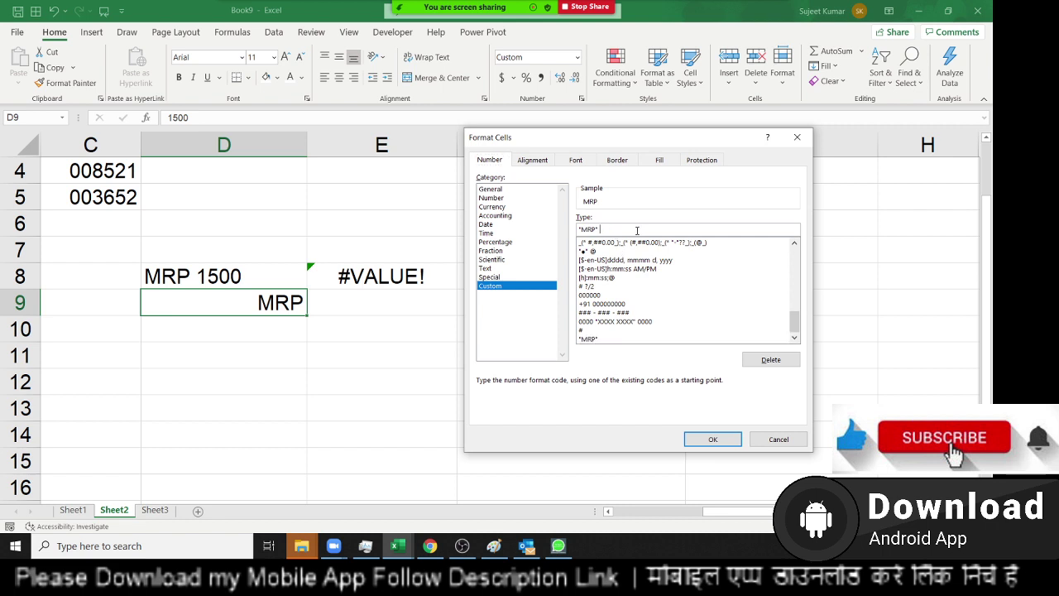
{"action": "type", "text": "0"}
{"action": "key", "text": "Return"}
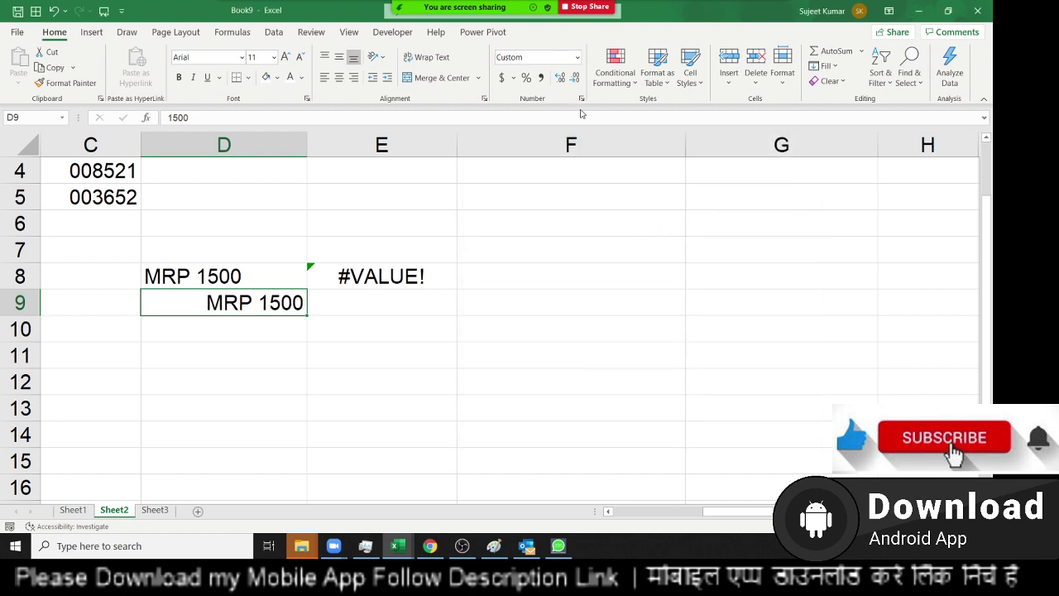
{"action": "left_click", "coordinate": [581, 98]}
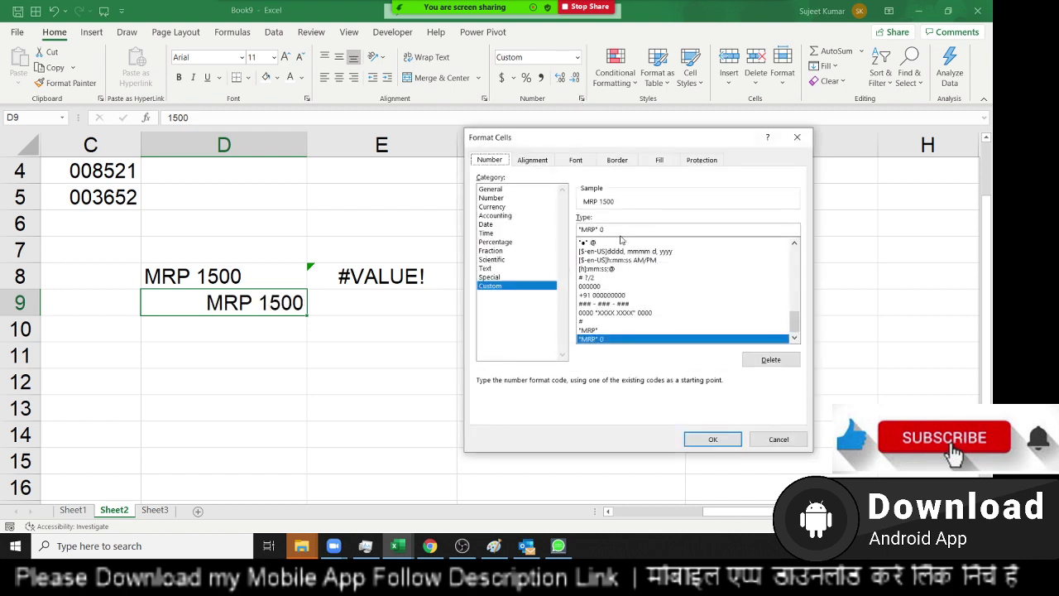
{"action": "left_click", "coordinate": [623, 229]}
{"action": "type", "text": "0"}
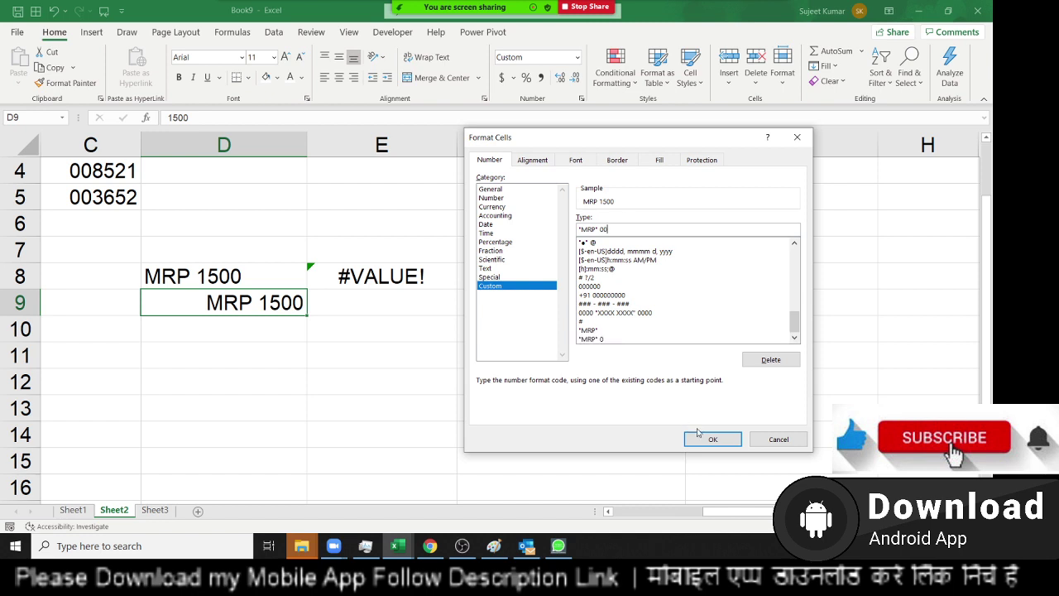
{"action": "left_click", "coordinate": [685, 435]}
{"action": "key", "text": "F2"}
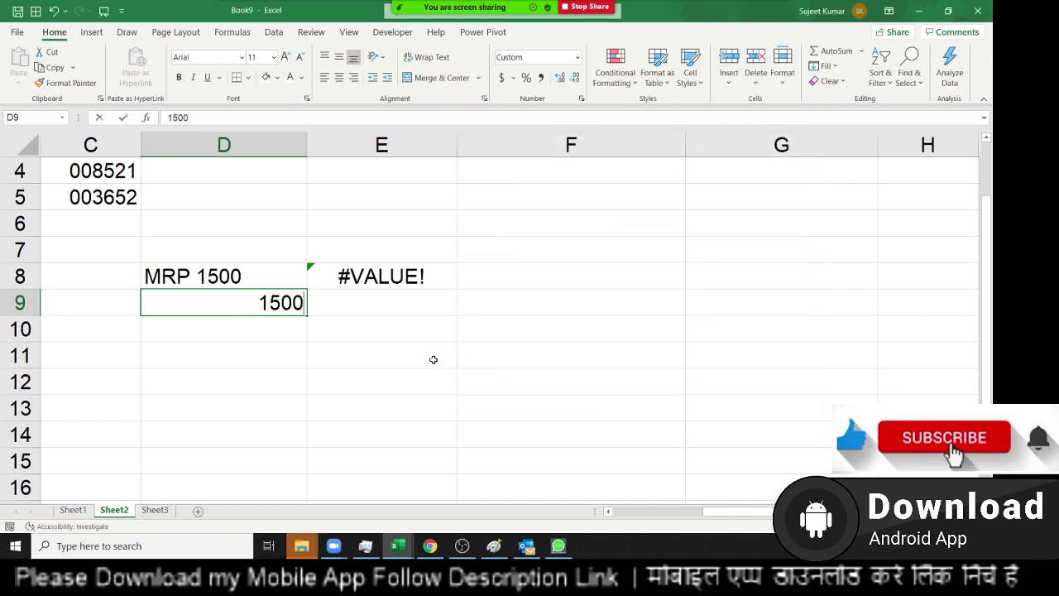
{"action": "key", "text": "Return"}
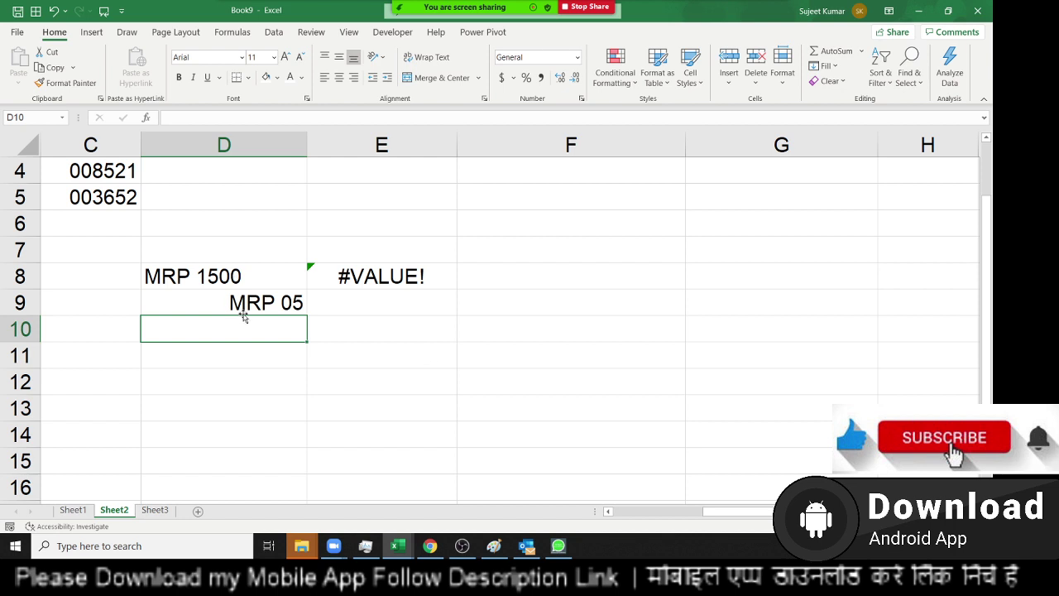
Step: Replace the 00 in D9's "MRP" format with # placeholders so it shows MRP 5
{"action": "left_click", "coordinate": [248, 305]}
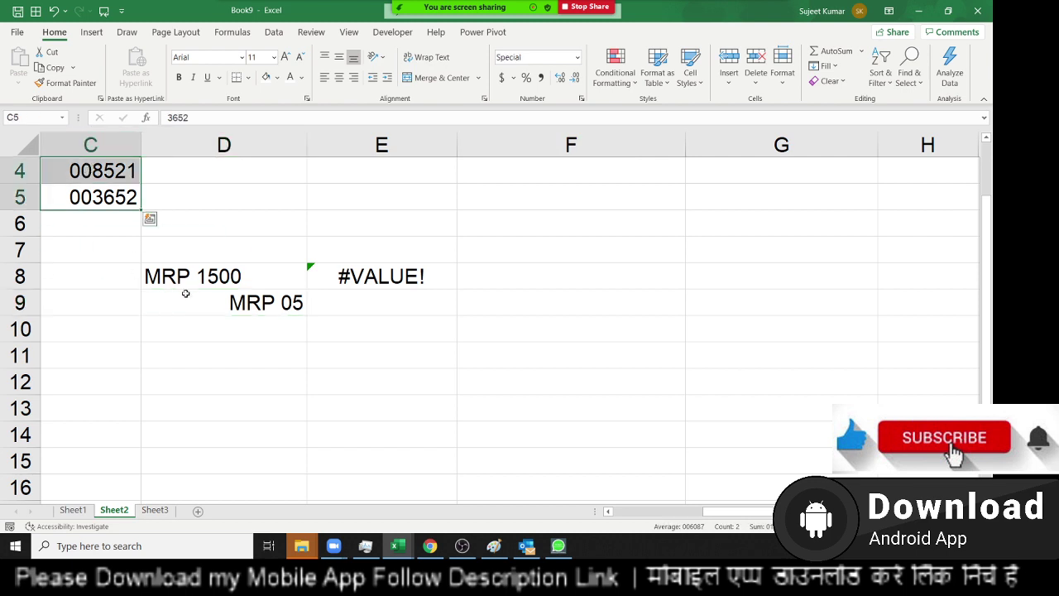
{"action": "left_click", "coordinate": [581, 99]}
{"action": "double_click", "coordinate": [608, 226]}
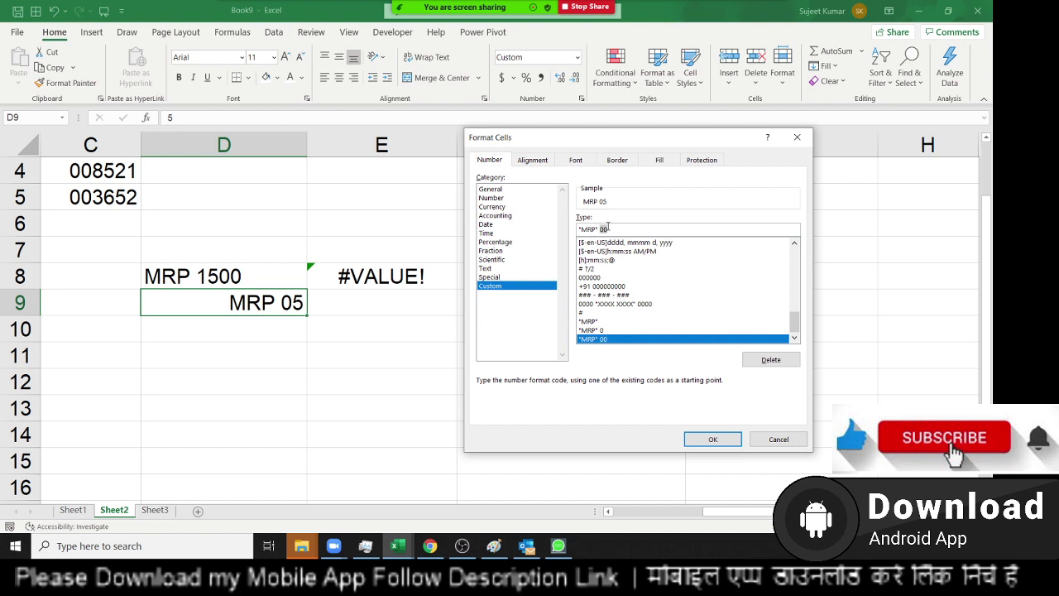
{"action": "type", "text": "##"}
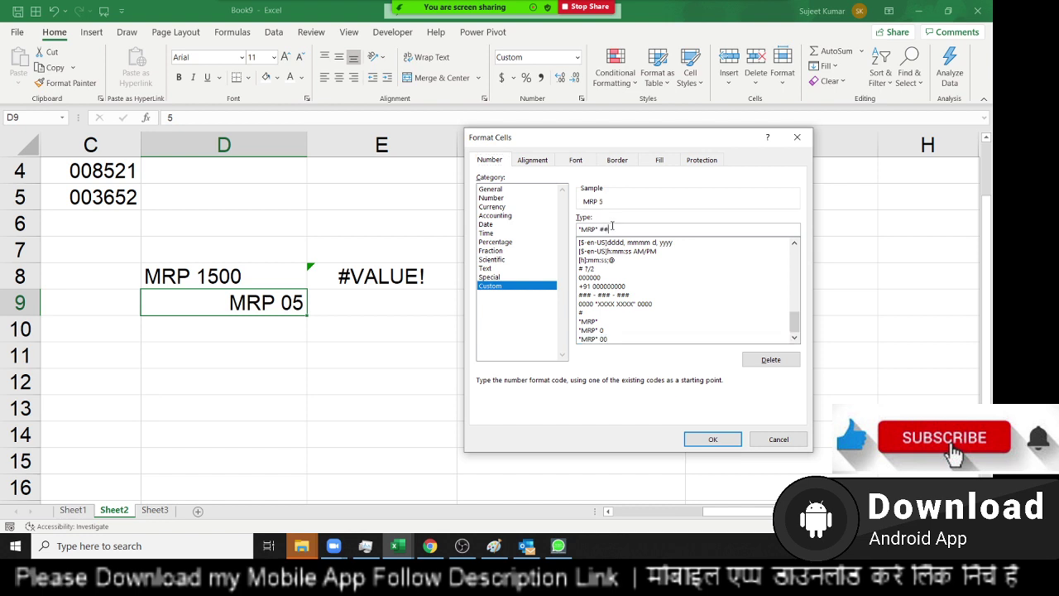
{"action": "key", "text": "Return"}
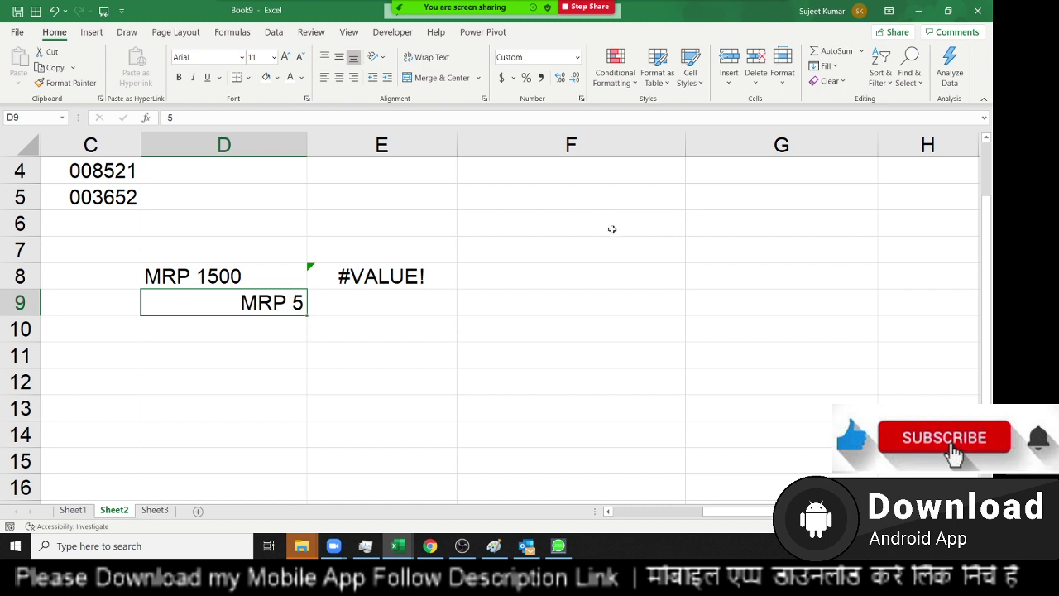
Step: Glance at the meeting participants list, then move the selection to empty cell D10
{"action": "left_click", "coordinate": [436, 14]}
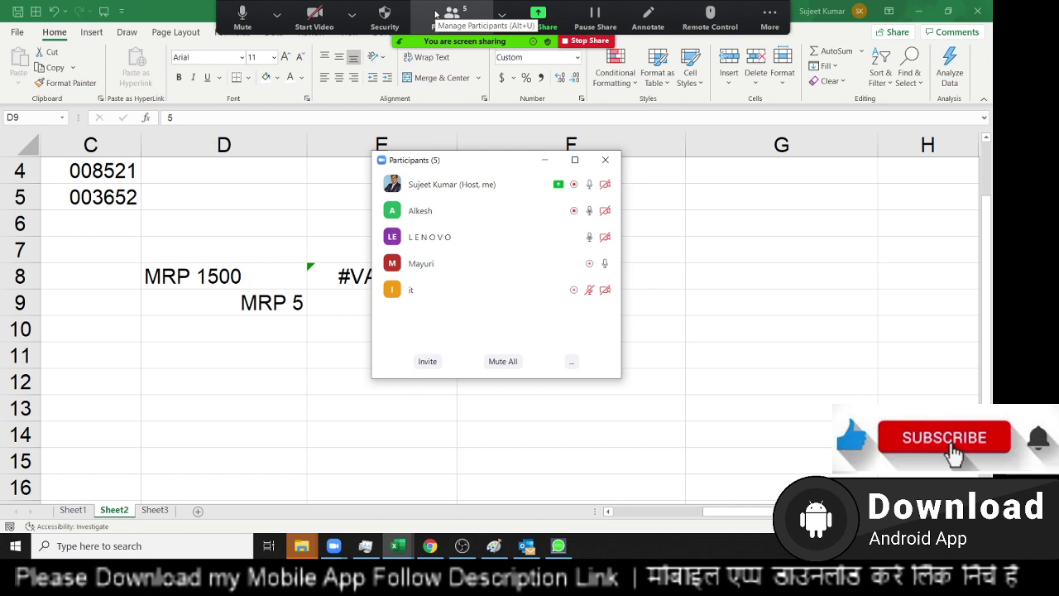
{"action": "left_click", "coordinate": [605, 160]}
{"action": "left_click", "coordinate": [296, 302]}
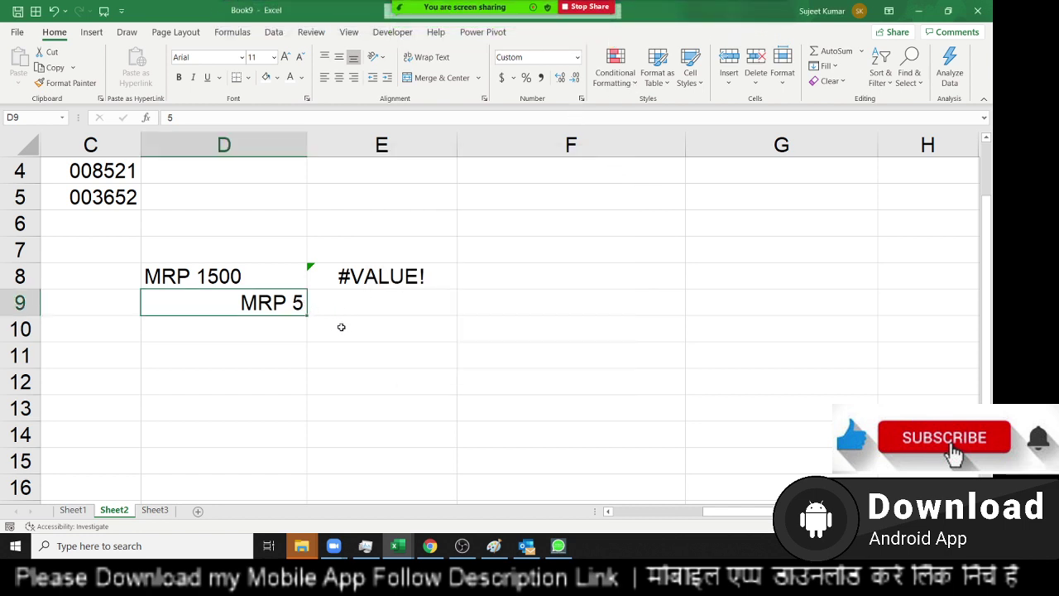
{"action": "left_click", "coordinate": [235, 325]}
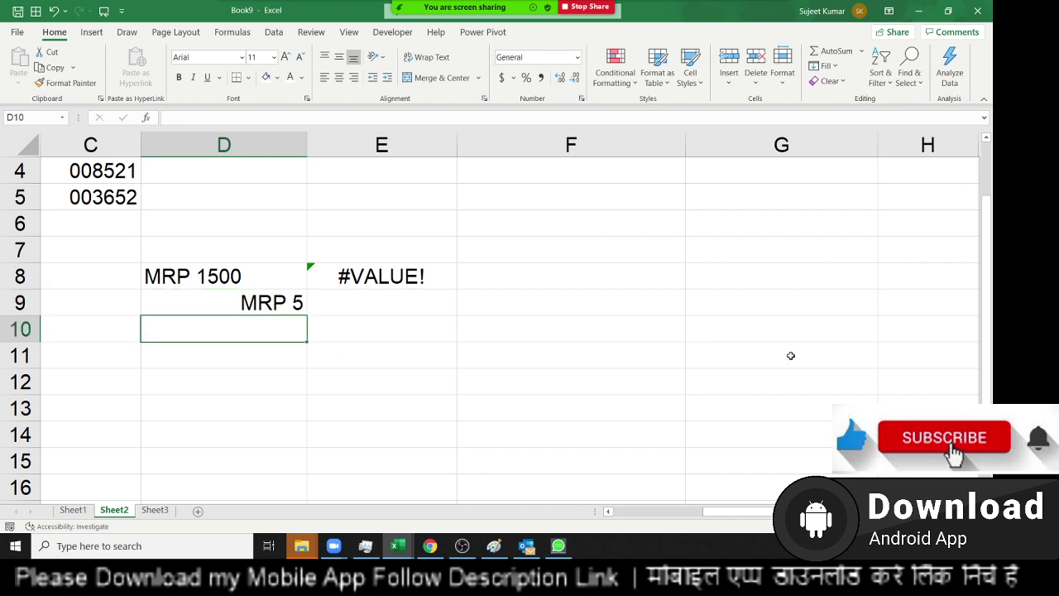
Step: Enter 1500 in D10 and apply the custom format 3 "DIS"
{"action": "type", "text": "1500"}
{"action": "key", "text": "Return"}
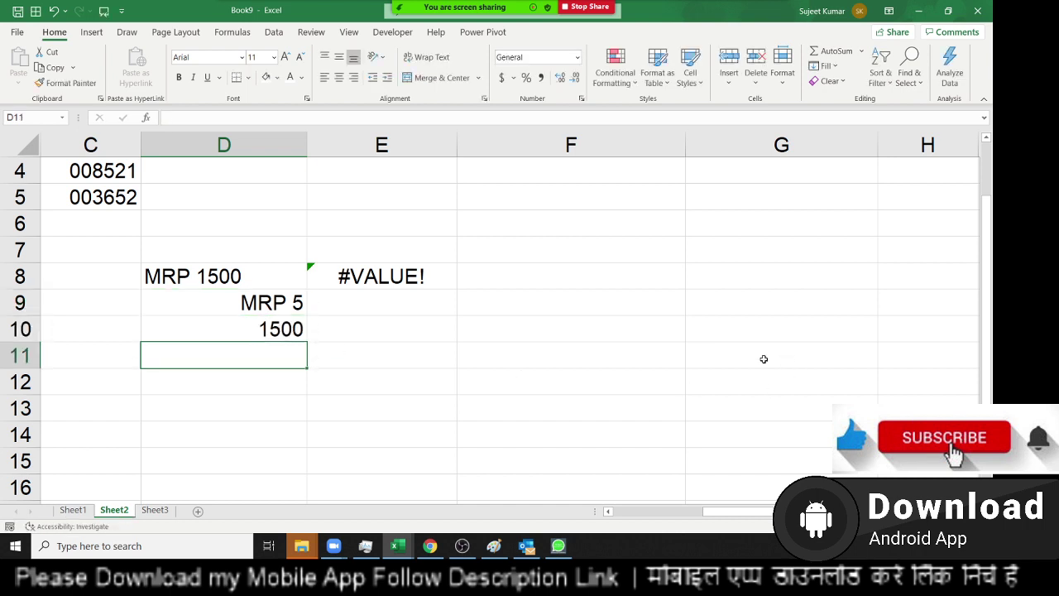
{"action": "left_click", "coordinate": [251, 326]}
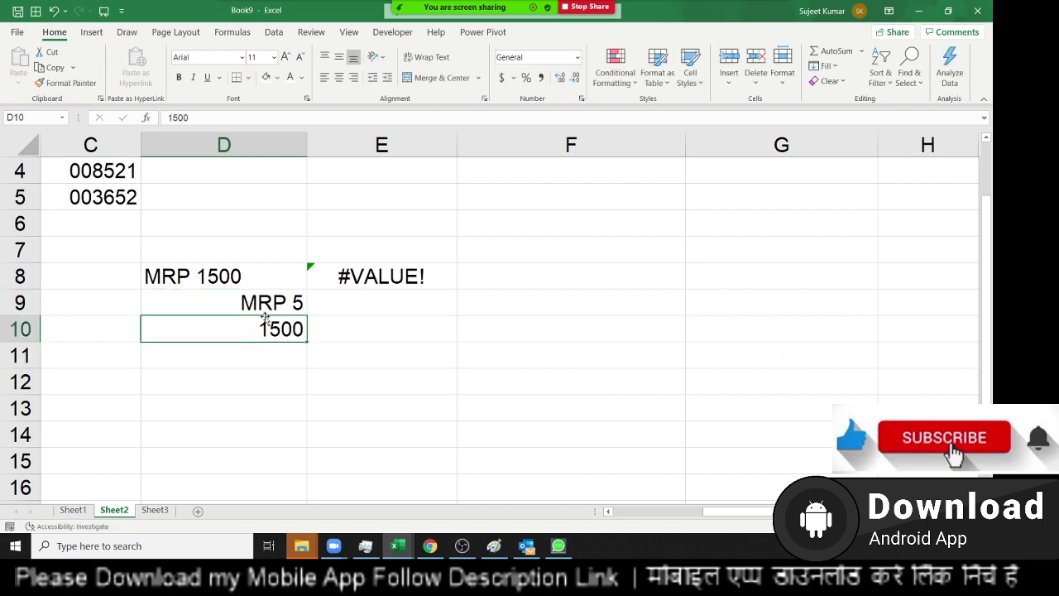
{"action": "left_click", "coordinate": [581, 99]}
{"action": "left_click", "coordinate": [493, 286]}
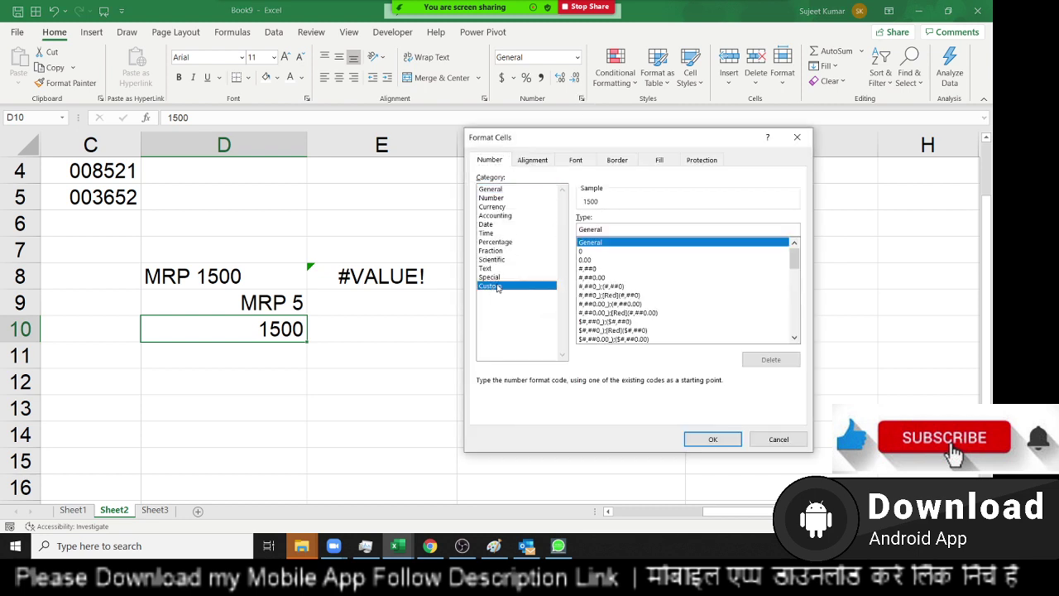
{"action": "double_click", "coordinate": [613, 228]}
{"action": "type", "text": "3 \"DIS"}
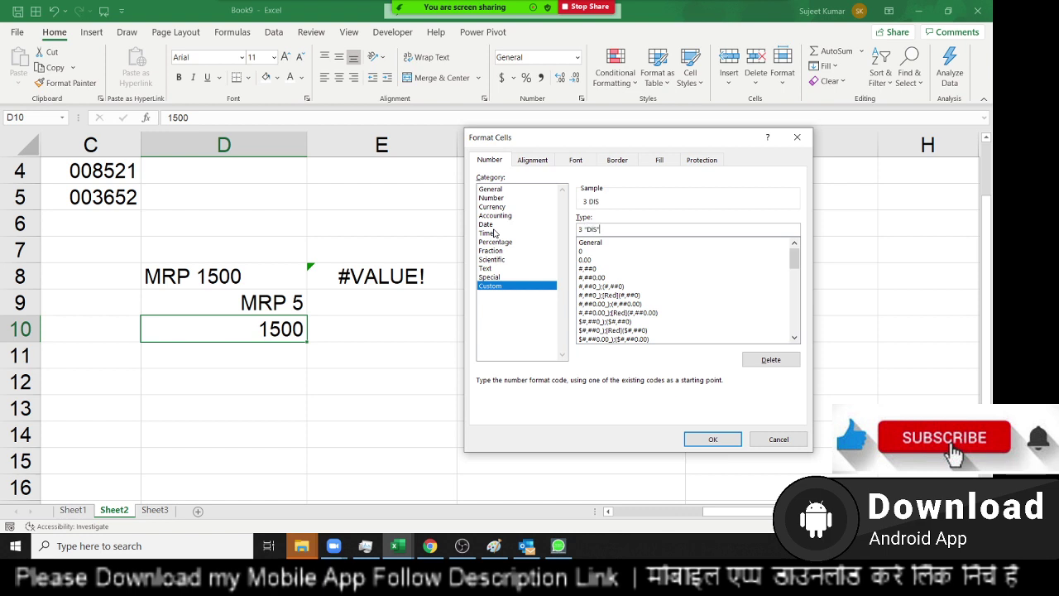
{"action": "key", "text": "Return"}
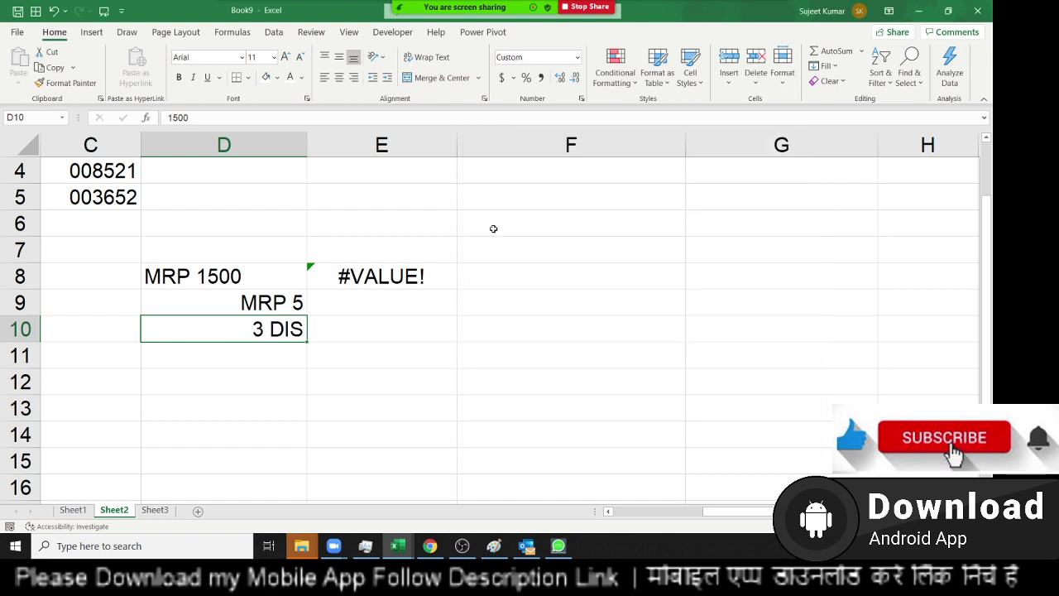
Step: Change D10's format to # "DIS" so it shows 1500 DIS, then bring Chrome forward
{"action": "left_click", "coordinate": [583, 98]}
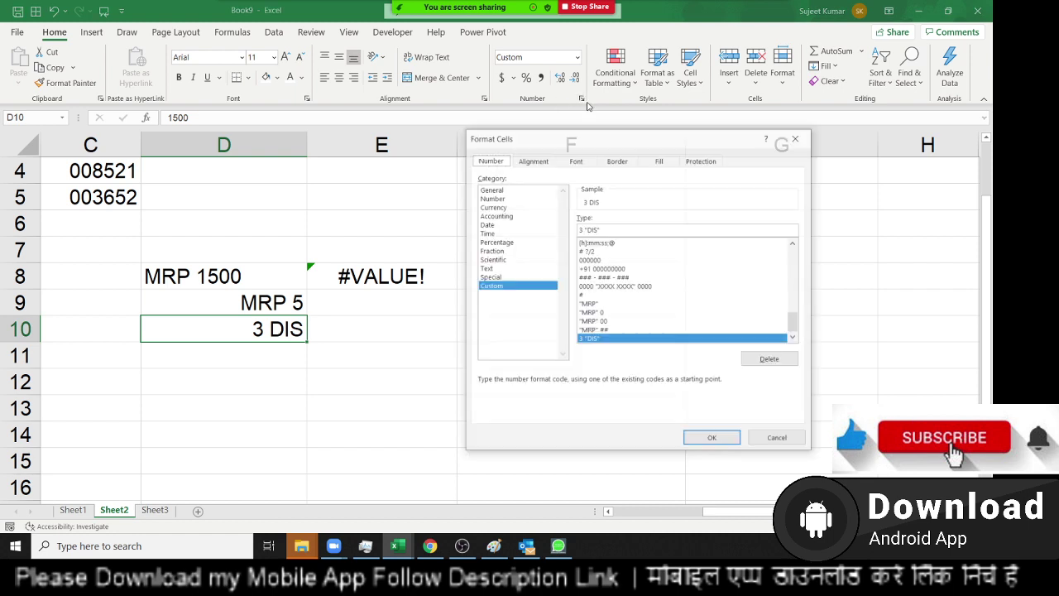
{"action": "left_click", "coordinate": [581, 229]}
{"action": "key", "text": "BackSpace"}
{"action": "type", "text": "#"}
{"action": "key", "text": "Return"}
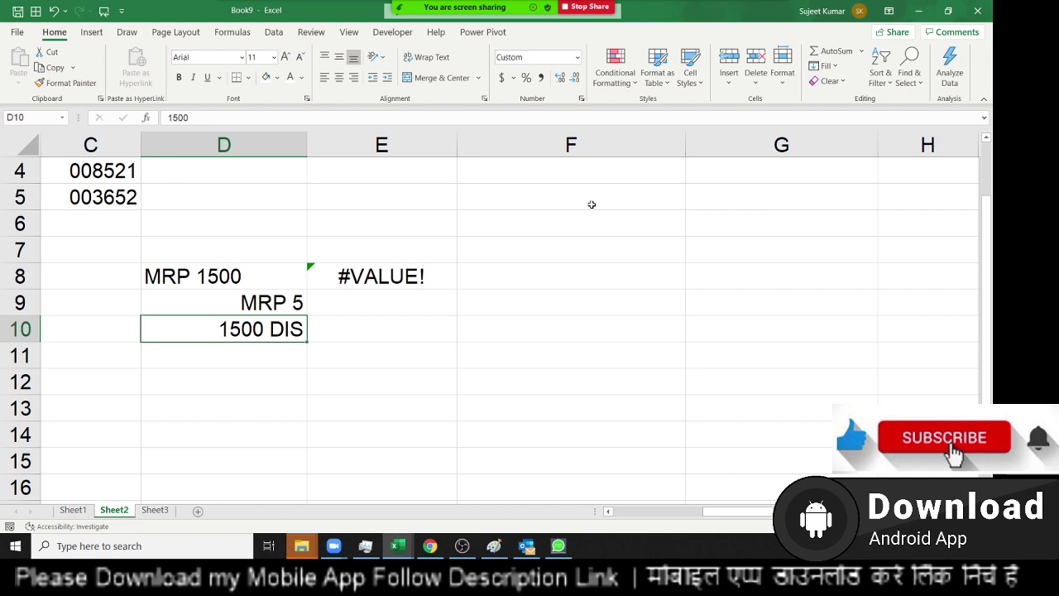
{"action": "left_click", "coordinate": [426, 559]}
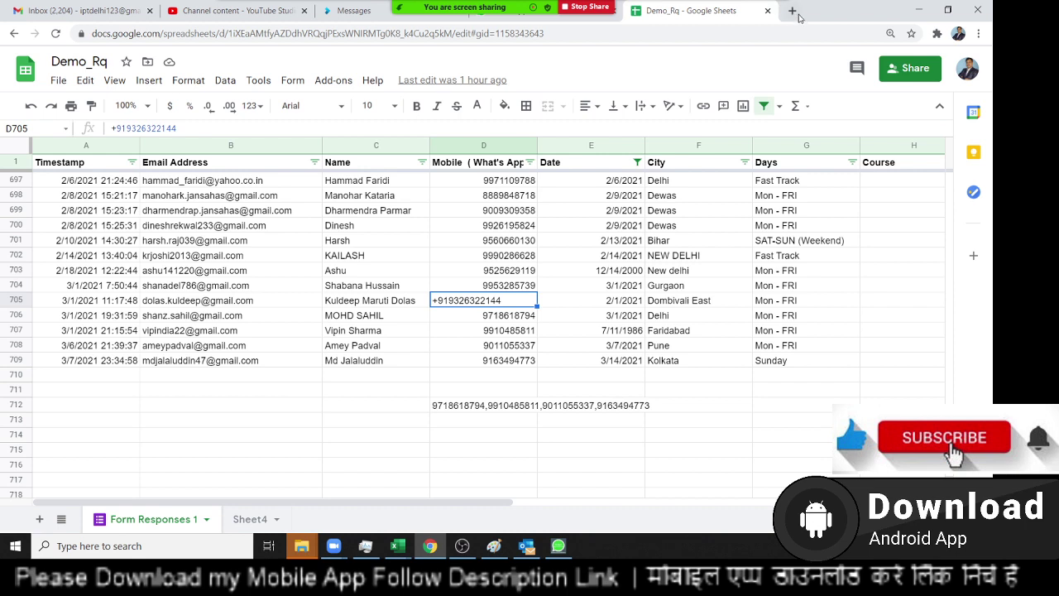
Step: In a new Chrome tab, open the 'Review guidelines for customizing a number format' support page
{"action": "left_click", "coordinate": [792, 12]}
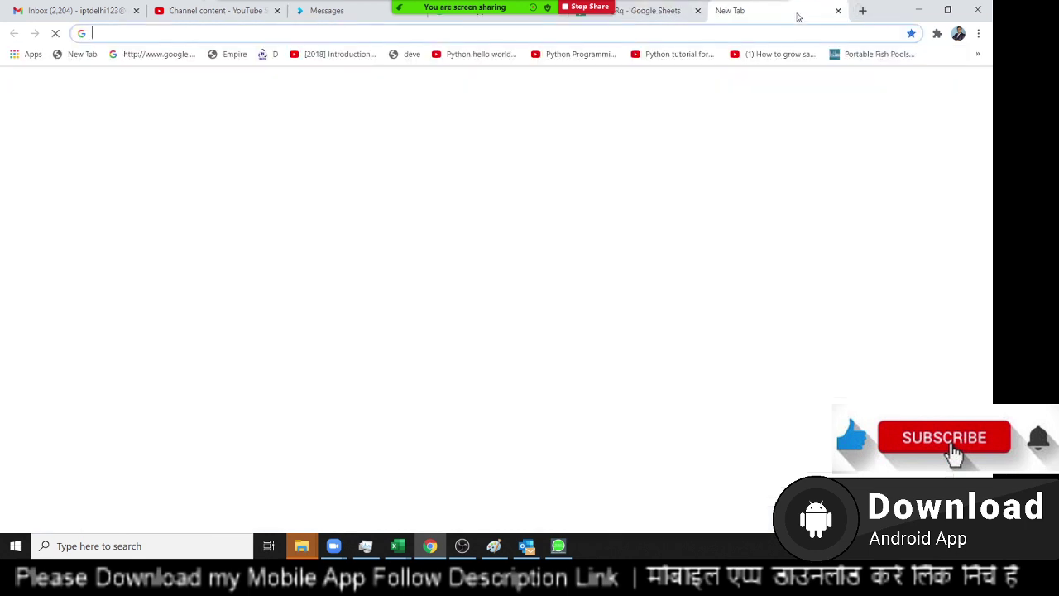
{"action": "type", "text": "cu"}
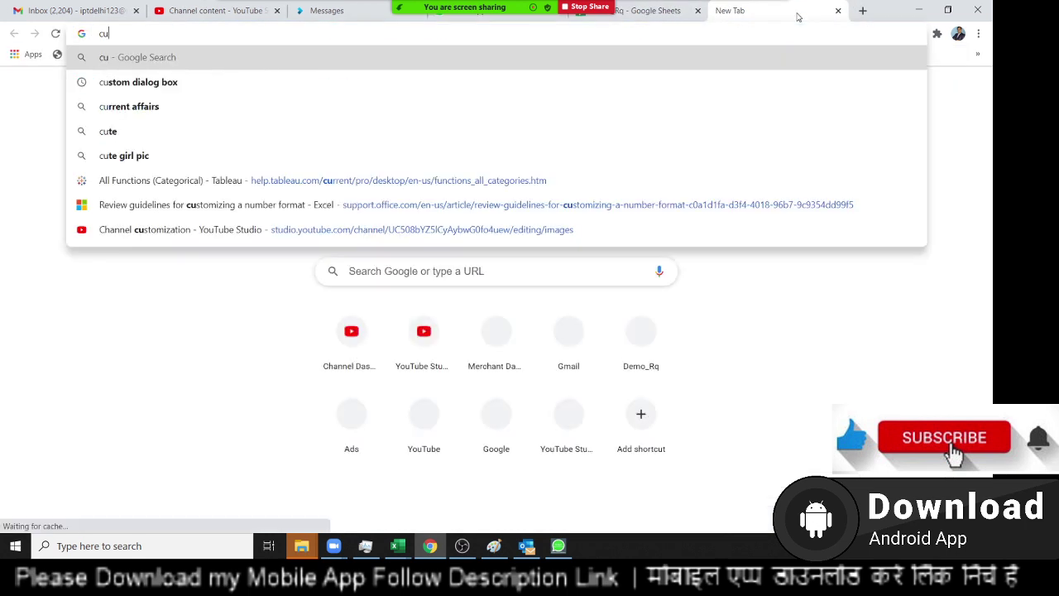
{"action": "left_click", "coordinate": [498, 207]}
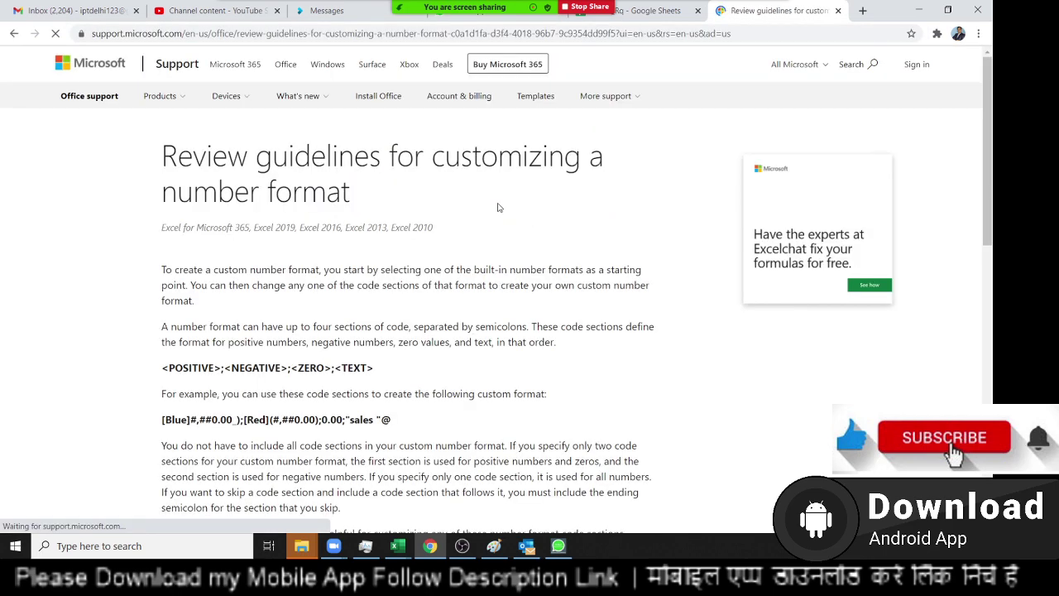
Step: Expand the text, decimal, currency and date/time guideline sections, read through them, and select the page URL
{"action": "scroll", "coordinate": [480, 248], "scroll_direction": "down", "scroll_amount": 1}
{"action": "scroll", "coordinate": [459, 297], "scroll_direction": "down", "scroll_amount": 5}
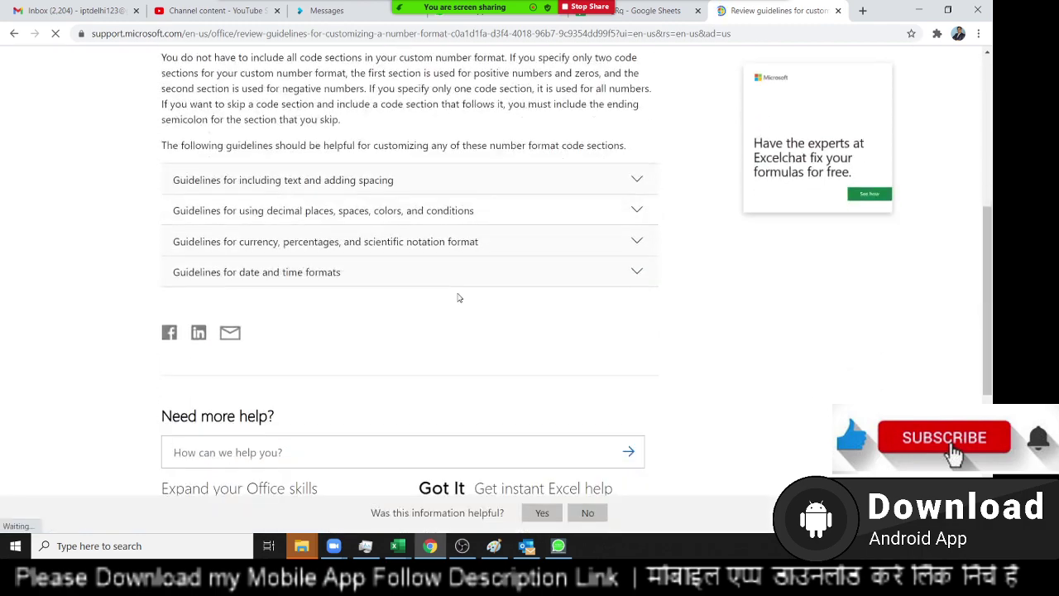
{"action": "left_click", "coordinate": [633, 182]}
{"action": "scroll", "coordinate": [630, 203], "scroll_direction": "down", "scroll_amount": 3}
{"action": "scroll", "coordinate": [630, 203], "scroll_direction": "down", "scroll_amount": 5}
{"action": "scroll", "coordinate": [625, 222], "scroll_direction": "down", "scroll_amount": 5}
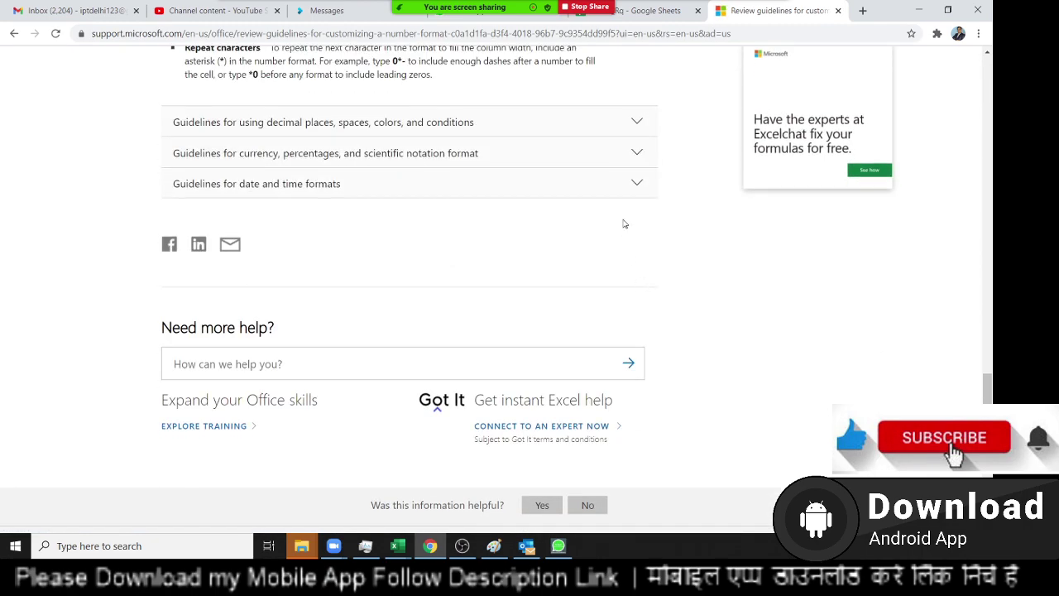
{"action": "left_click", "coordinate": [624, 124]}
{"action": "scroll", "coordinate": [659, 215], "scroll_direction": "down", "scroll_amount": 5}
{"action": "scroll", "coordinate": [657, 227], "scroll_direction": "down", "scroll_amount": 5}
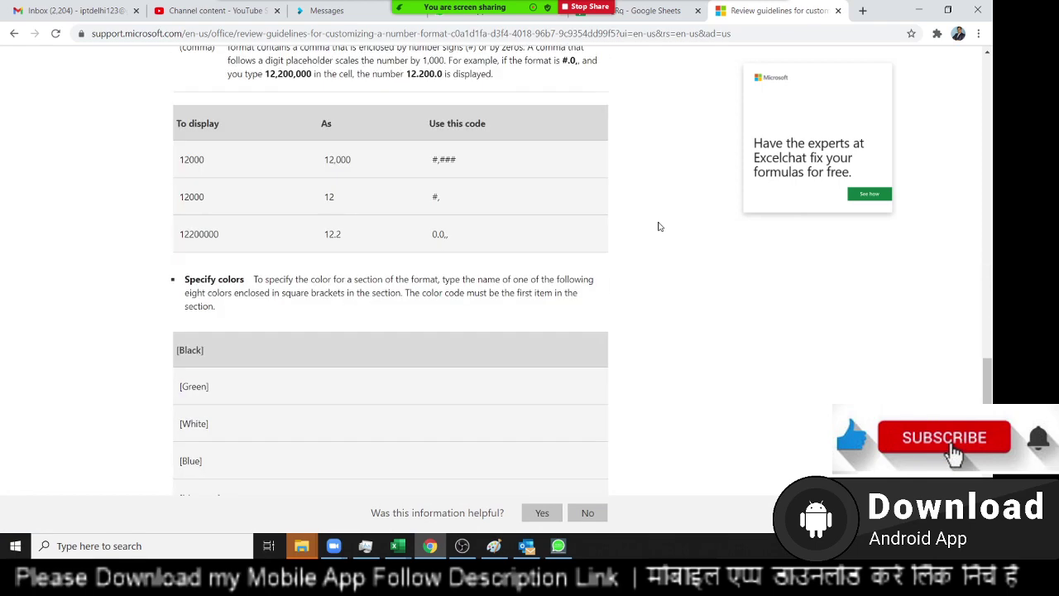
{"action": "scroll", "coordinate": [645, 257], "scroll_direction": "down", "scroll_amount": 5}
{"action": "scroll", "coordinate": [632, 284], "scroll_direction": "down", "scroll_amount": 5}
{"action": "left_click", "coordinate": [633, 284]}
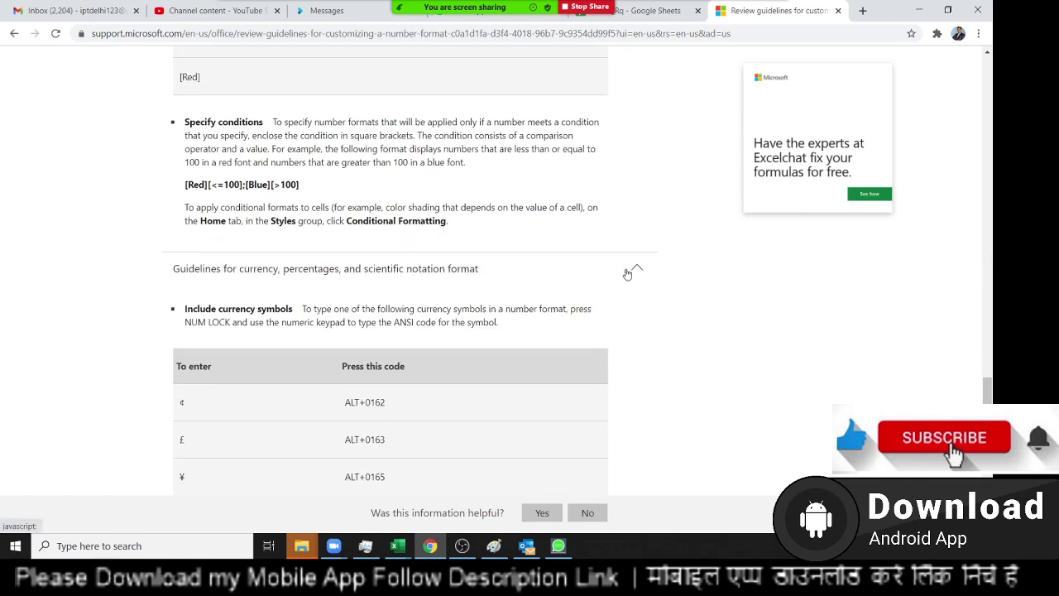
{"action": "scroll", "coordinate": [632, 281], "scroll_direction": "down", "scroll_amount": 10}
{"action": "scroll", "coordinate": [626, 273], "scroll_direction": "down", "scroll_amount": 2}
{"action": "left_click", "coordinate": [625, 154]}
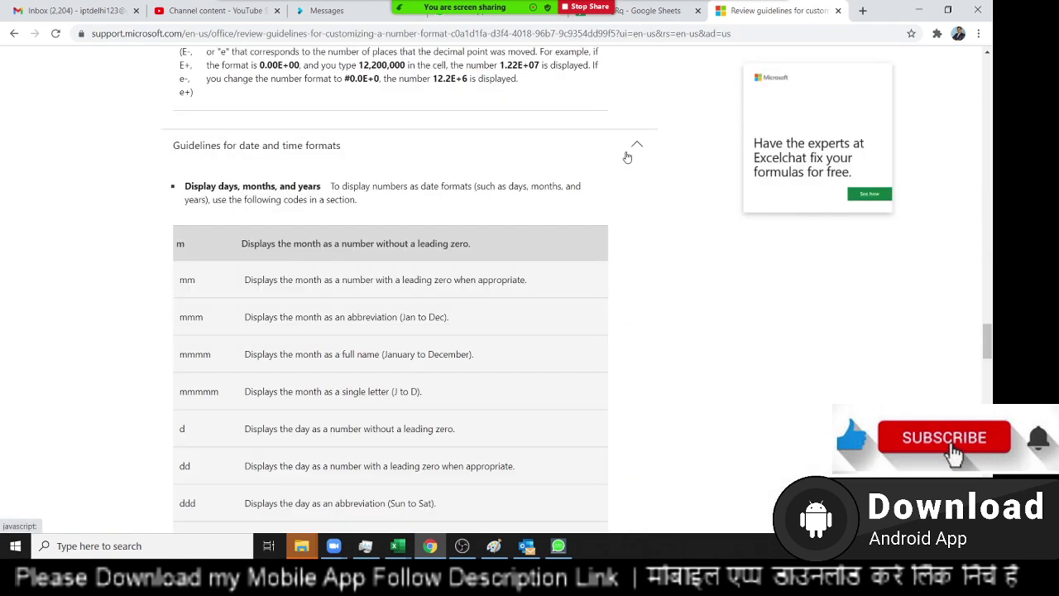
{"action": "scroll", "coordinate": [594, 282], "scroll_direction": "down", "scroll_amount": 2}
{"action": "scroll", "coordinate": [584, 298], "scroll_direction": "down", "scroll_amount": 7}
{"action": "scroll", "coordinate": [584, 294], "scroll_direction": "down", "scroll_amount": 4}
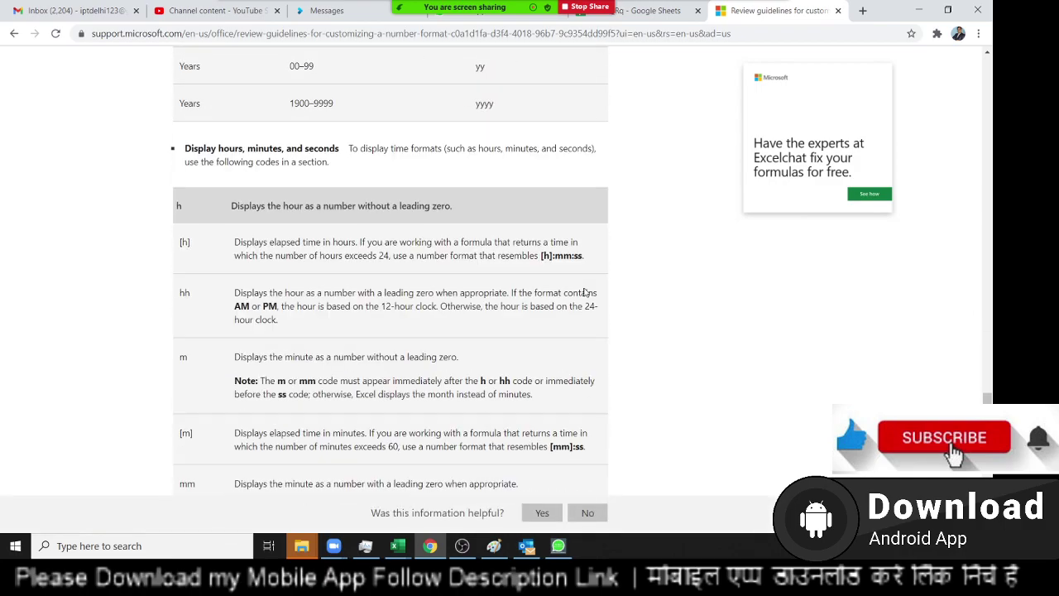
{"action": "scroll", "coordinate": [584, 290], "scroll_direction": "down", "scroll_amount": 3}
{"action": "scroll", "coordinate": [584, 287], "scroll_direction": "down", "scroll_amount": 5}
{"action": "scroll", "coordinate": [583, 287], "scroll_direction": "down", "scroll_amount": 3}
{"action": "scroll", "coordinate": [584, 287], "scroll_direction": "up", "scroll_amount": 10}
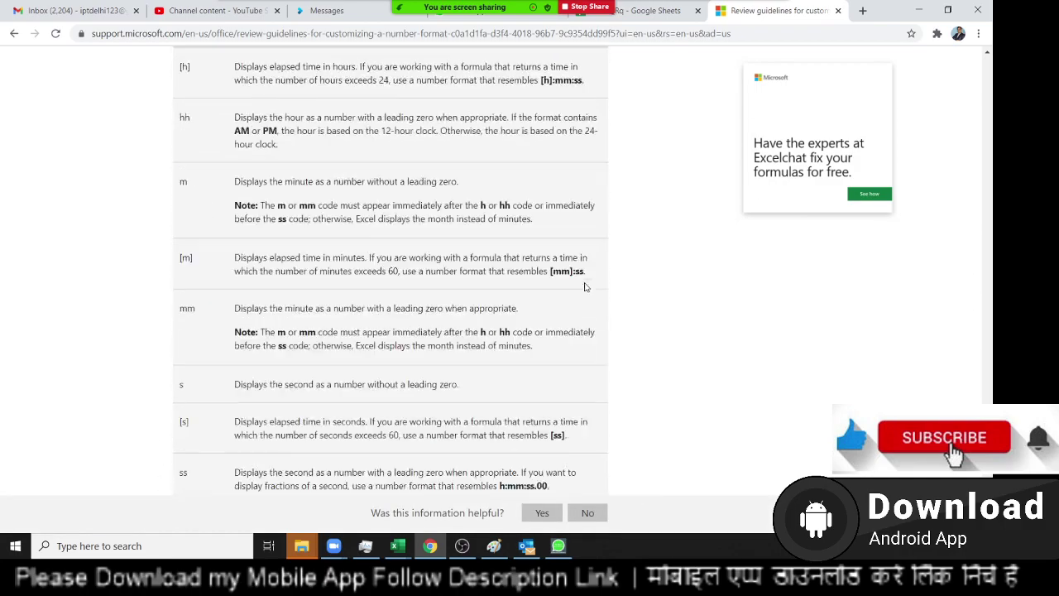
{"action": "scroll", "coordinate": [584, 287], "scroll_direction": "up", "scroll_amount": 8}
{"action": "scroll", "coordinate": [584, 287], "scroll_direction": "up", "scroll_amount": 15}
{"action": "scroll", "coordinate": [584, 287], "scroll_direction": "up", "scroll_amount": 5}
{"action": "scroll", "coordinate": [587, 284], "scroll_direction": "up", "scroll_amount": 5}
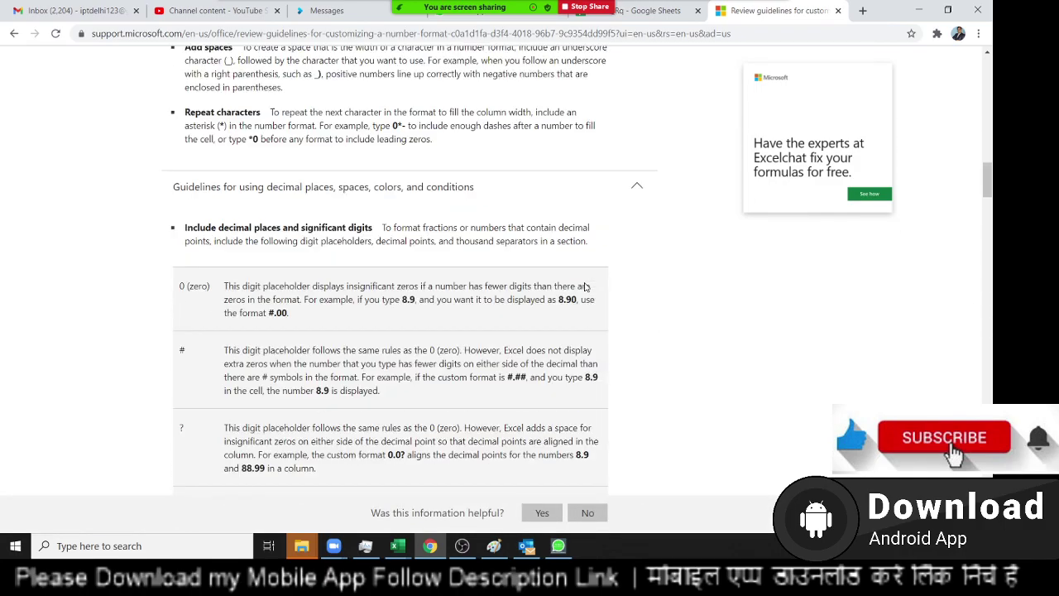
{"action": "scroll", "coordinate": [586, 284], "scroll_direction": "up", "scroll_amount": 5}
{"action": "left_click", "coordinate": [315, 34]}
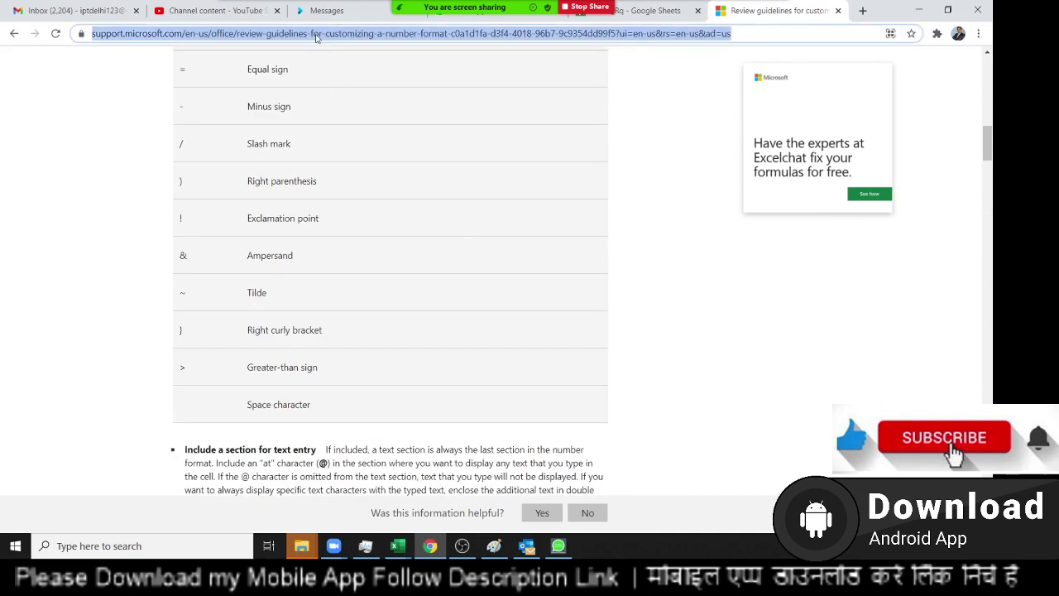
{"action": "mouse_move", "coordinate": [467, 8]}
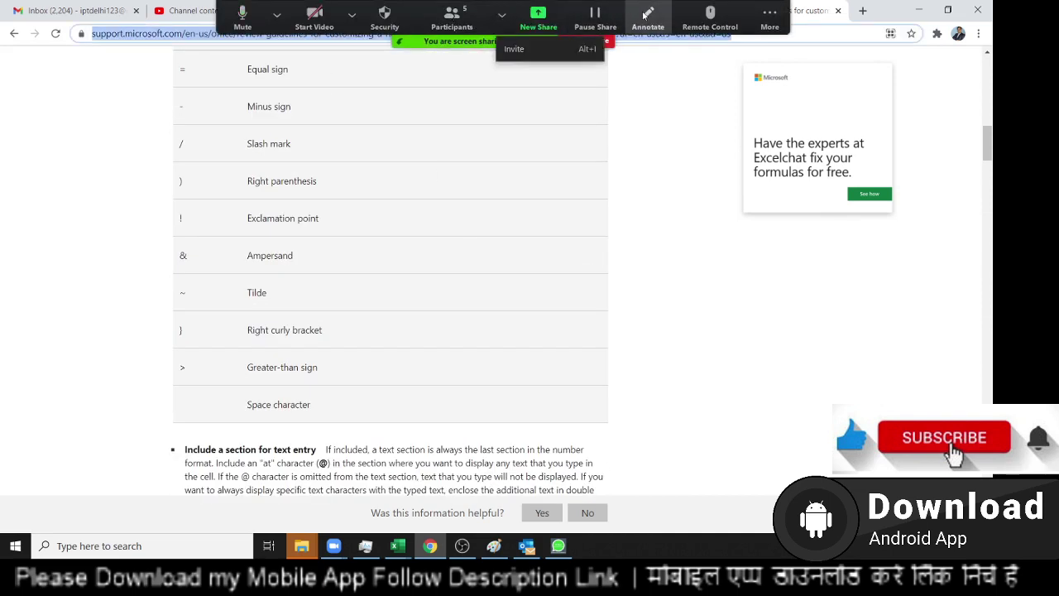
Step: Paste the support article link into the Zoom chat as a direct message
{"action": "left_click", "coordinate": [769, 17]}
{"action": "left_click", "coordinate": [775, 39]}
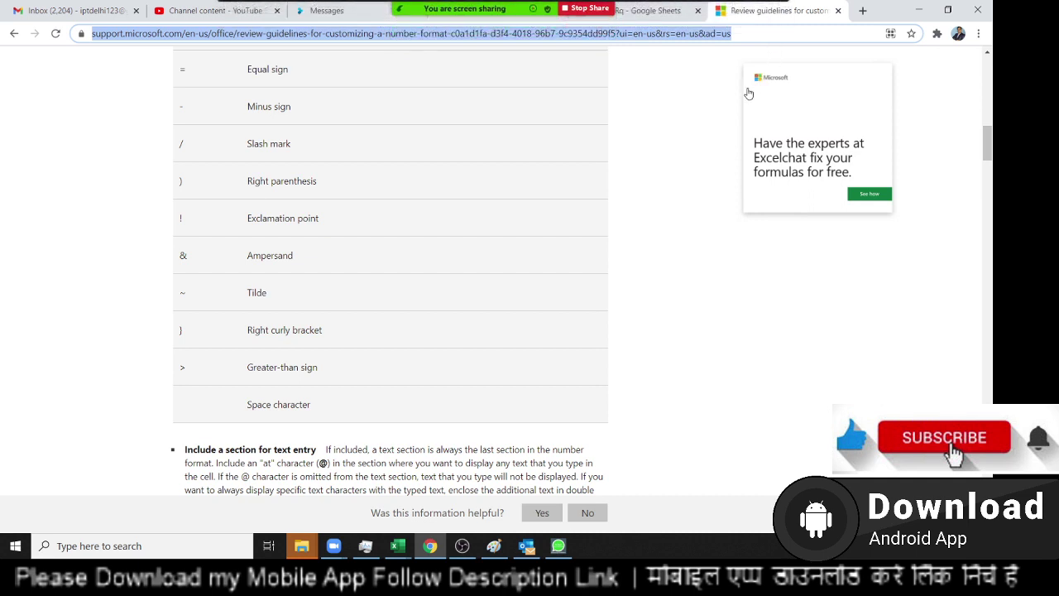
{"action": "mouse_move", "coordinate": [529, 8]}
{"action": "left_click", "coordinate": [769, 17]}
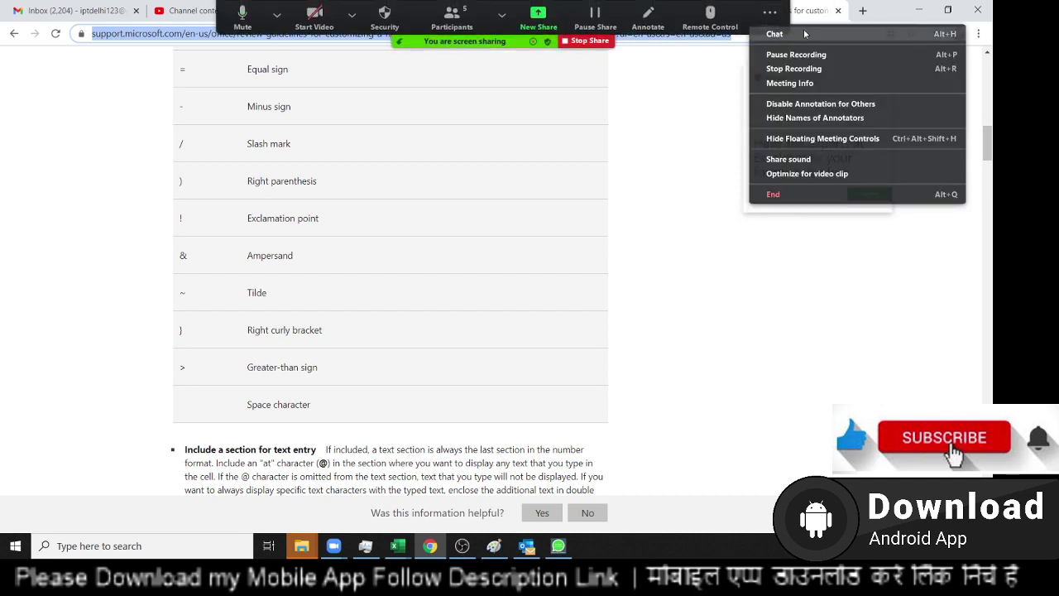
{"action": "left_click", "coordinate": [806, 33]}
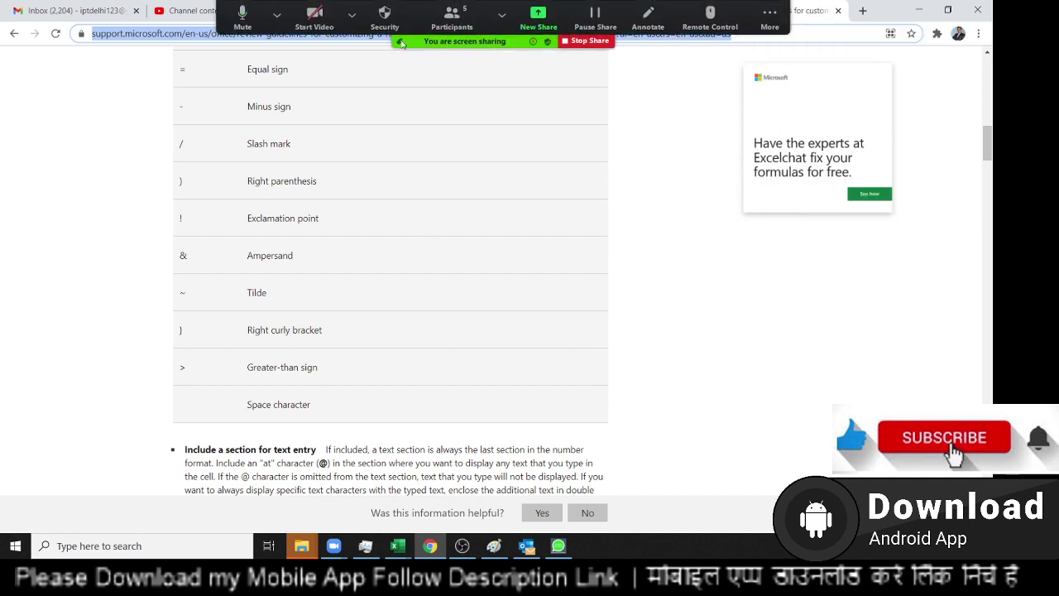
{"action": "left_click", "coordinate": [351, 14]}
{"action": "left_click", "coordinate": [476, 25]}
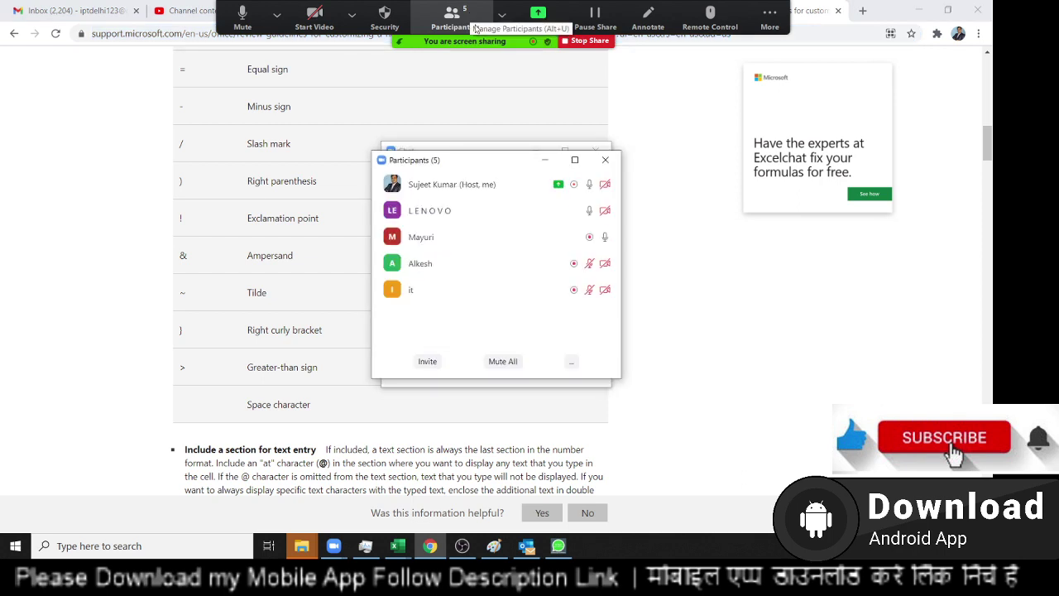
{"action": "left_click", "coordinate": [605, 160]}
{"action": "left_click", "coordinate": [428, 349]}
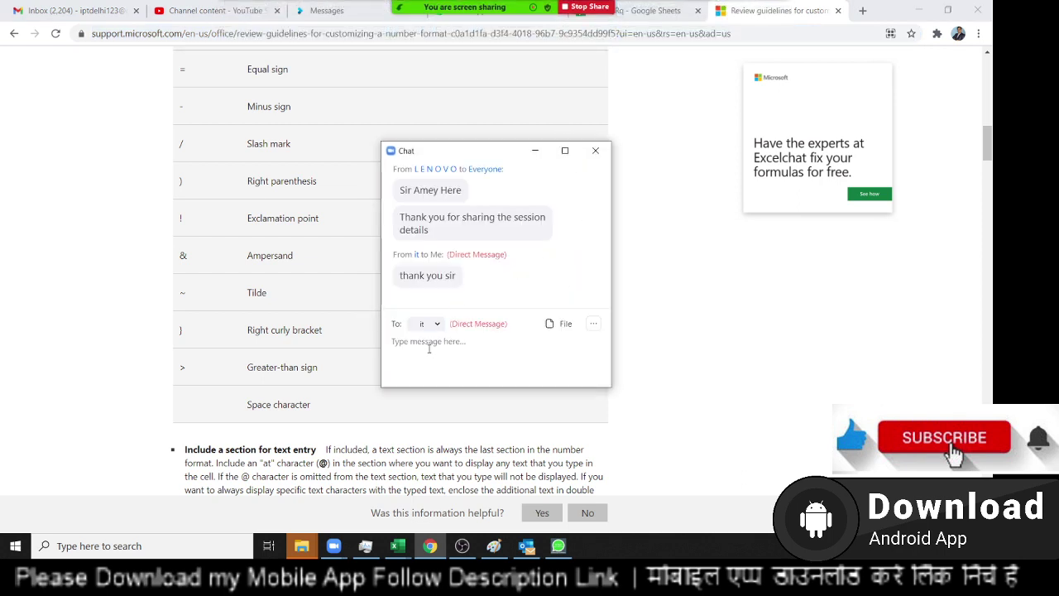
{"action": "type", "text": "https://support.microsoft.com/en-us/office/review-guidelines-for-customizing-a-number-format-c0a1d1fa-d3f4-4018-96b7-9c9354dd99f5?ui=en-us&rs=en-us&ad=us"}
{"action": "key", "text": "Return"}
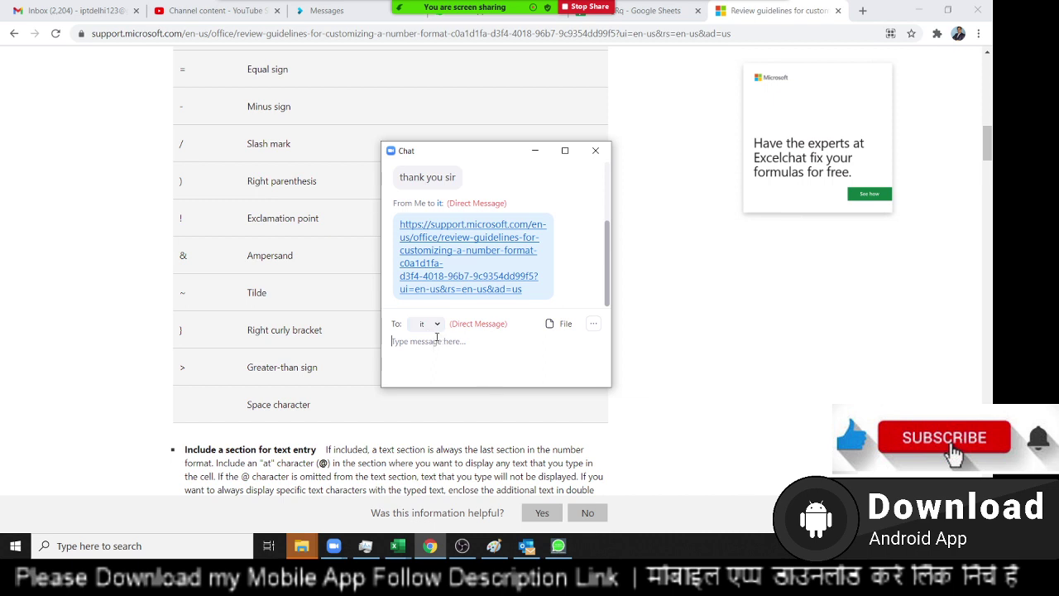
Step: Send the same link again to Everyone in the meeting
{"action": "left_click", "coordinate": [439, 325]}
{"action": "left_click", "coordinate": [444, 342]}
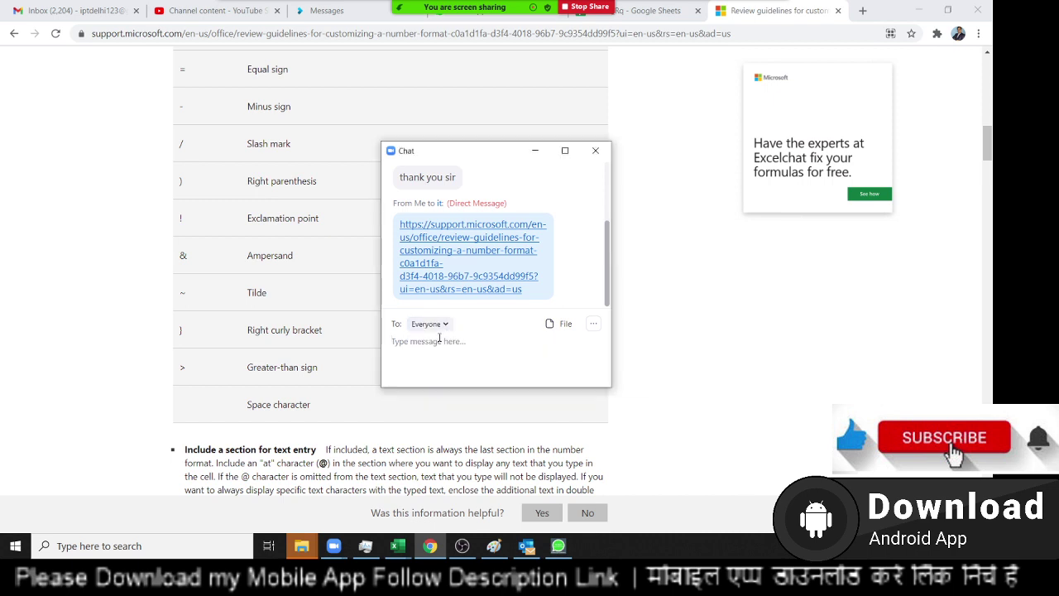
{"action": "type", "text": "https://support.microsoft.com/en-us/office/review-guidelines-for-customizing-a-number-format-c0a1d1fa-d3f4-4018-96b7-9c9354dd99f5?ui=en-us&rs=en-us&ad=us"}
{"action": "key", "text": "Return"}
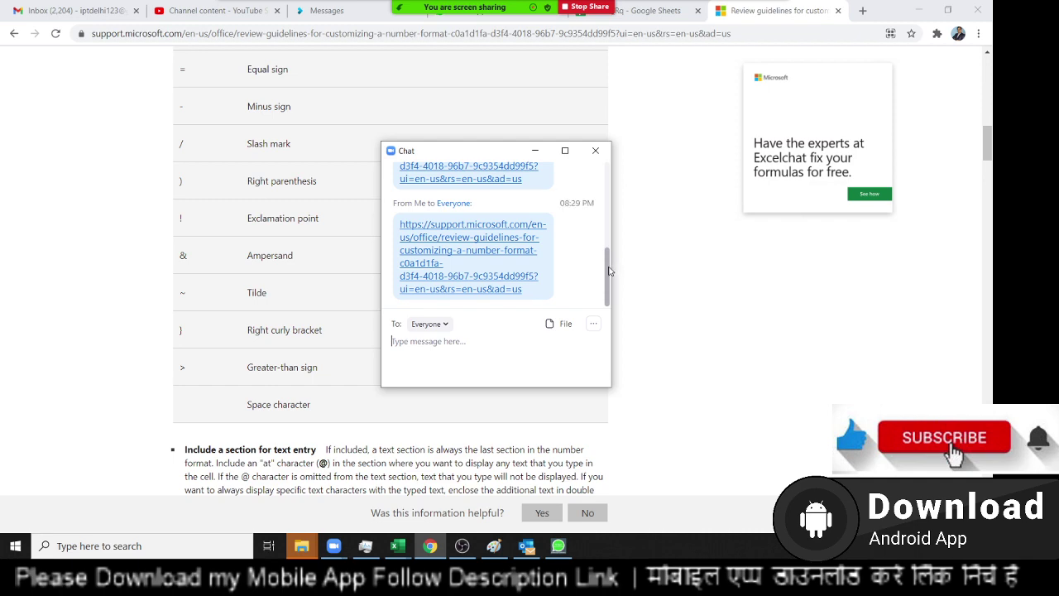
Step: Close the Zoom chat and scroll the article down to the 'Display hours, minutes, and seconds' table
{"action": "scroll", "coordinate": [608, 265], "scroll_direction": "up", "scroll_amount": 5}
{"action": "scroll", "coordinate": [609, 285], "scroll_direction": "down", "scroll_amount": 5}
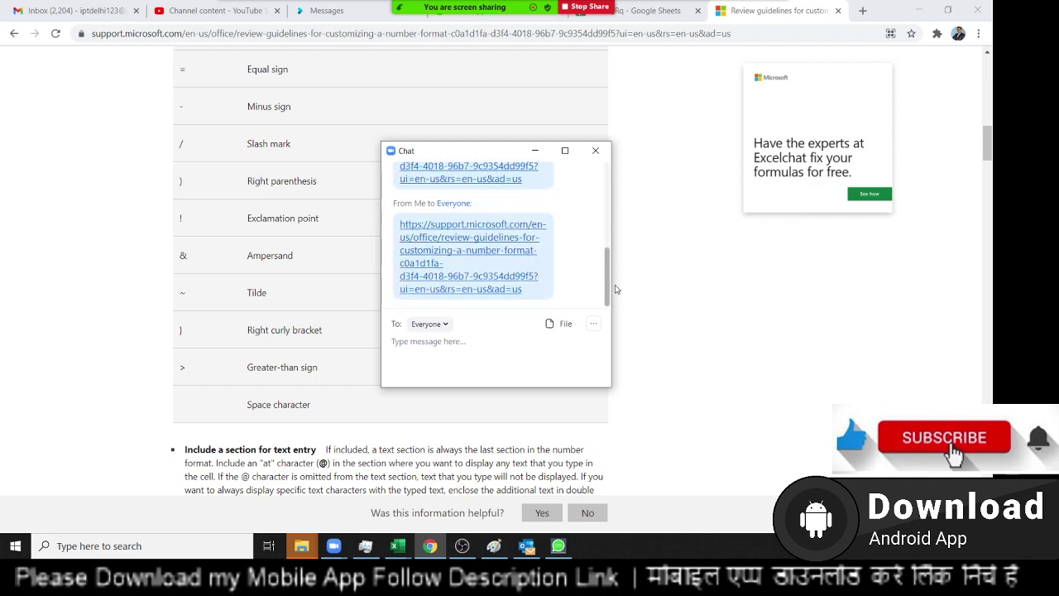
{"action": "left_click", "coordinate": [594, 150]}
{"action": "scroll", "coordinate": [338, 208], "scroll_direction": "up", "scroll_amount": 1}
{"action": "scroll", "coordinate": [341, 213], "scroll_direction": "up", "scroll_amount": 7}
{"action": "scroll", "coordinate": [341, 213], "scroll_direction": "up", "scroll_amount": 5}
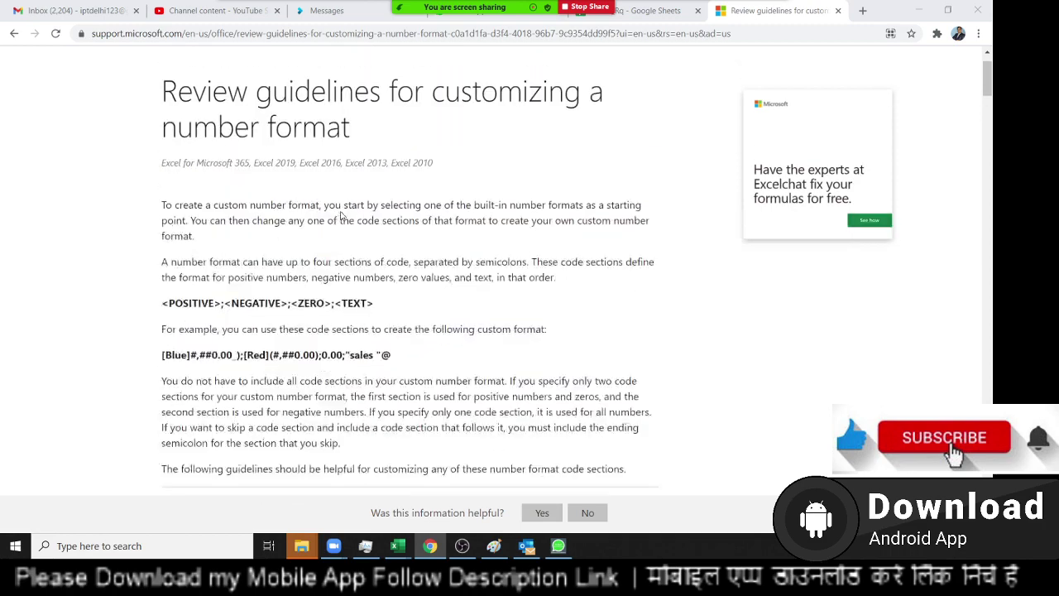
{"action": "scroll", "coordinate": [344, 217], "scroll_direction": "down", "scroll_amount": 5}
{"action": "scroll", "coordinate": [353, 249], "scroll_direction": "down", "scroll_amount": 10}
{"action": "scroll", "coordinate": [353, 248], "scroll_direction": "down", "scroll_amount": 6}
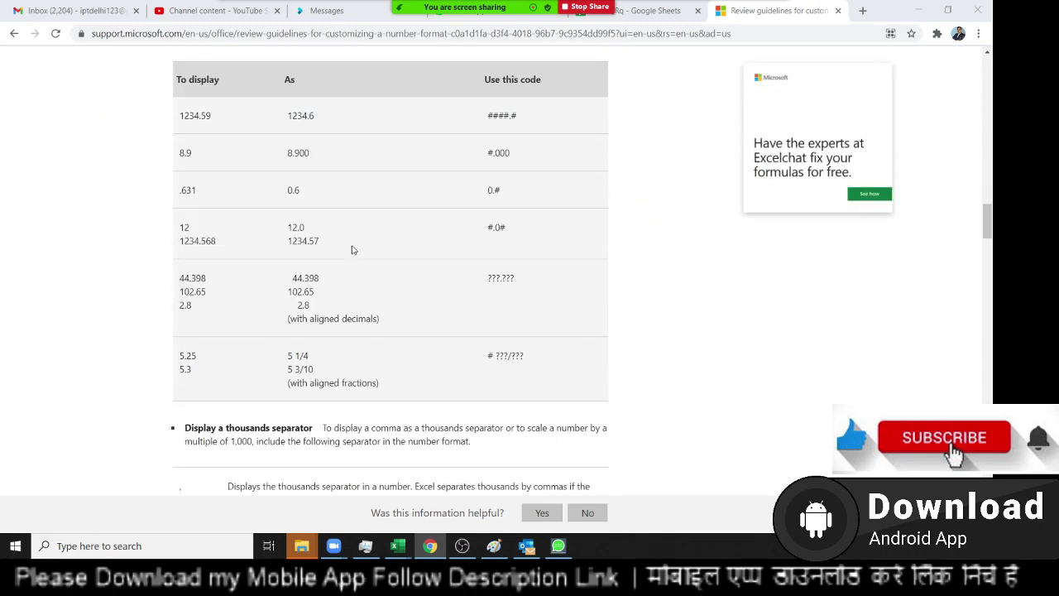
{"action": "scroll", "coordinate": [354, 248], "scroll_direction": "down", "scroll_amount": 5}
{"action": "scroll", "coordinate": [355, 249], "scroll_direction": "down", "scroll_amount": 1}
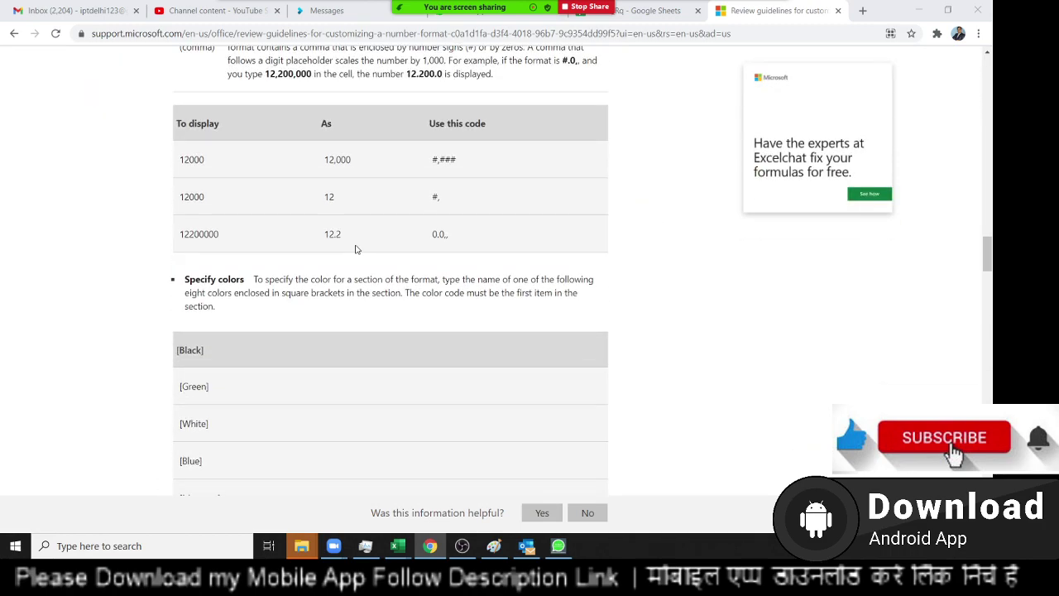
{"action": "scroll", "coordinate": [356, 249], "scroll_direction": "down", "scroll_amount": 2}
{"action": "scroll", "coordinate": [356, 250], "scroll_direction": "down", "scroll_amount": 6}
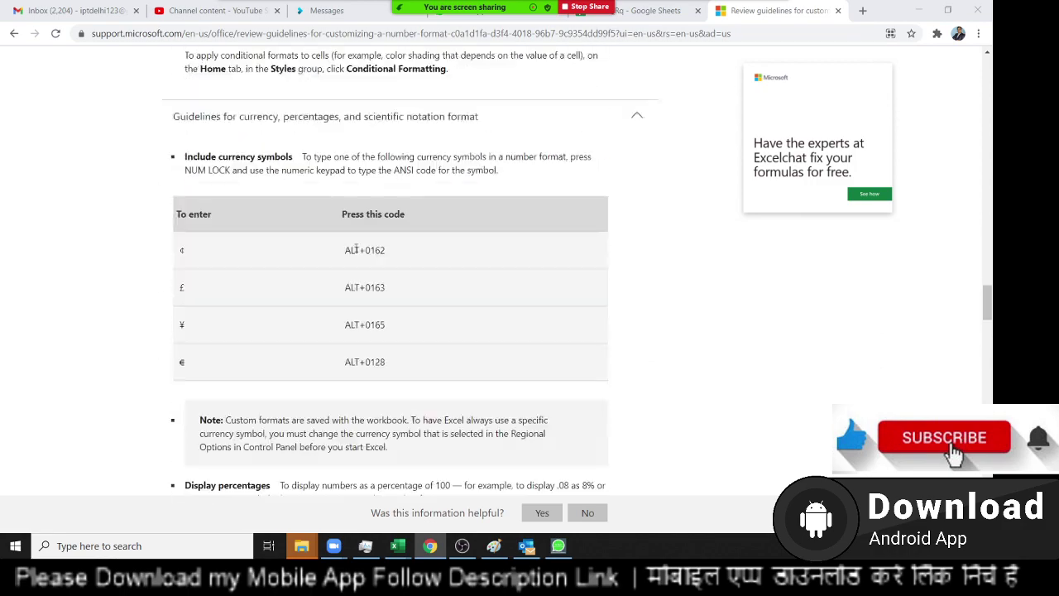
{"action": "scroll", "coordinate": [355, 251], "scroll_direction": "down", "scroll_amount": 3}
{"action": "scroll", "coordinate": [354, 254], "scroll_direction": "down", "scroll_amount": 5}
{"action": "scroll", "coordinate": [354, 254], "scroll_direction": "down", "scroll_amount": 3}
{"action": "scroll", "coordinate": [354, 255], "scroll_direction": "down", "scroll_amount": 5}
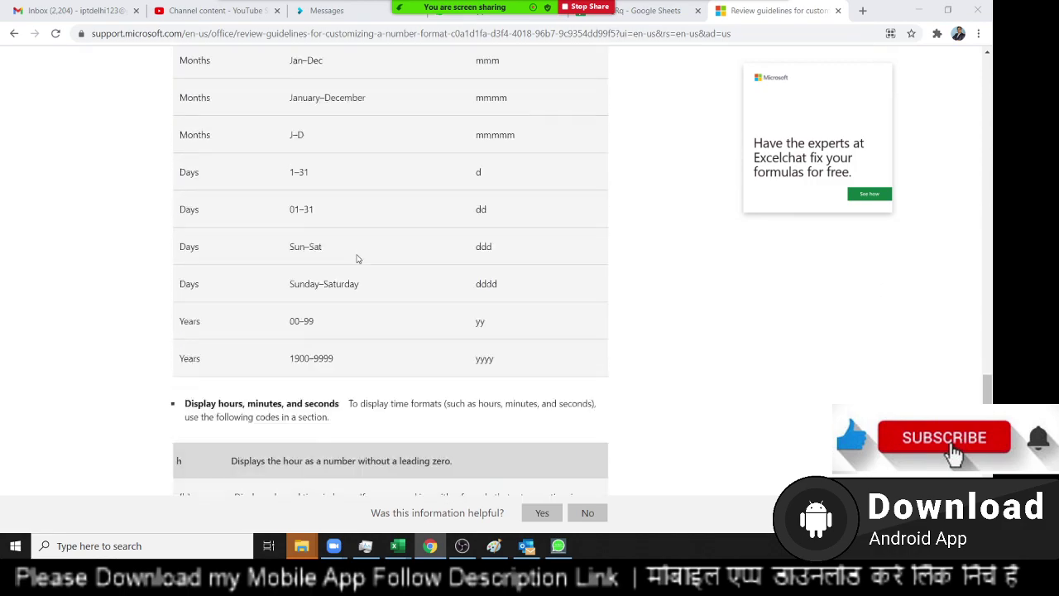
{"action": "scroll", "coordinate": [354, 291], "scroll_direction": "down", "scroll_amount": 4}
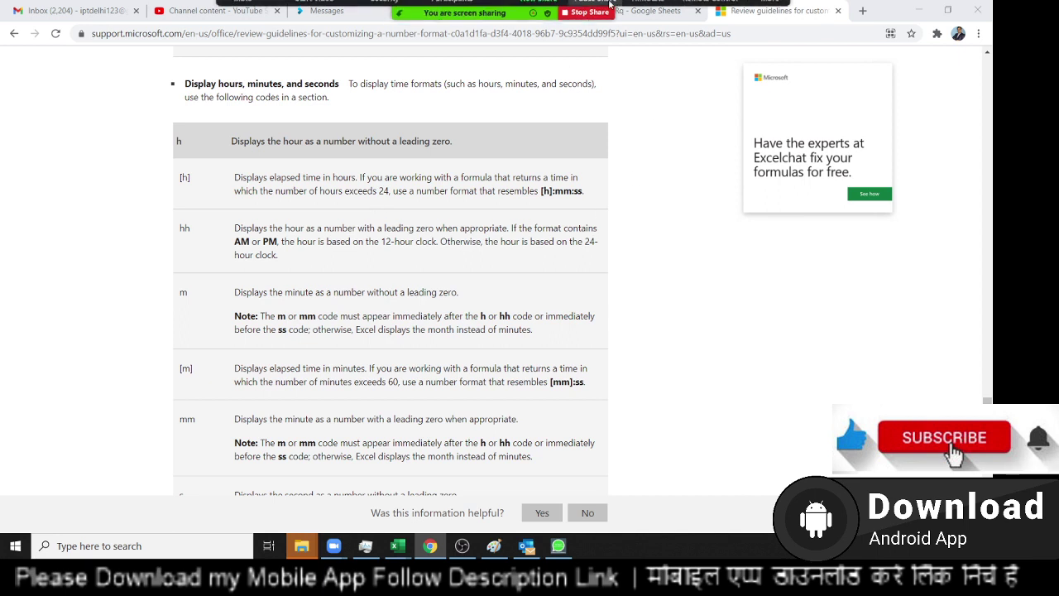
{"action": "left_click", "coordinate": [770, 17]}
{"action": "left_click", "coordinate": [862, 162]}
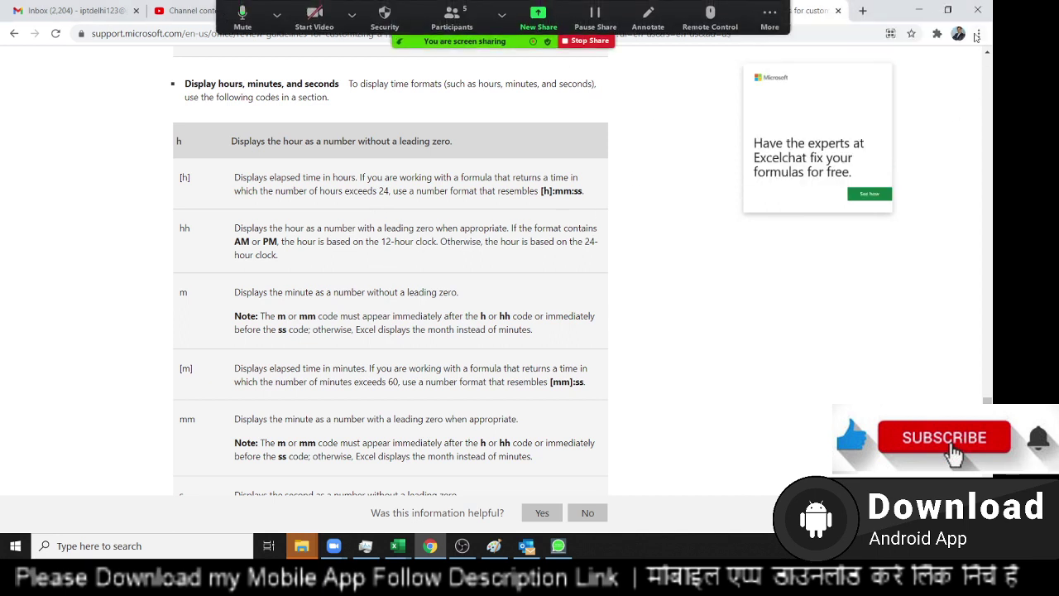
{"action": "left_click", "coordinate": [920, 11]}
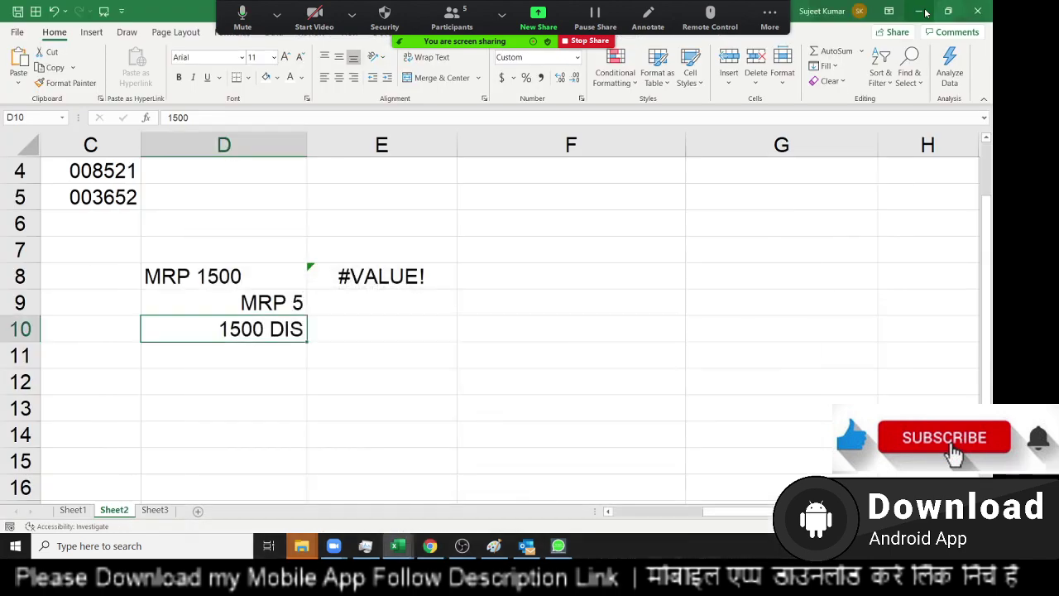
{"action": "left_click", "coordinate": [402, 304]}
{"action": "scroll", "coordinate": [494, 349], "scroll_direction": "up", "scroll_amount": 1}
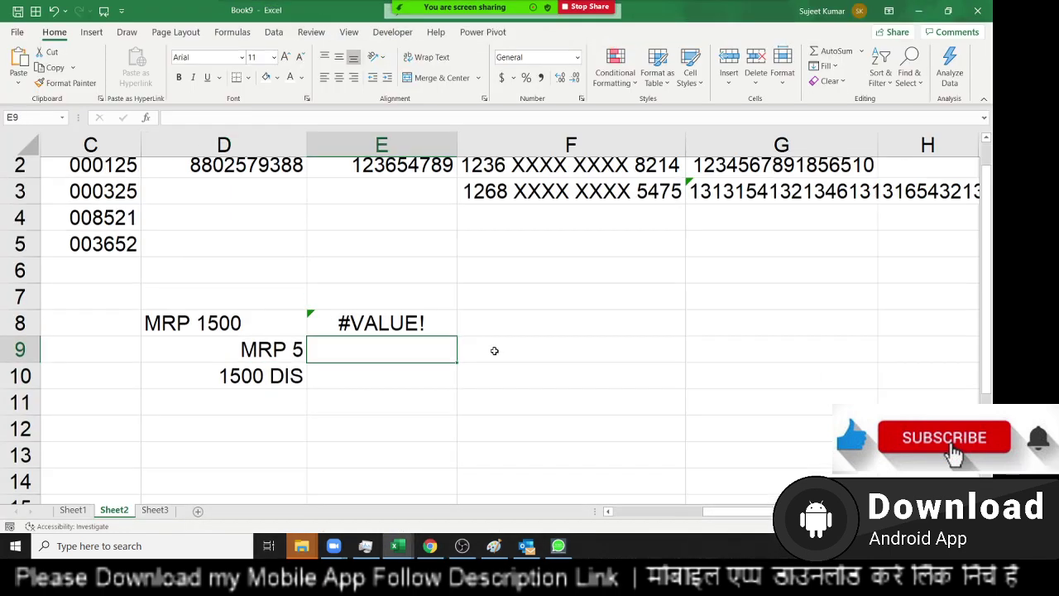
{"action": "scroll", "coordinate": [496, 364], "scroll_direction": "down", "scroll_amount": 4}
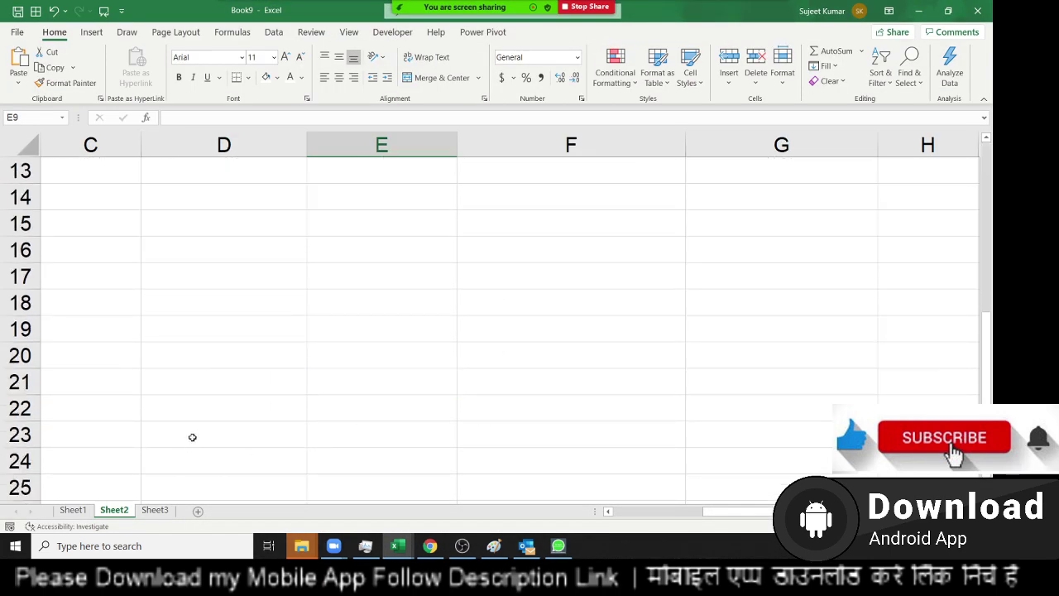
{"action": "scroll", "coordinate": [194, 422], "scroll_direction": "up", "scroll_amount": 4}
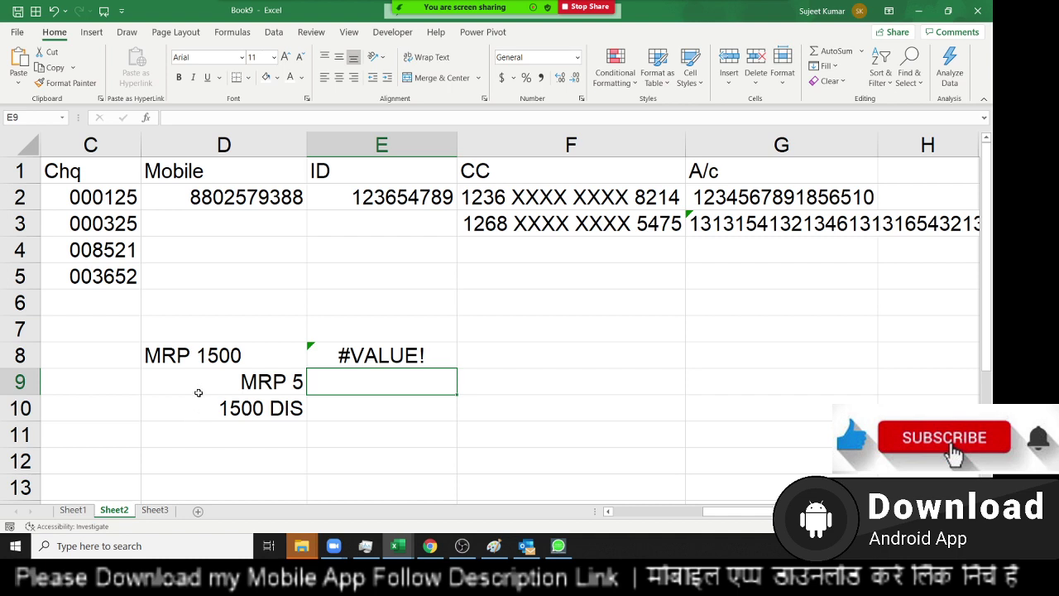
{"action": "left_click", "coordinate": [429, 545]}
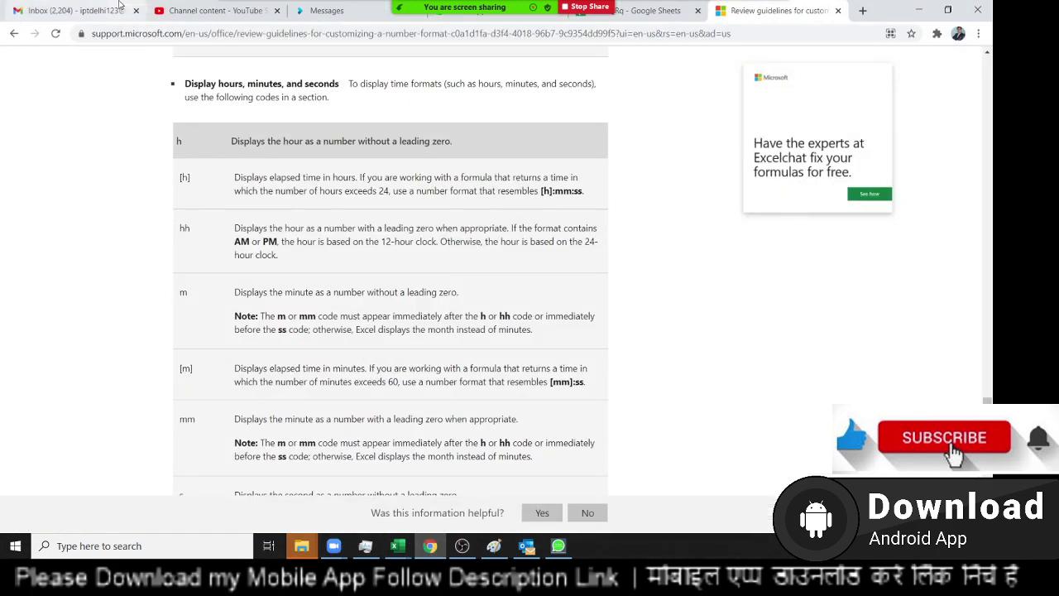
Step: In Gmail, preview and download assignment.xlsx from the 'form' email, then open the downloaded file
{"action": "left_click", "coordinate": [109, 10]}
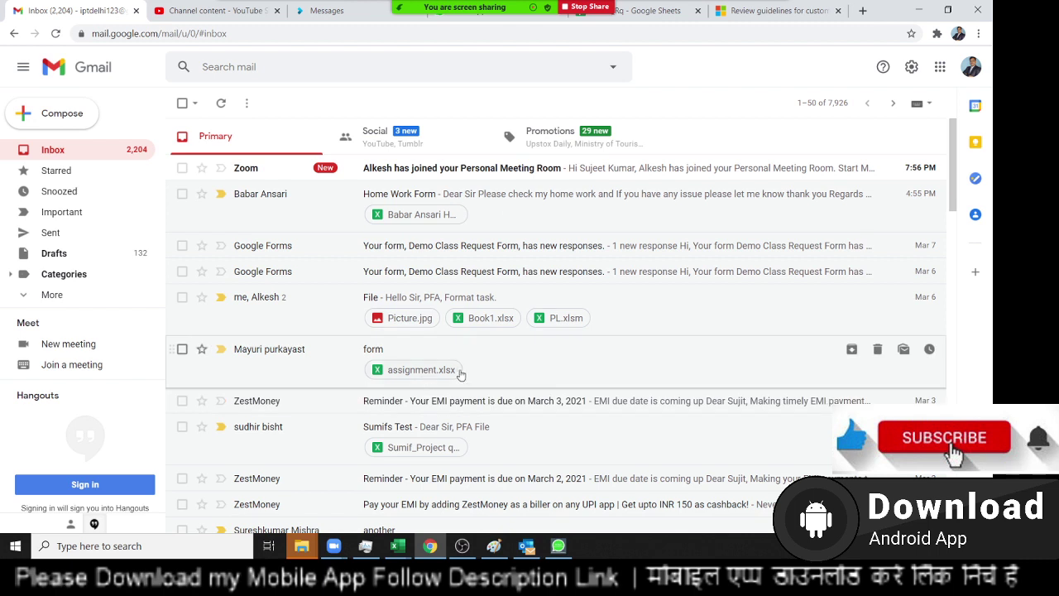
{"action": "left_click", "coordinate": [491, 376]}
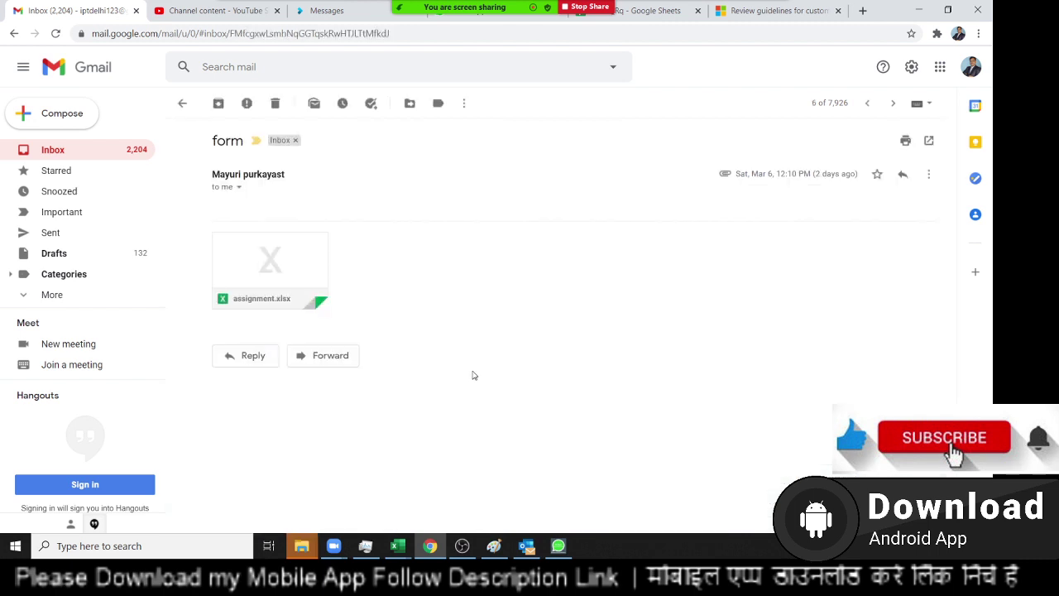
{"action": "left_click", "coordinate": [269, 261]}
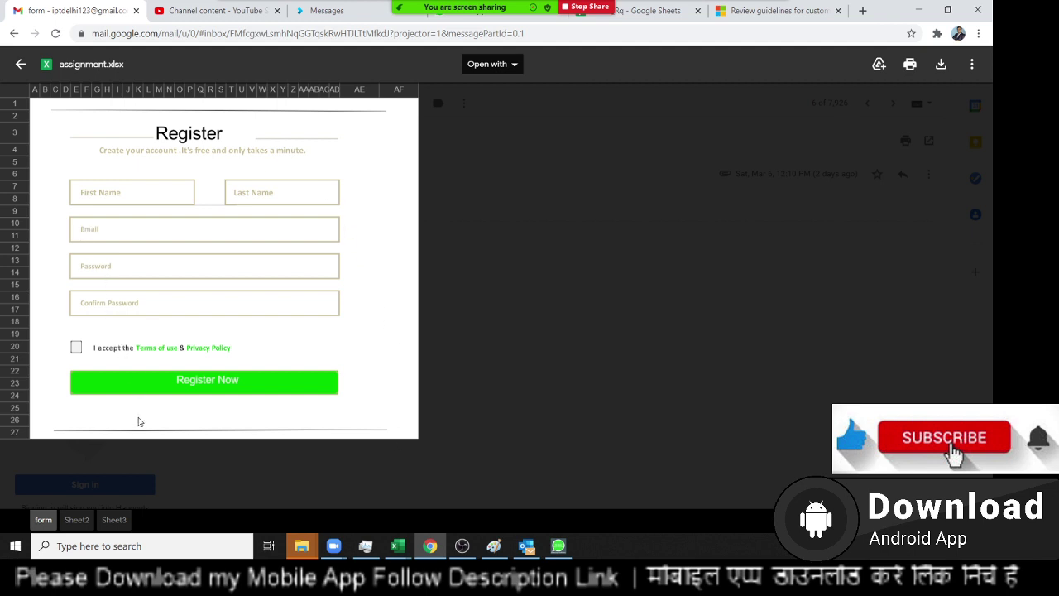
{"action": "left_click", "coordinate": [125, 452]}
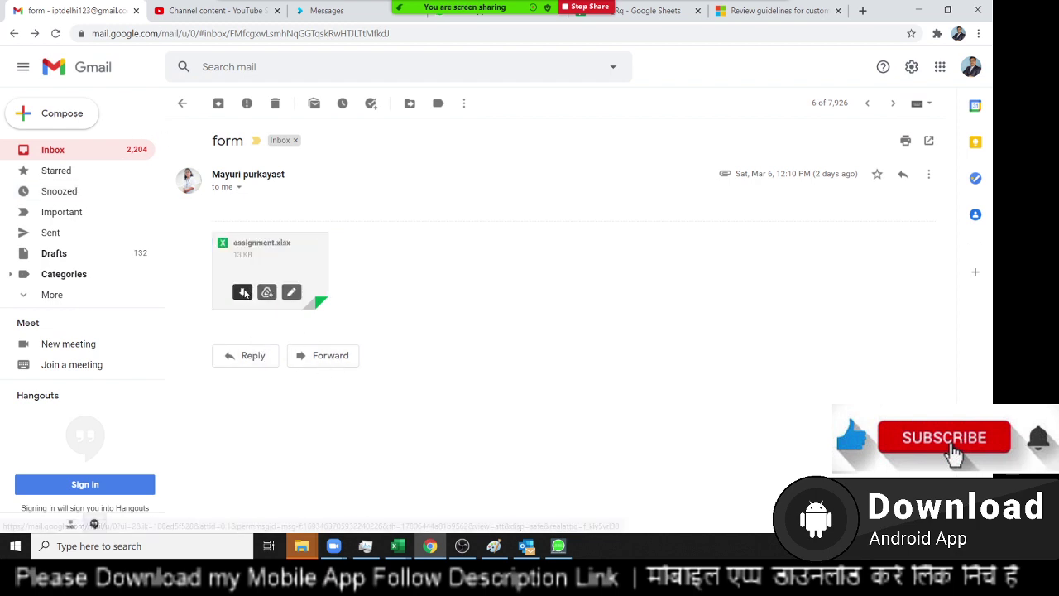
{"action": "left_click", "coordinate": [242, 294]}
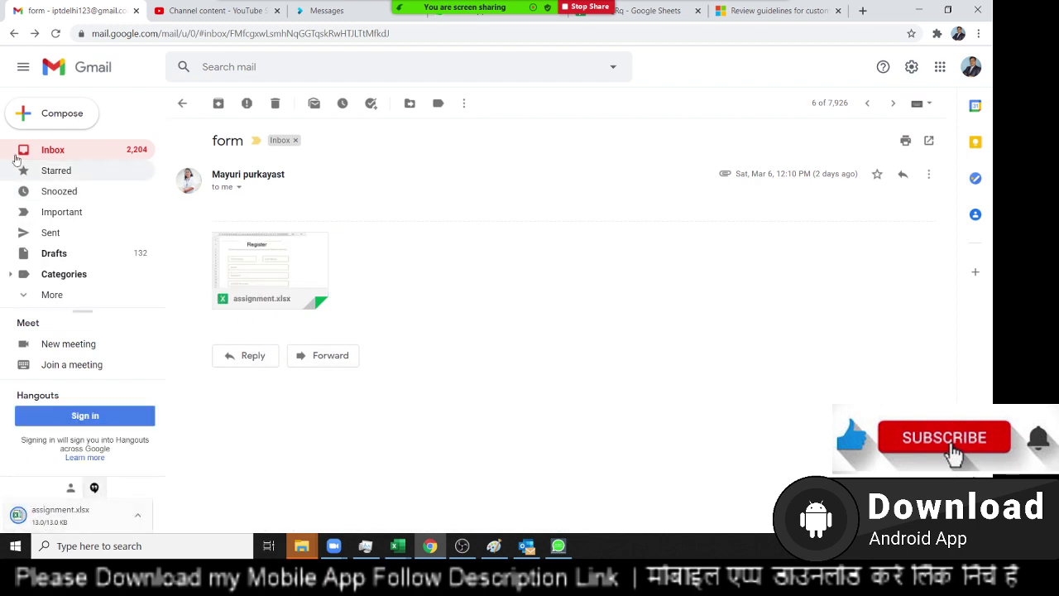
{"action": "left_click", "coordinate": [14, 33]}
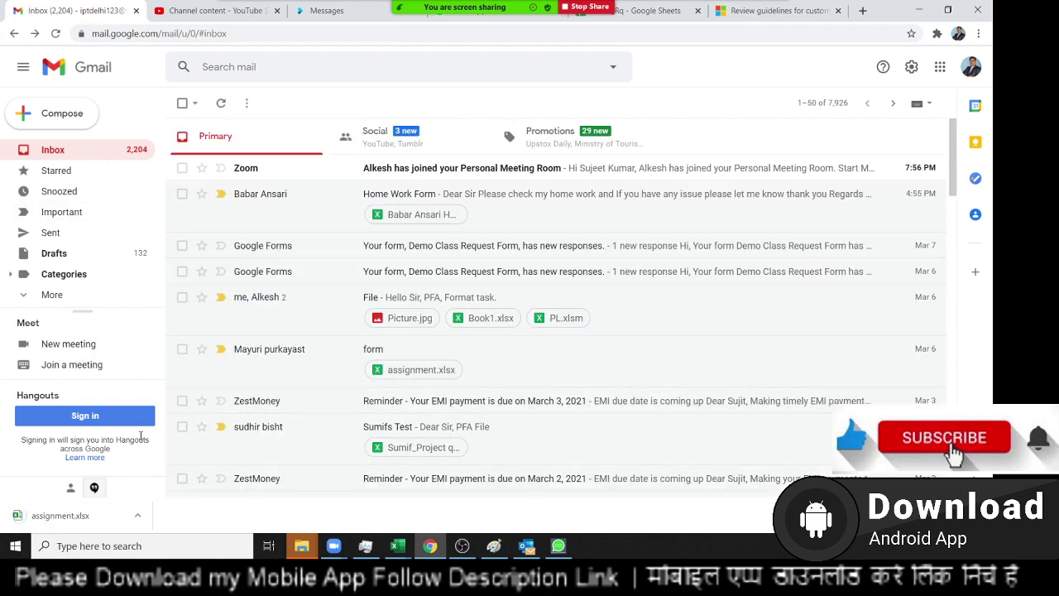
{"action": "left_click", "coordinate": [56, 521]}
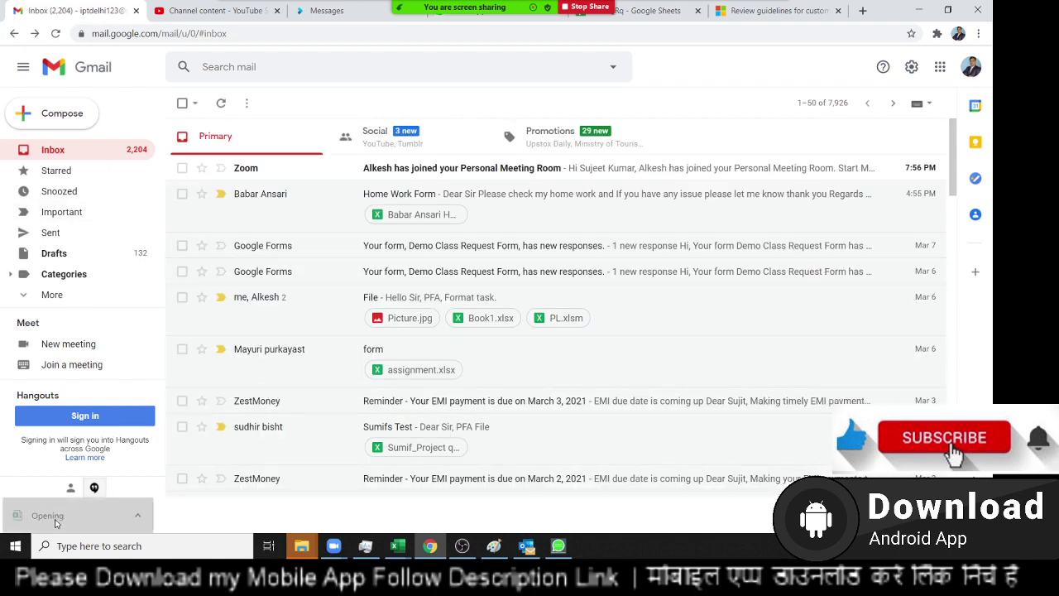
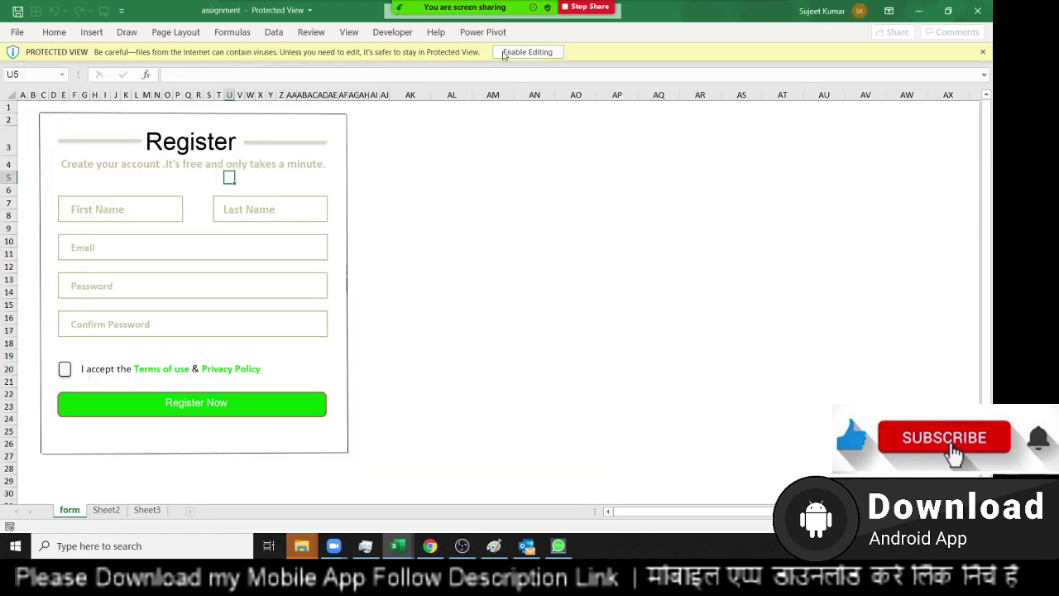
Step: Enable editing on the protected workbook
{"action": "left_click", "coordinate": [513, 52]}
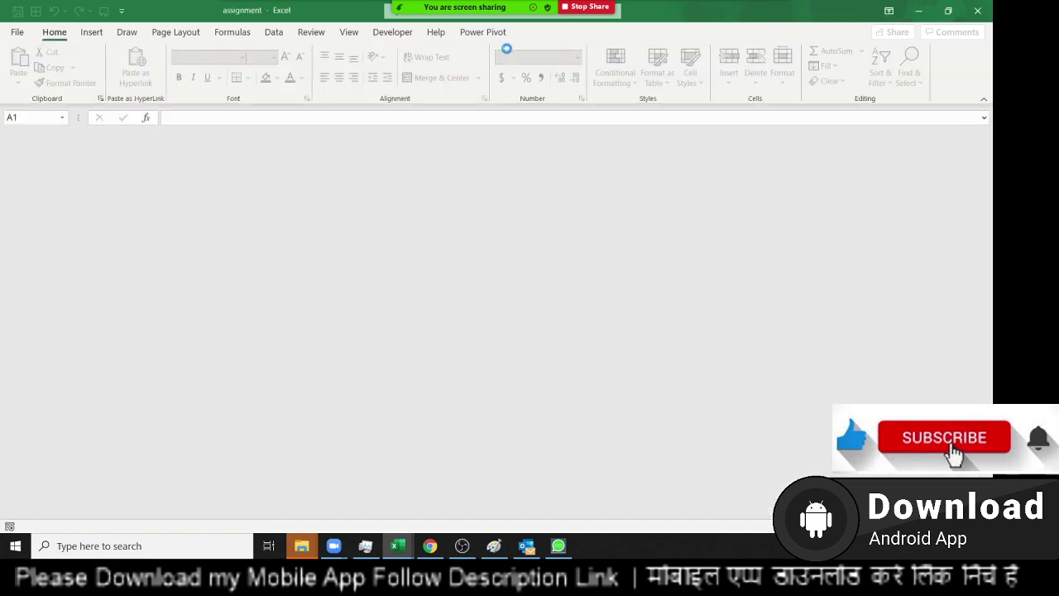
{"action": "scroll", "coordinate": [405, 297], "scroll_direction": "down", "scroll_amount": 1}
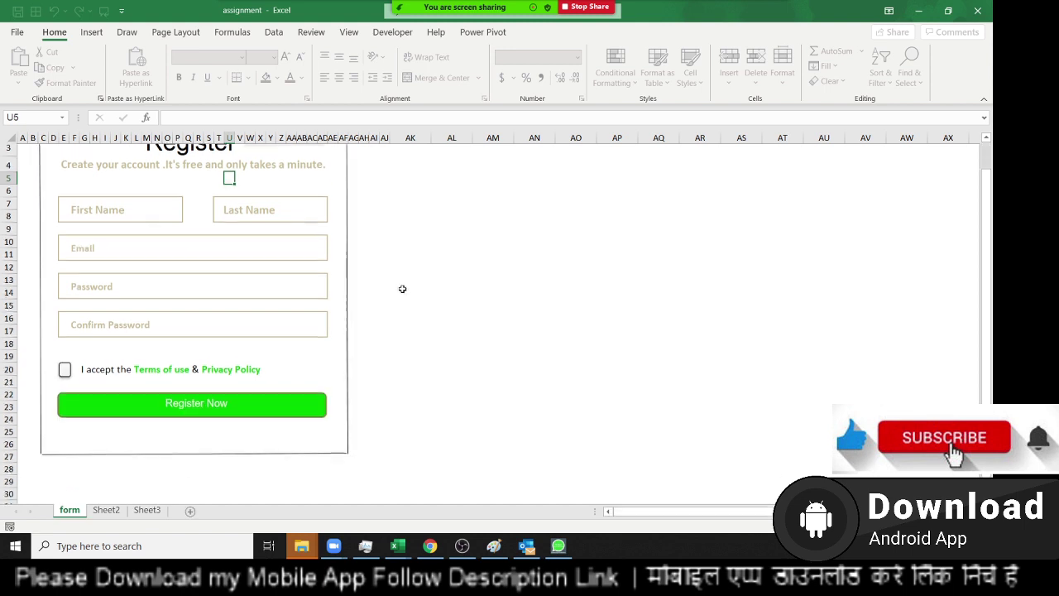
{"action": "scroll", "coordinate": [405, 271], "scroll_direction": "up", "scroll_amount": 1}
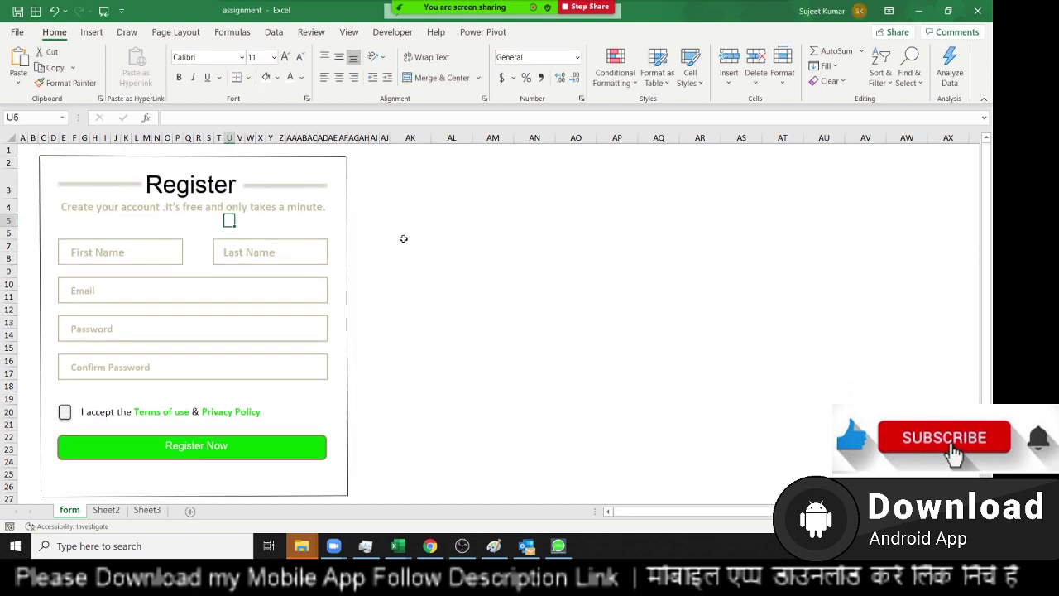
Step: Hide every column from AK to the end of the sheet
{"action": "left_click", "coordinate": [400, 139]}
{"action": "key", "text": "ctrl+shift+Right"}
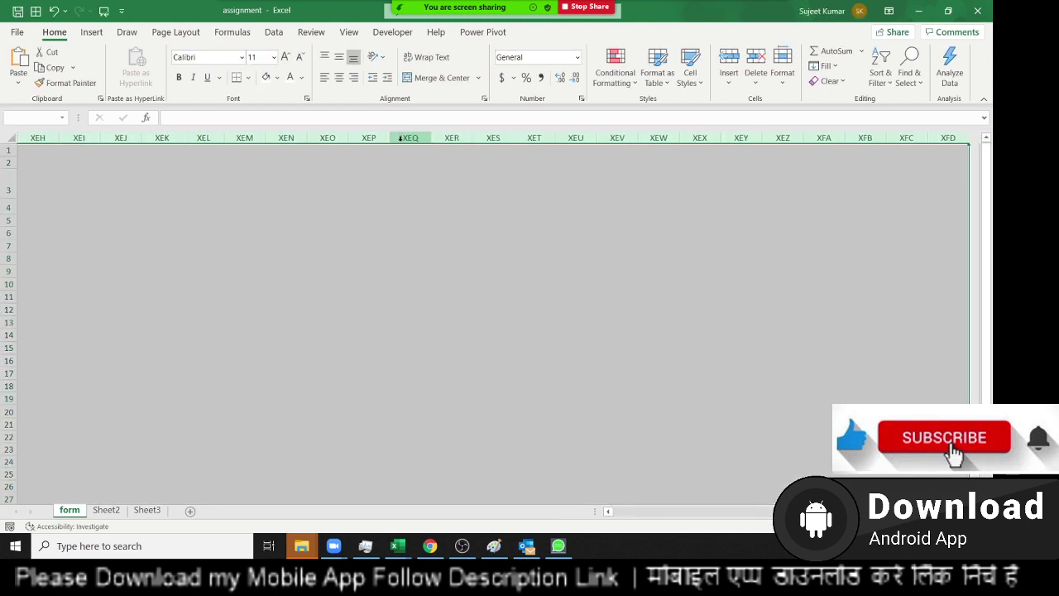
{"action": "right_click", "coordinate": [401, 139]}
{"action": "left_click", "coordinate": [430, 342]}
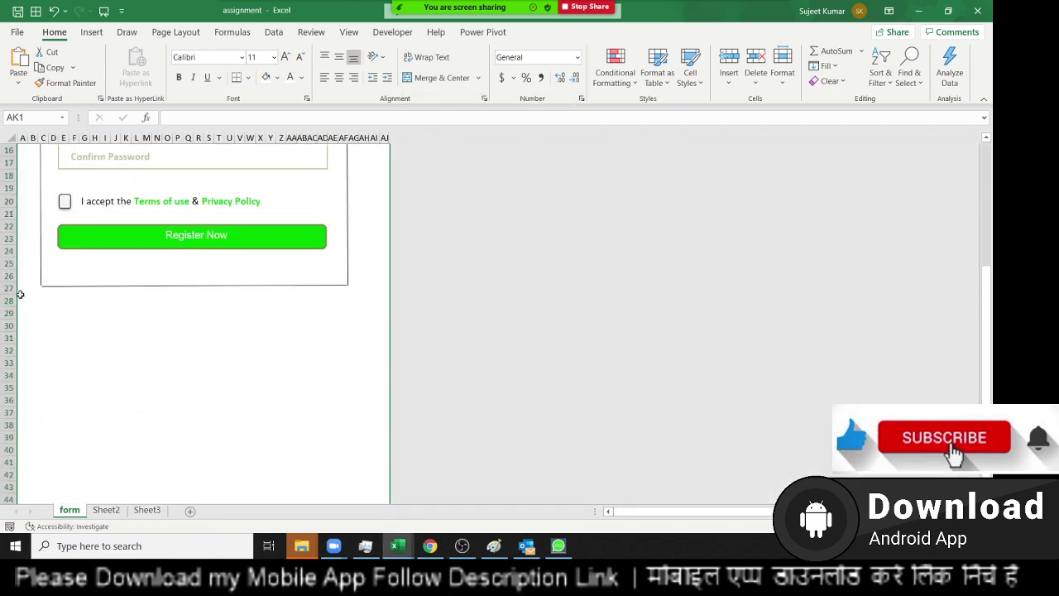
Step: Hide every row from 28 downward, leaving only the form visible
{"action": "left_click", "coordinate": [3, 300]}
{"action": "key", "text": "ctrl+shift+Down"}
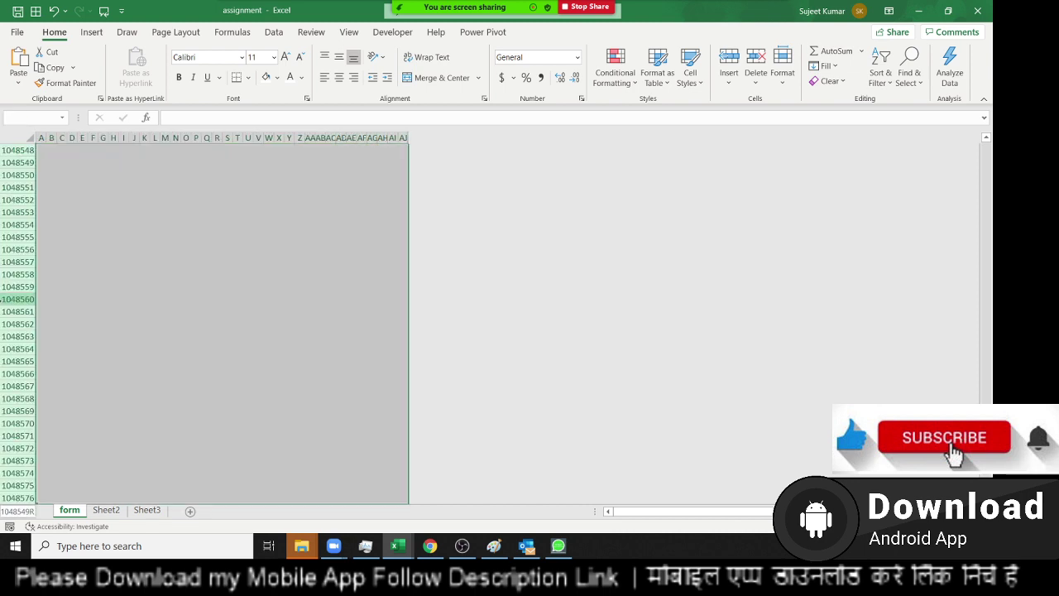
{"action": "right_click", "coordinate": [5, 300]}
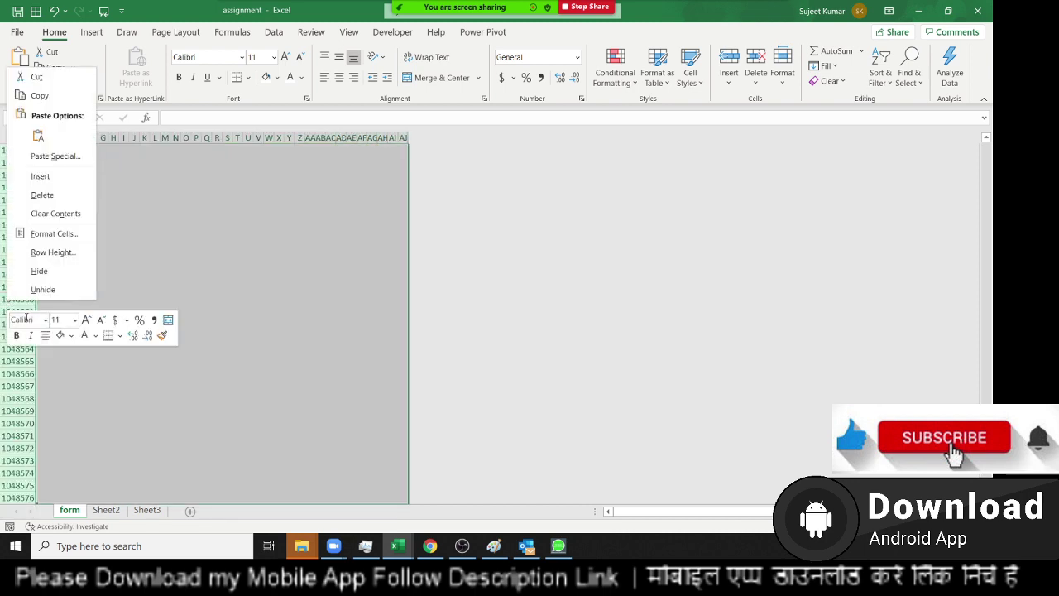
{"action": "left_click", "coordinate": [36, 272]}
{"action": "scroll", "coordinate": [290, 342], "scroll_direction": "up", "scroll_amount": 2}
{"action": "scroll", "coordinate": [385, 478], "scroll_direction": "up", "scroll_amount": 1}
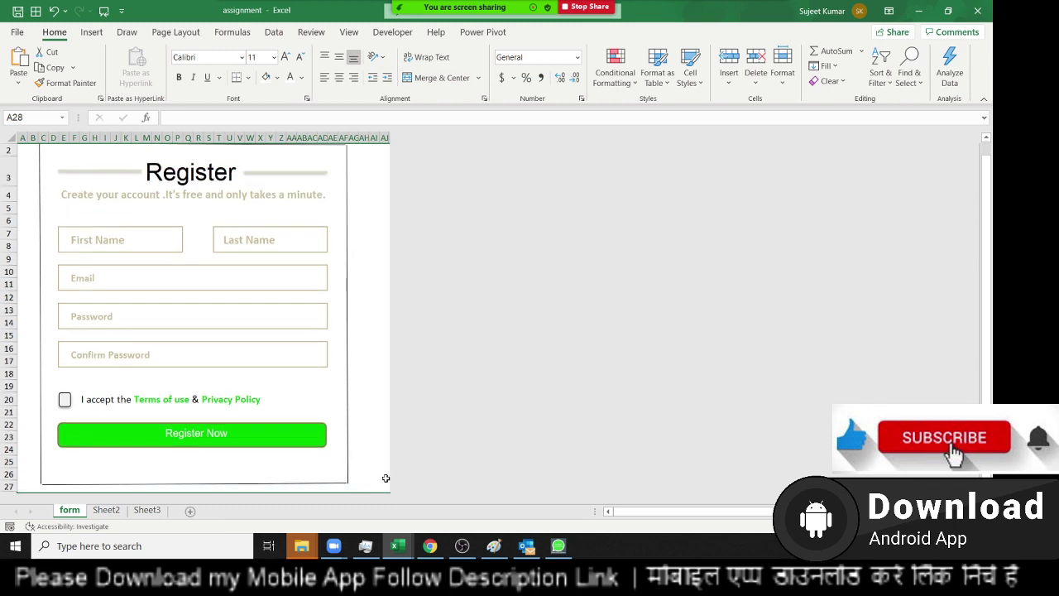
Step: Fill A1:AJ27 with sky blue, then select the subtitle cell E4
{"action": "left_click_drag", "start_coordinate": [382, 484], "coordinate": [15, 149]}
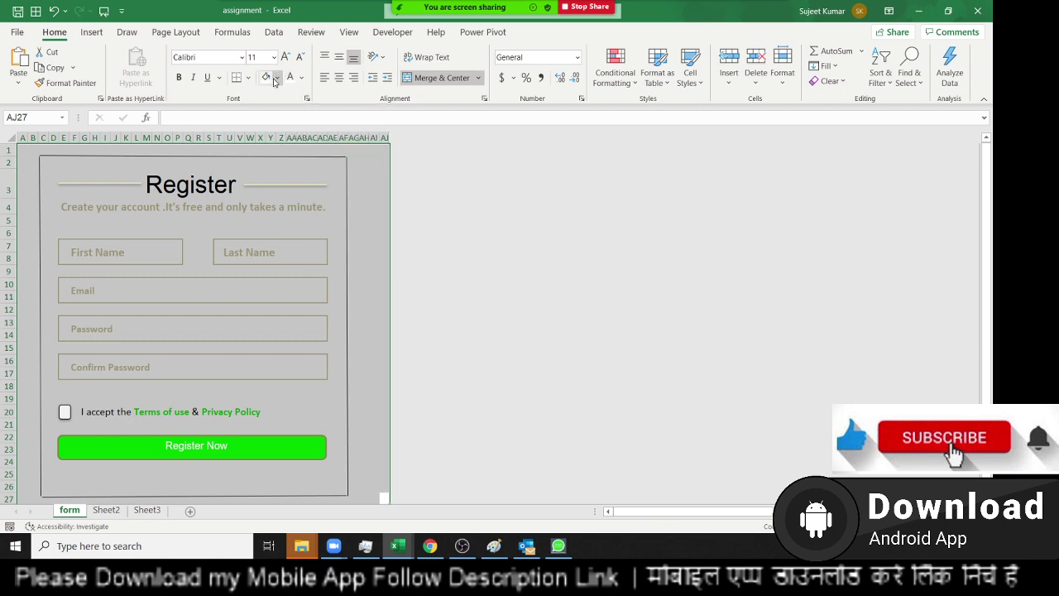
{"action": "left_click", "coordinate": [278, 78]}
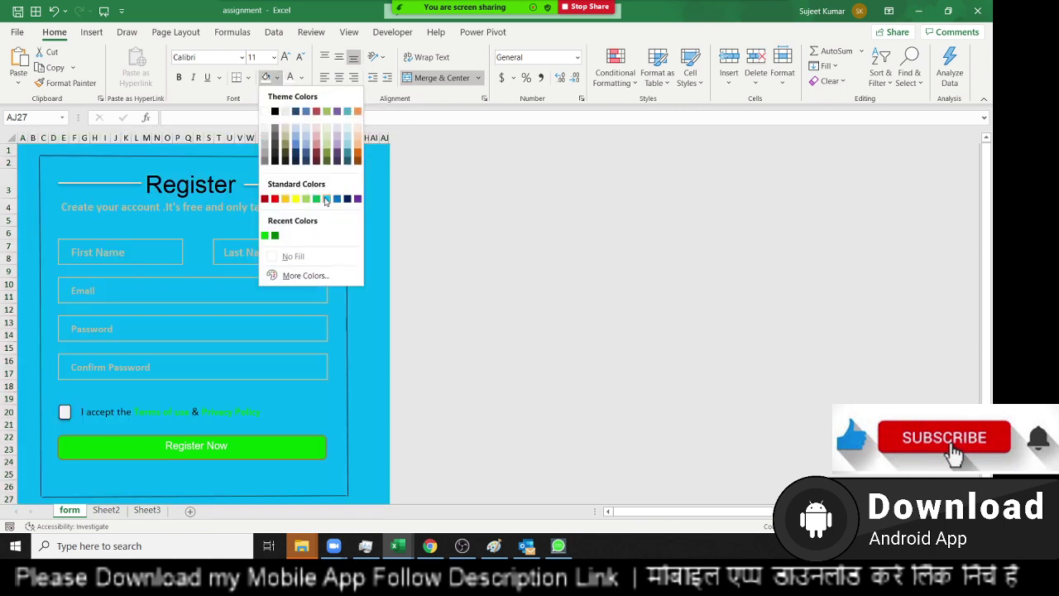
{"action": "left_click", "coordinate": [327, 201]}
{"action": "scroll", "coordinate": [486, 251], "scroll_direction": "down", "scroll_amount": 4}
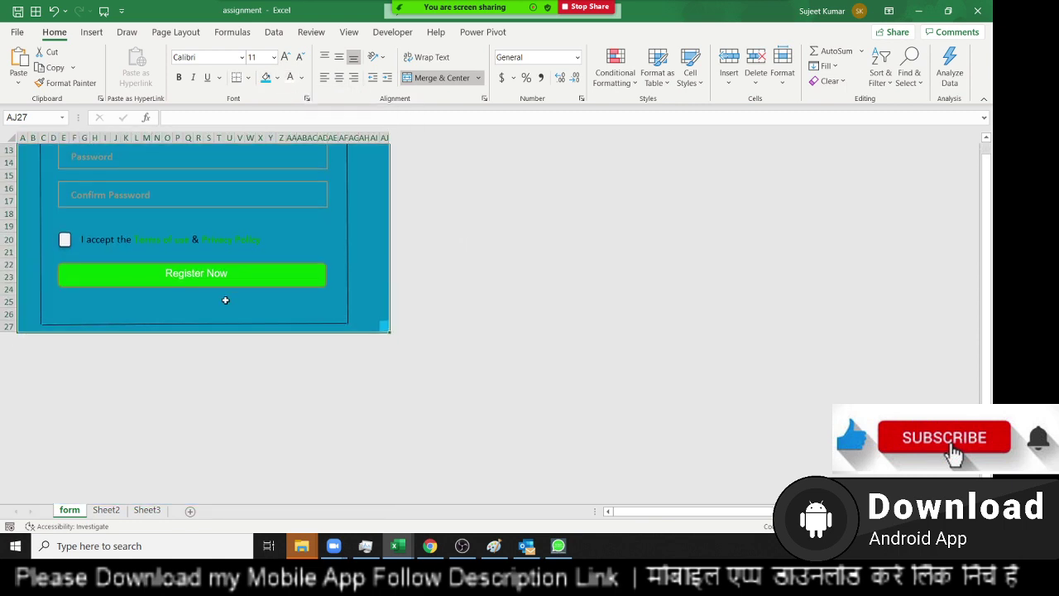
{"action": "scroll", "coordinate": [225, 300], "scroll_direction": "up", "scroll_amount": 4}
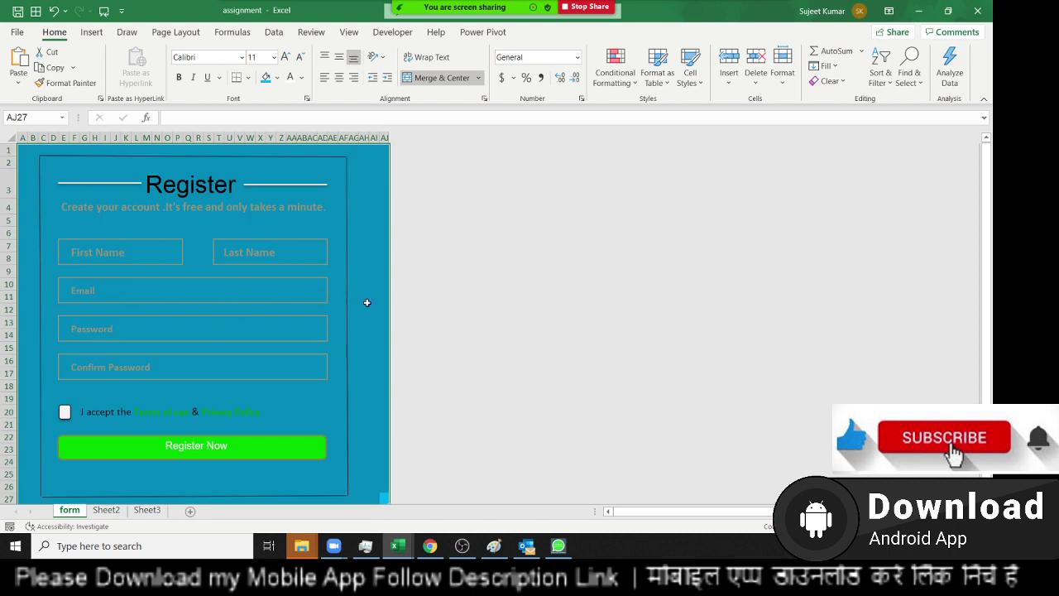
{"action": "left_click", "coordinate": [99, 207]}
Step: Make the subtitle, First Name and Last Name text white
{"action": "left_click", "coordinate": [289, 77]}
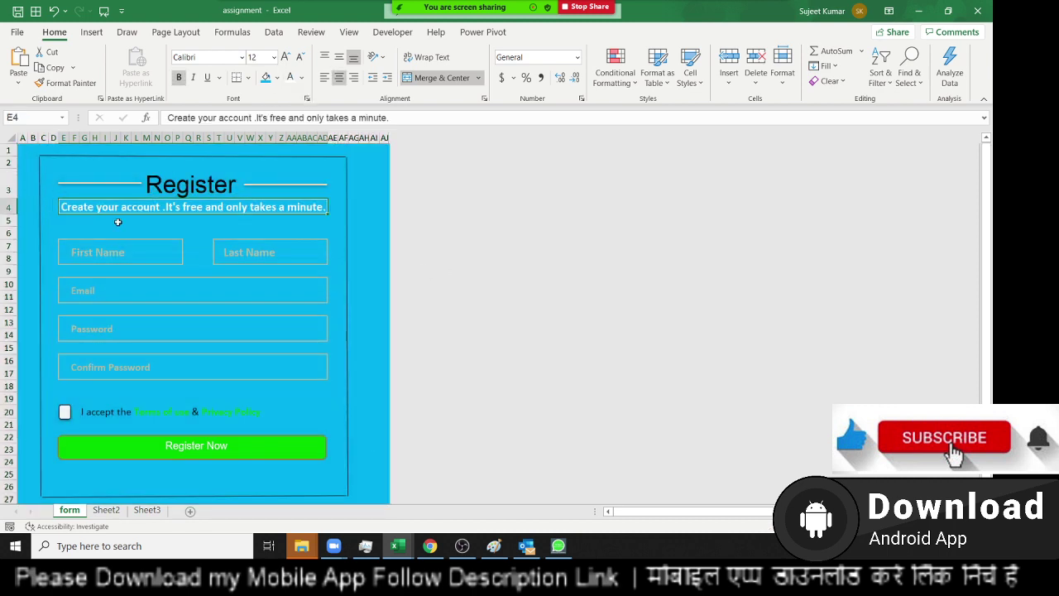
{"action": "left_click", "coordinate": [106, 251]}
{"action": "left_click", "coordinate": [290, 77]}
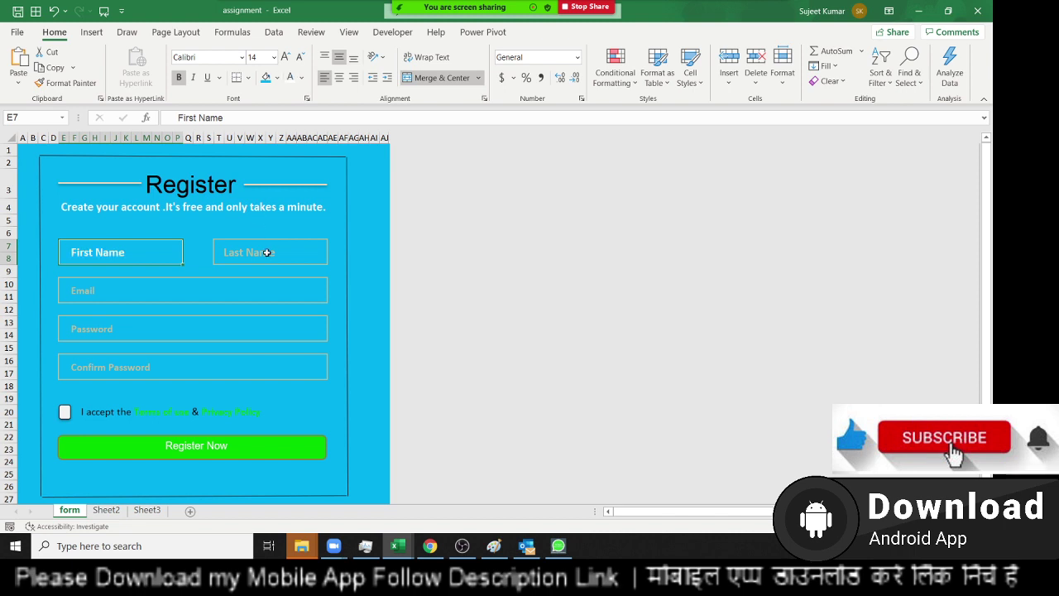
{"action": "left_click", "coordinate": [268, 252]}
{"action": "left_click", "coordinate": [290, 77]}
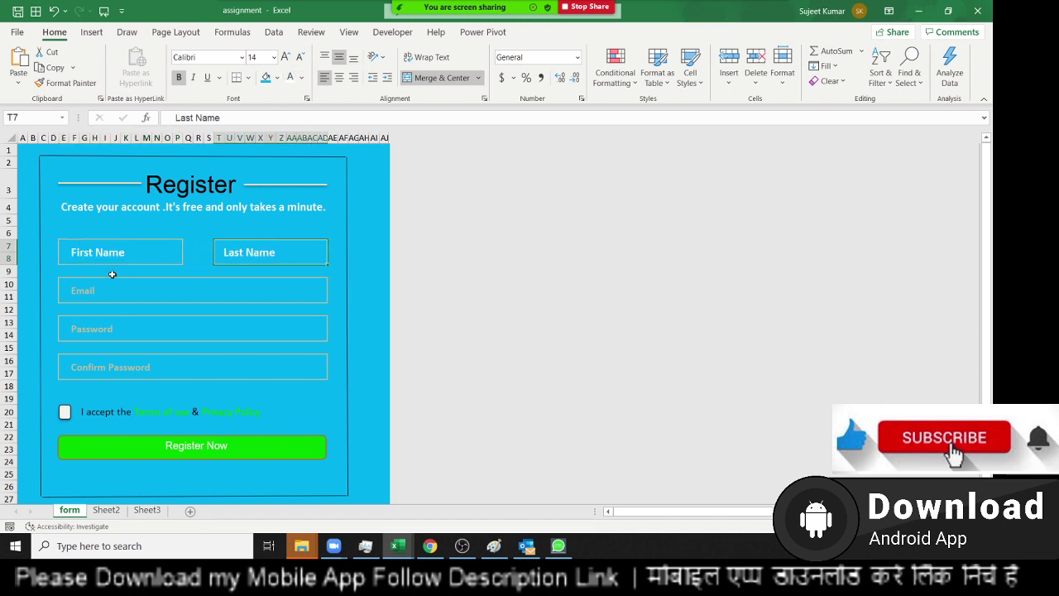
Step: Give the First Name and Last Name cells white fill with dark blue text
{"action": "left_click", "coordinate": [121, 246]}
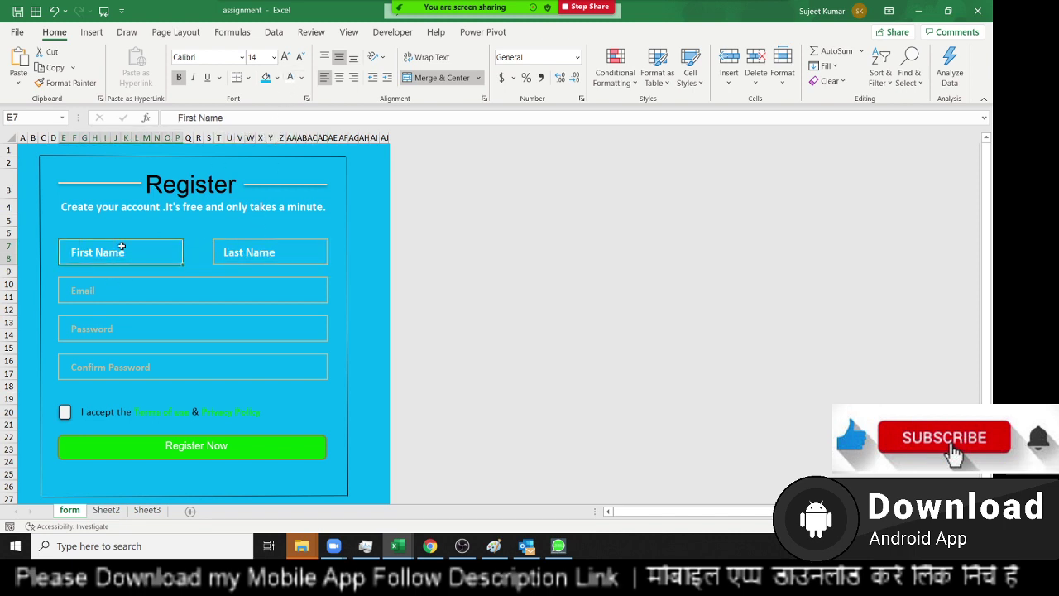
{"action": "left_click", "coordinate": [277, 77]}
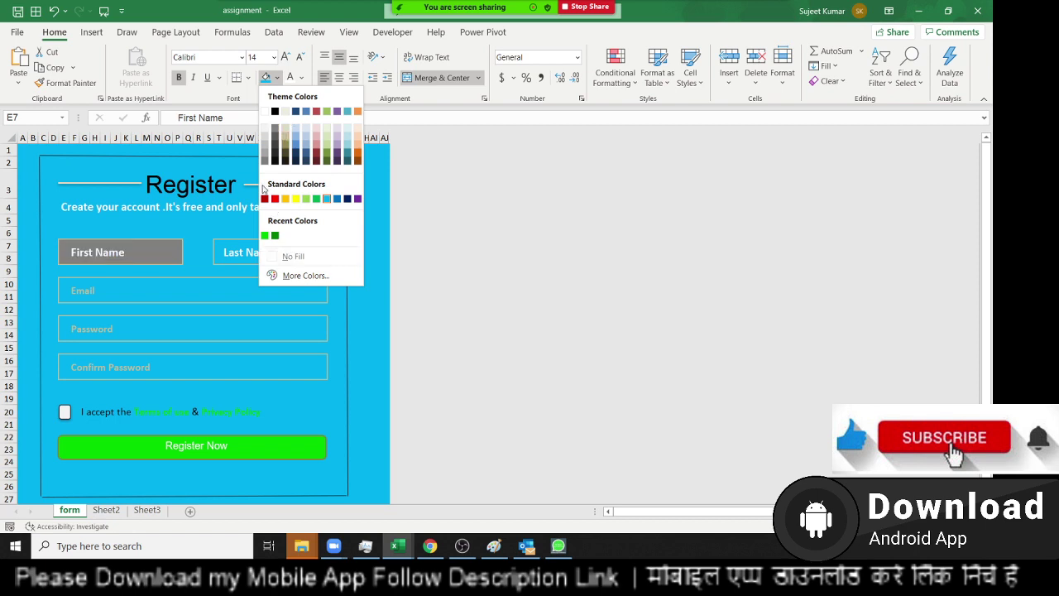
{"action": "left_click", "coordinate": [265, 114]}
{"action": "left_click", "coordinate": [301, 77]}
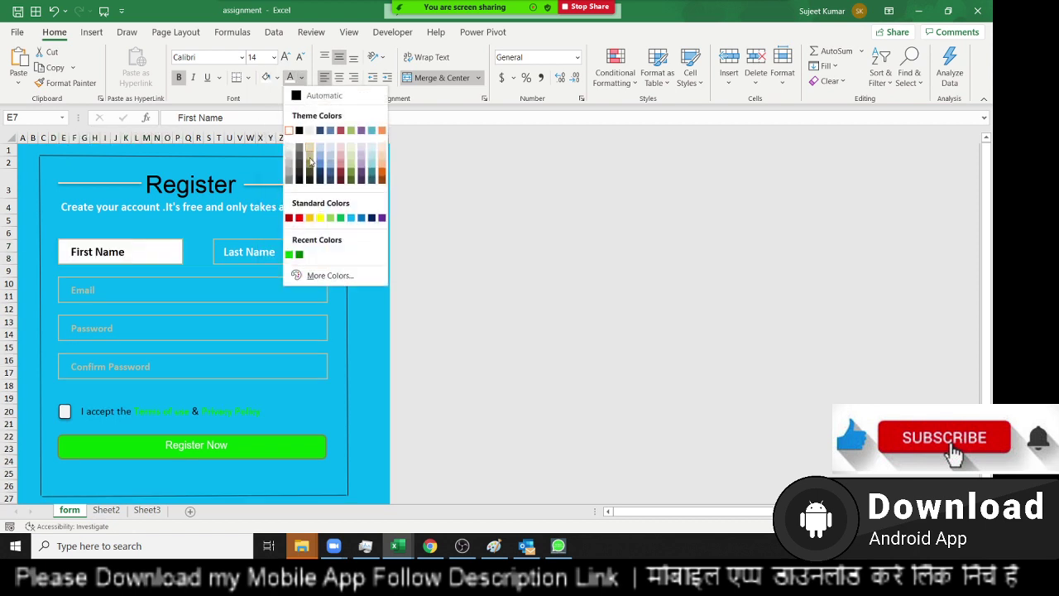
{"action": "left_click", "coordinate": [372, 217]}
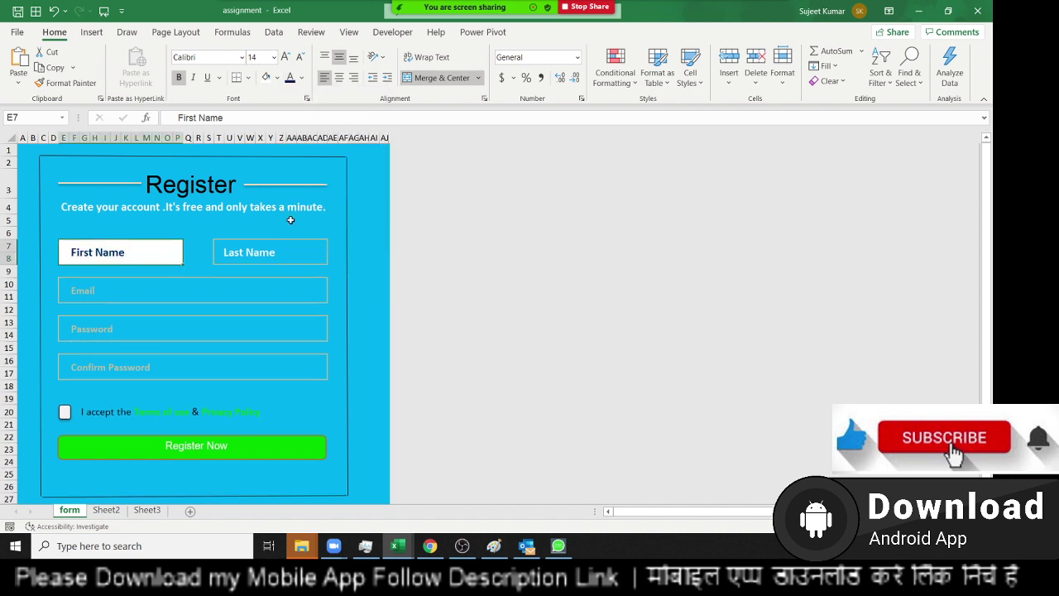
{"action": "left_click", "coordinate": [266, 252]}
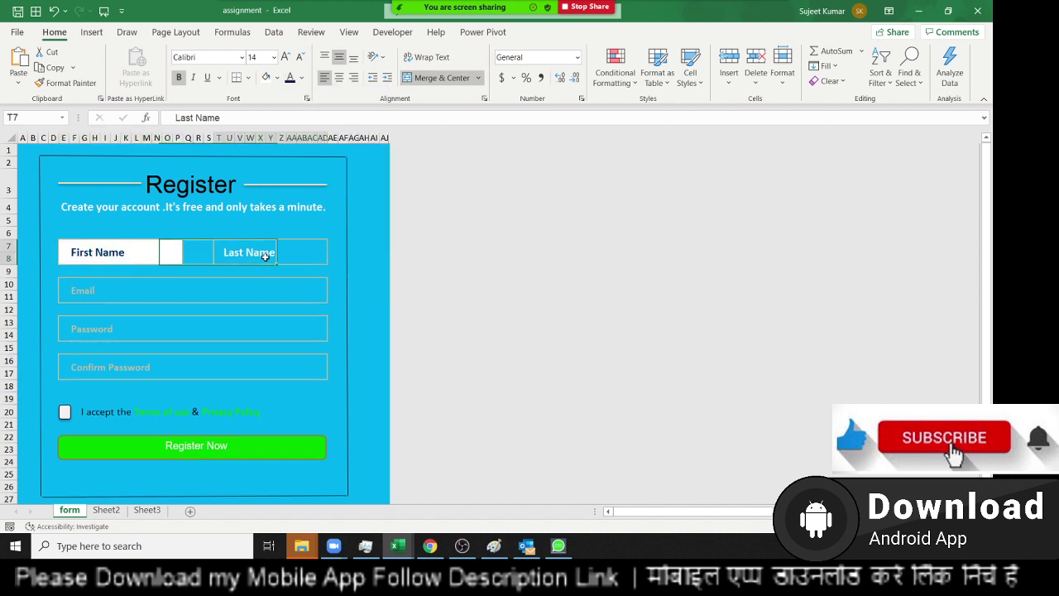
{"action": "left_click", "coordinate": [265, 77]}
{"action": "left_click", "coordinate": [289, 77]}
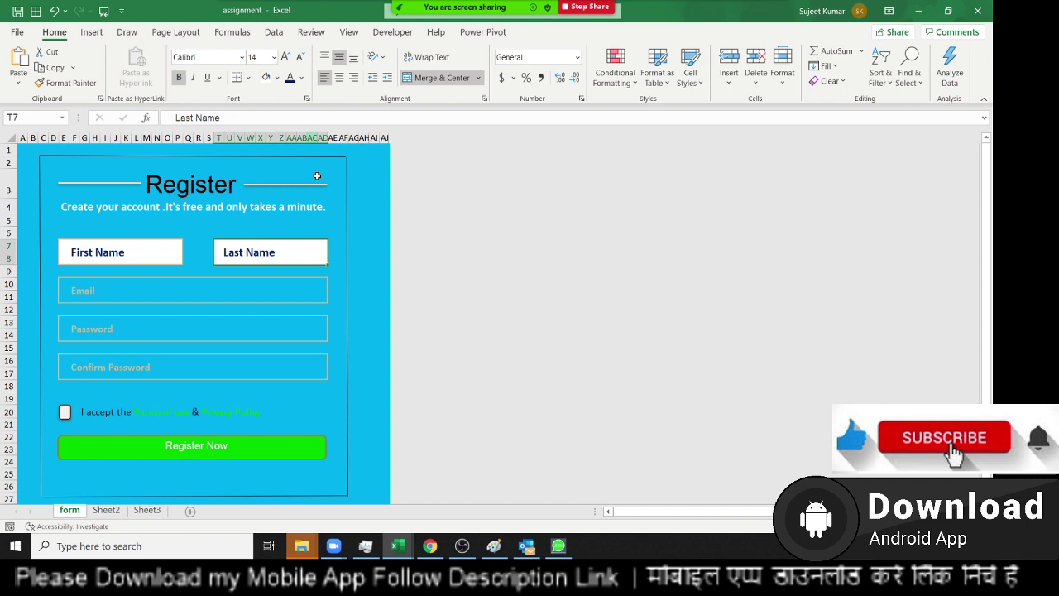
Step: Give the Email, Password and Confirm Password fields white fill with dark blue text
{"action": "left_click", "coordinate": [168, 293]}
{"action": "left_click", "coordinate": [266, 77]}
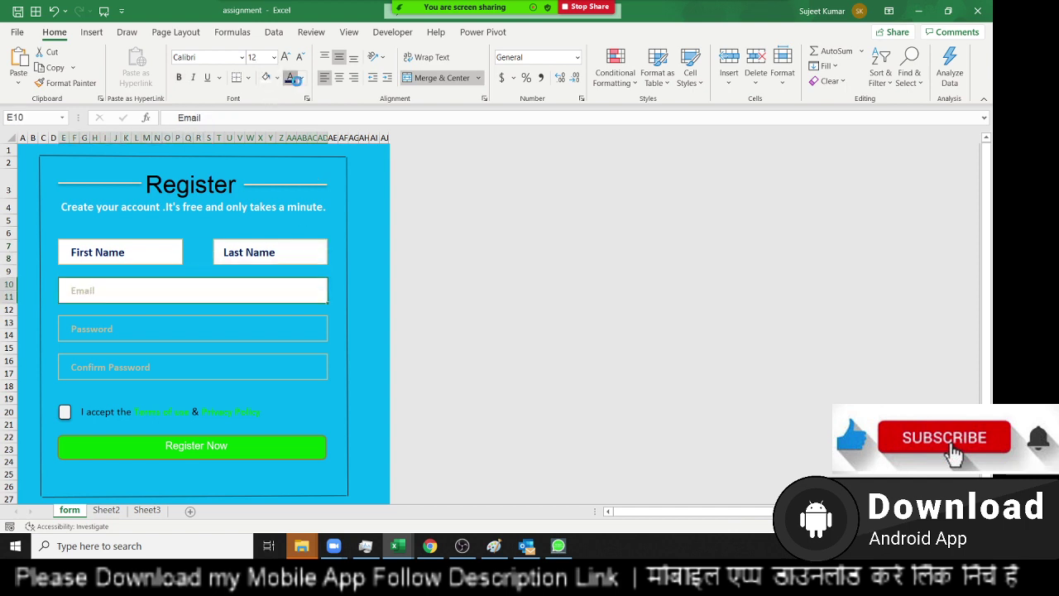
{"action": "left_click", "coordinate": [290, 77]}
{"action": "left_click", "coordinate": [99, 325]}
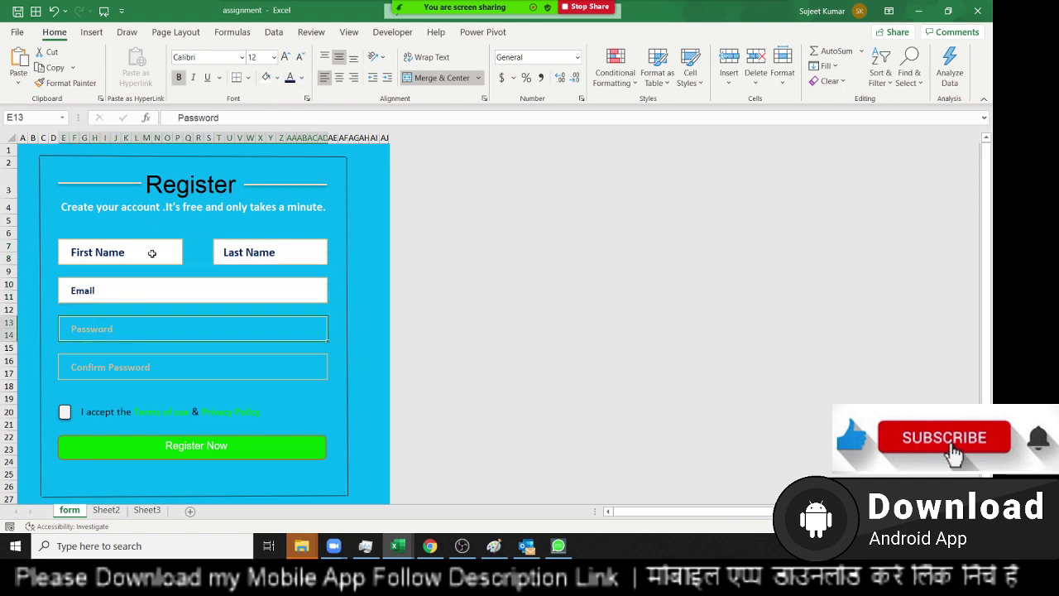
{"action": "left_click", "coordinate": [266, 77]}
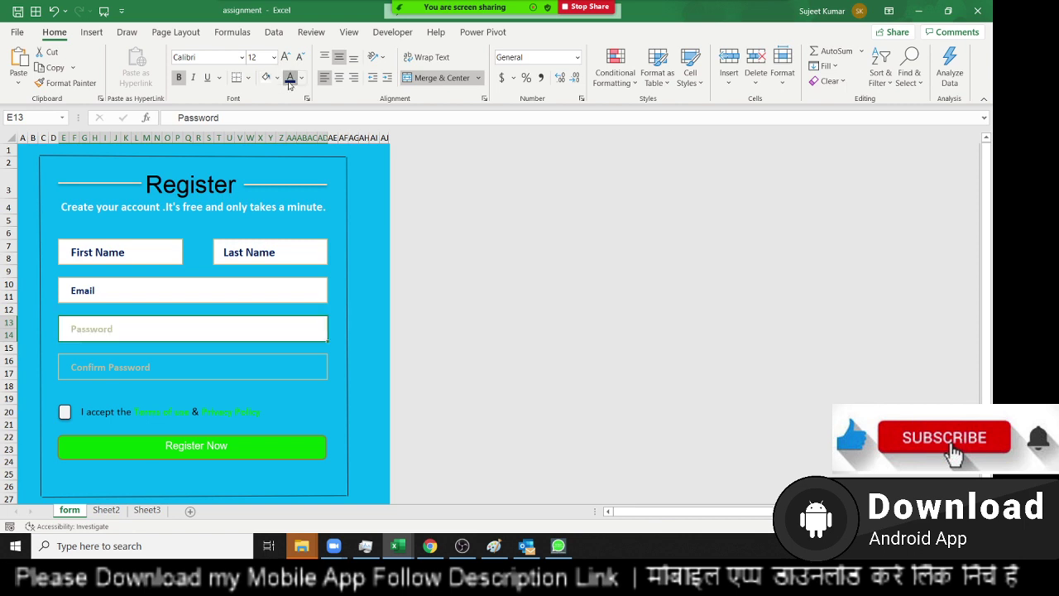
{"action": "left_click", "coordinate": [290, 79]}
{"action": "left_click", "coordinate": [103, 366]}
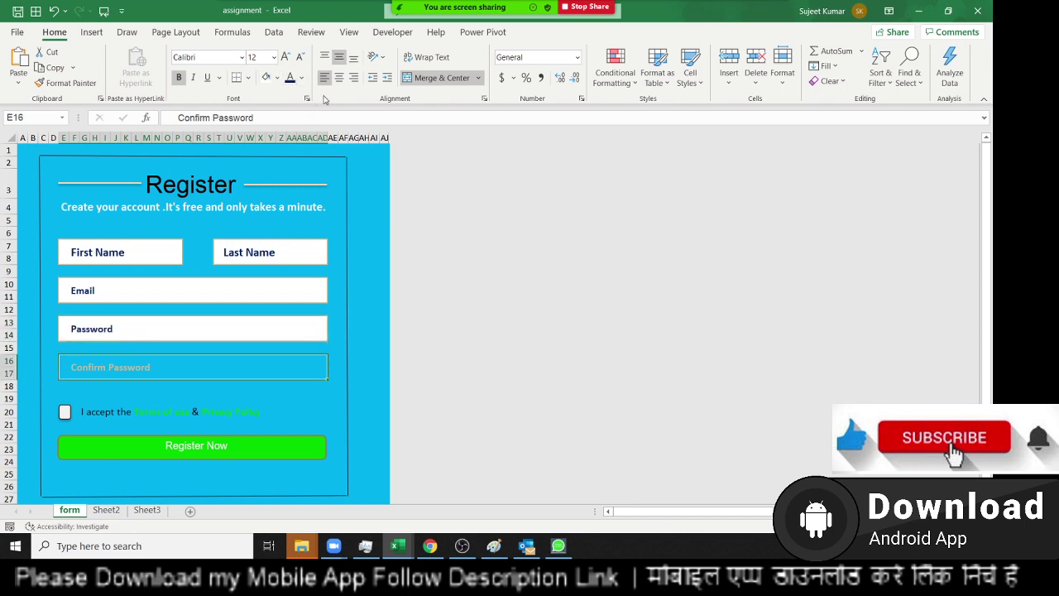
{"action": "left_click", "coordinate": [291, 80]}
{"action": "left_click", "coordinate": [265, 77]}
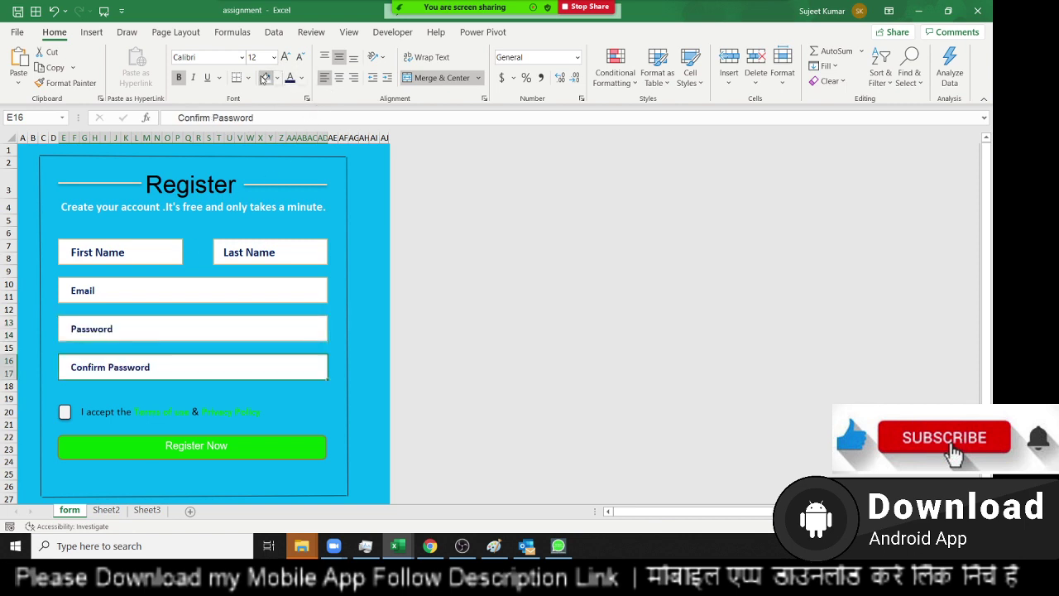
{"action": "left_click", "coordinate": [382, 374]}
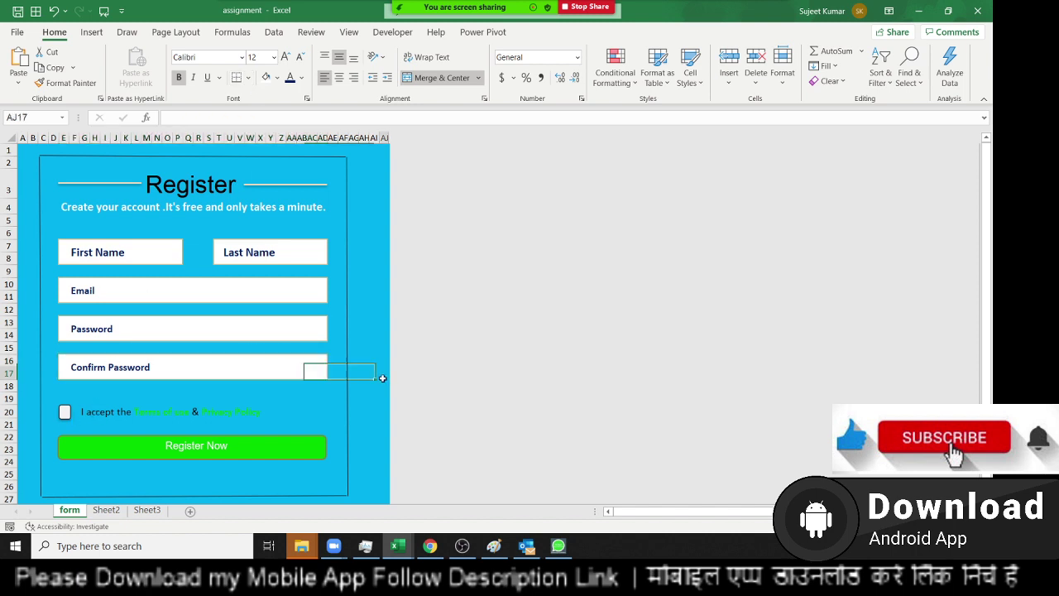
Step: Enter test value 0121 in Confirm Password, then undo it
{"action": "left_click", "coordinate": [146, 368]}
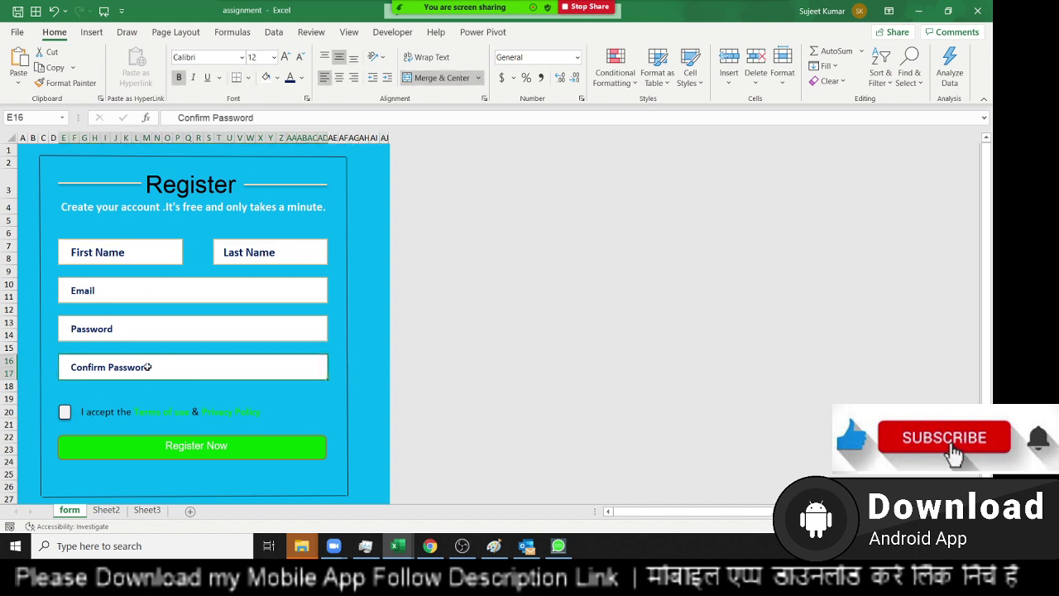
{"action": "left_click", "coordinate": [250, 118]}
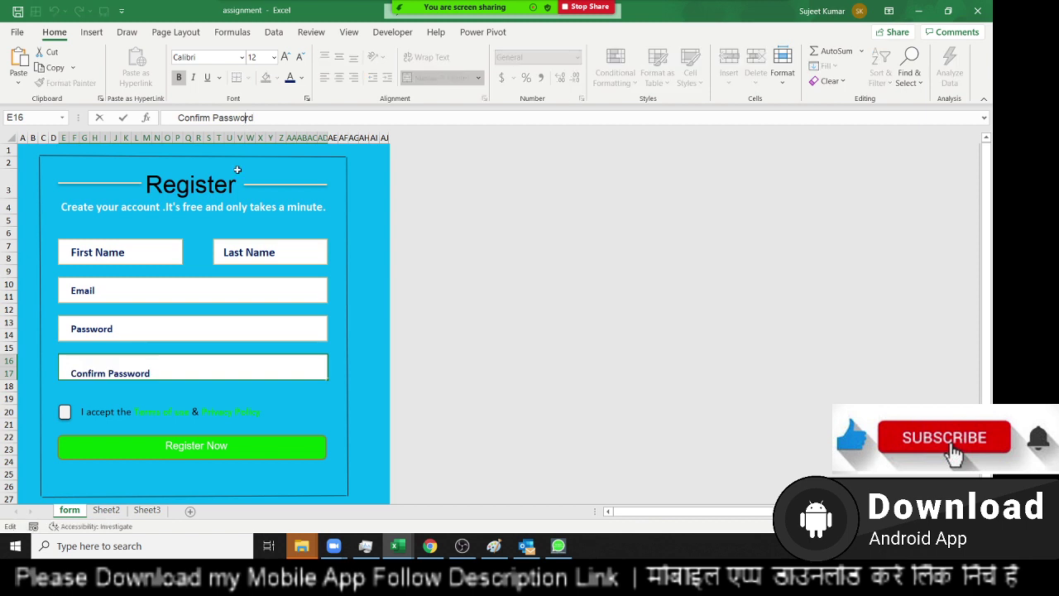
{"action": "left_click", "coordinate": [184, 370]}
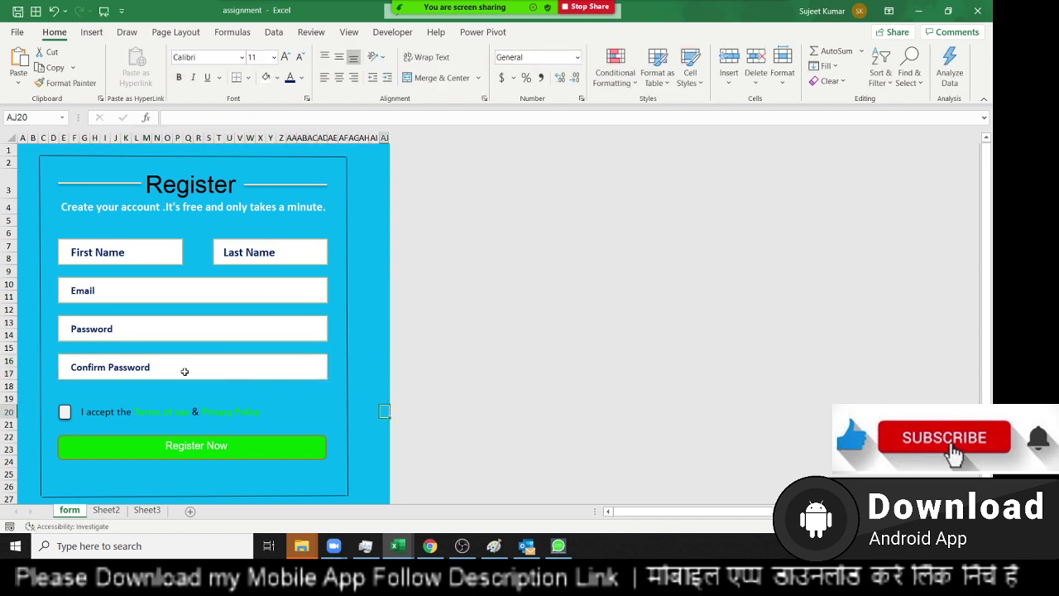
{"action": "type", "text": "0121"}
{"action": "left_click", "coordinate": [205, 367]}
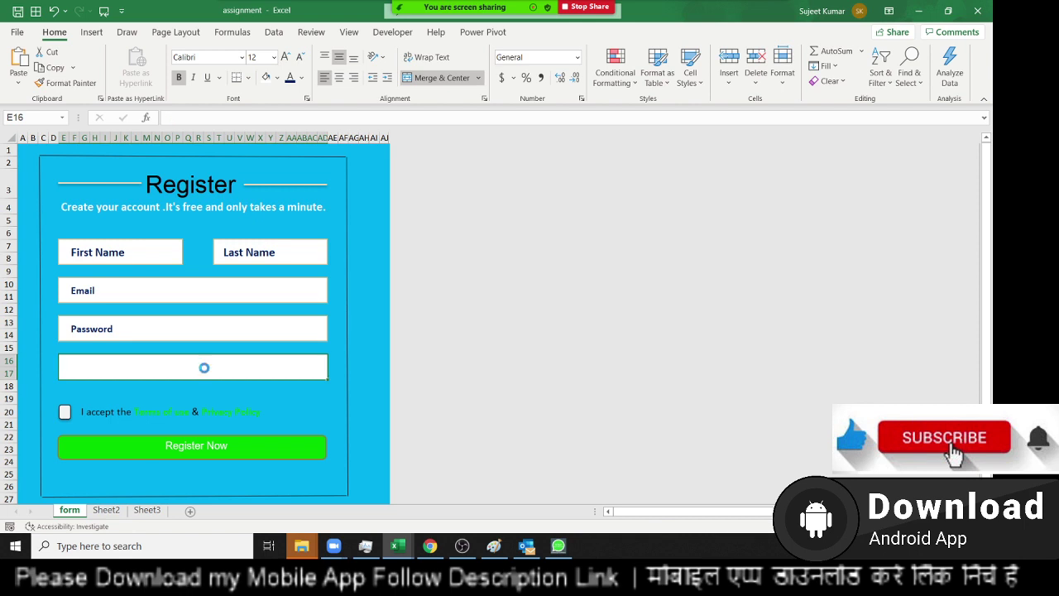
{"action": "key", "text": "ctrl+z"}
{"action": "key", "text": "ctrl+z"}
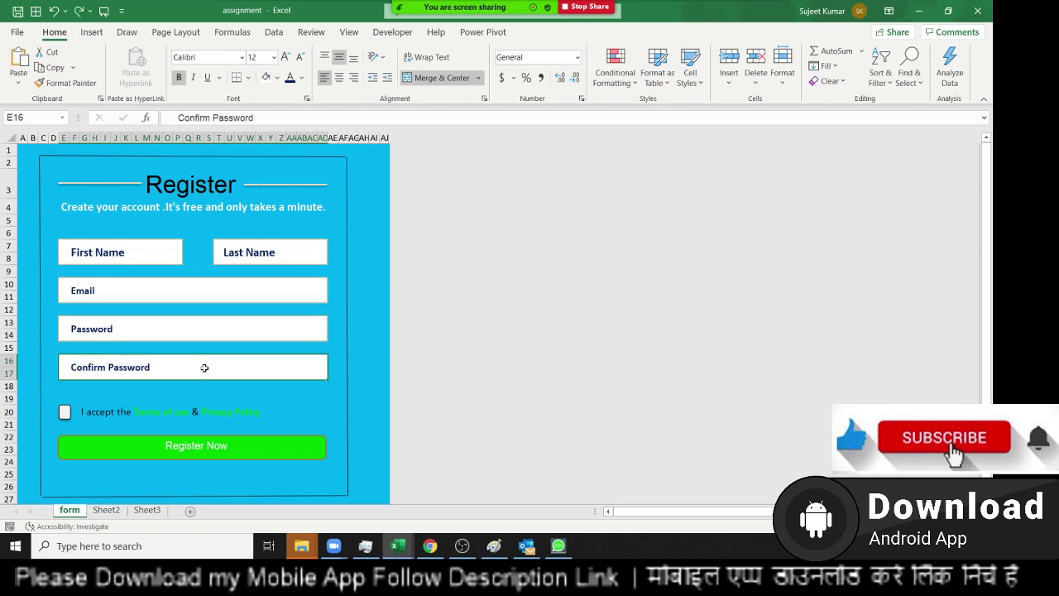
Step: Unmerge the Email field and merge F10:U11 into one input box
{"action": "left_click", "coordinate": [67, 291]}
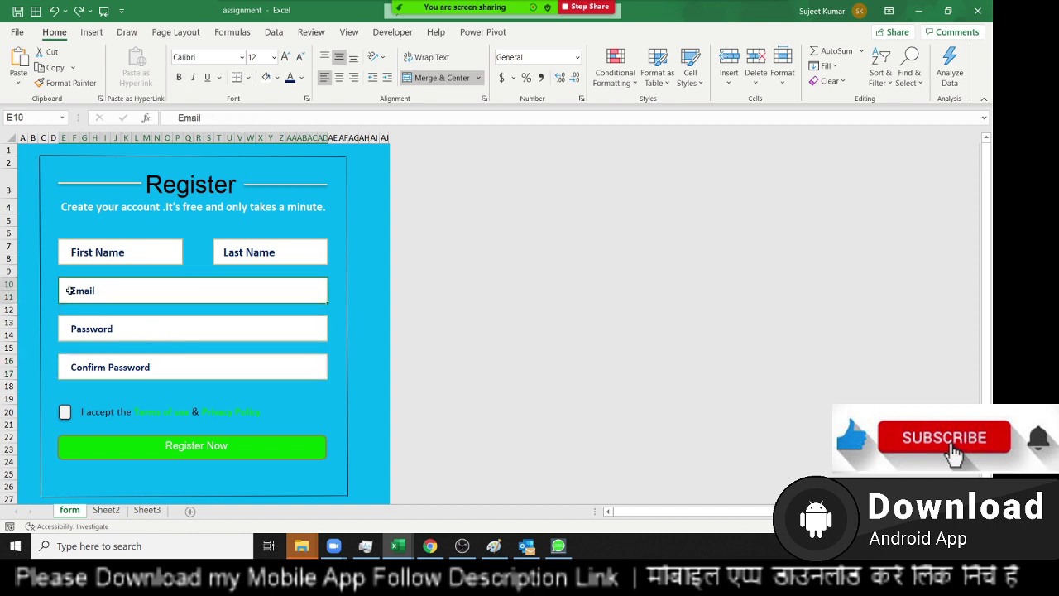
{"action": "left_click", "coordinate": [438, 77]}
{"action": "left_click", "coordinate": [124, 293]}
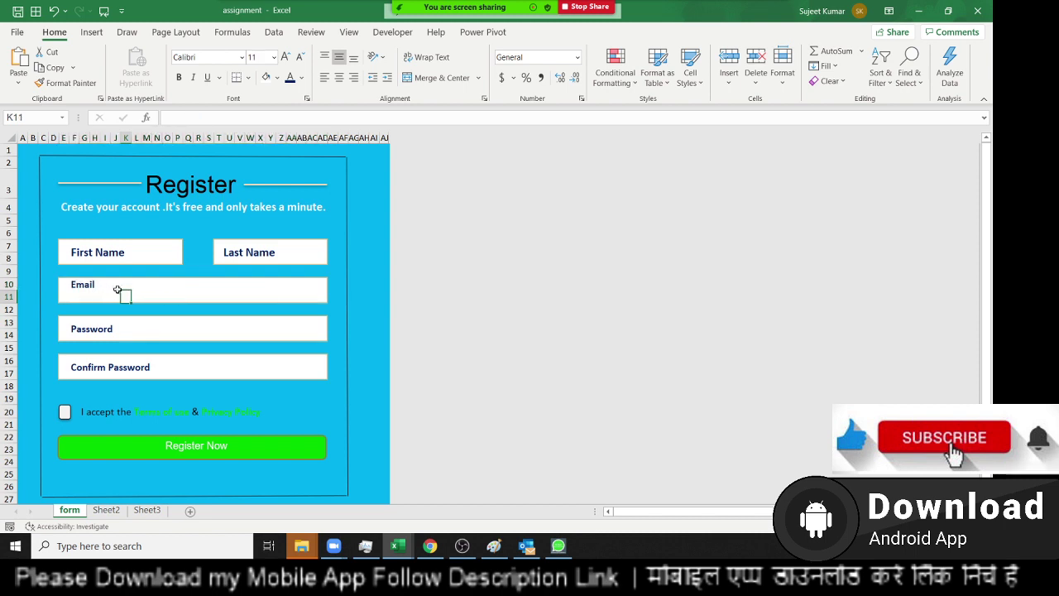
{"action": "left_click", "coordinate": [105, 283]}
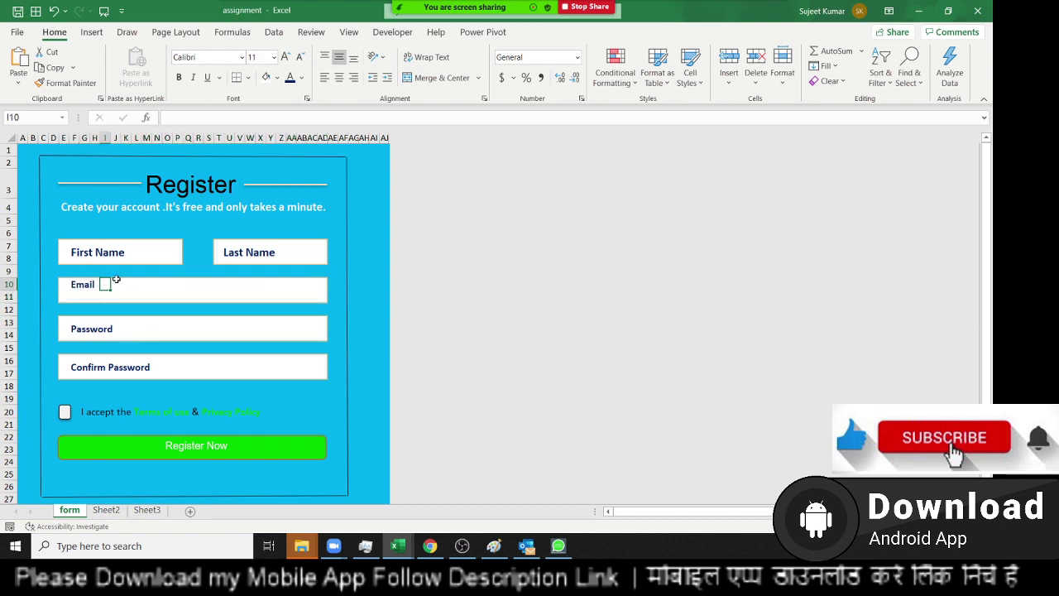
{"action": "key", "text": "Left"}
{"action": "key", "text": "Left"}
{"action": "key", "text": "Left"}
{"action": "key", "text": "Left"}
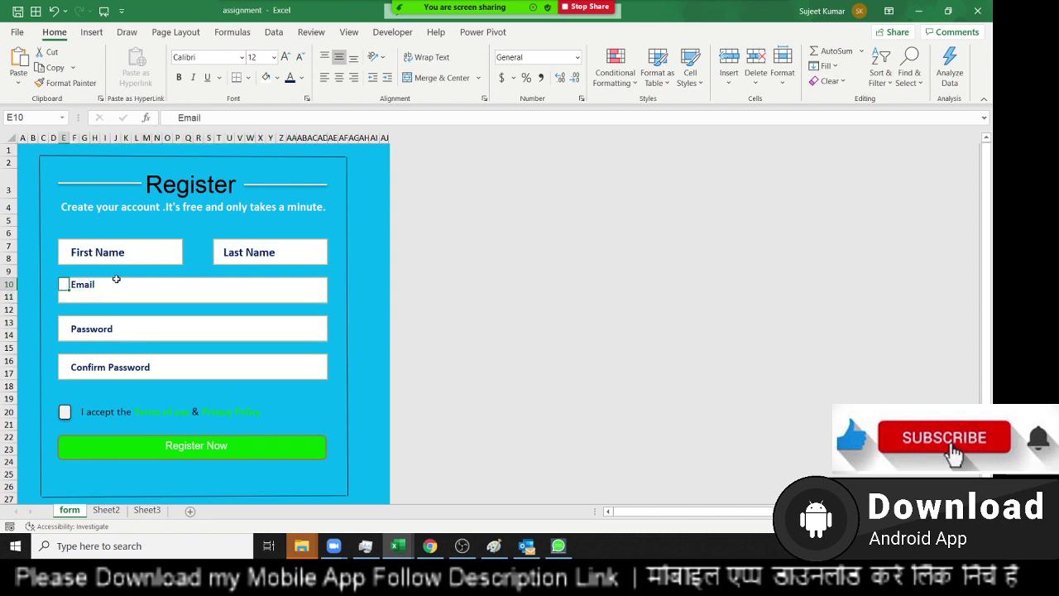
{"action": "key", "text": "Right"}
{"action": "key", "text": "shift+Right"}
{"action": "key", "text": "shift+Right"}
{"action": "key", "text": "shift+Right"}
{"action": "key", "text": "shift+Right"}
{"action": "key", "text": "shift+Right"}
{"action": "key", "text": "shift+Right"}
{"action": "key", "text": "shift+Right"}
{"action": "key", "text": "shift+Right"}
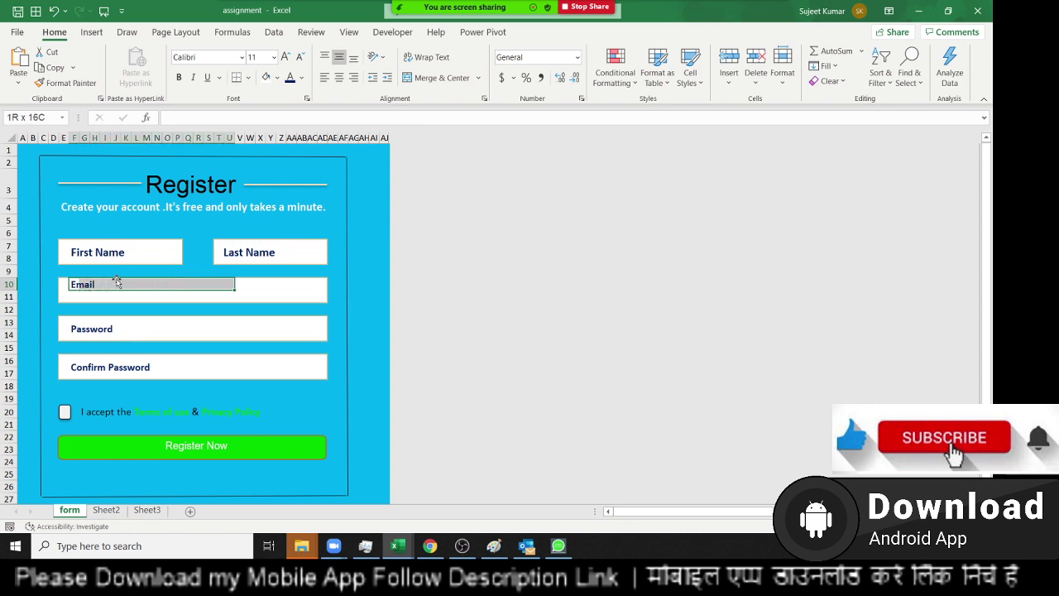
{"action": "key", "text": "shift+Right"}
{"action": "key", "text": "shift+Right"}
{"action": "key", "text": "shift+Right"}
{"action": "key", "text": "shift+Right"}
{"action": "key", "text": "shift+Right"}
{"action": "key", "text": "shift+Right"}
{"action": "key", "text": "shift+Right"}
{"action": "key", "text": "shift+Right"}
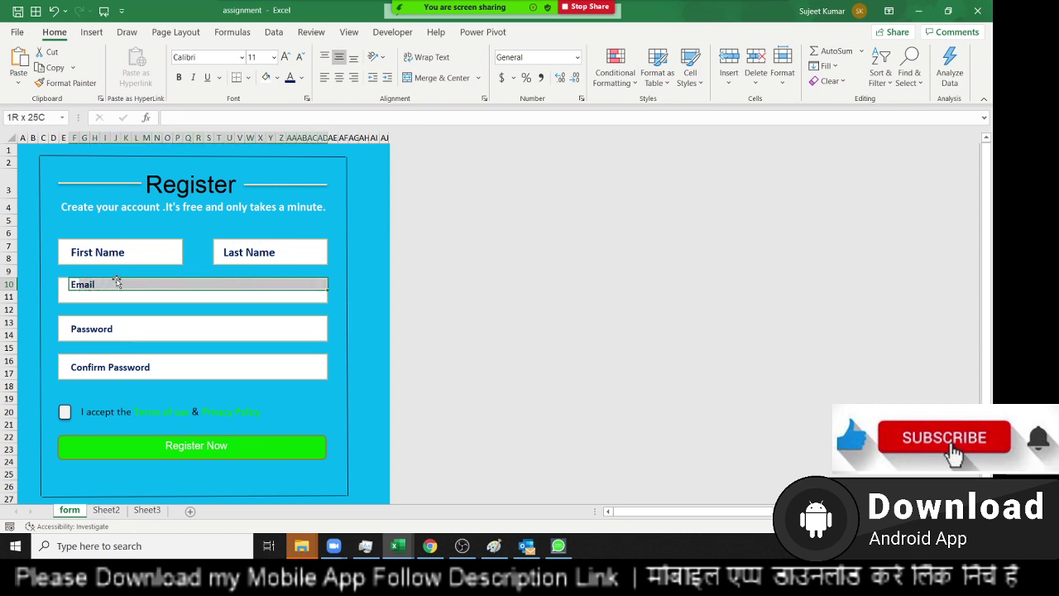
{"action": "key", "text": "shift+Down"}
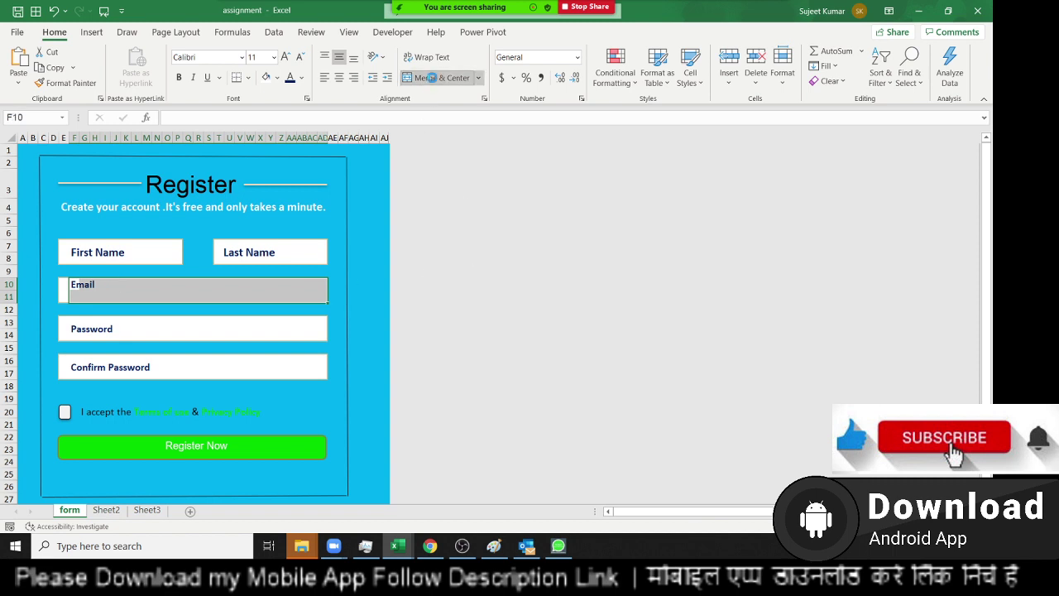
{"action": "left_click", "coordinate": [438, 77]}
Step: Left-align the Email label in E10 and type 'Email' in the merged box
{"action": "left_click", "coordinate": [64, 287]}
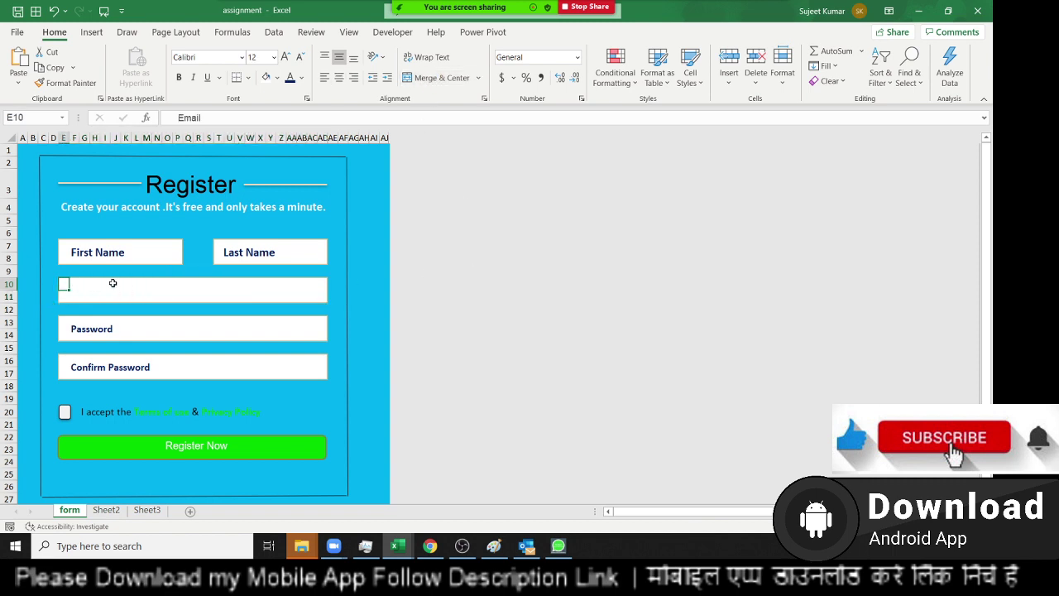
{"action": "left_click", "coordinate": [154, 287]}
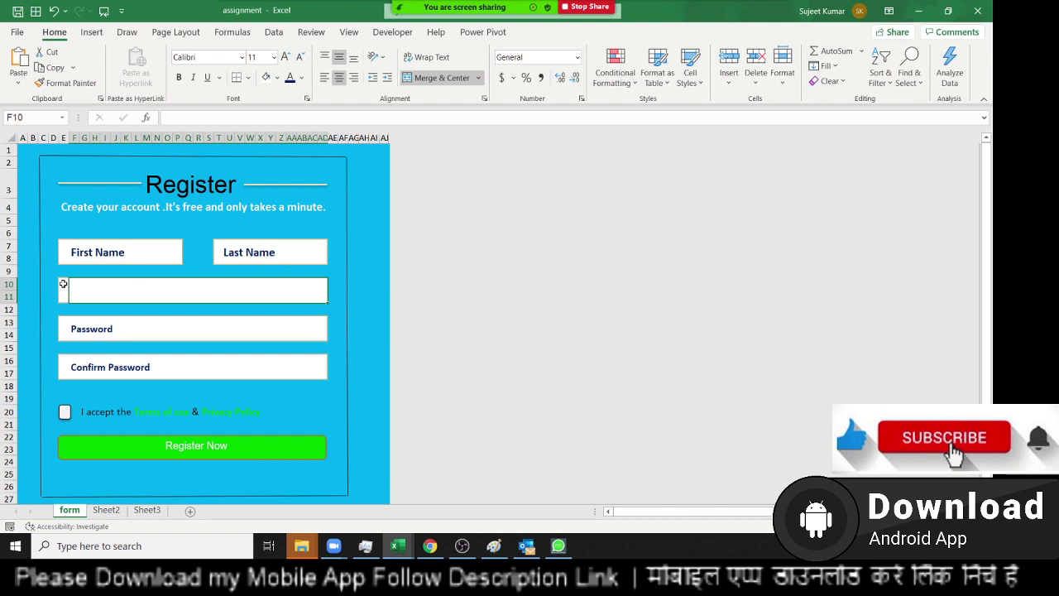
{"action": "left_click", "coordinate": [65, 286]}
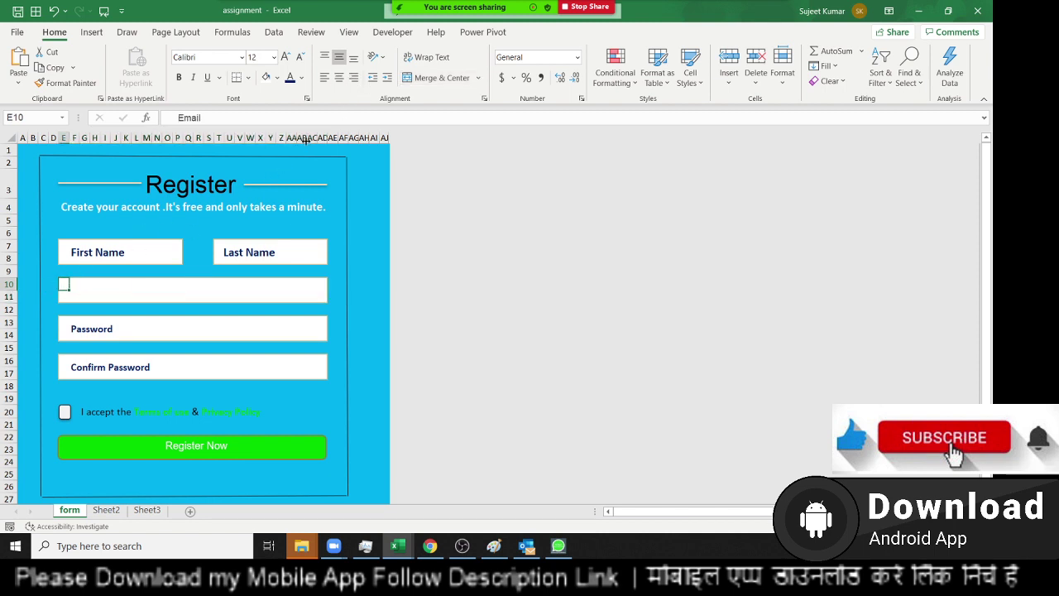
{"action": "left_click", "coordinate": [386, 78]}
{"action": "left_click", "coordinate": [117, 288]}
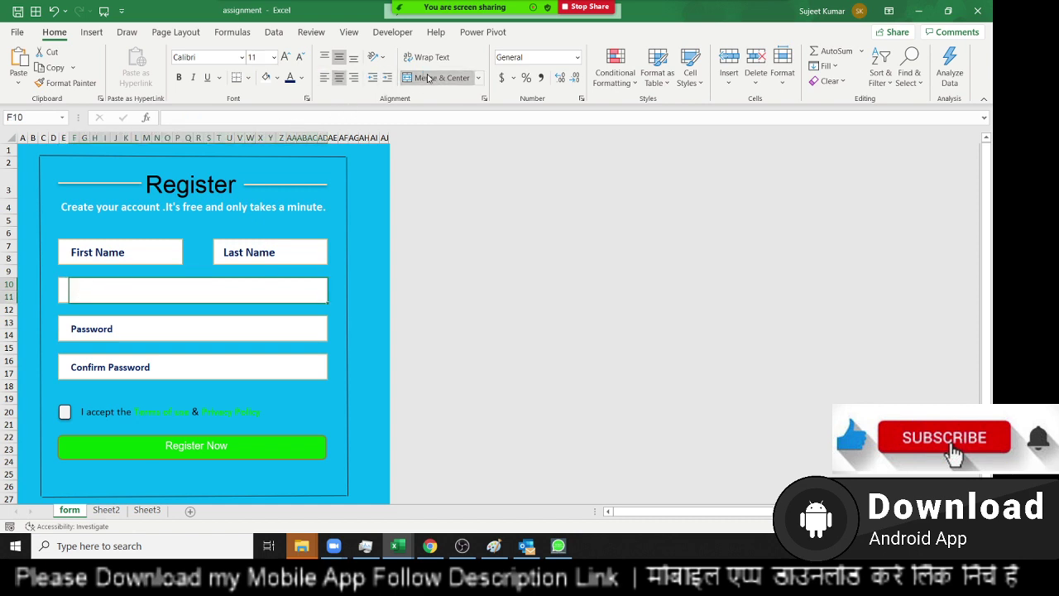
{"action": "type", "text": "Email"}
{"action": "left_click", "coordinate": [110, 348]}
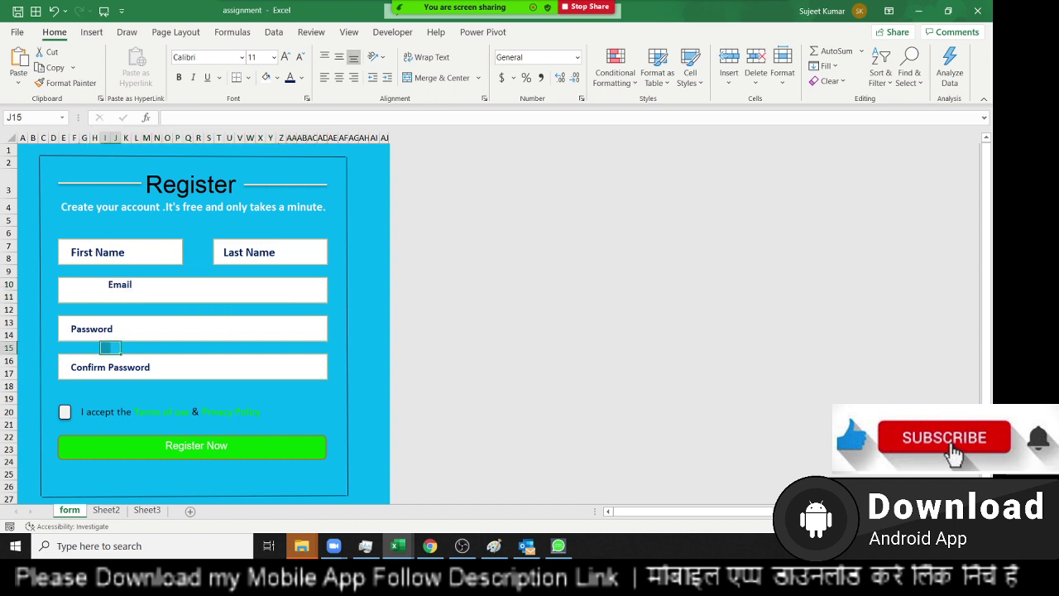
Step: Delete row 11 and make row 10 taller for the Email box
{"action": "left_click", "coordinate": [10, 296]}
{"action": "key", "text": "ctrl+minus"}
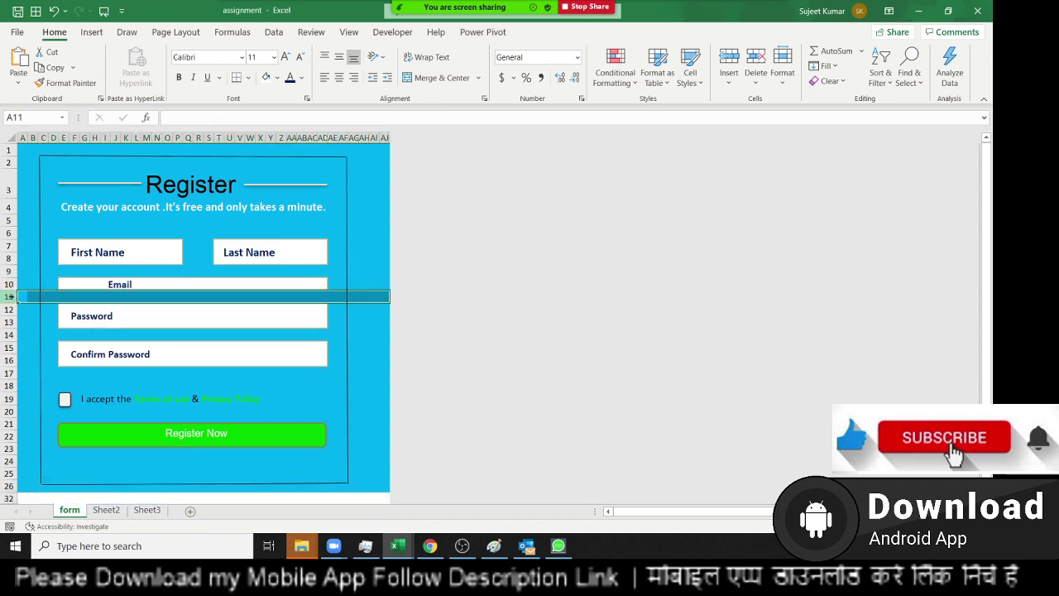
{"action": "left_click", "coordinate": [73, 284]}
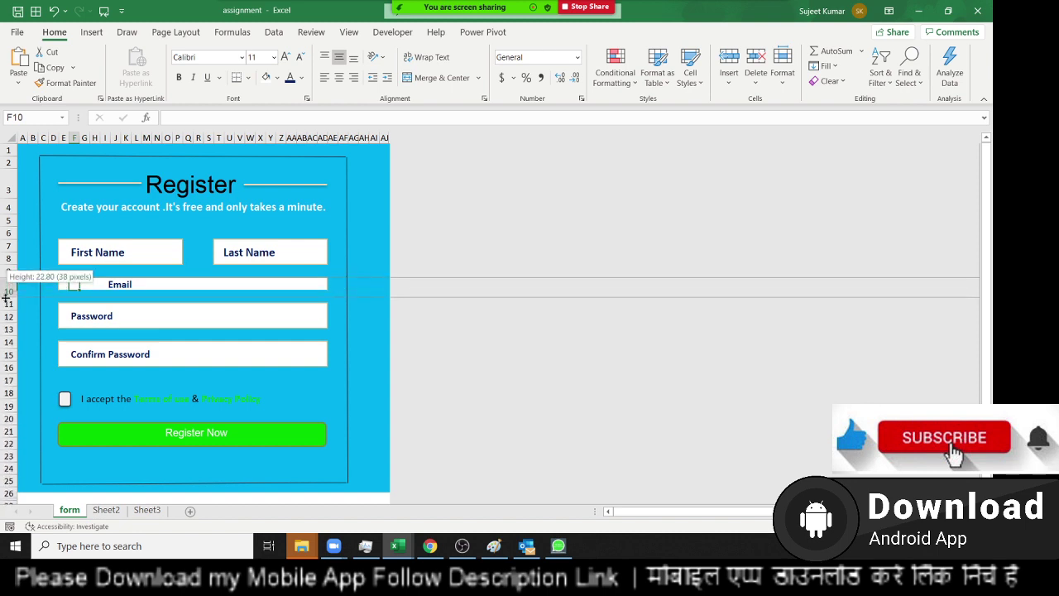
{"action": "left_click_drag", "start_coordinate": [7, 291], "coordinate": [5, 298]}
{"action": "left_click", "coordinate": [64, 302]}
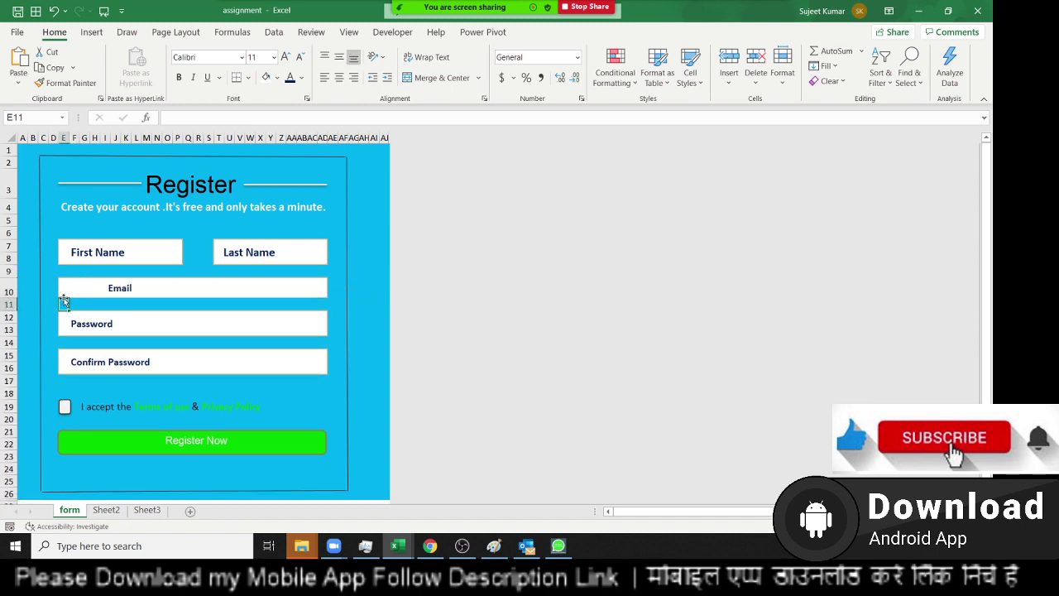
{"action": "left_click", "coordinate": [64, 287]}
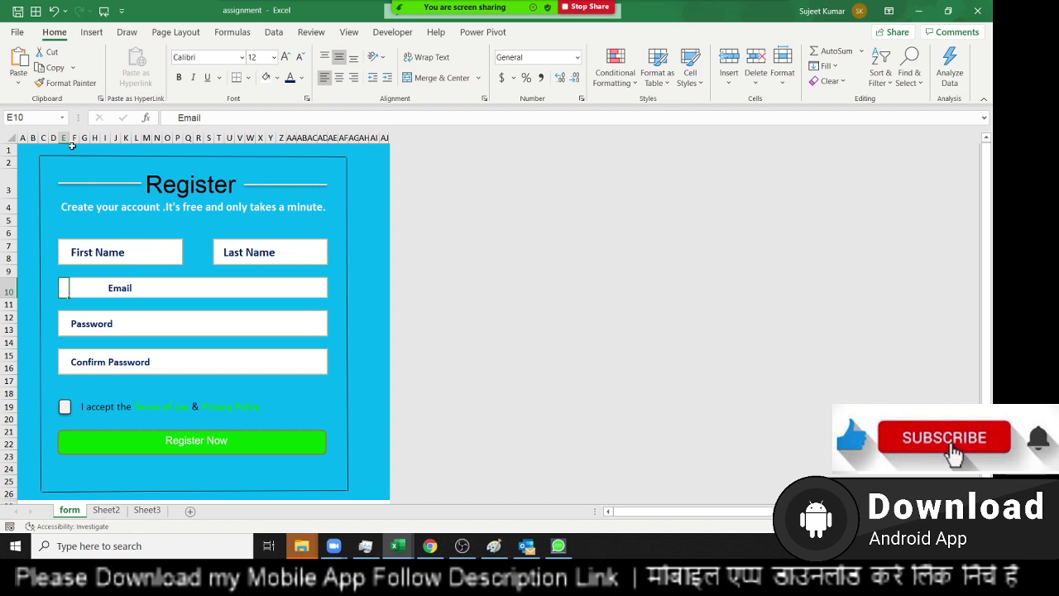
Step: Narrow the column E spacer slightly, to about 20 pixels
{"action": "left_click_drag", "start_coordinate": [68, 140], "coordinate": [58, 141]}
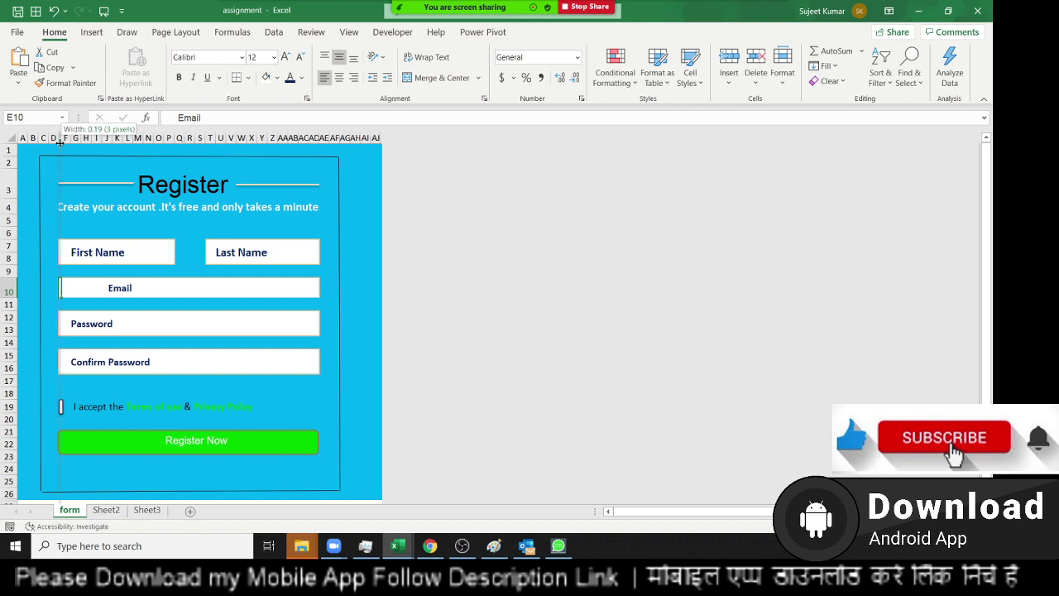
{"action": "left_click", "coordinate": [343, 317]}
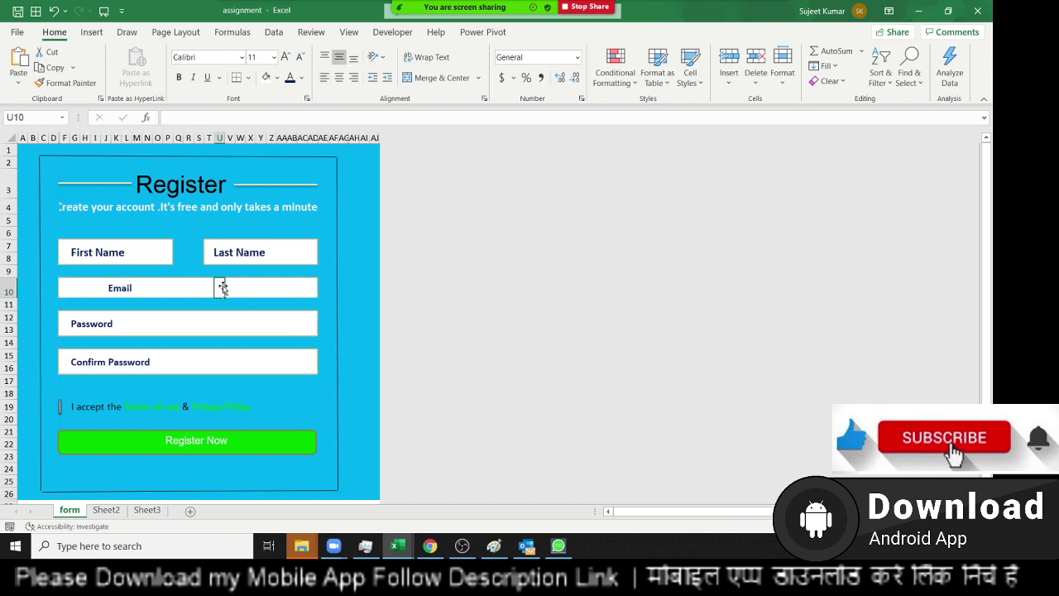
{"action": "left_click", "coordinate": [97, 287]}
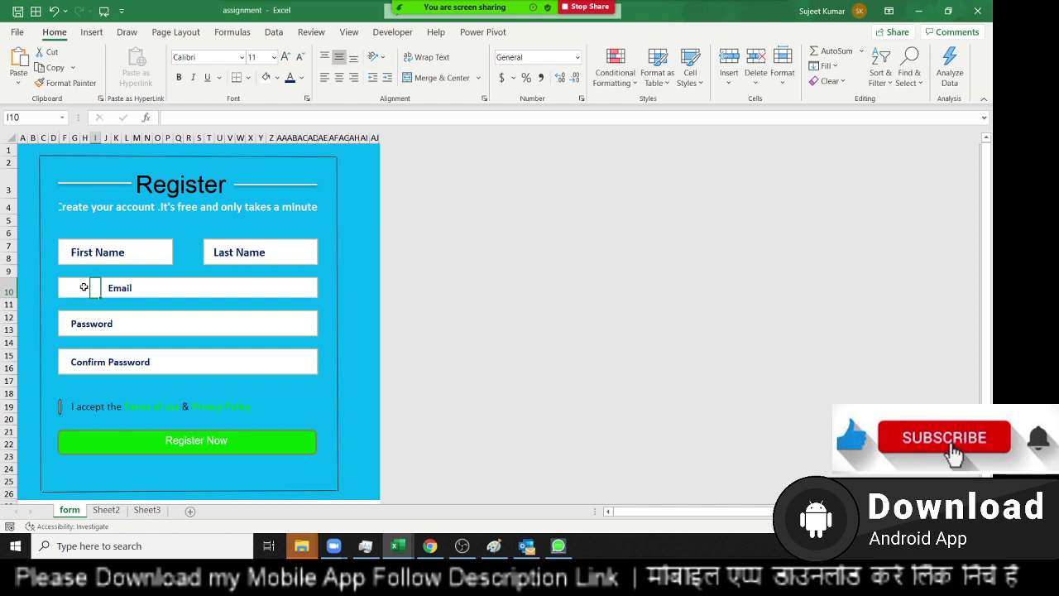
{"action": "left_click", "coordinate": [85, 287]}
{"action": "left_click", "coordinate": [73, 287]}
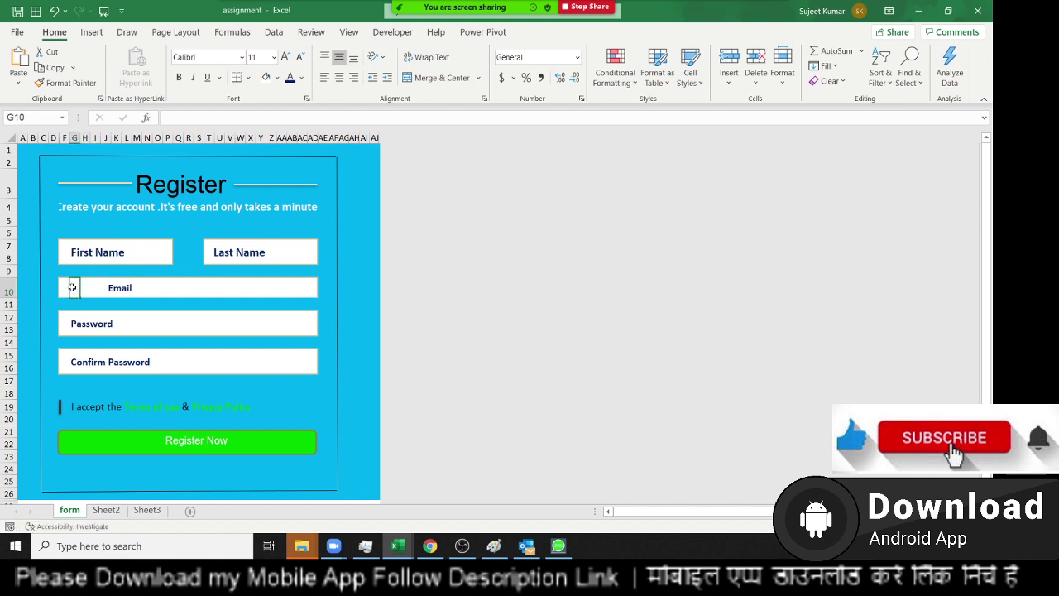
{"action": "key", "text": "Left"}
{"action": "key", "text": "Left"}
{"action": "key", "text": "Right"}
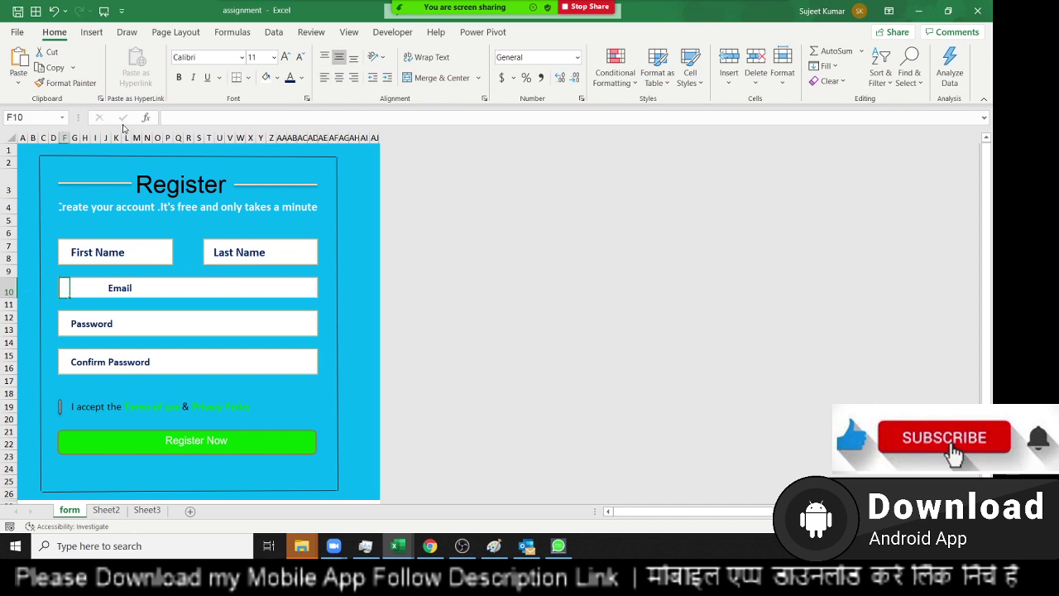
{"action": "key", "text": "Right"}
{"action": "key", "text": "Right"}
{"action": "key", "text": "Right"}
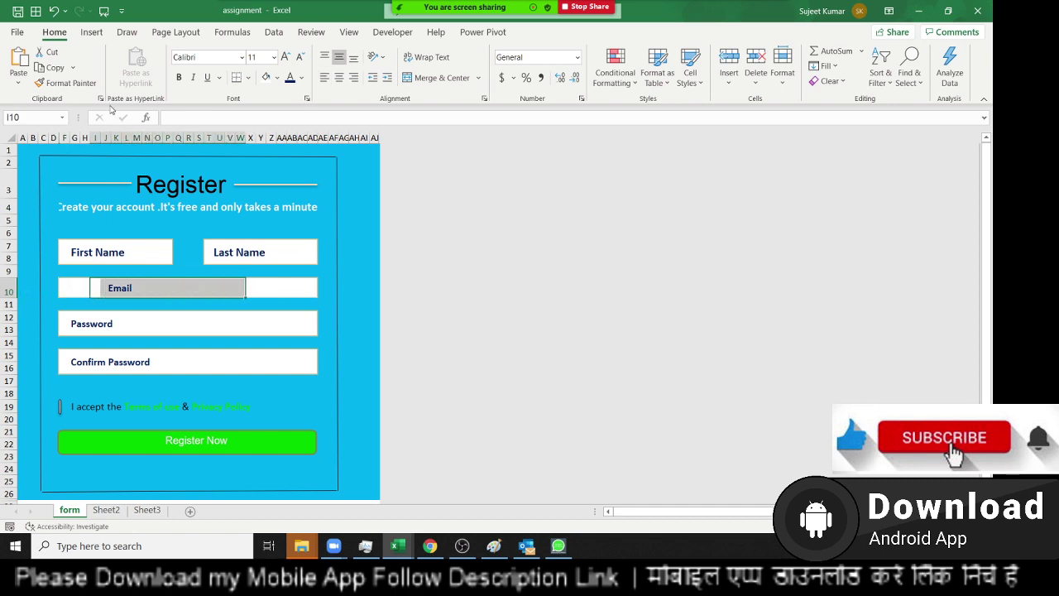
{"action": "left_click_drag", "start_coordinate": [68, 137], "coordinate": [68, 137]}
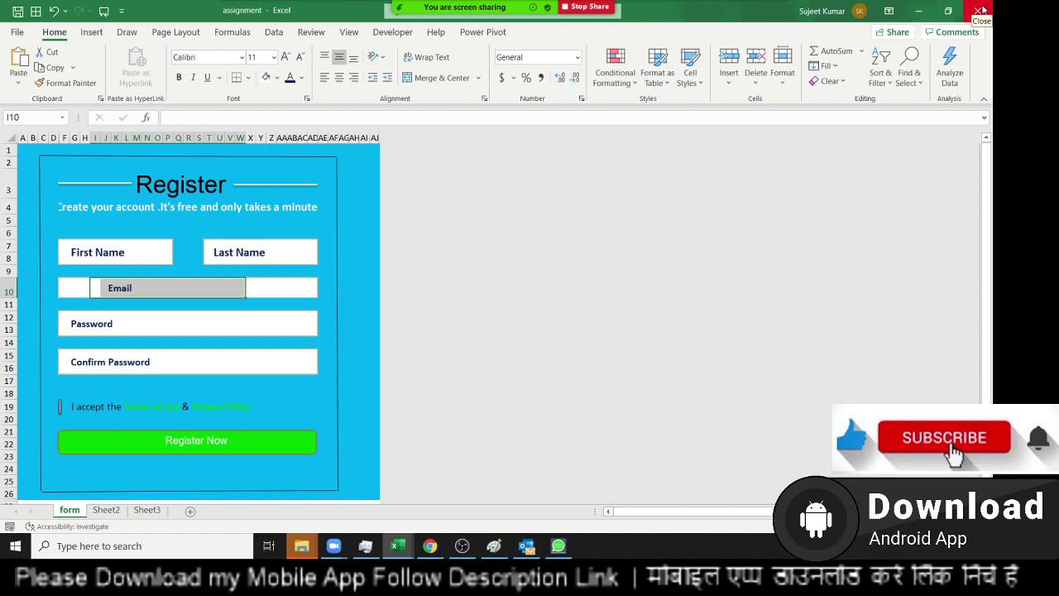
Step: On Sheet2, set column C to about 40 pixels wide
{"action": "left_click", "coordinate": [108, 511]}
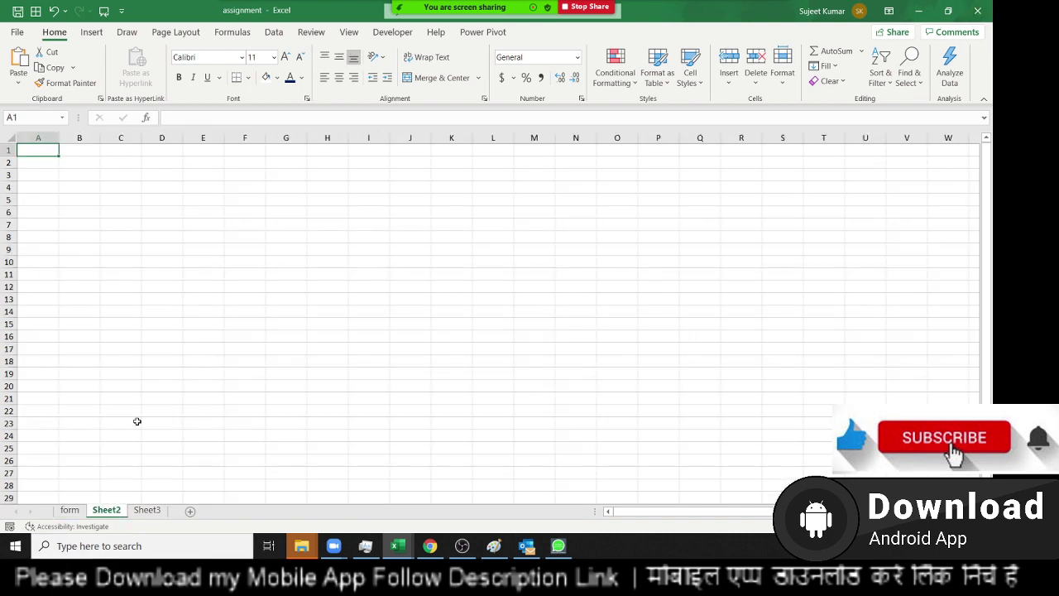
{"action": "left_click", "coordinate": [128, 285]}
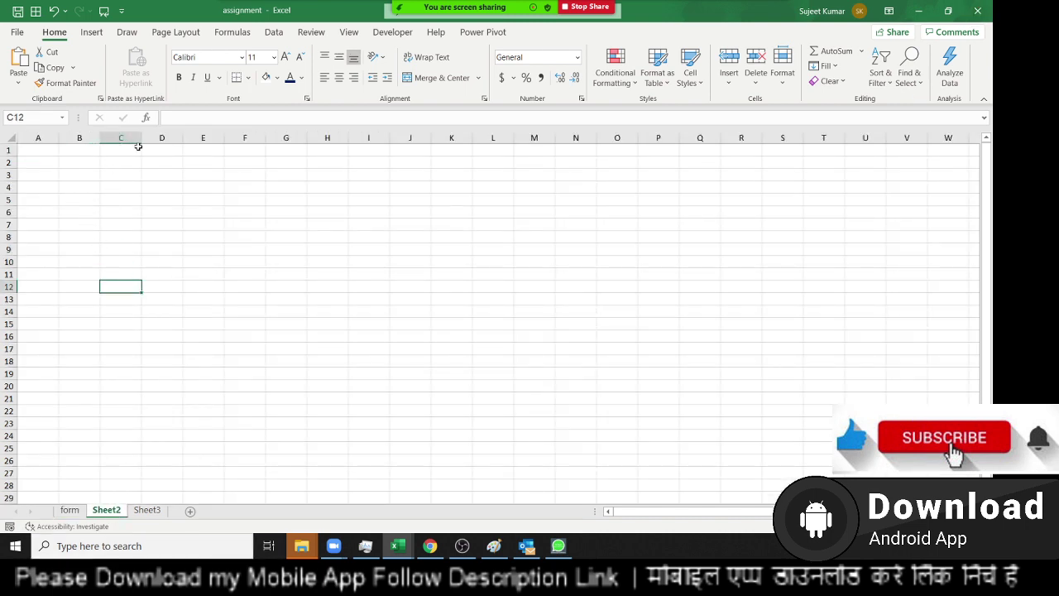
{"action": "left_click_drag", "start_coordinate": [142, 140], "coordinate": [104, 146]}
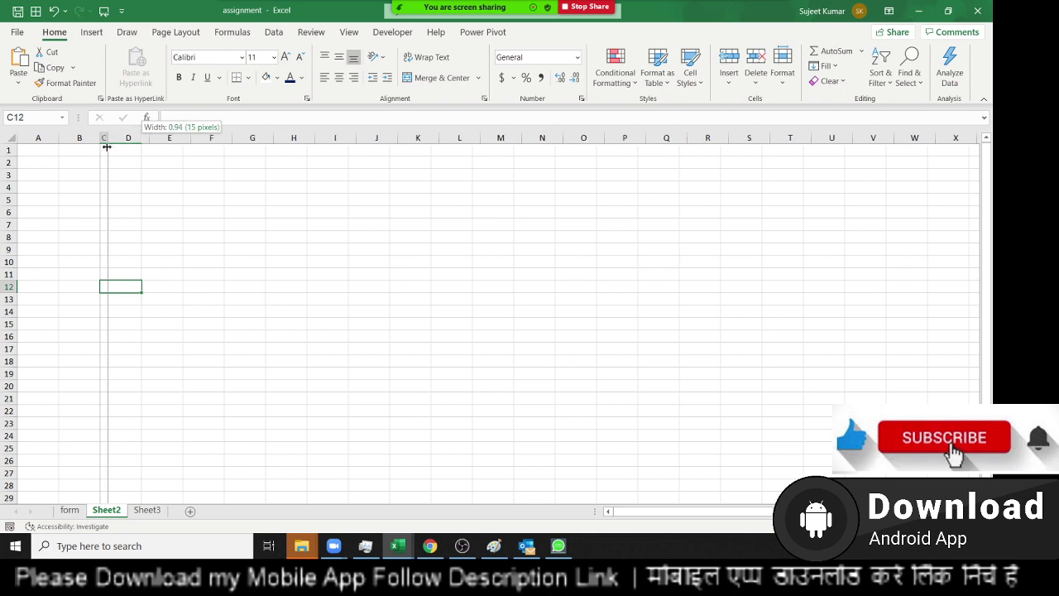
{"action": "left_click_drag", "start_coordinate": [104, 146], "coordinate": [133, 147]}
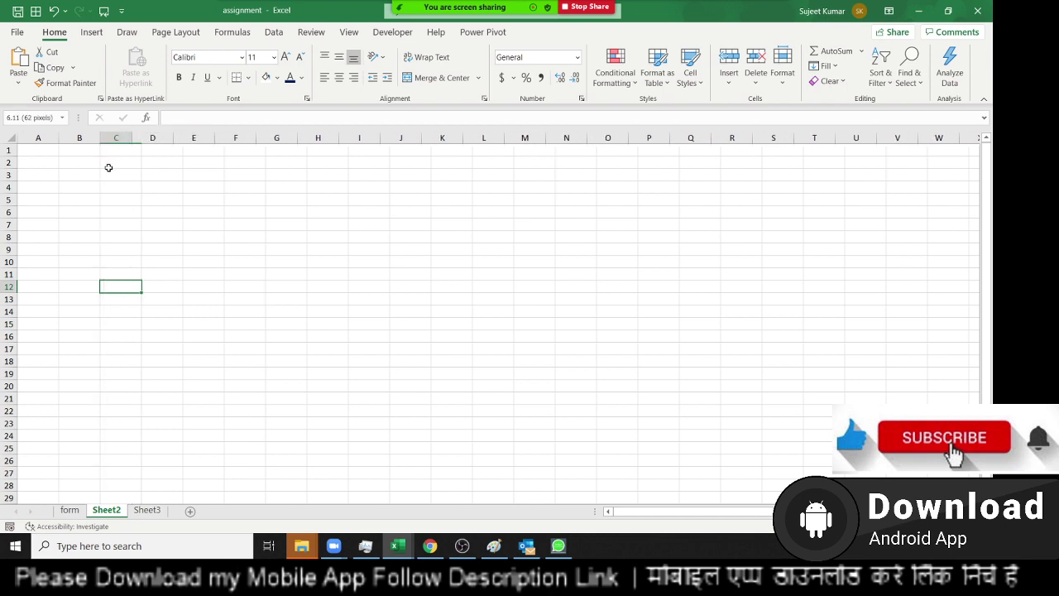
Step: Enter 'Name' in C3 and make row 3 taller
{"action": "left_click", "coordinate": [109, 173]}
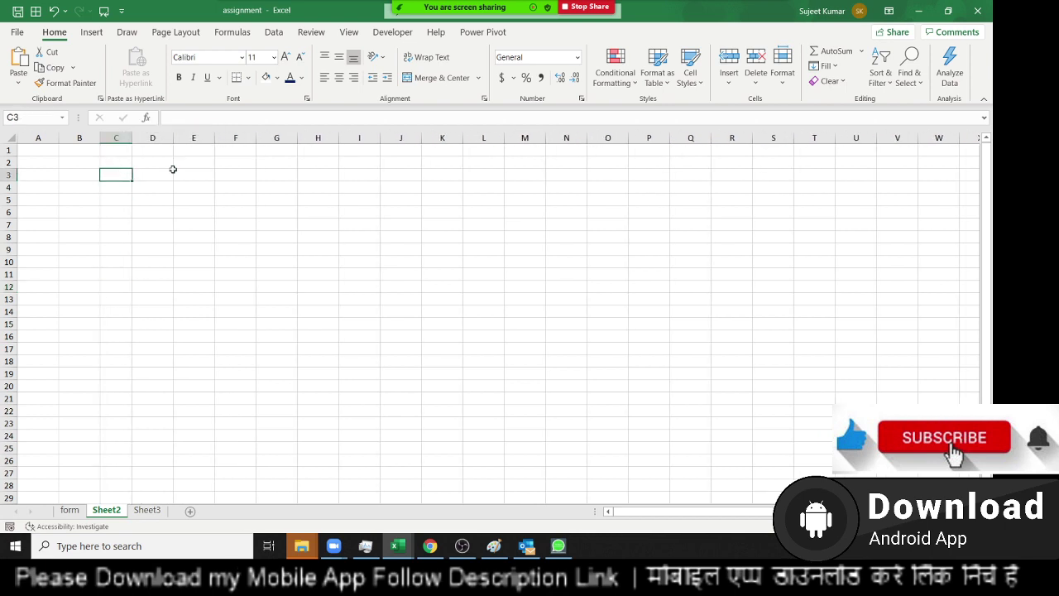
{"action": "type", "text": "Name"}
{"action": "key", "text": "Return"}
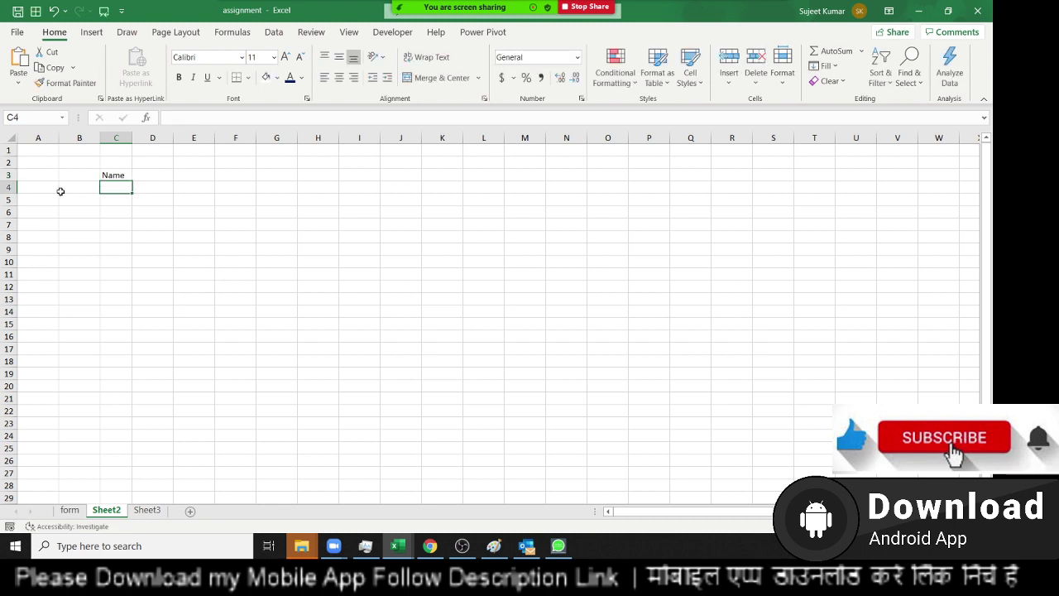
{"action": "left_click_drag", "start_coordinate": [5, 180], "coordinate": [6, 196]}
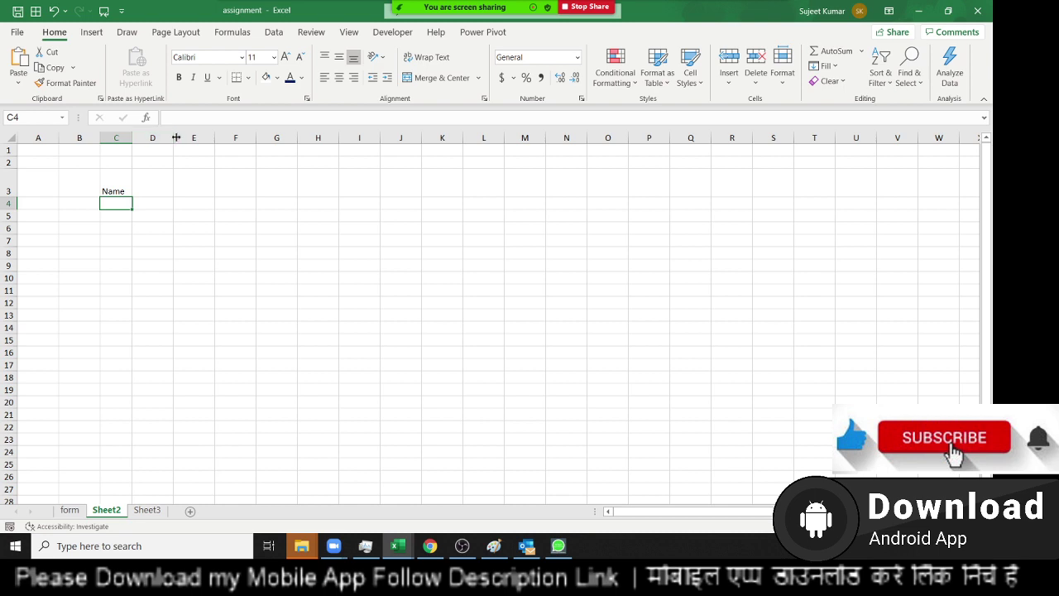
Step: Widen column D, narrow column C, and select C3:D3 for formatting
{"action": "left_click_drag", "start_coordinate": [173, 139], "coordinate": [297, 155]}
{"action": "left_click_drag", "start_coordinate": [394, 158], "coordinate": [392, 159]}
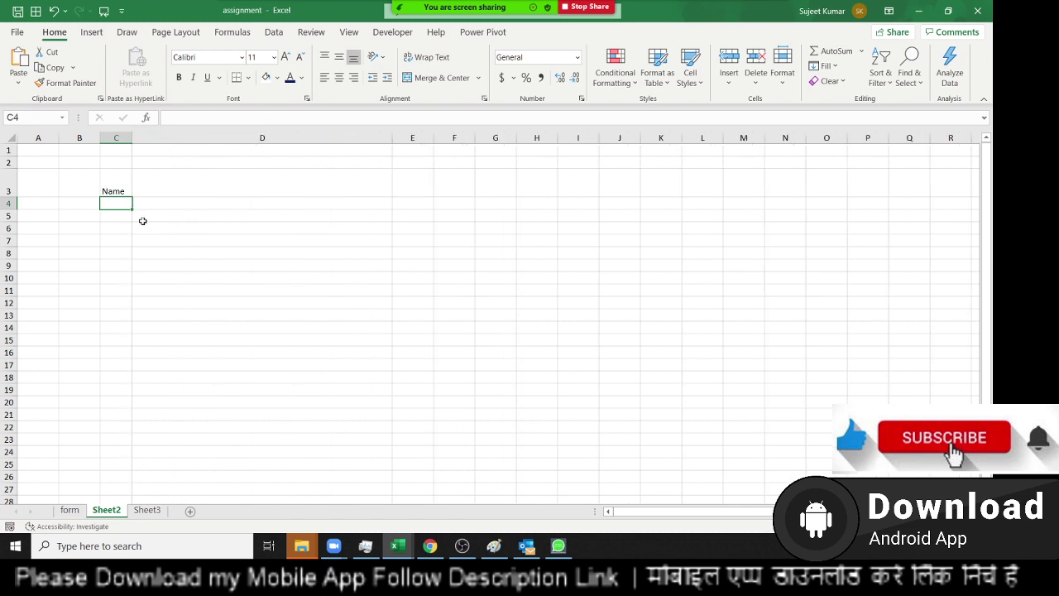
{"action": "left_click", "coordinate": [112, 187]}
{"action": "left_click_drag", "start_coordinate": [132, 140], "coordinate": [104, 147]}
{"action": "left_click", "coordinate": [157, 254]}
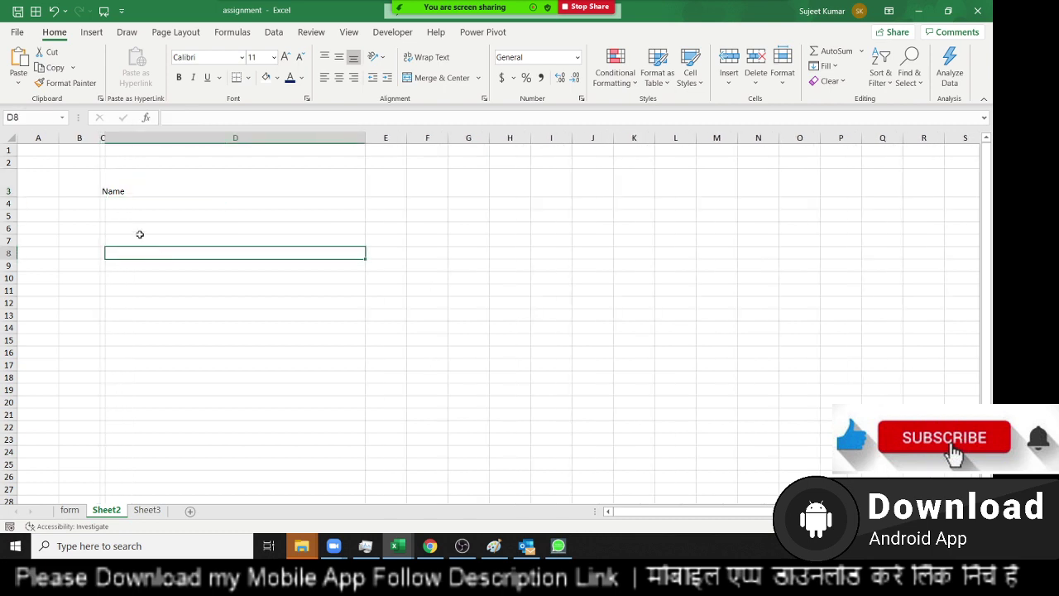
{"action": "left_click", "coordinate": [107, 184]}
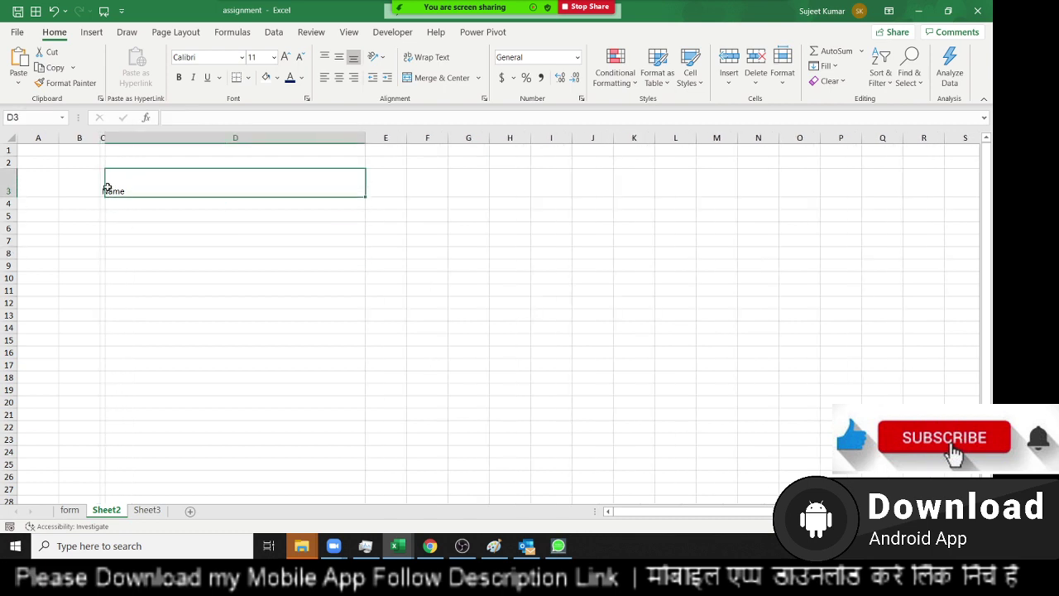
{"action": "left_click_drag", "start_coordinate": [108, 186], "coordinate": [102, 180]}
{"action": "right_click", "coordinate": [129, 184]}
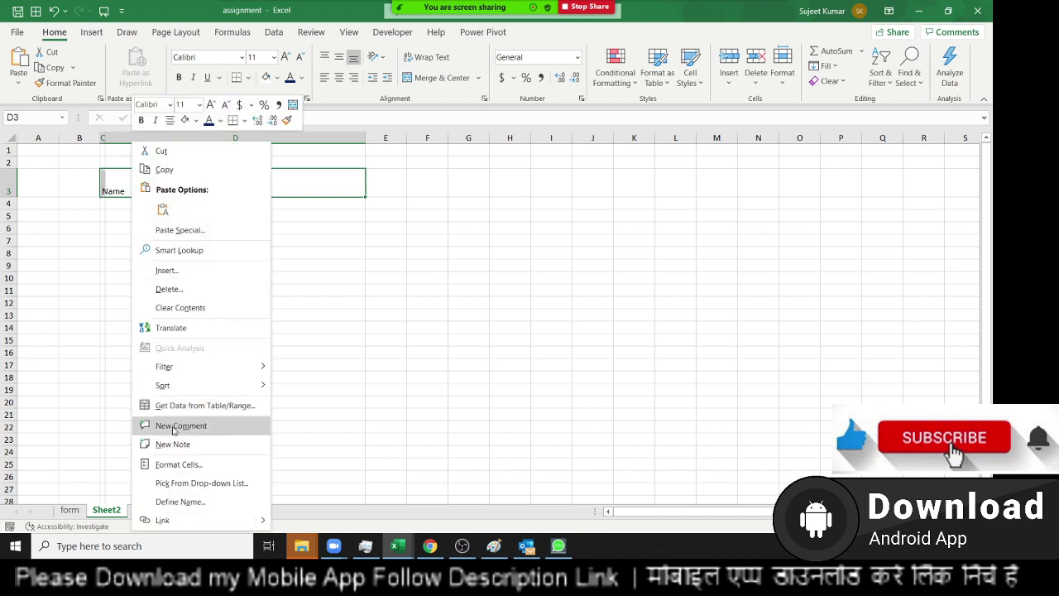
Step: Apply top, bottom, left and right borders to C3:D3 via Format Cells
{"action": "left_click", "coordinate": [170, 465]}
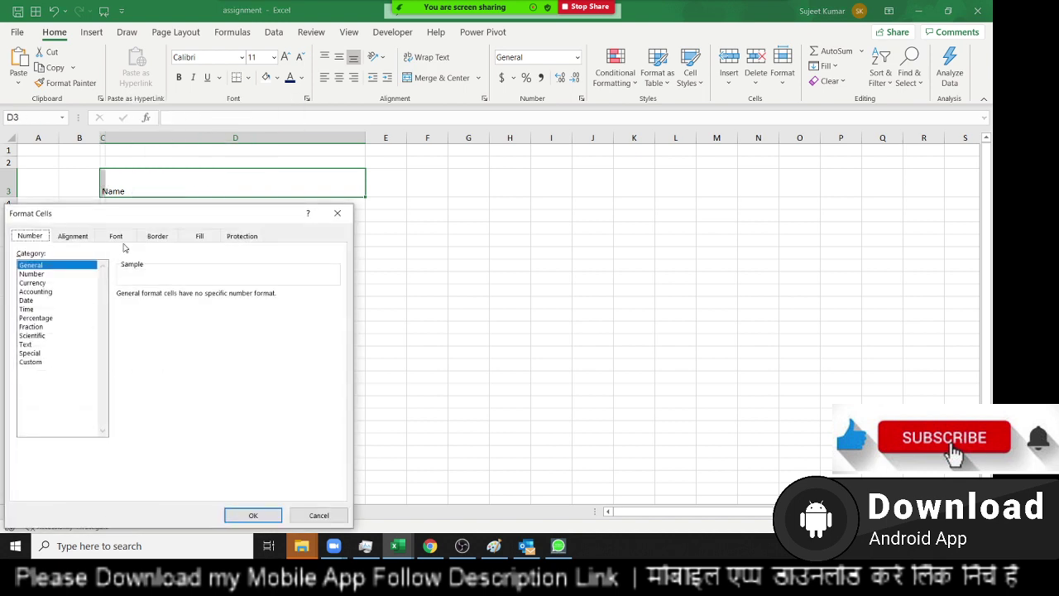
{"action": "left_click", "coordinate": [157, 236]}
{"action": "left_click", "coordinate": [189, 331]}
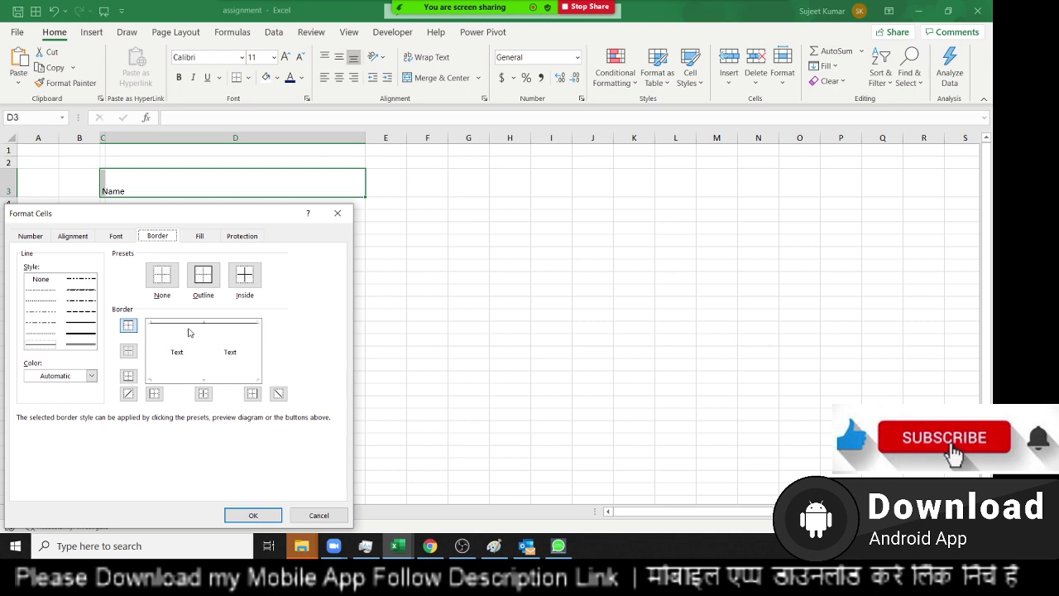
{"action": "left_click", "coordinate": [176, 383]}
{"action": "left_click", "coordinate": [153, 369]}
{"action": "left_click", "coordinate": [258, 363]}
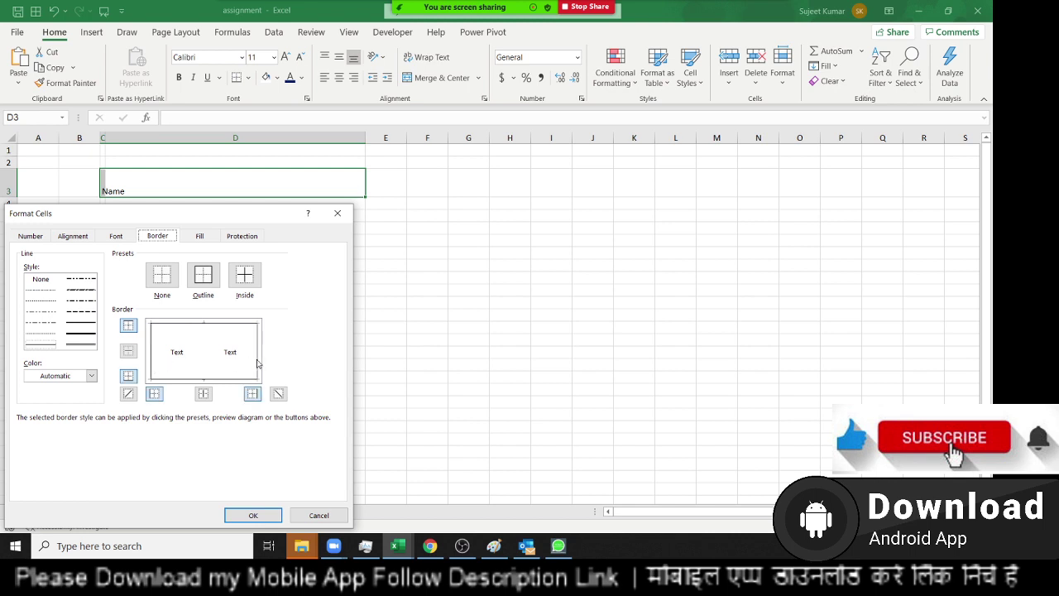
{"action": "left_click", "coordinate": [253, 515]}
{"action": "left_click", "coordinate": [157, 365]}
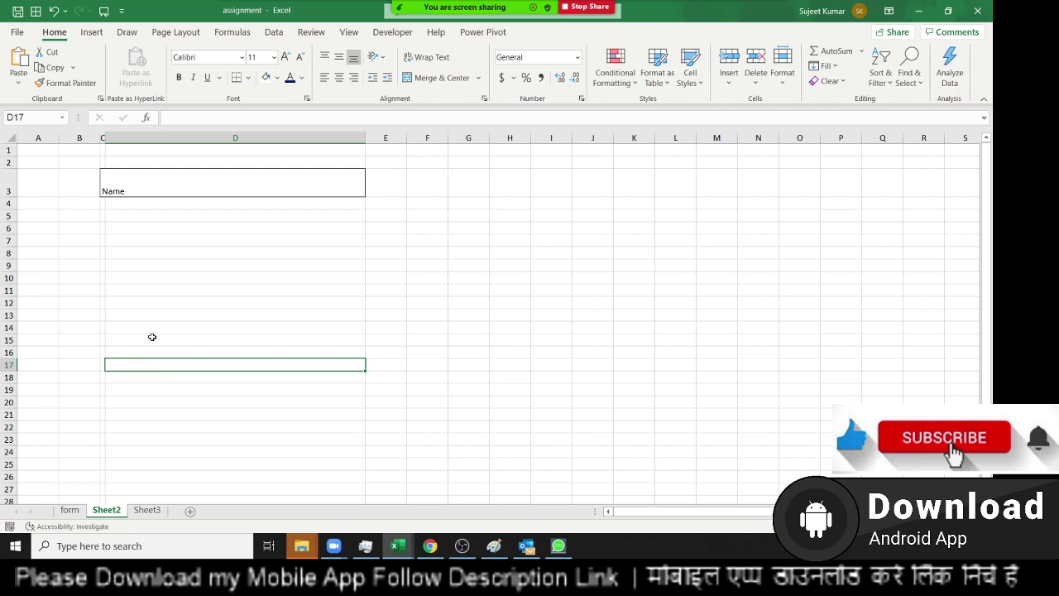
{"action": "left_click", "coordinate": [103, 178]}
Step: Centre 'Name' vertically, then left-align it with a seven-step indent
{"action": "left_click", "coordinate": [106, 182]}
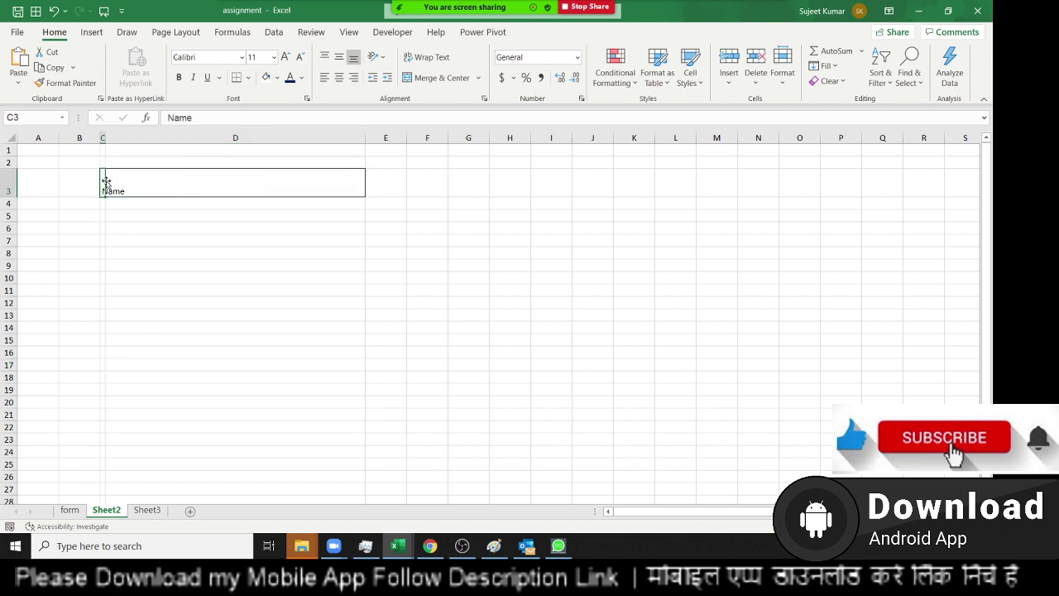
{"action": "left_click", "coordinate": [339, 77]}
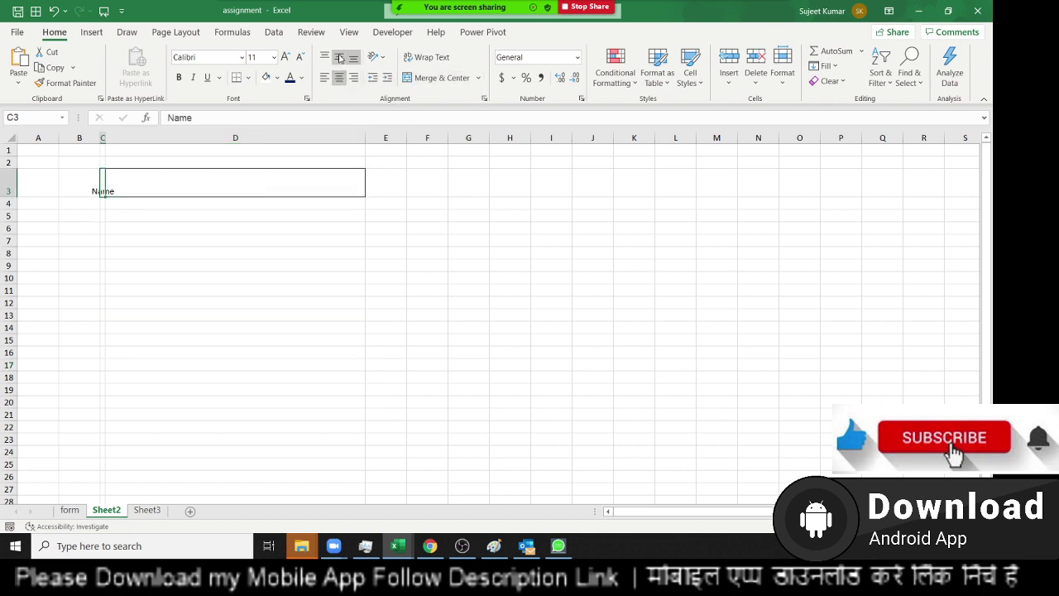
{"action": "left_click", "coordinate": [339, 57]}
{"action": "left_click", "coordinate": [389, 79]}
{"action": "left_click", "coordinate": [394, 81]}
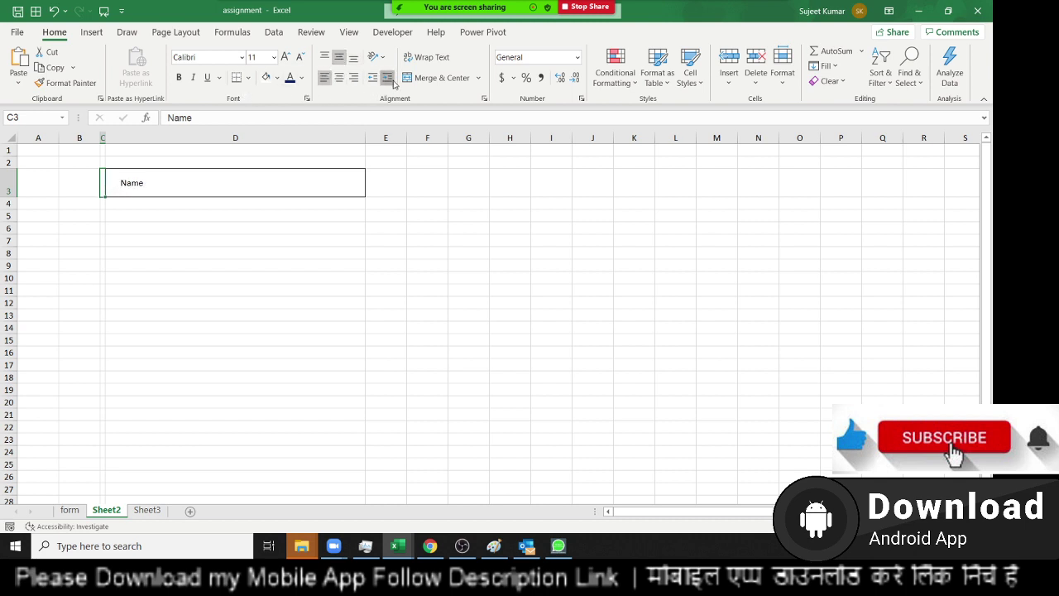
{"action": "left_click", "coordinate": [394, 82]}
{"action": "left_click", "coordinate": [393, 82]}
{"action": "left_click", "coordinate": [394, 82]}
{"action": "left_click", "coordinate": [394, 81]}
{"action": "left_click", "coordinate": [394, 82]}
{"action": "left_click", "coordinate": [394, 82]}
{"action": "left_click", "coordinate": [393, 82]}
{"action": "left_click", "coordinate": [393, 82]}
{"action": "left_click", "coordinate": [394, 82]}
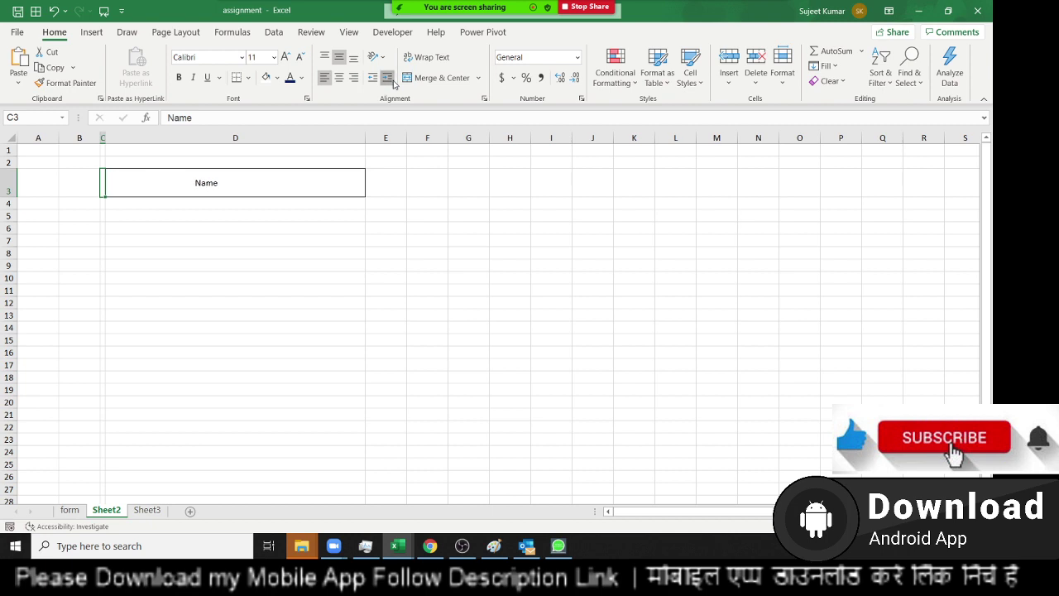
Step: Increase the Name header's font size three times, to 20
{"action": "left_click", "coordinate": [281, 56]}
{"action": "left_click", "coordinate": [281, 56]}
{"action": "left_click", "coordinate": [282, 56]}
{"action": "left_click", "coordinate": [281, 56]}
{"action": "left_click", "coordinate": [281, 56]}
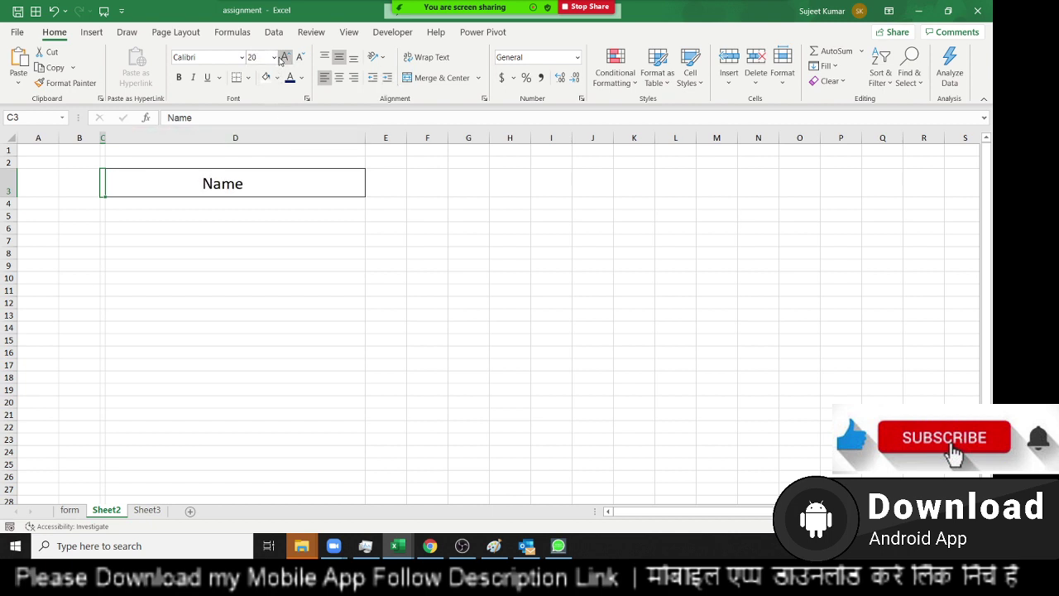
{"action": "left_click", "coordinate": [174, 184]}
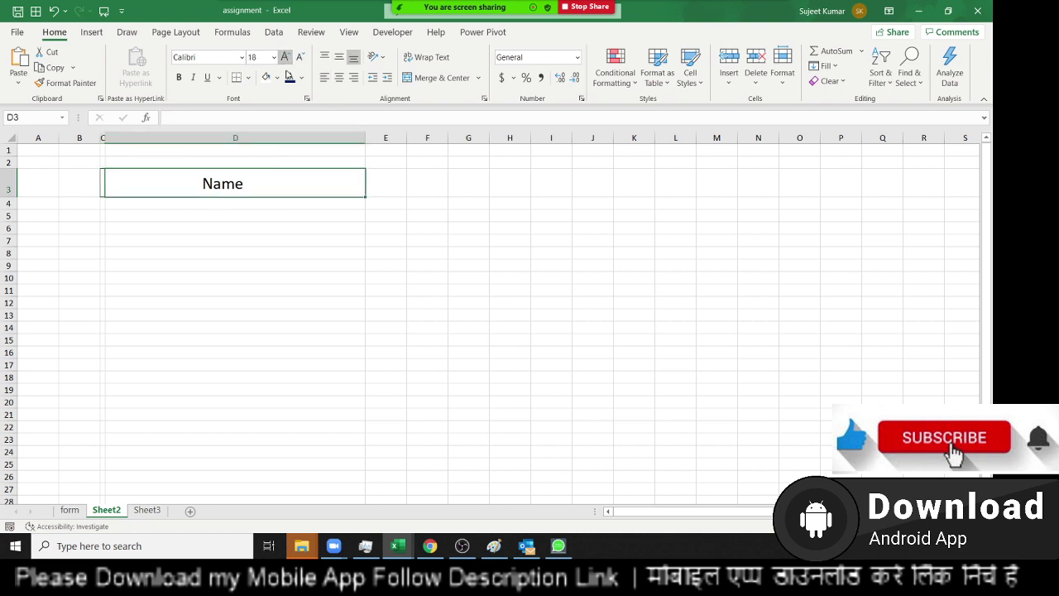
{"action": "left_click", "coordinate": [248, 240]}
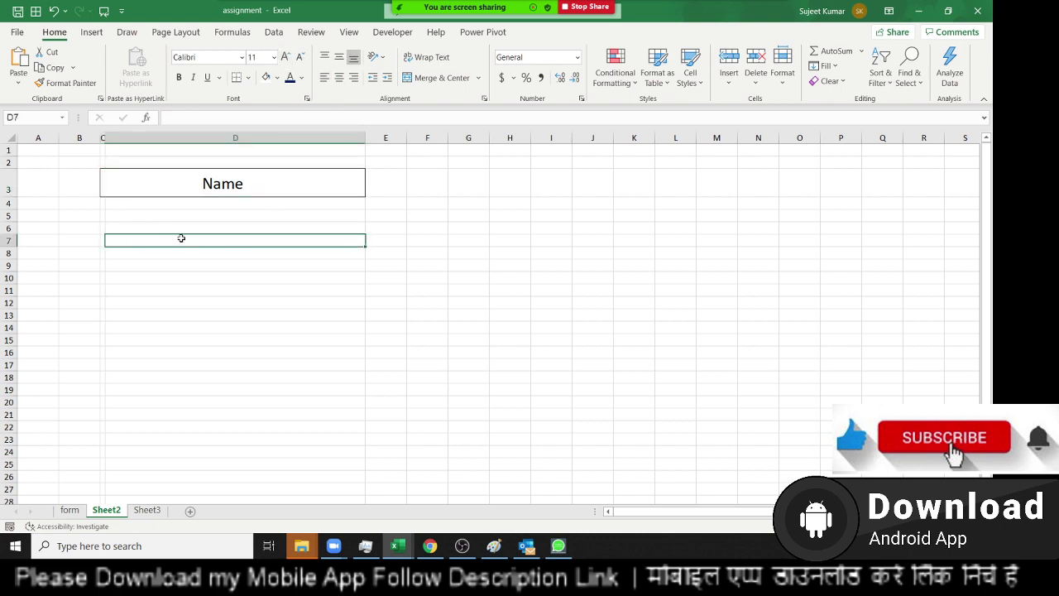
{"action": "left_click", "coordinate": [196, 185]}
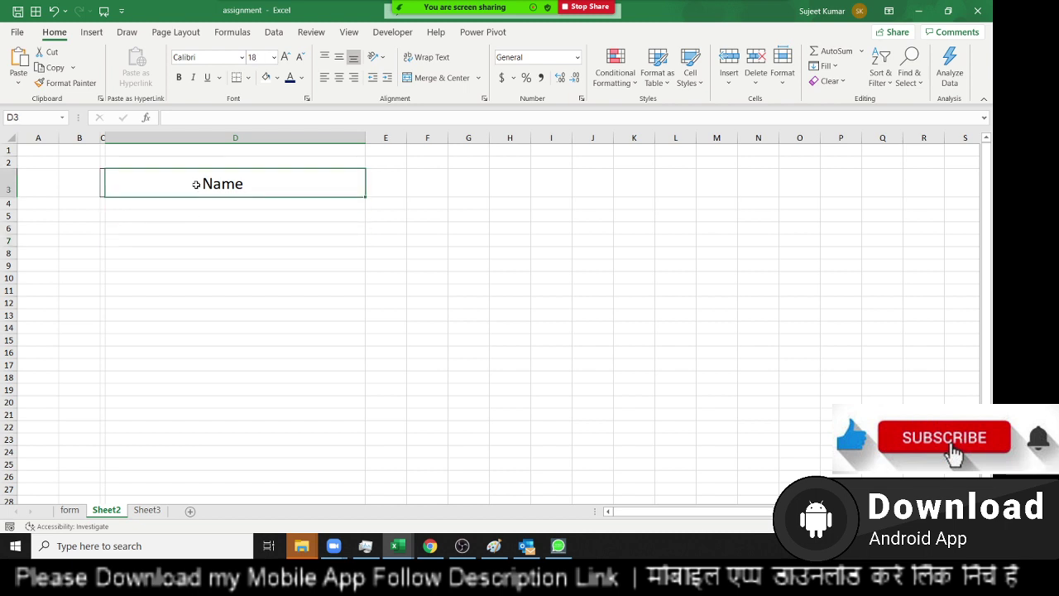
Step: Enter trial text 'Puja' in D3 and centre it vertically and horizontally
{"action": "type", "text": "Puja"}
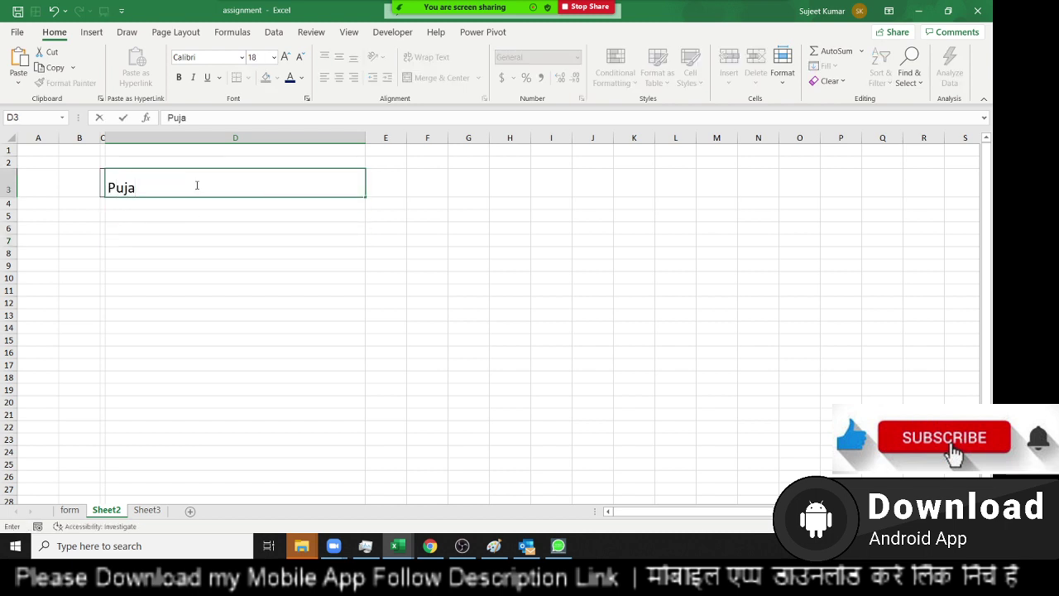
{"action": "key", "text": "Return"}
{"action": "left_click", "coordinate": [195, 174]}
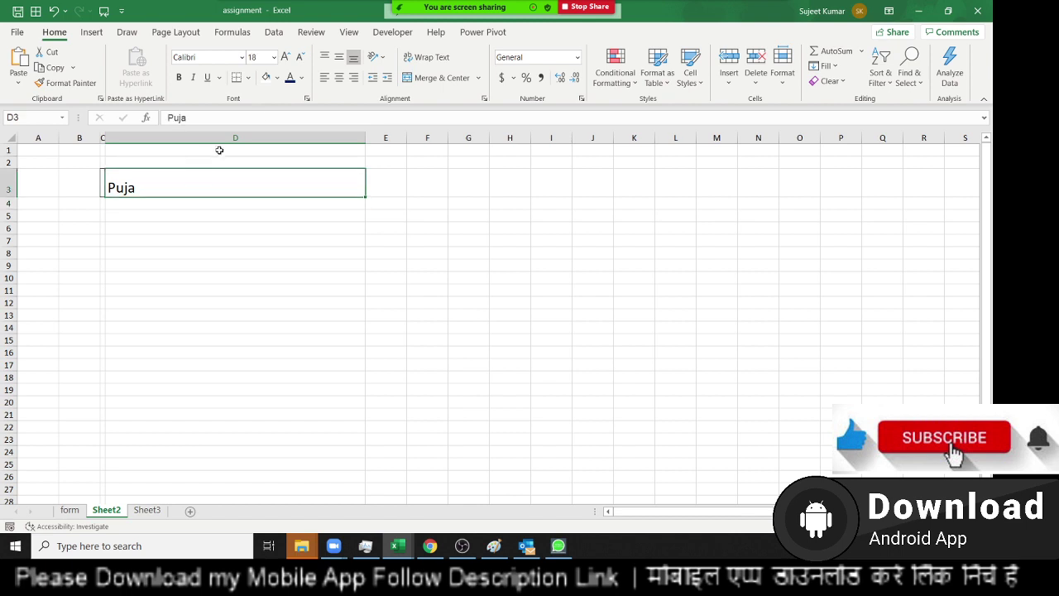
{"action": "left_click", "coordinate": [339, 56]}
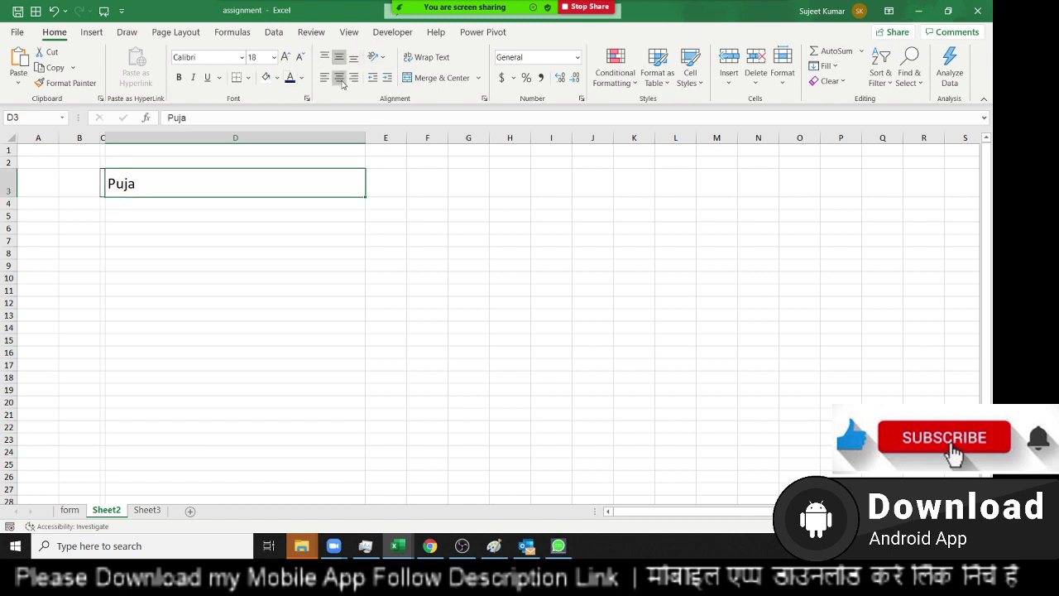
{"action": "left_click", "coordinate": [339, 77]}
{"action": "left_click", "coordinate": [226, 241]}
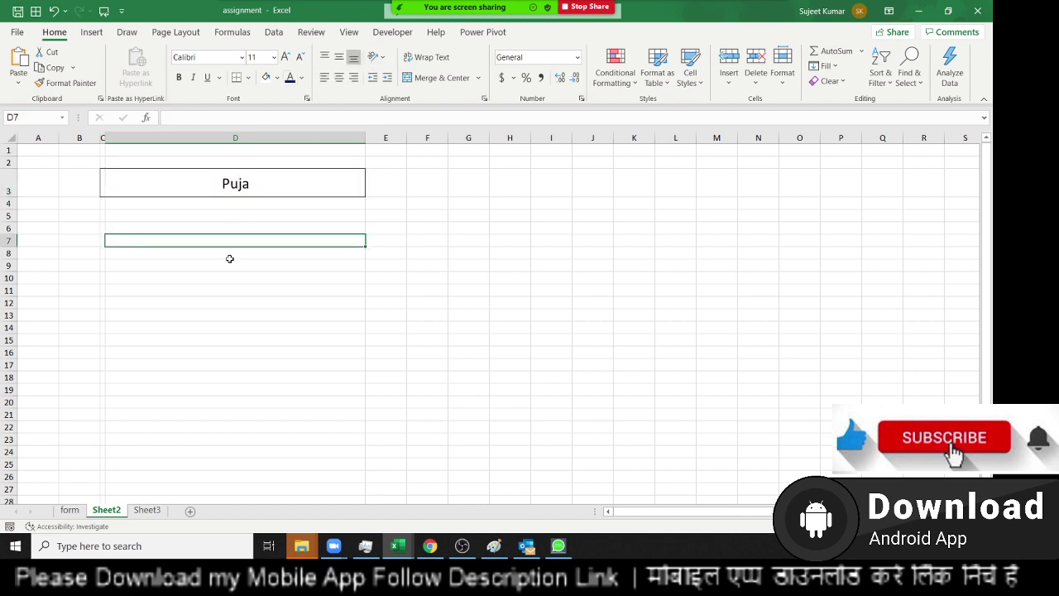
{"action": "left_click", "coordinate": [227, 185]}
Step: Try 'NameOm' in D3, undo back to Name, and close the workbook without saving
{"action": "type", "text": "Name"}
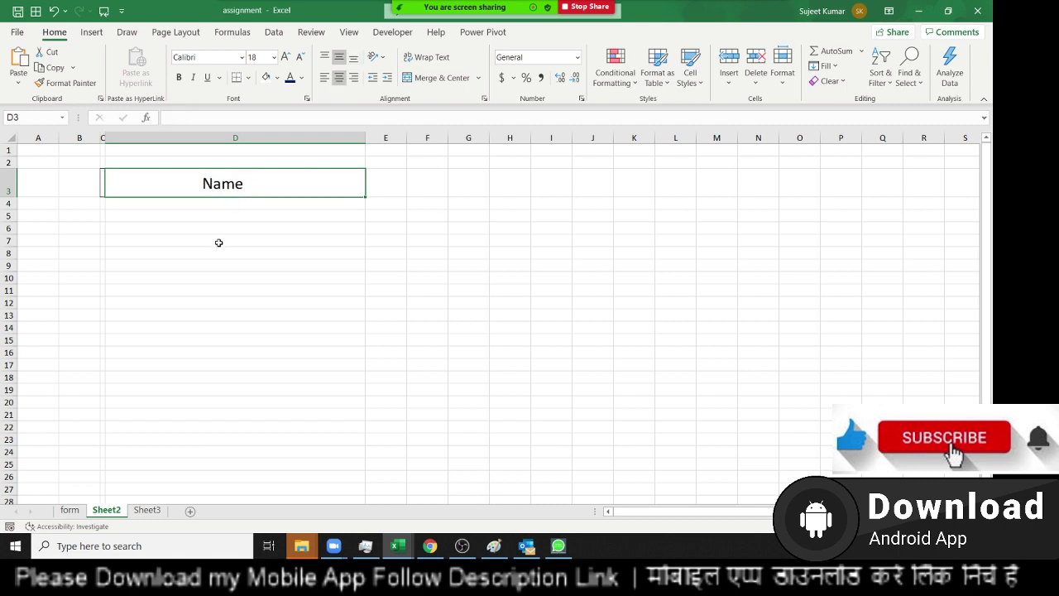
{"action": "type", "text": "O"}
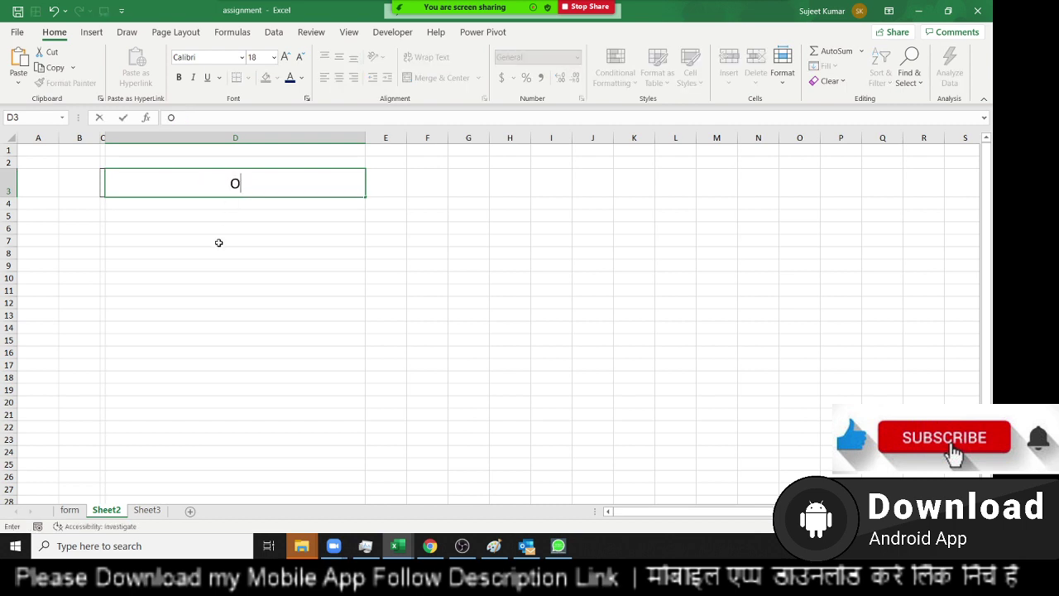
{"action": "type", "text": "m"}
{"action": "key", "text": "Return"}
{"action": "key", "text": "Up"}
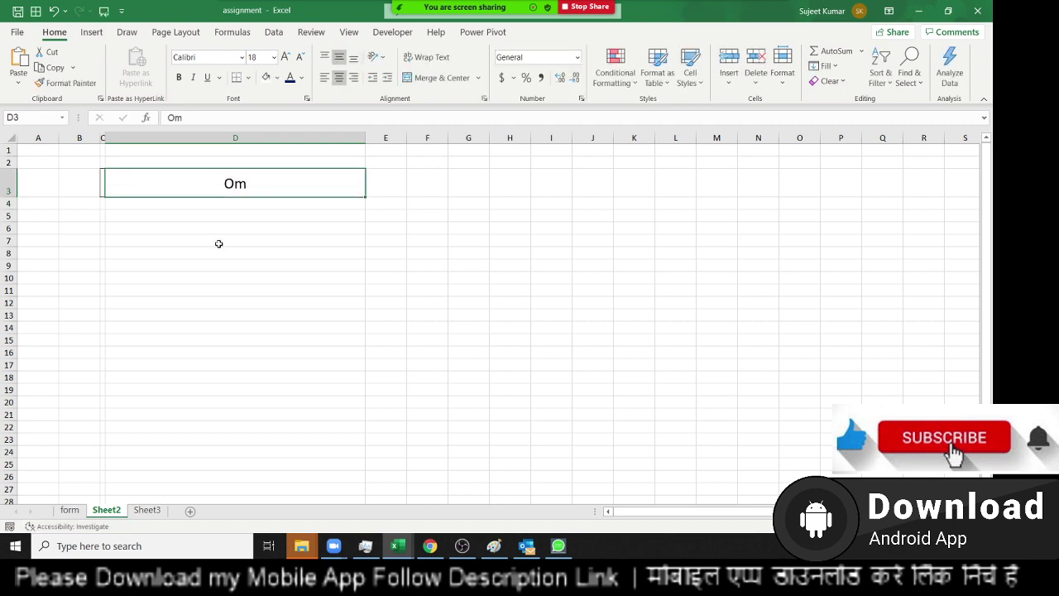
{"action": "key", "text": "Down"}
{"action": "key", "text": "Up"}
{"action": "key", "text": "ctrl+z"}
{"action": "left_click", "coordinate": [977, 10]}
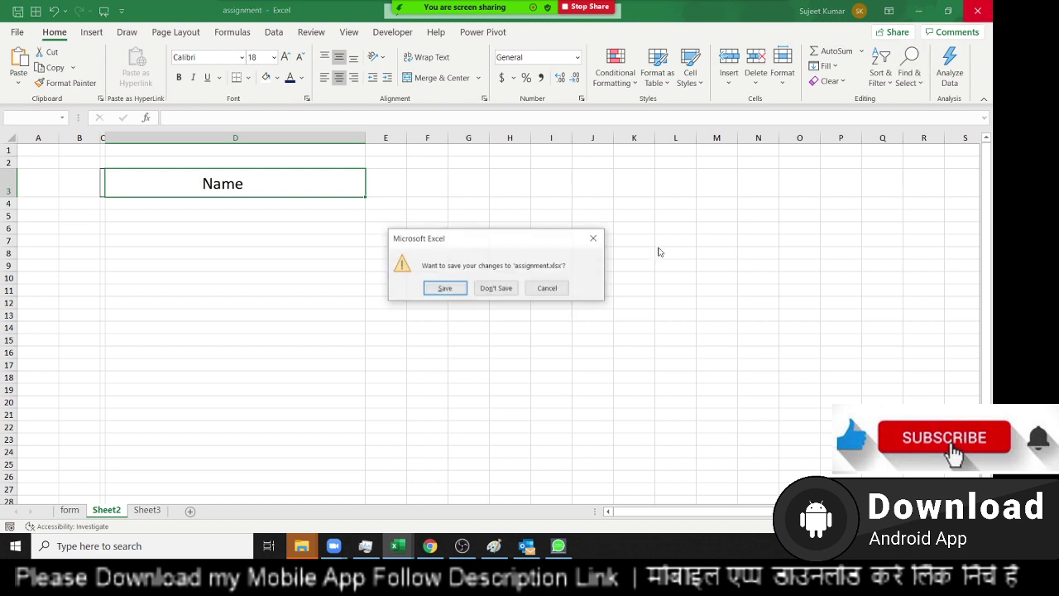
{"action": "left_click", "coordinate": [519, 294]}
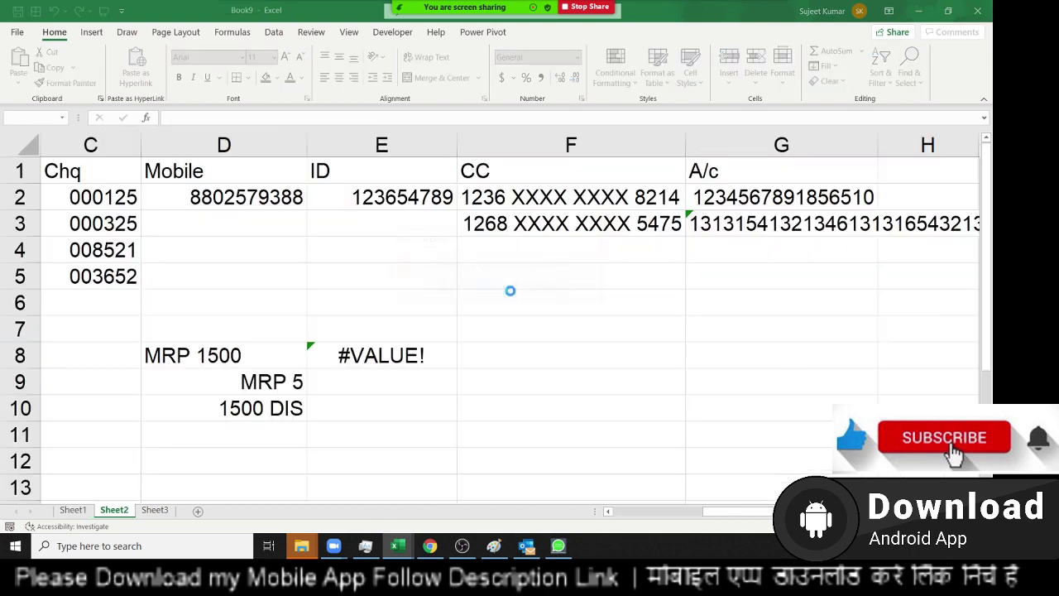
Step: Preview Book1.xlsx from the 'File' email, showing the Register form's First Name field, then minimize the browser
{"action": "left_click", "coordinate": [432, 550]}
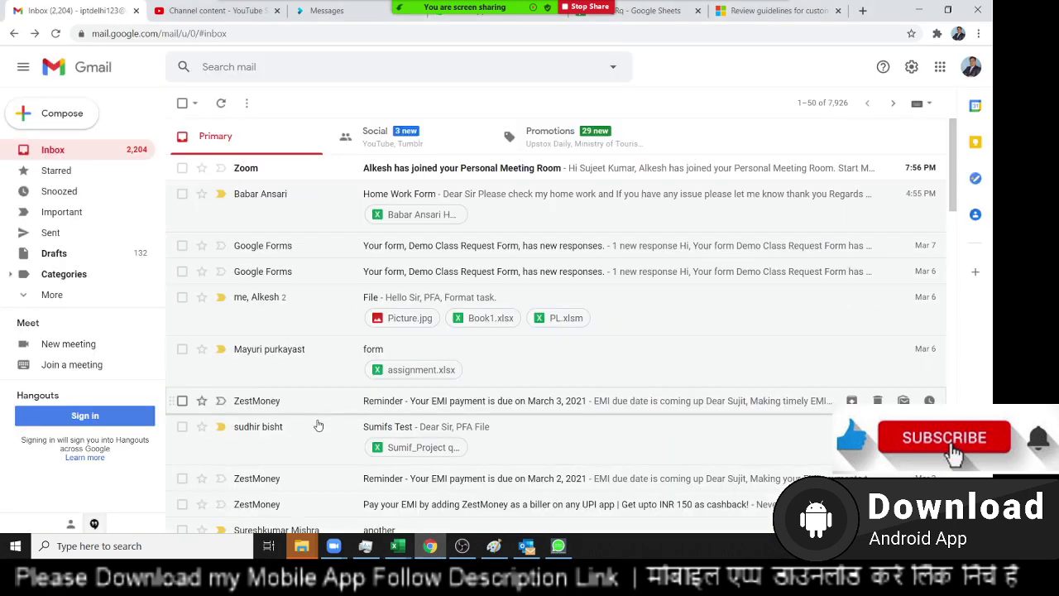
{"action": "left_click", "coordinate": [295, 307]}
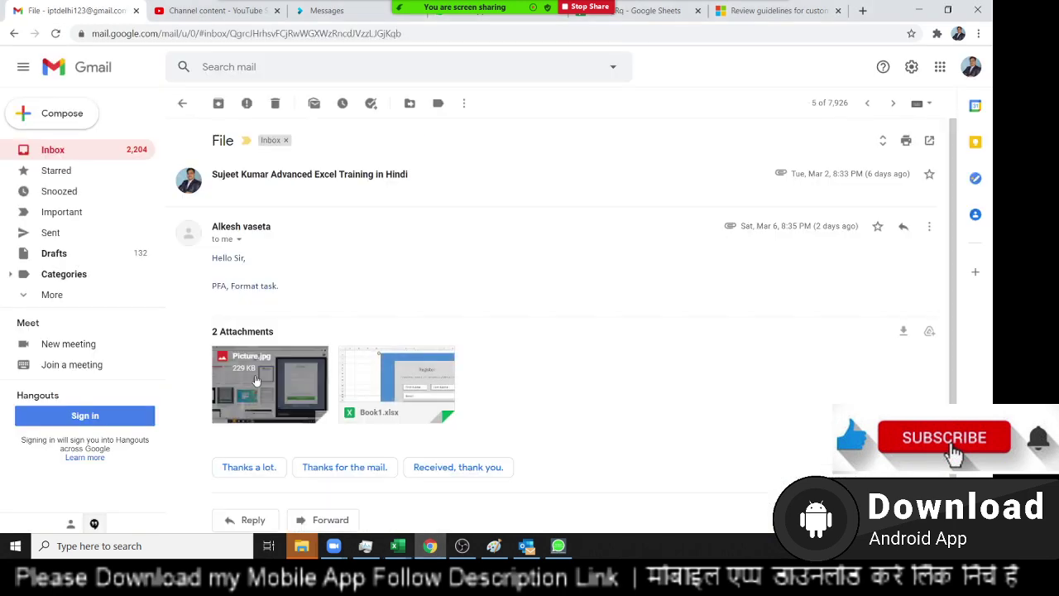
{"action": "left_click", "coordinate": [388, 380]}
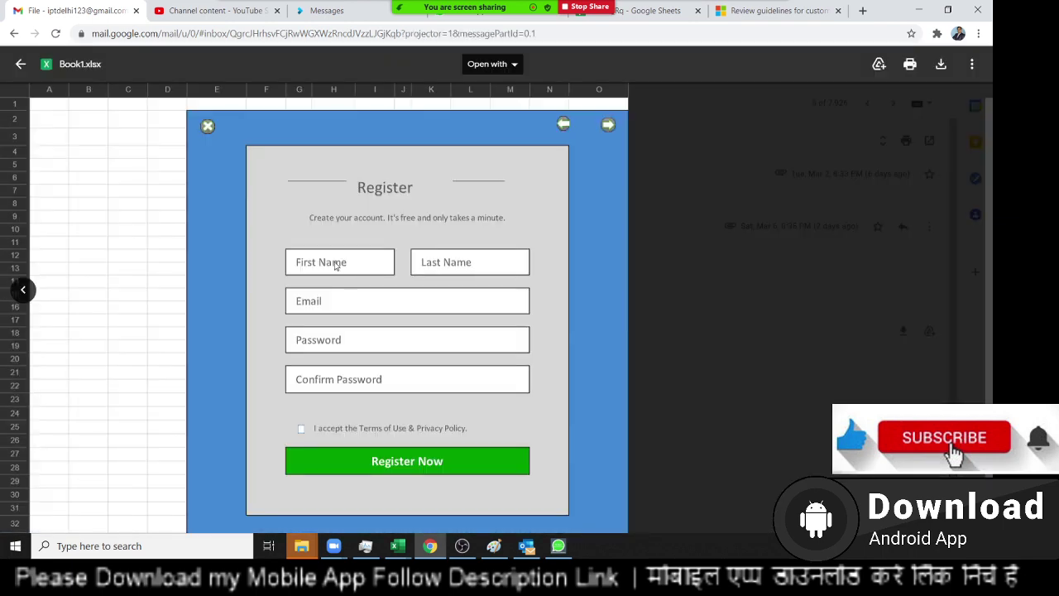
{"action": "left_click", "coordinate": [335, 264]}
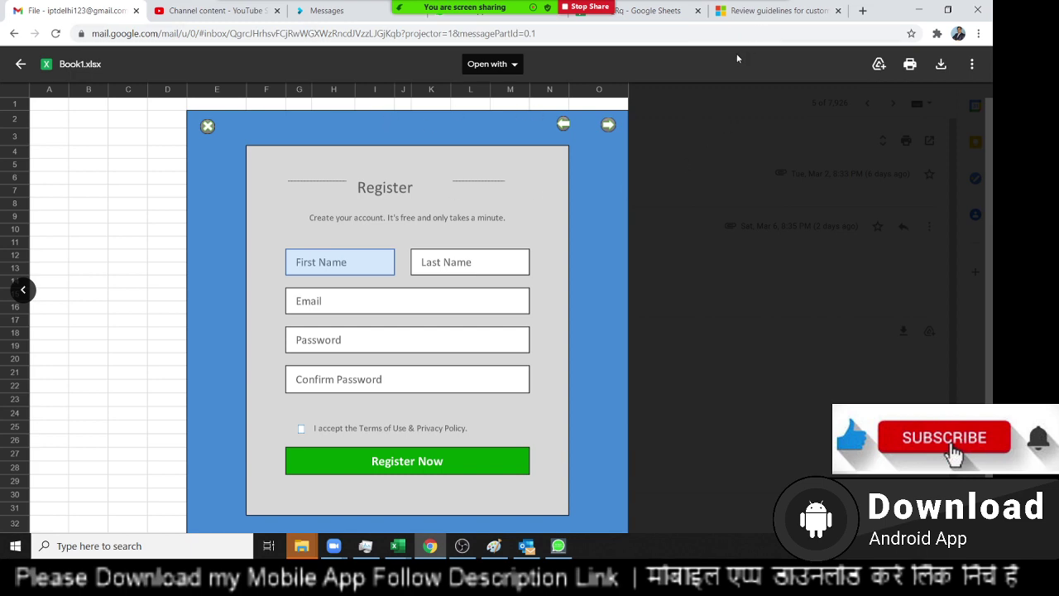
{"action": "key", "text": "super+d"}
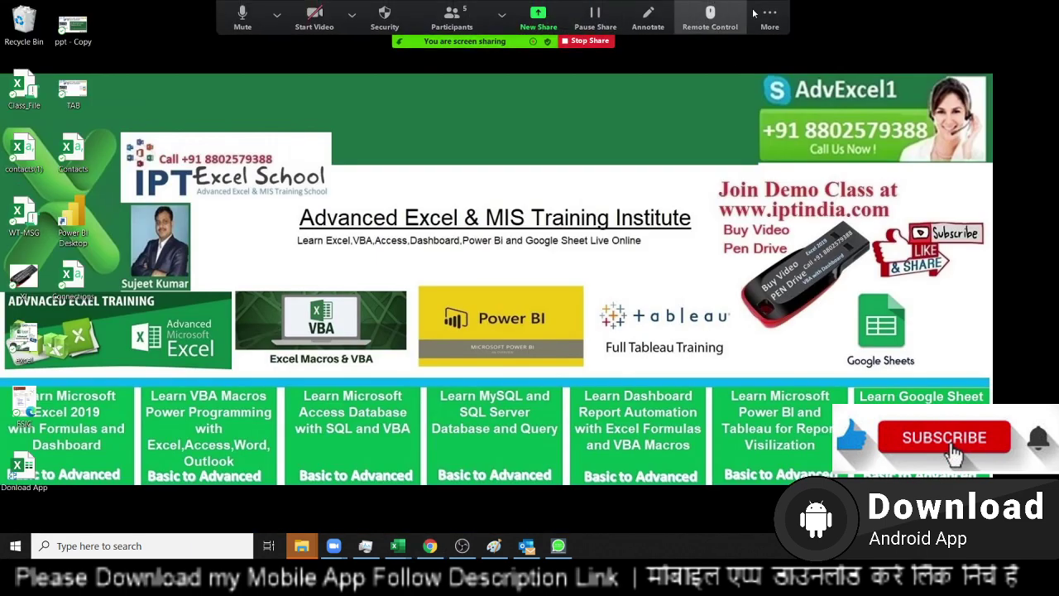
Step: End the Zoom meeting for all participants, then restore and re-minimize the OBS window
{"action": "left_click", "coordinate": [757, 13]}
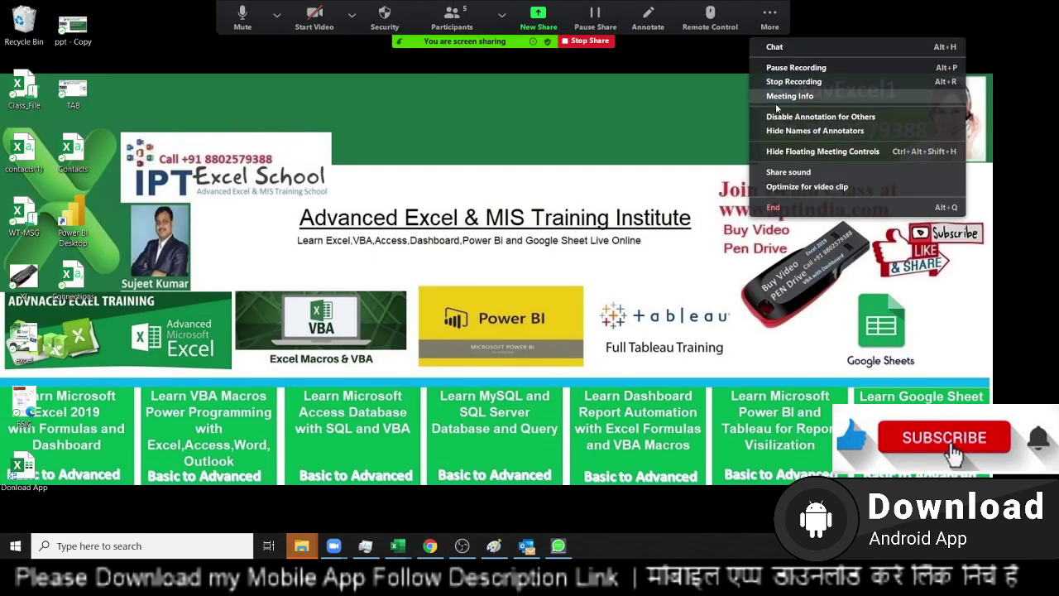
{"action": "left_click", "coordinate": [794, 207]}
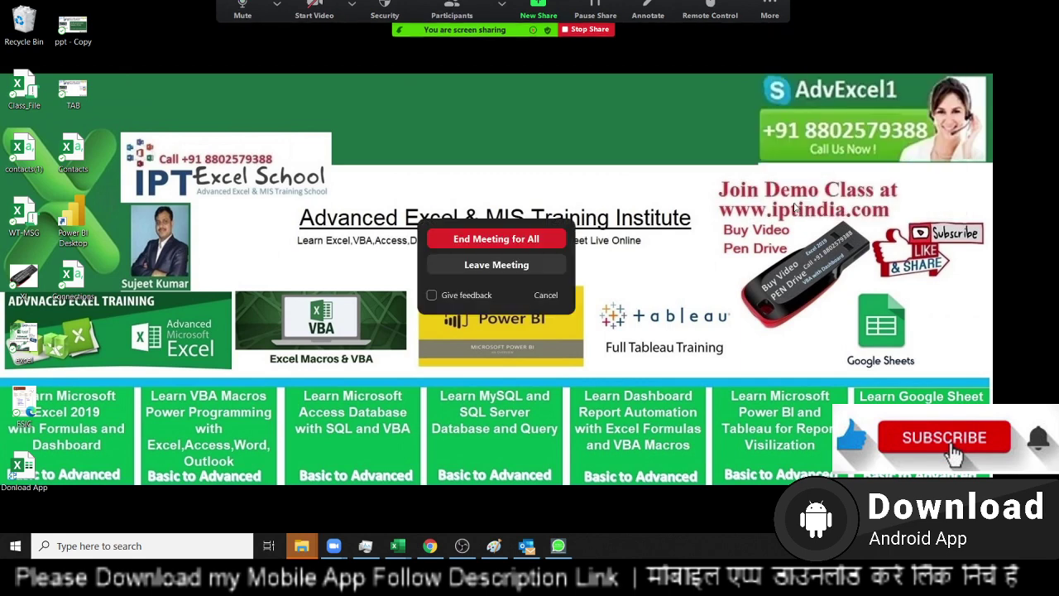
{"action": "left_click", "coordinate": [512, 239]}
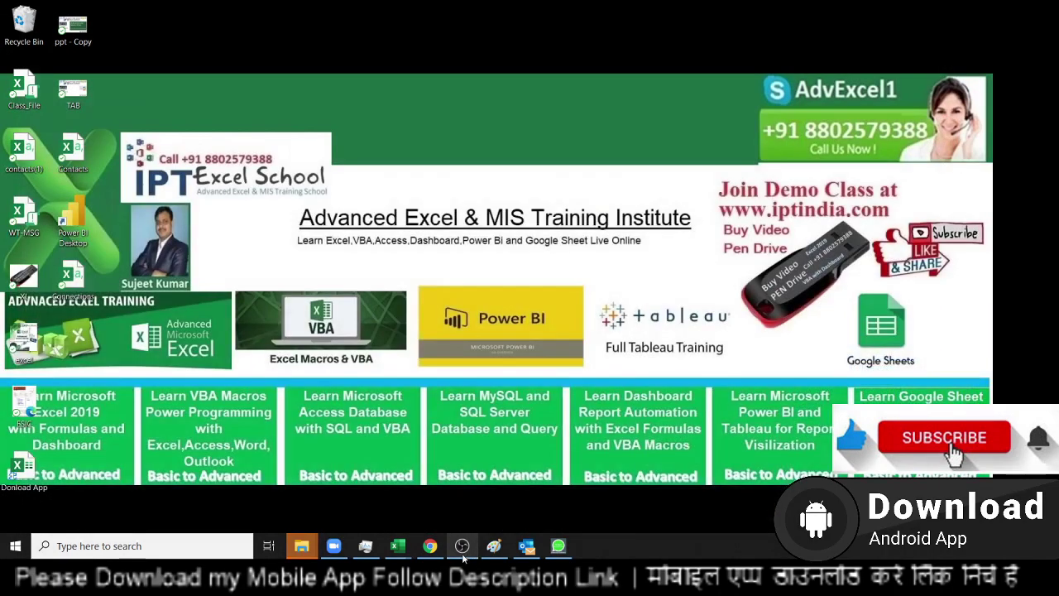
{"action": "left_click", "coordinate": [464, 557]}
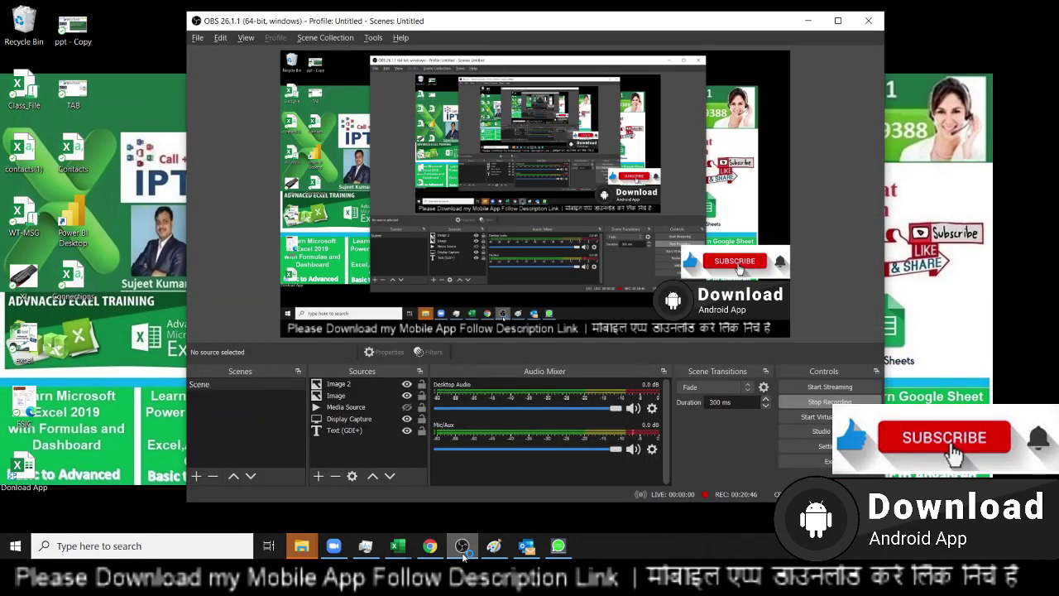
{"action": "left_click", "coordinate": [463, 558]}
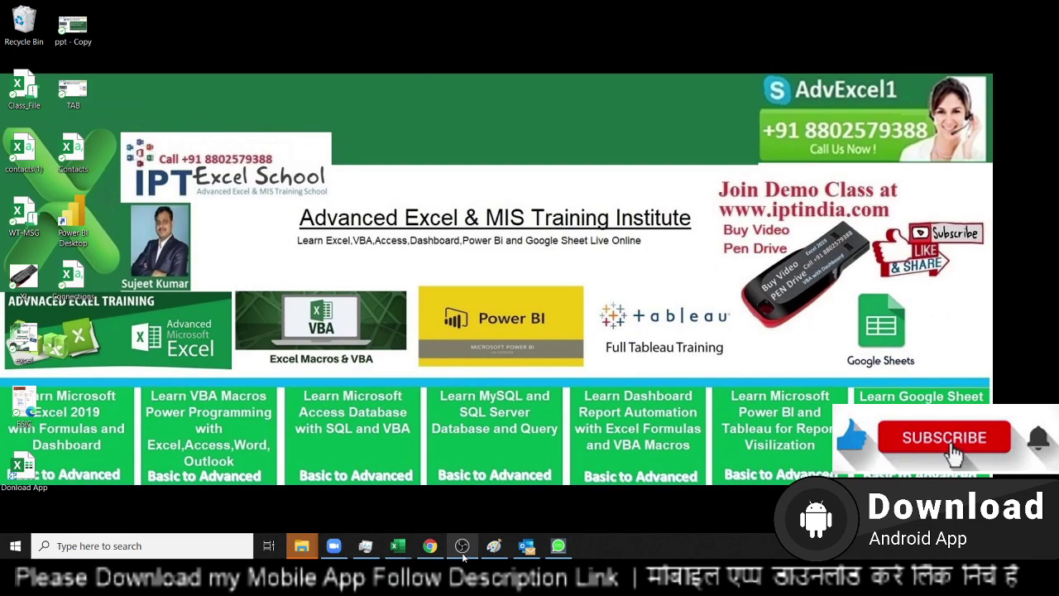